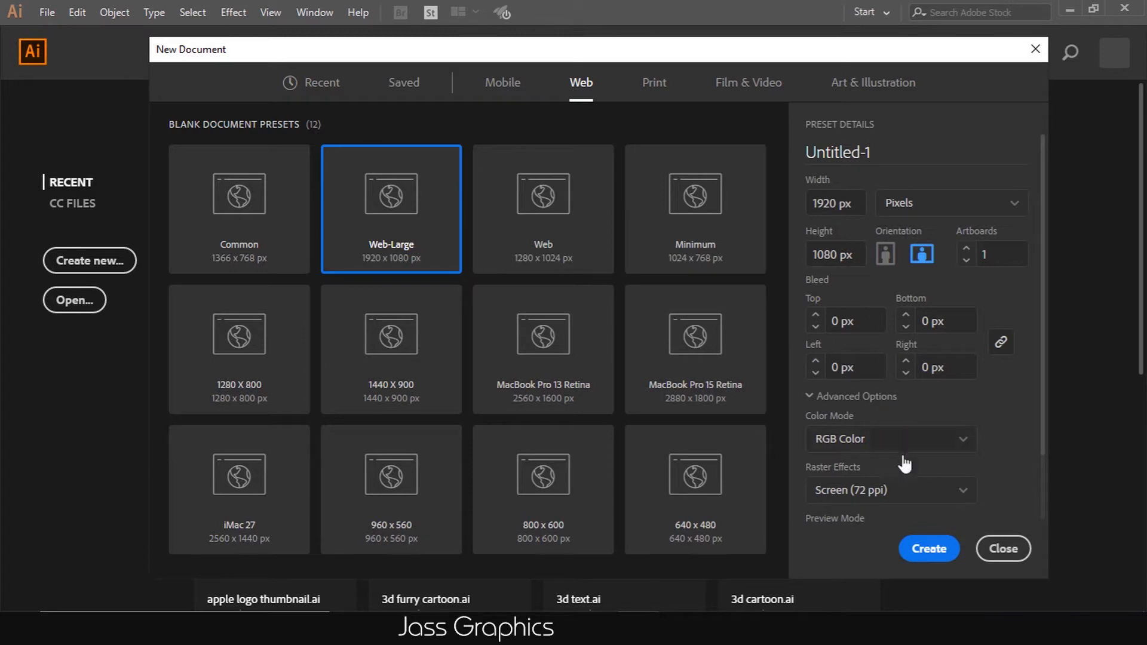
Create a Web-Large 1920 x 1080 px document with raster effects set to High (300 ppi)
click(882, 491)
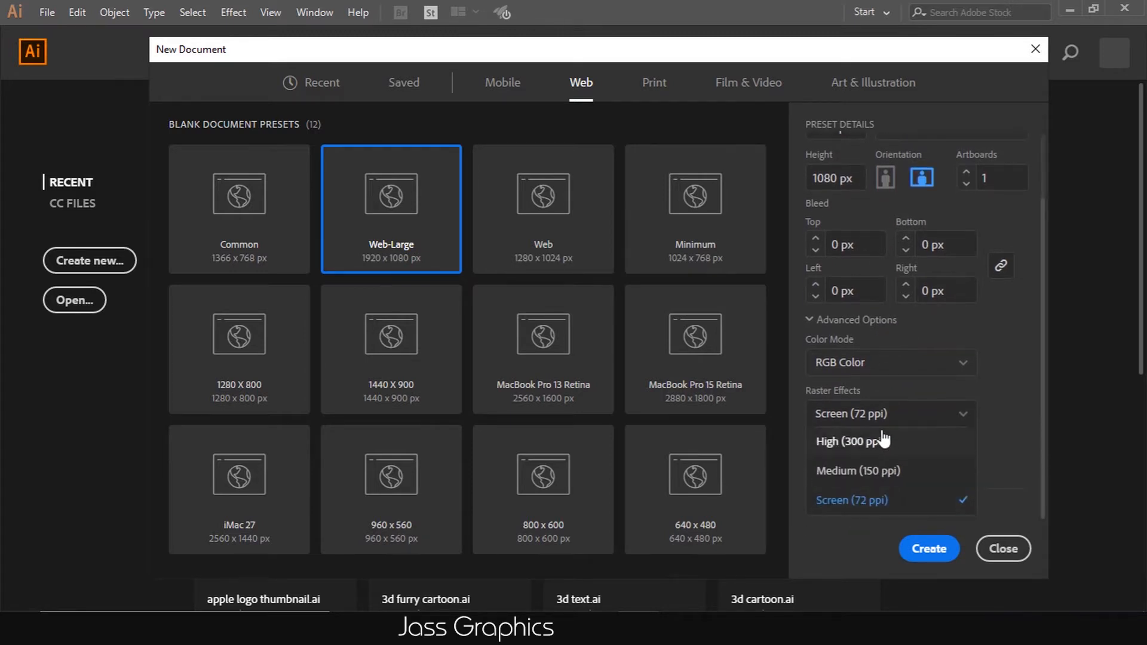
click(887, 445)
click(936, 551)
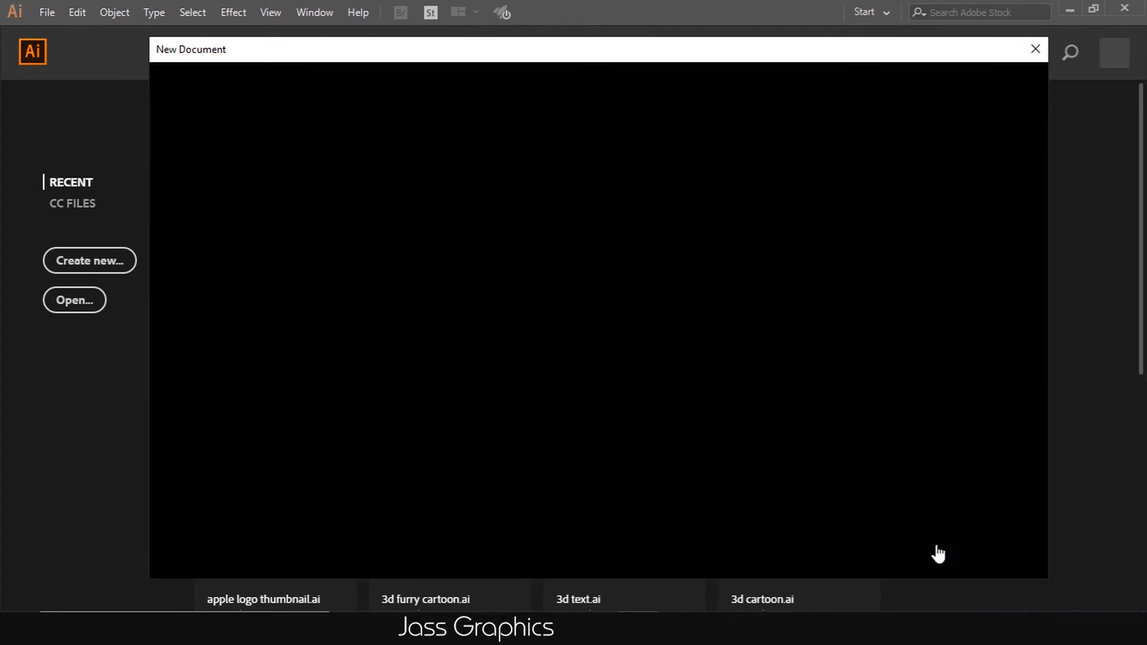
Draw a rectangle covering the whole artboard as the background
key(m)
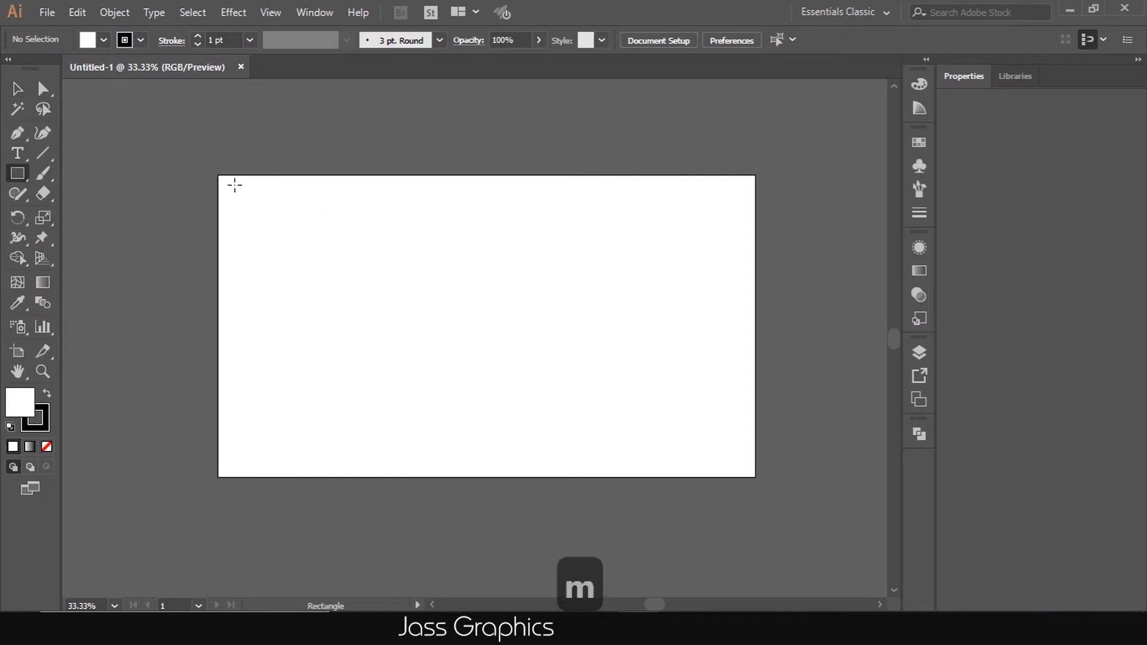
drag(303, 213, 756, 476)
drag(756, 476, 755, 477)
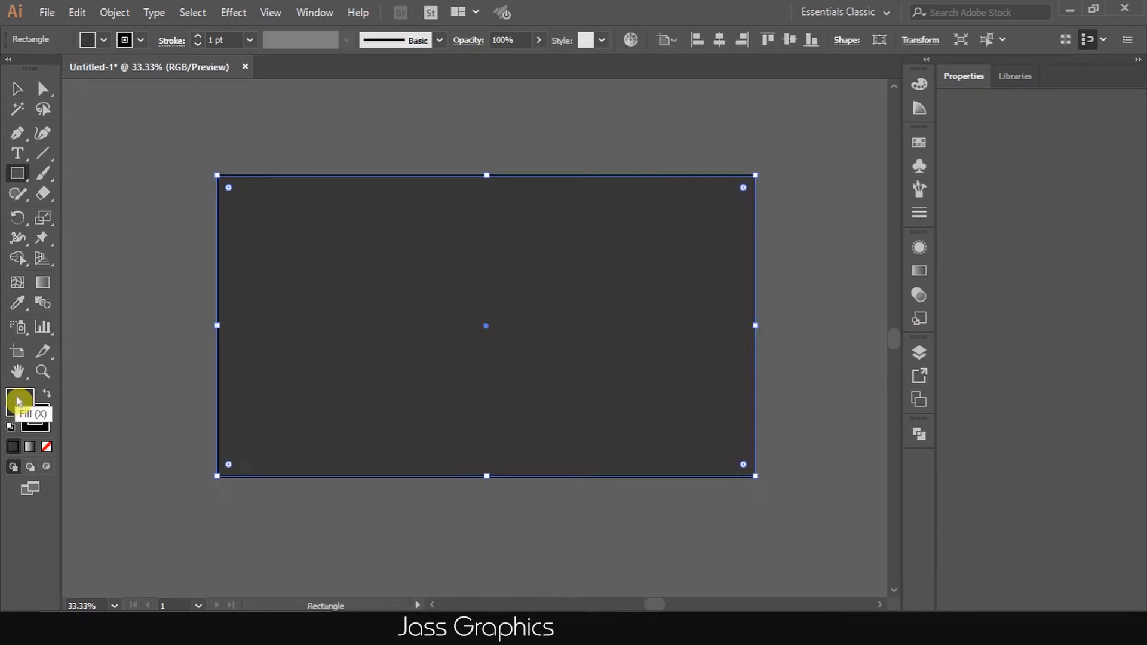
Fill the background rectangle with the near-black colour #191717 and deselect it
double_click(20, 402)
click(748, 365)
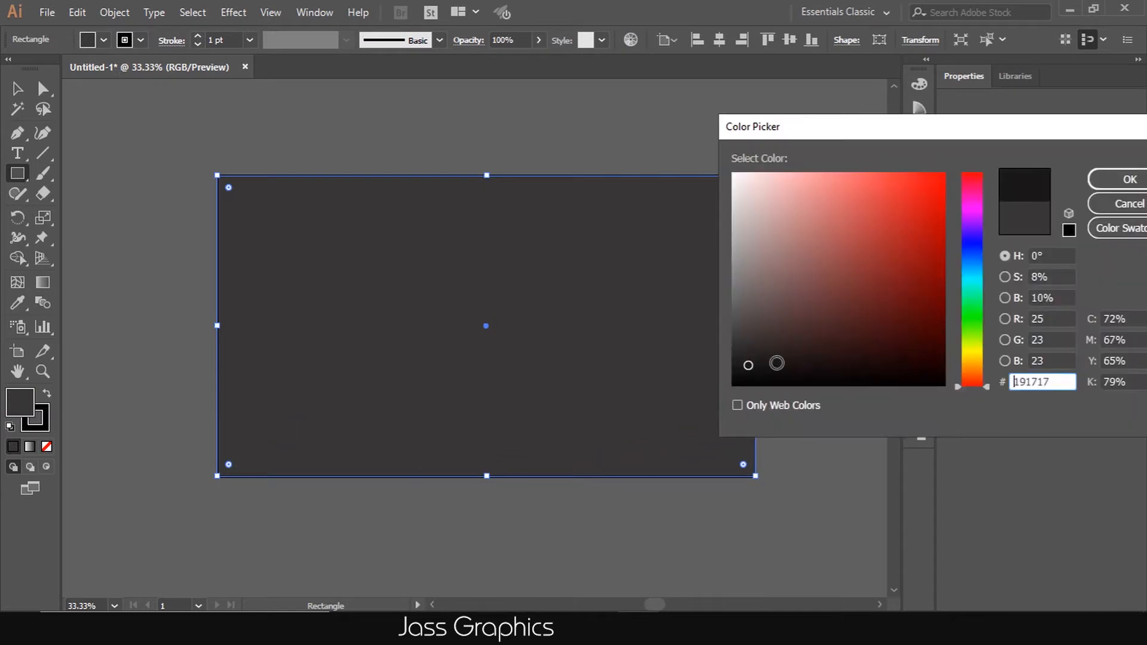
click(1127, 179)
click(14, 93)
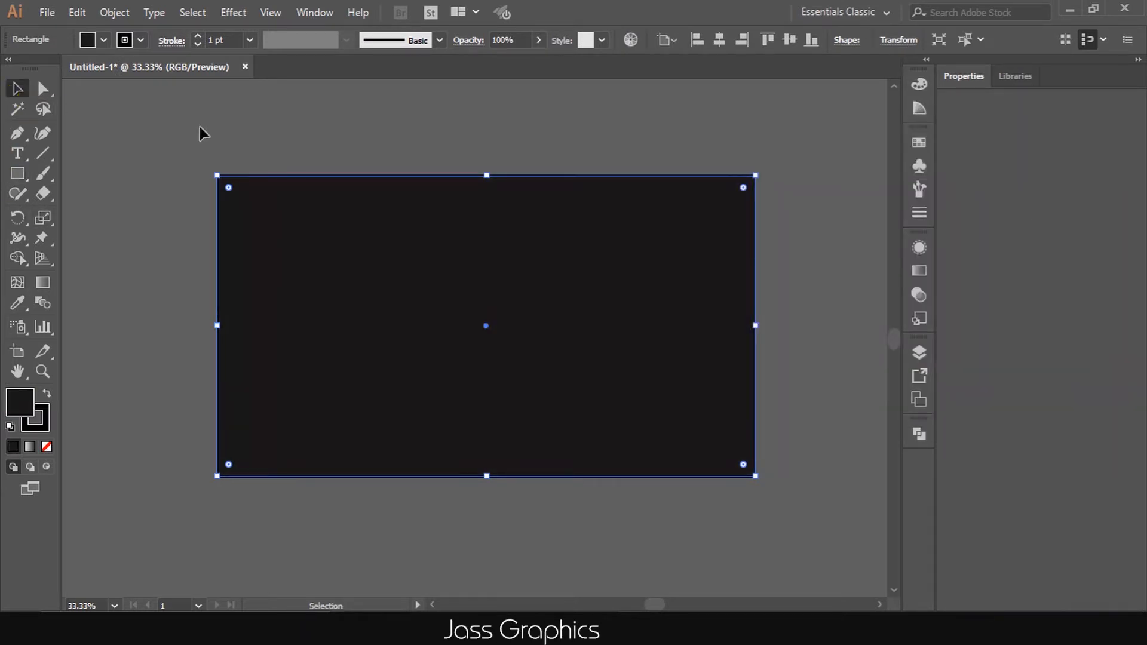
click(200, 127)
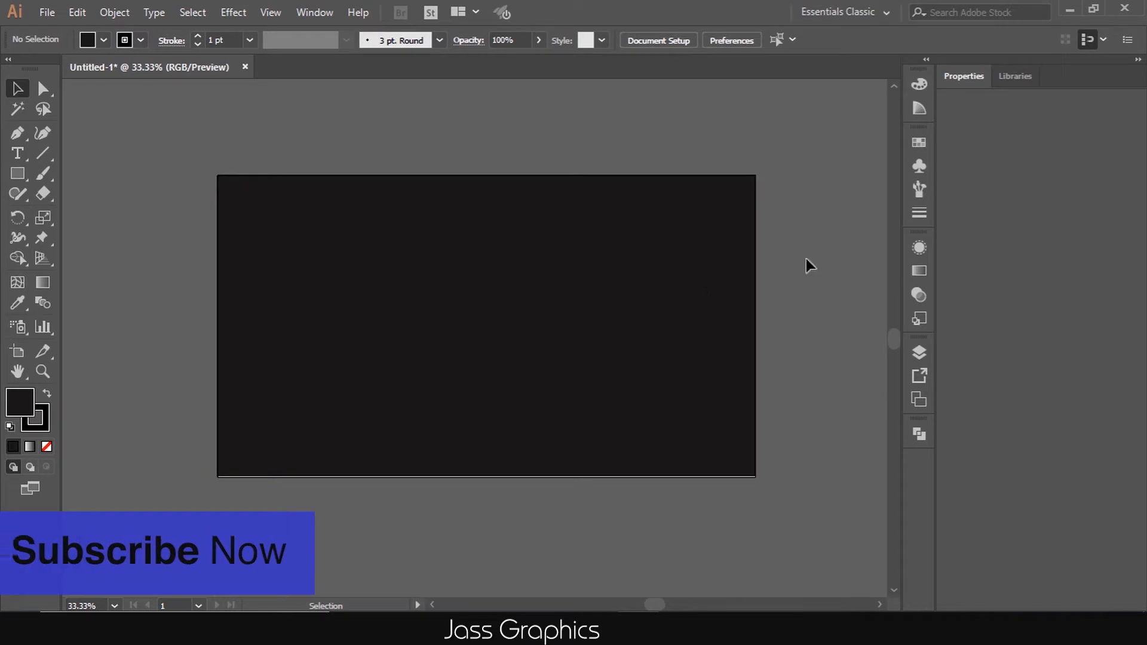
Rename the layer holding the background rectangle as BG
click(725, 318)
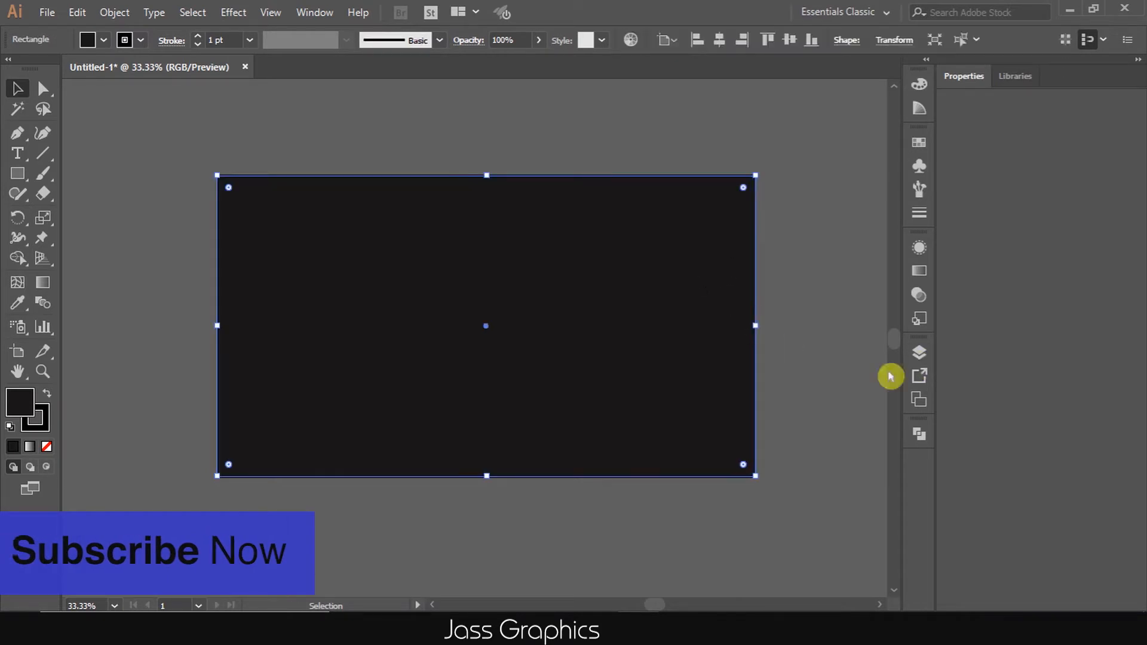
click(918, 355)
double_click(807, 372)
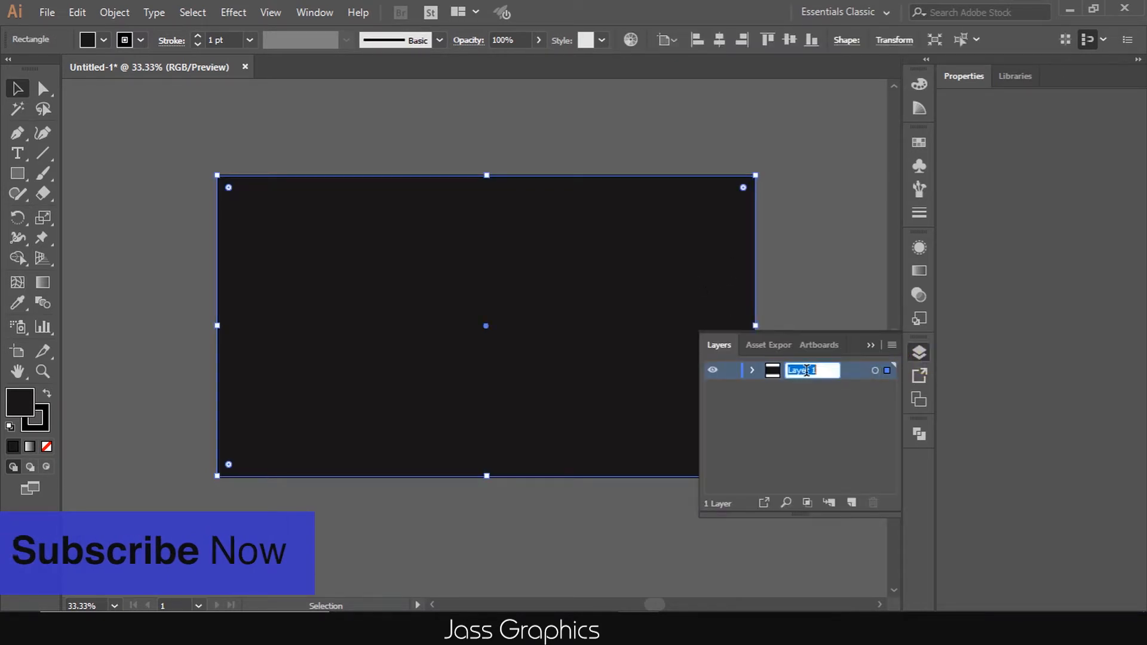
text(BG)
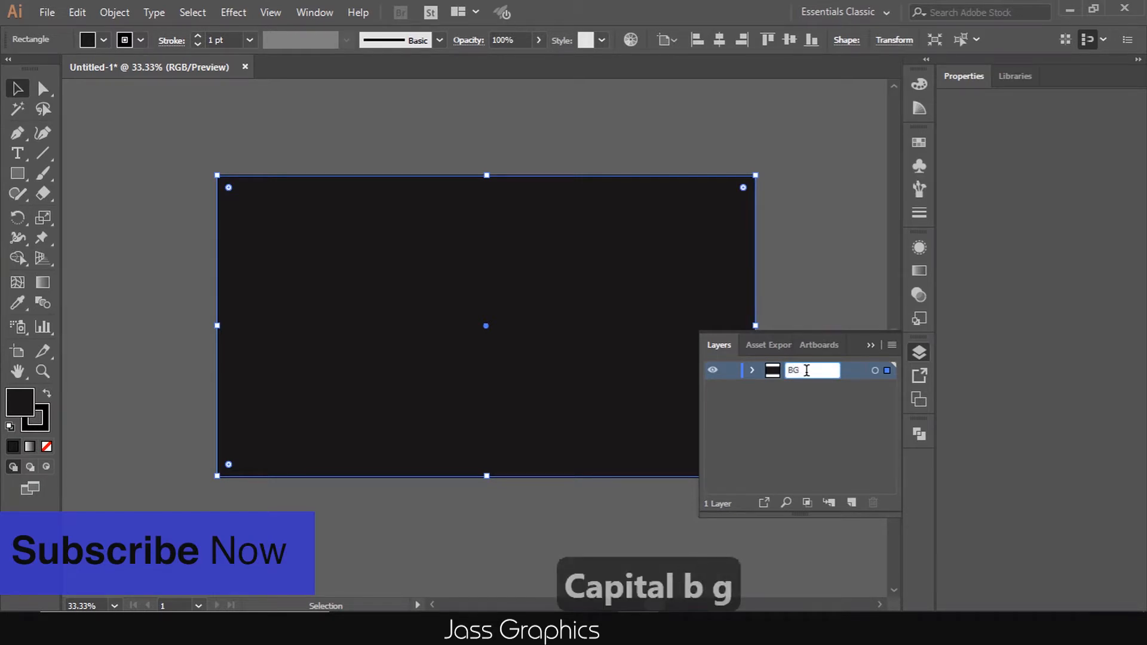
key(Return)
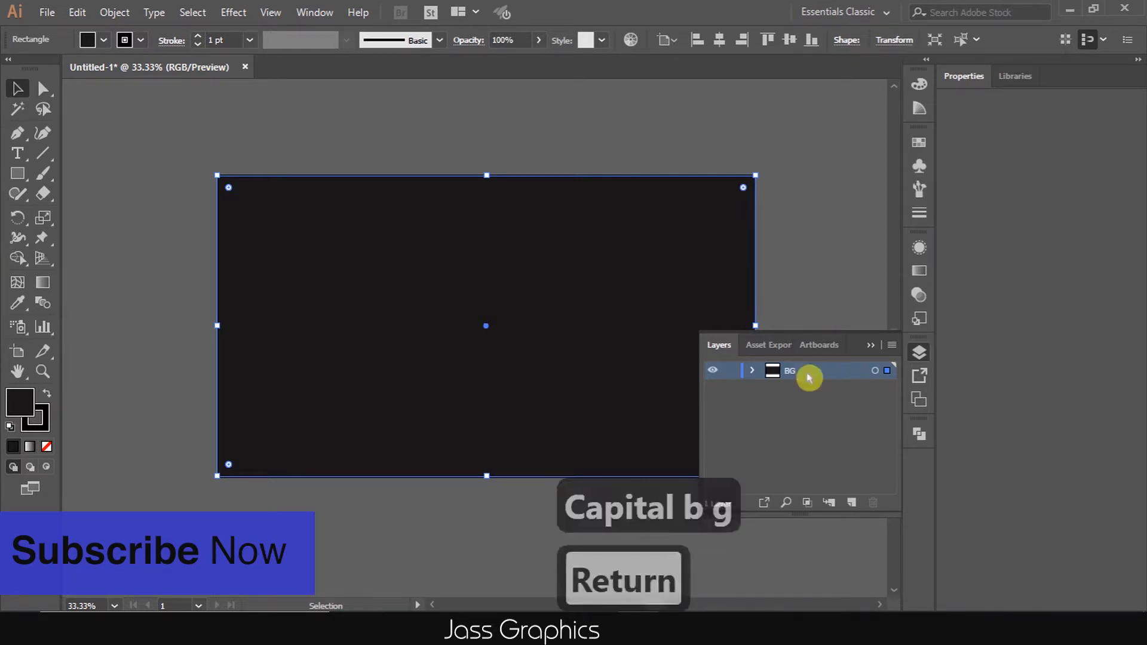
Lock the BG layer and add a new layer above it
click(728, 371)
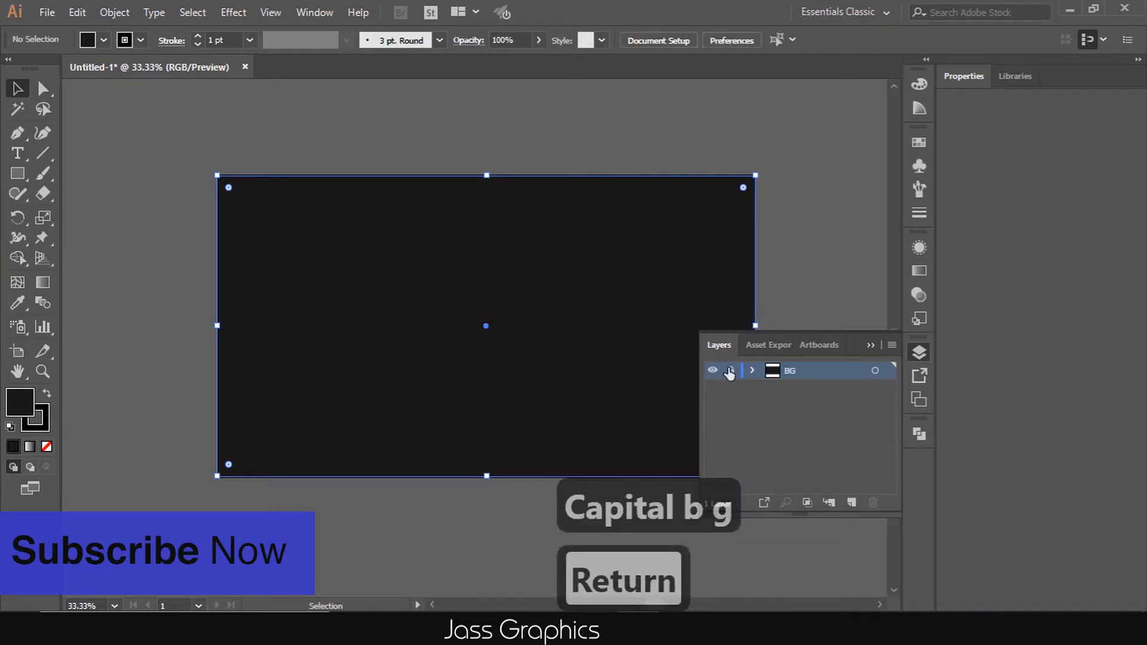
click(852, 506)
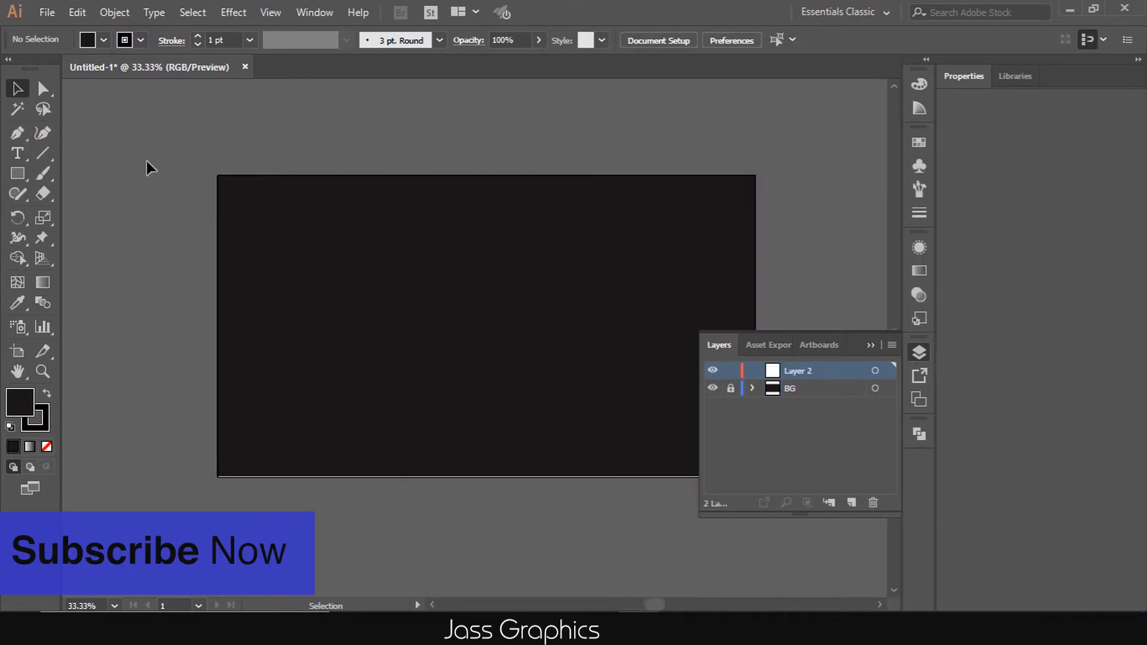
click(871, 345)
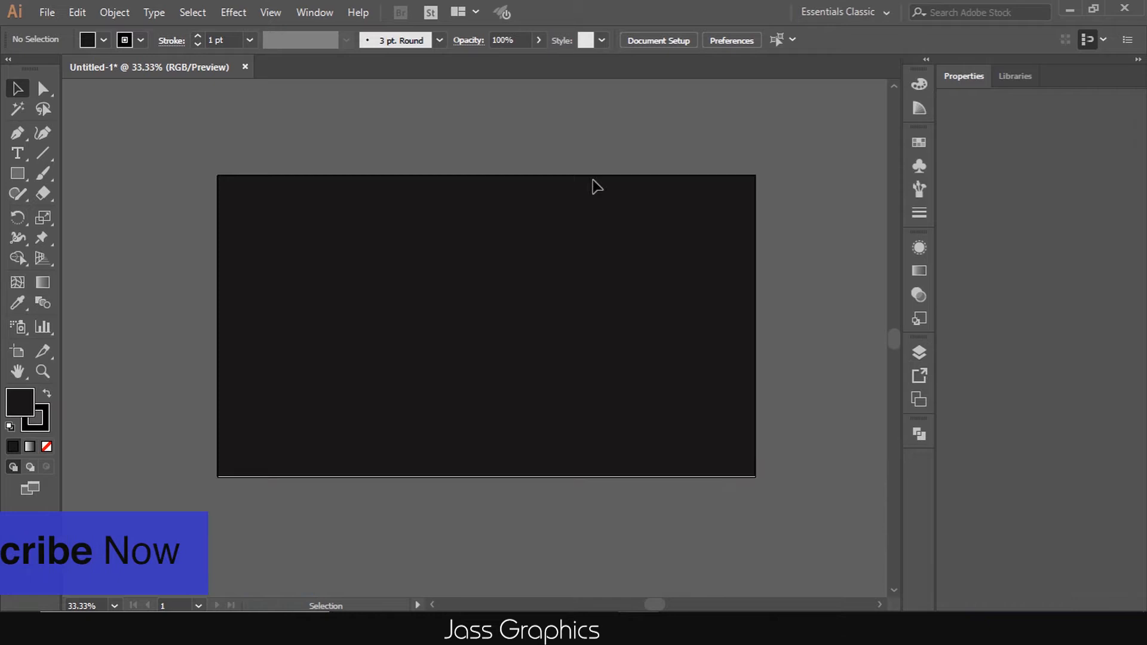
Show the rulers and place one vertical and one horizontal guide near the middle of the artboard
right_click(559, 129)
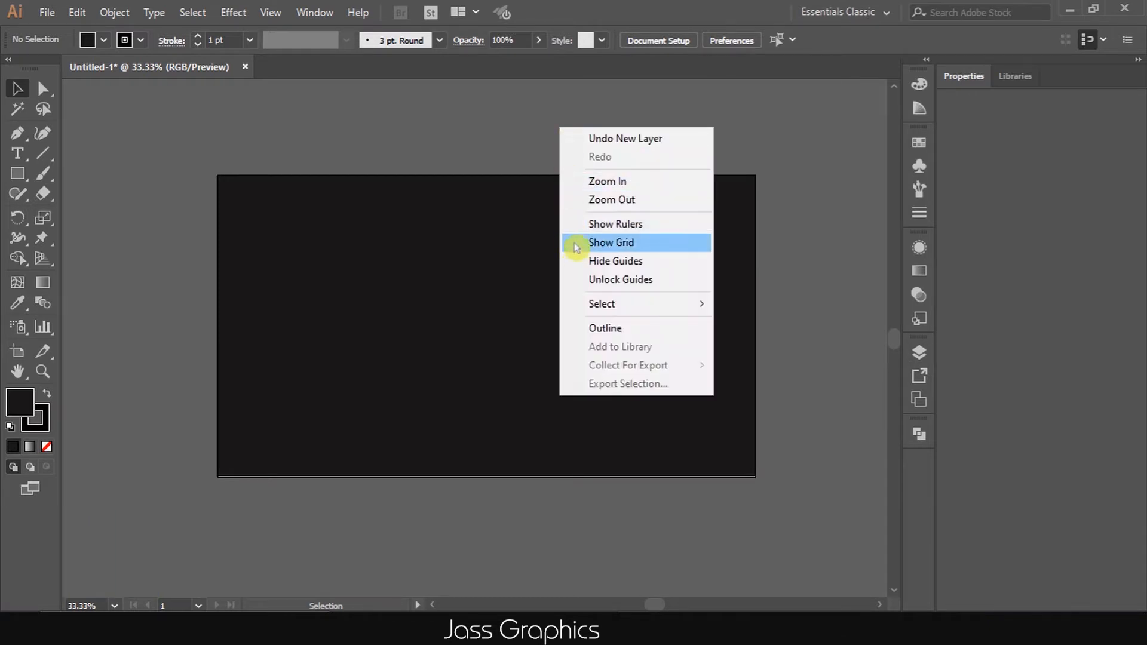
click(578, 225)
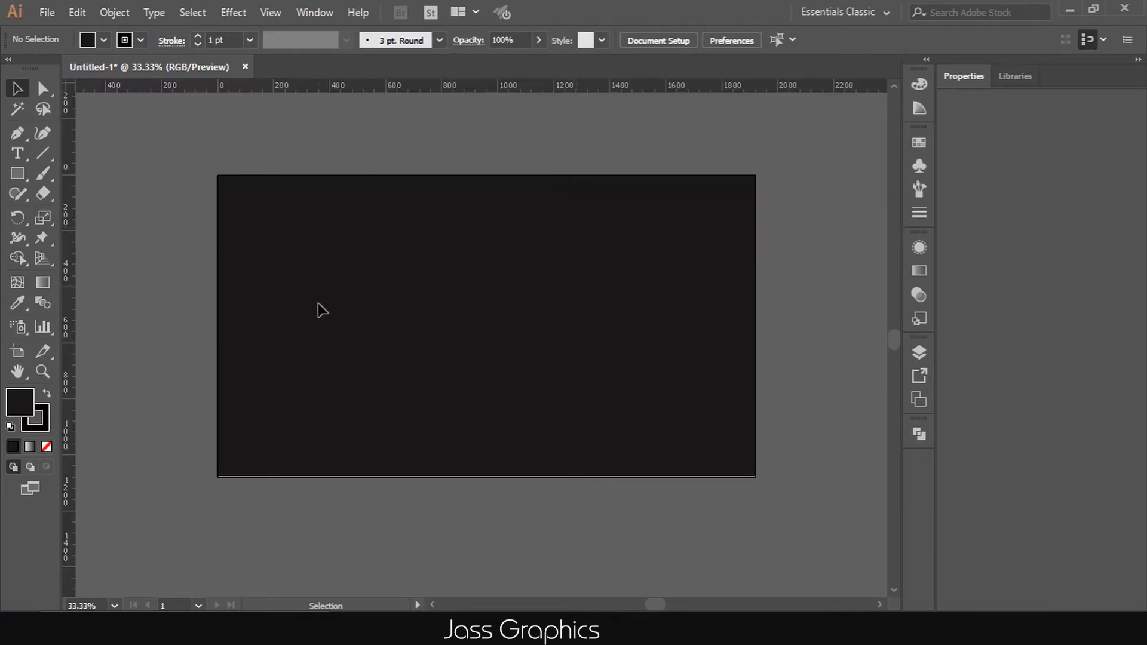
drag(69, 254, 82, 240)
drag(288, 242, 518, 270)
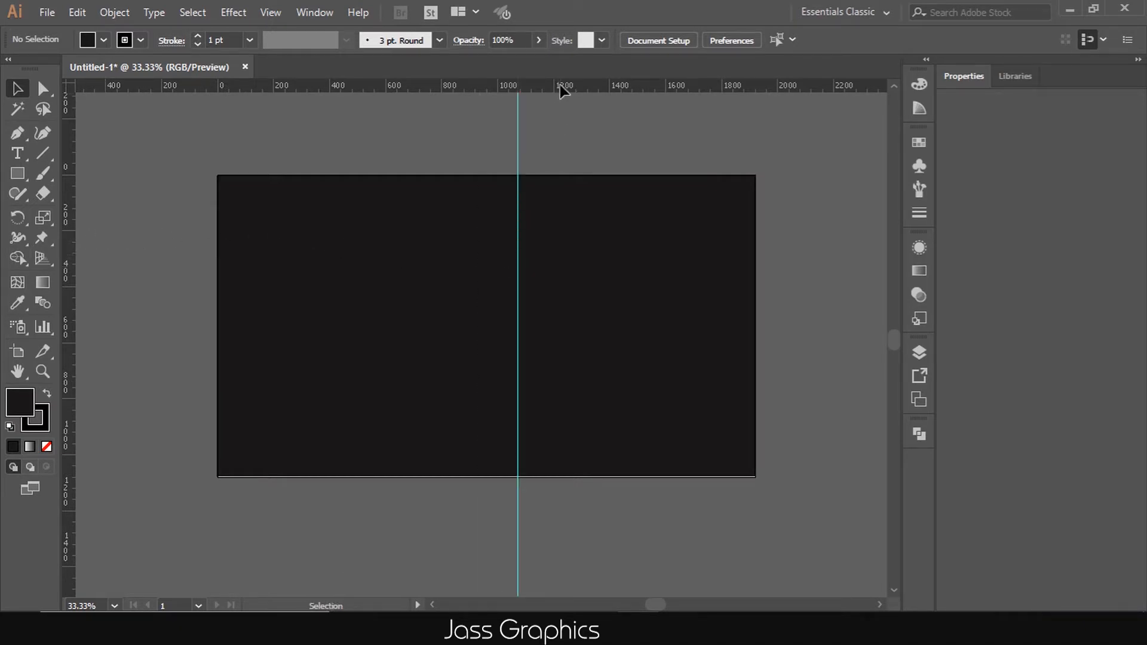
drag(565, 138, 558, 313)
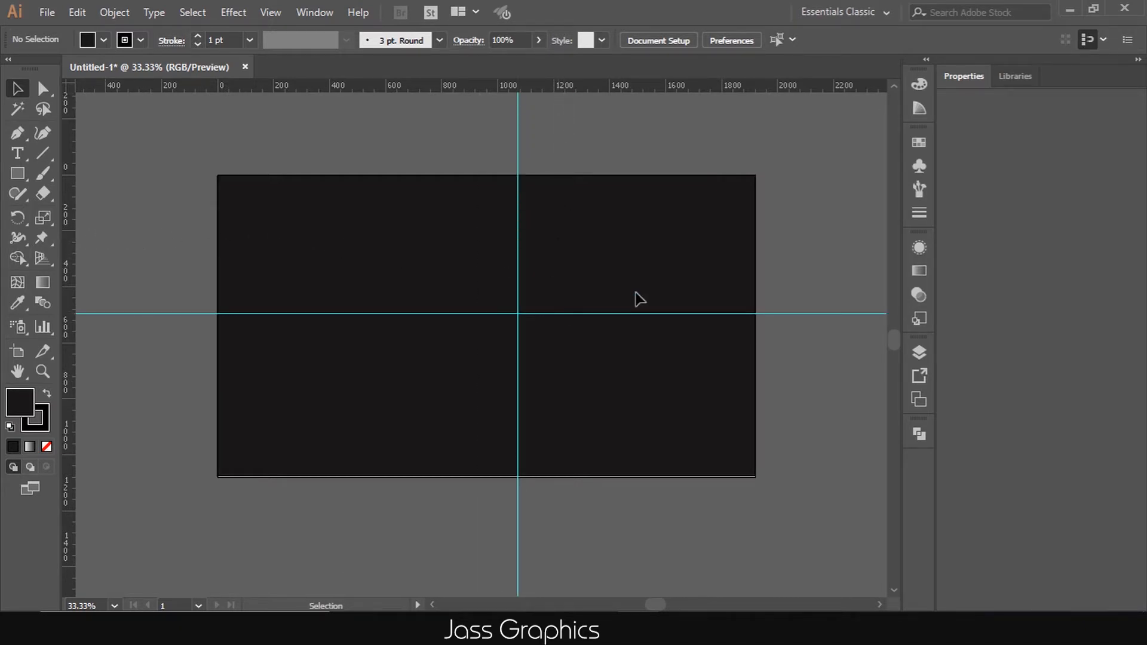
Unlock the guides and centre both of them horizontally and vertically on the artboard
right_click(751, 210)
click(783, 364)
drag(609, 281, 484, 361)
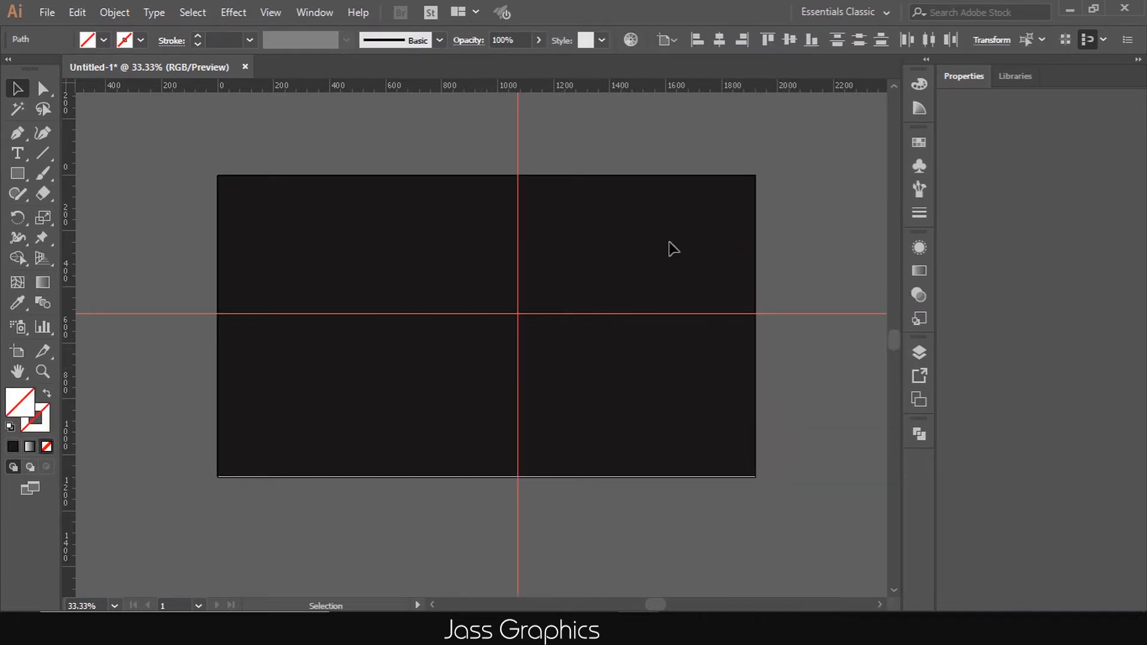
click(720, 41)
click(795, 42)
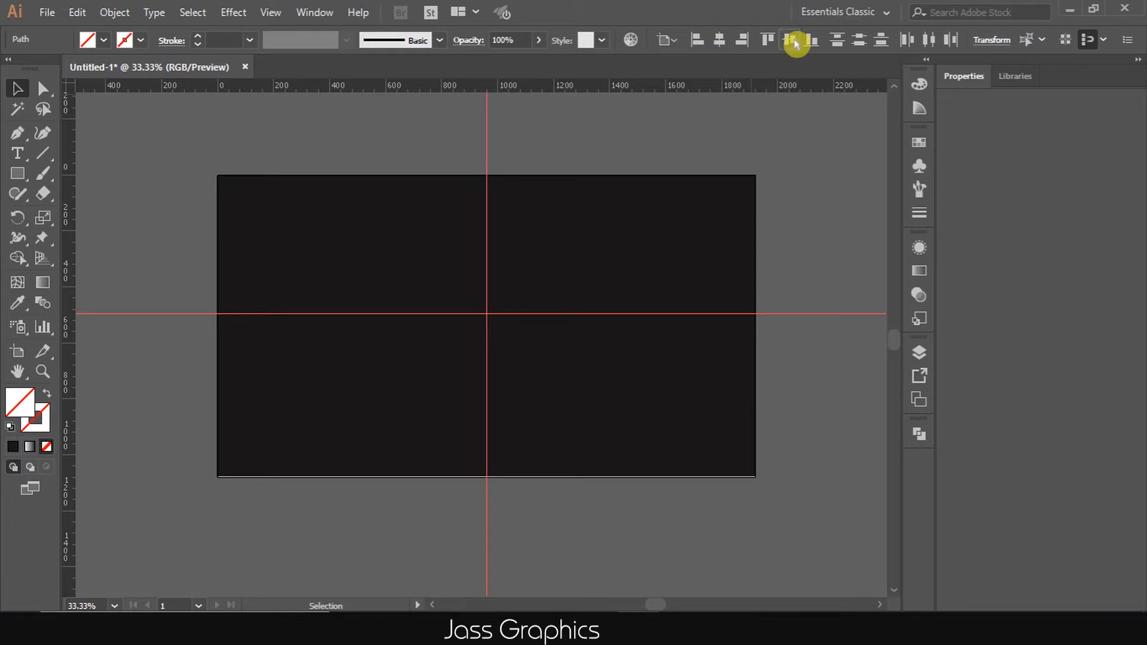
click(192, 259)
In background setup.ai, draw a white square about 460 px wide beside the artboard
scroll(278, 239, down, 2)
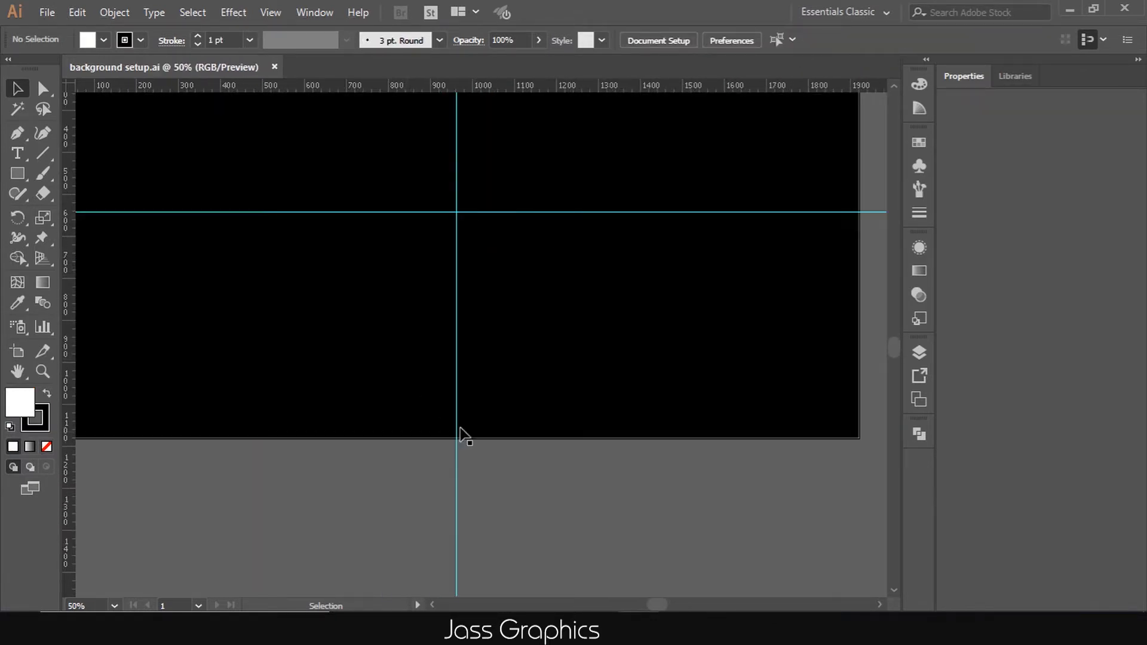
scroll(477, 434, down, 2)
key(m)
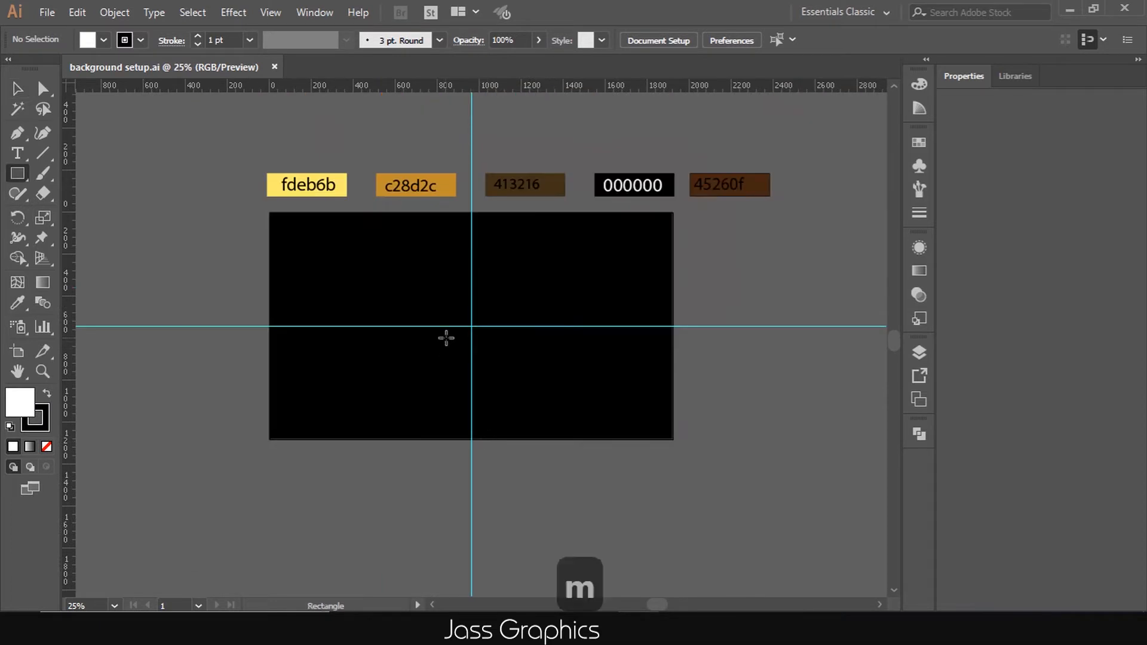
drag(104, 242, 200, 338)
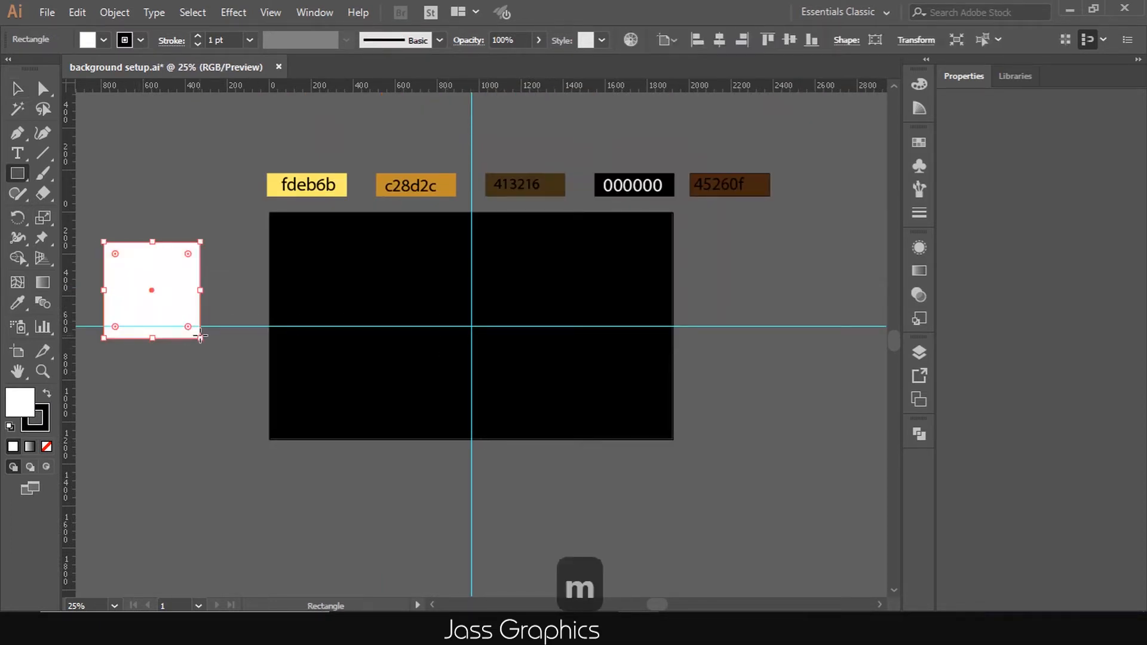
Move the white square onto the guides' intersection and align it horizontally and vertically to the artboard's centre
click(17, 89)
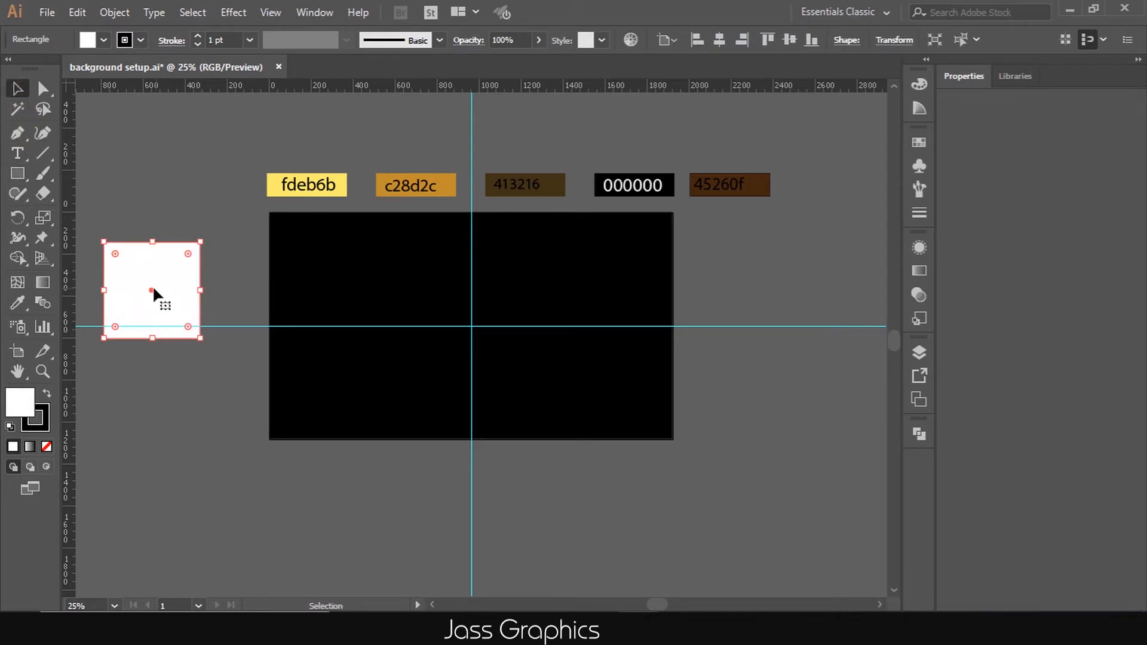
drag(152, 290, 480, 338)
scroll(481, 350, up, 4)
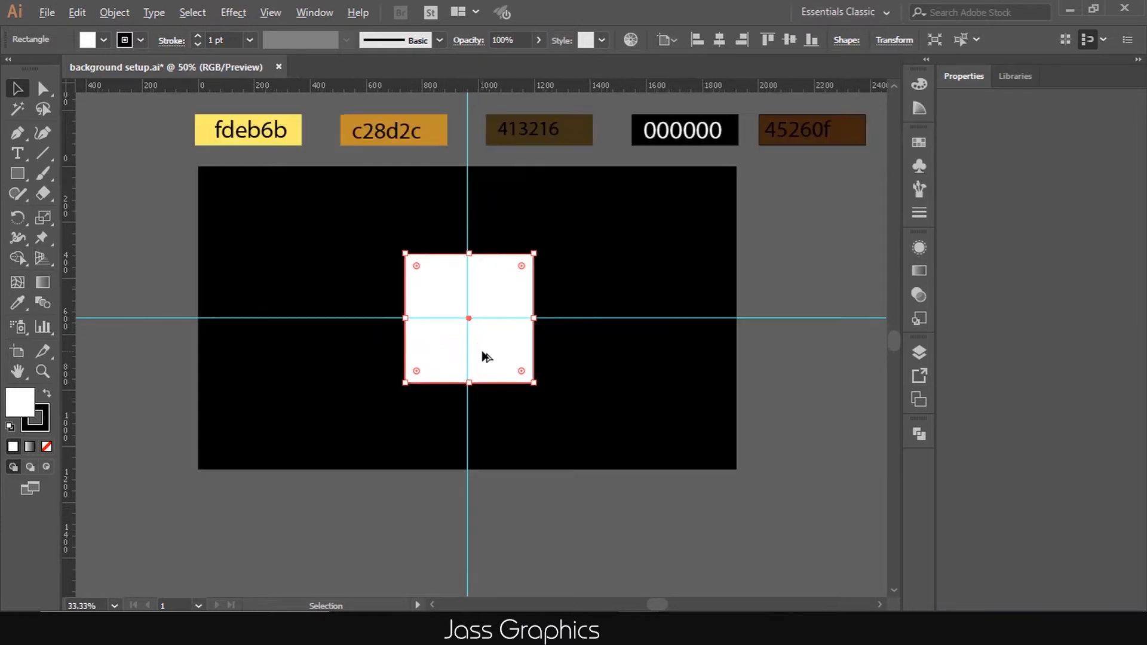
scroll(449, 345, down, 1)
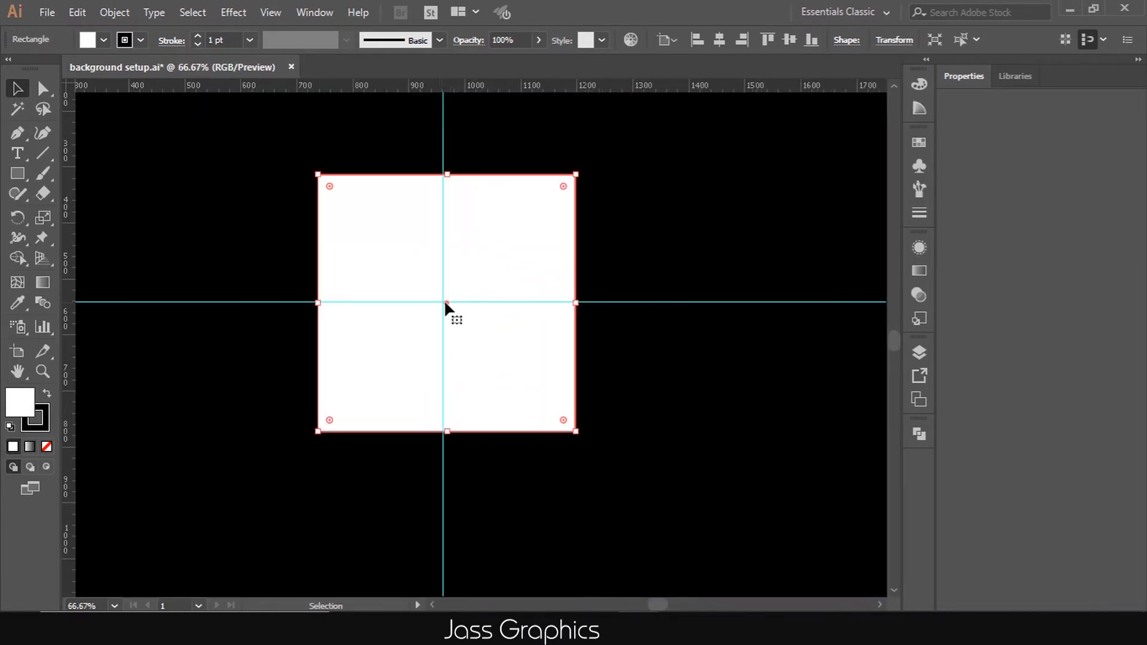
drag(445, 302, 442, 302)
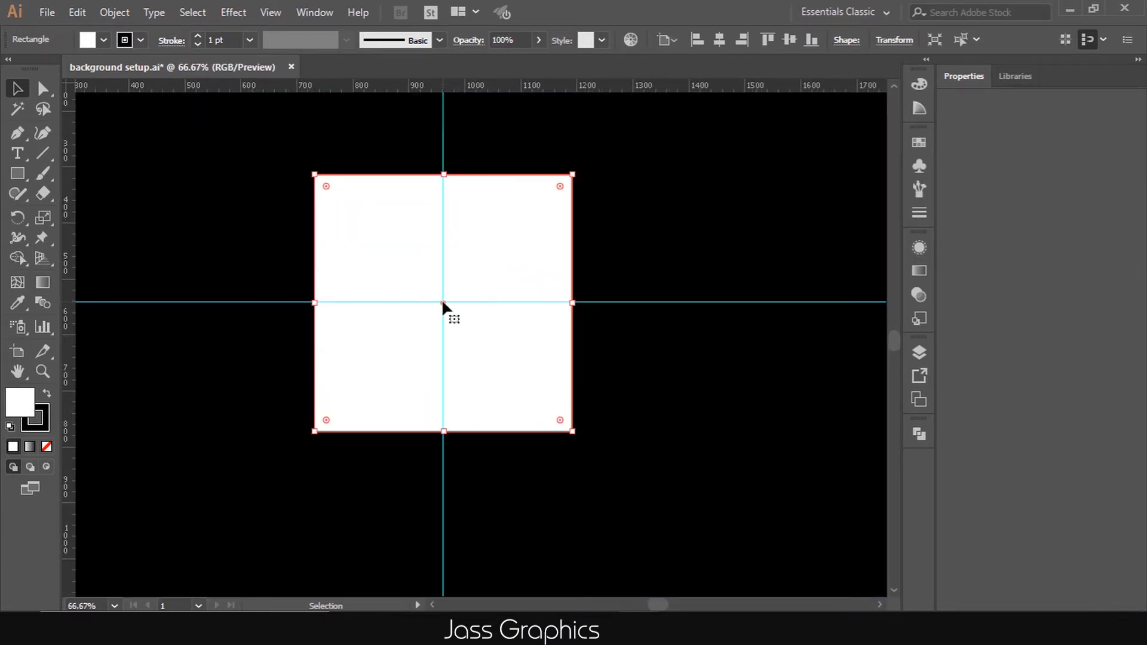
scroll(440, 389, down, 3)
click(718, 43)
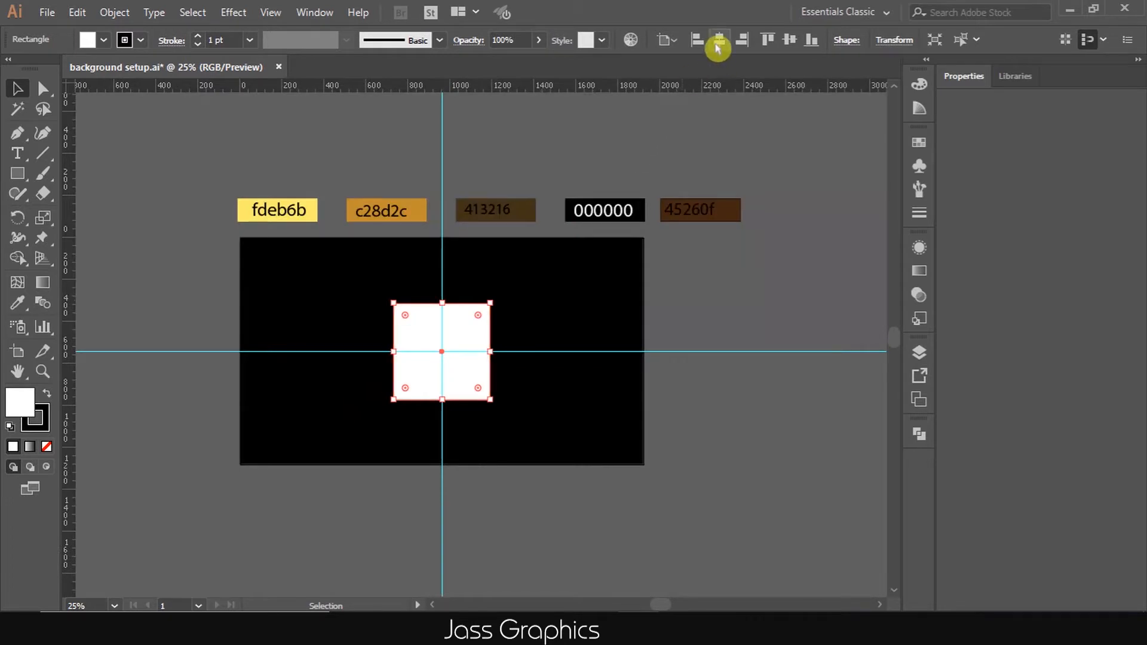
click(789, 40)
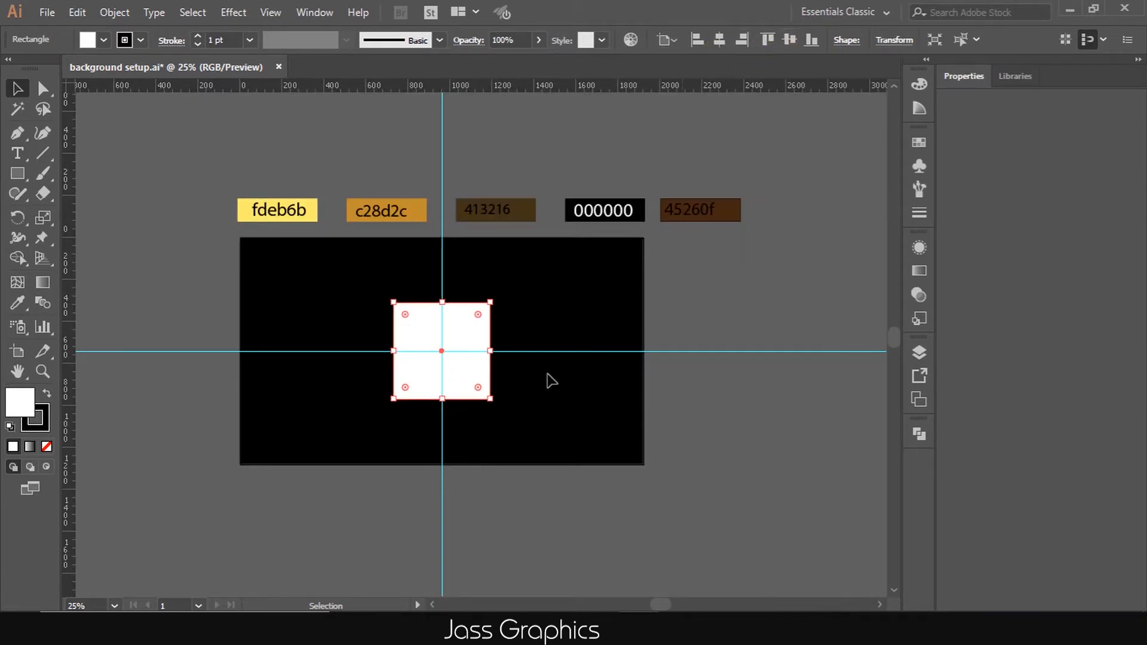
Enlarge the square about its centre to about 550 px and rotate it 45° into a diamond
drag(490, 399, 504, 409)
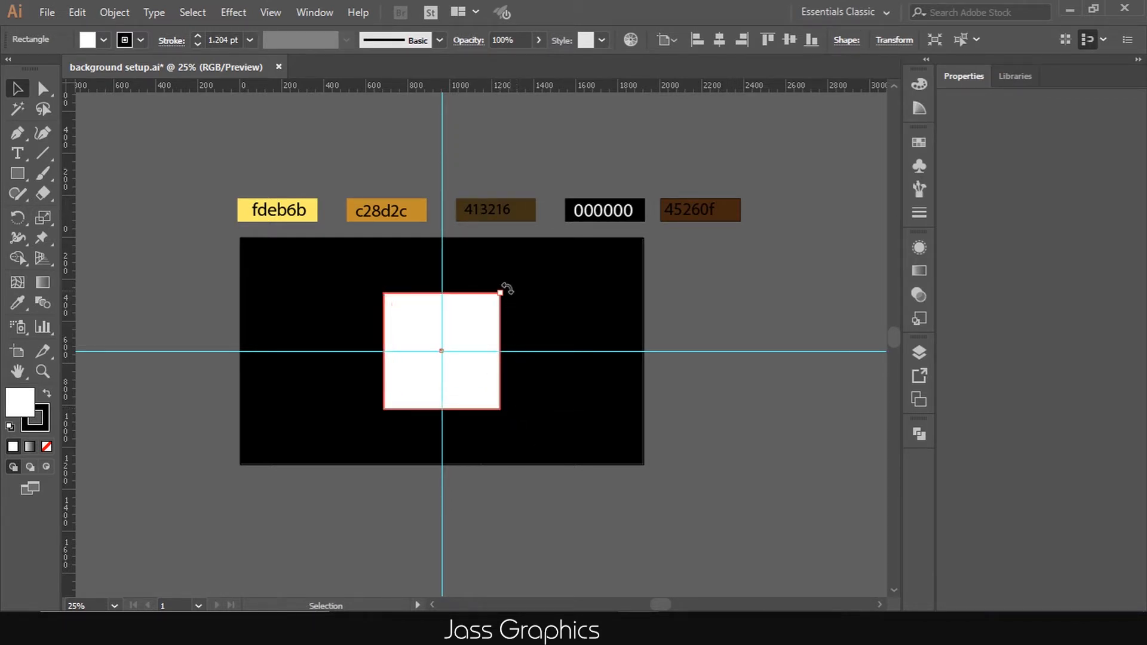
drag(504, 287, 541, 389)
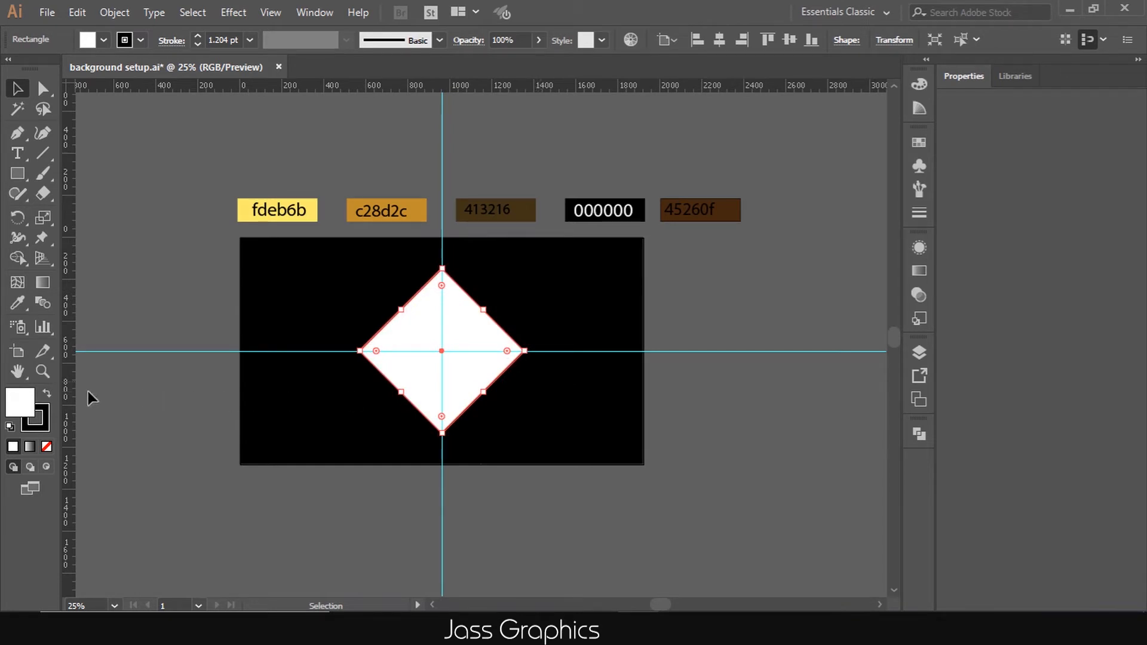
Fill the diamond with a very dark navy blue of hue 223°
click(21, 403)
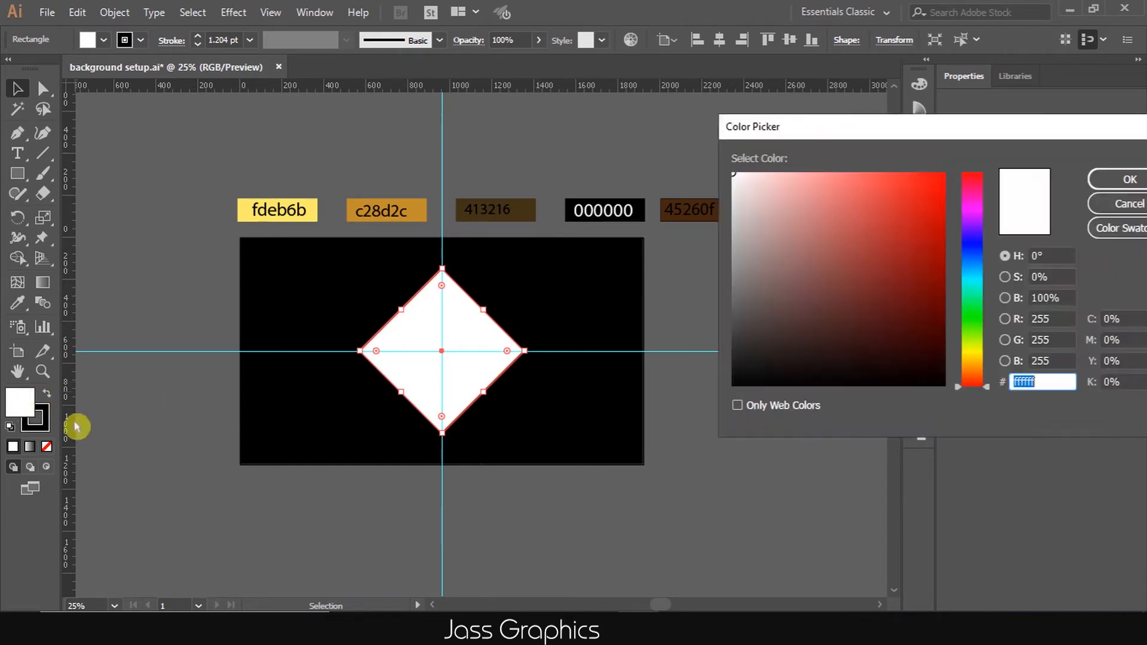
click(971, 259)
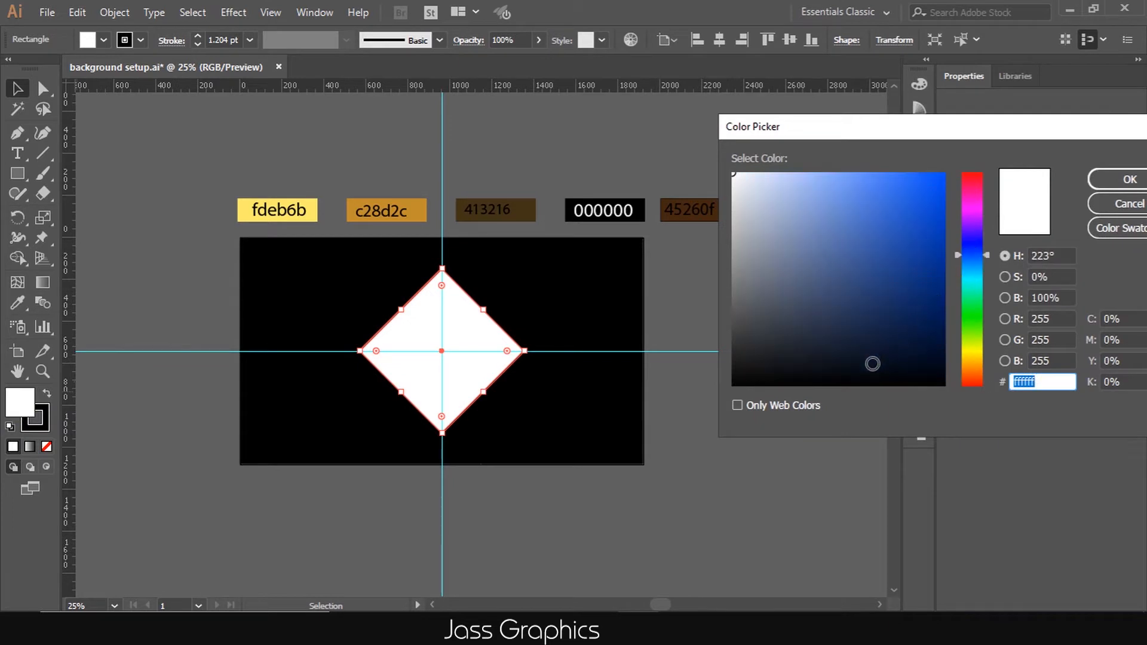
click(870, 365)
click(1096, 187)
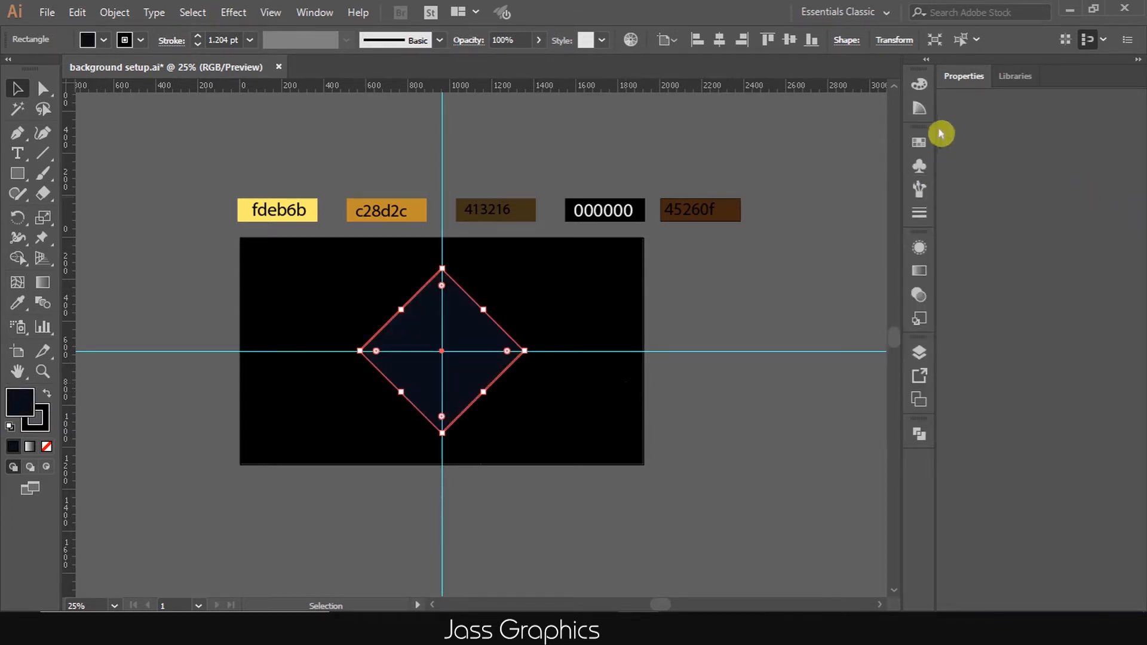
Recolour the centred diamond's fill to a light grey tint of the dark navy, using the Color Guide's shades and tints
click(919, 108)
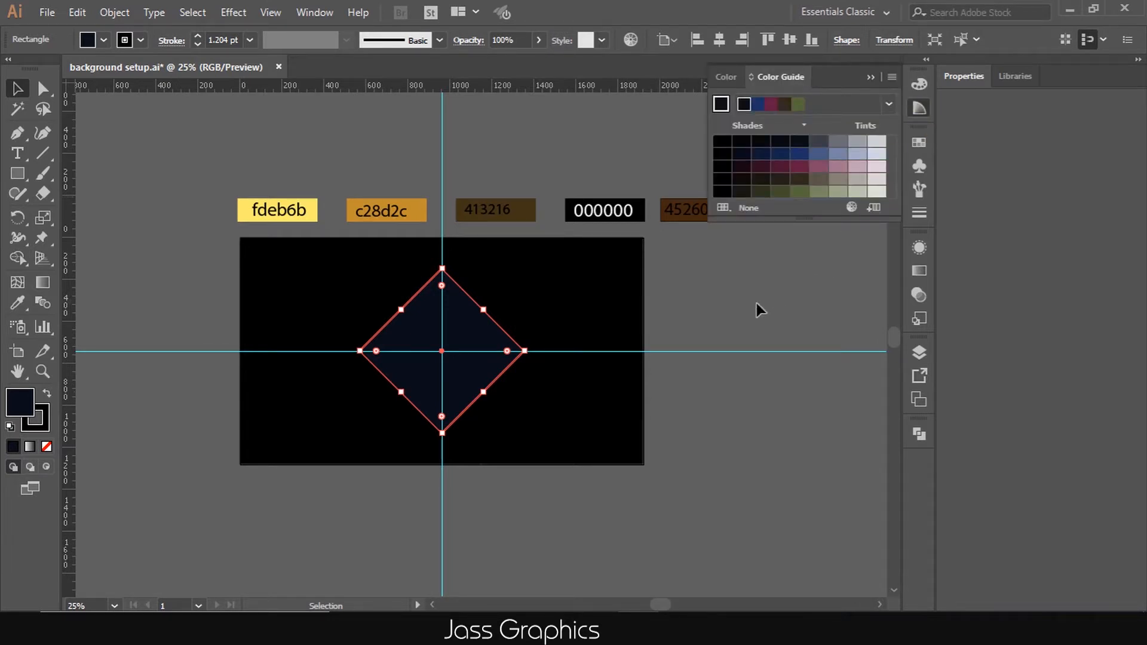
click(858, 142)
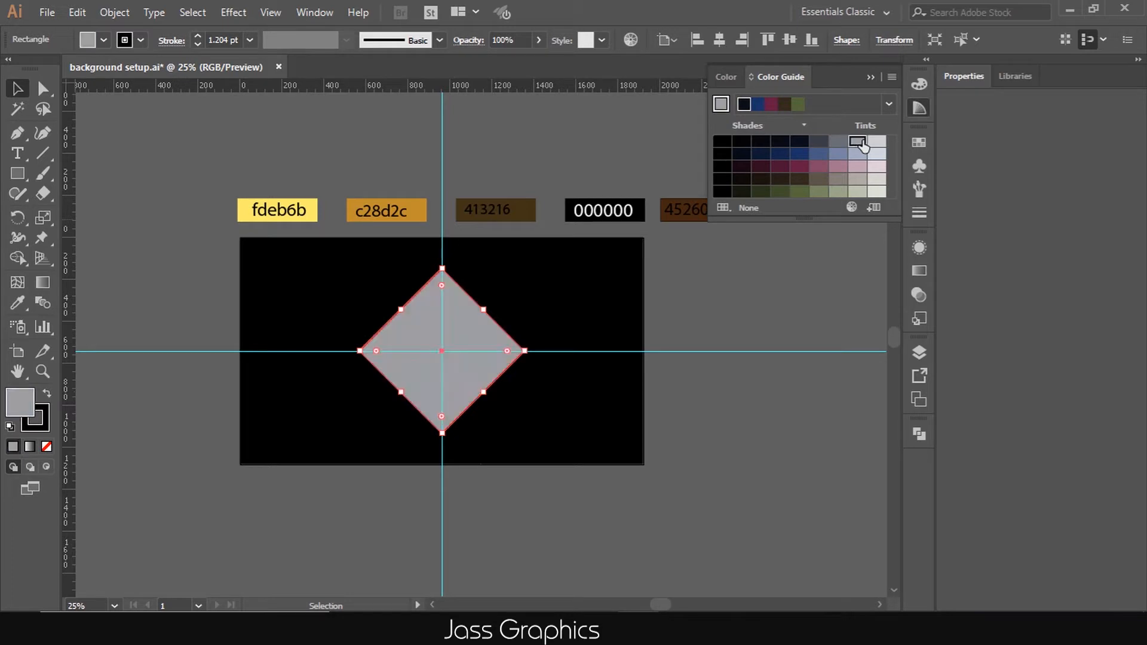
click(116, 181)
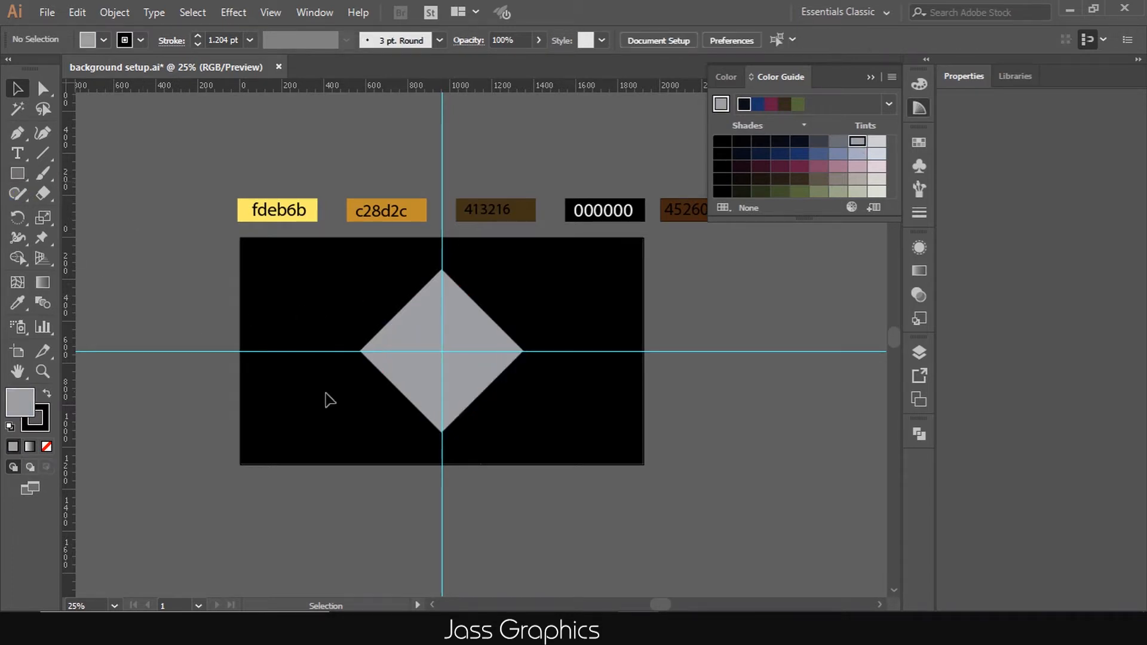
Round all four corners of the grey diamond with a radius of about 54 px using Direct Selection
click(463, 348)
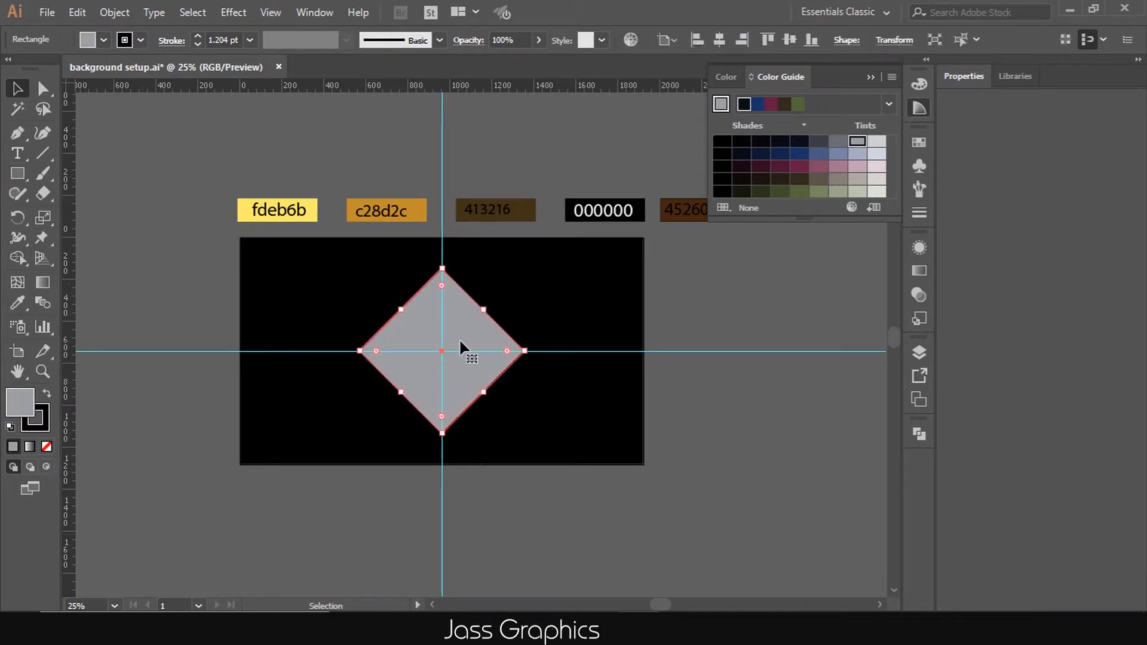
click(917, 356)
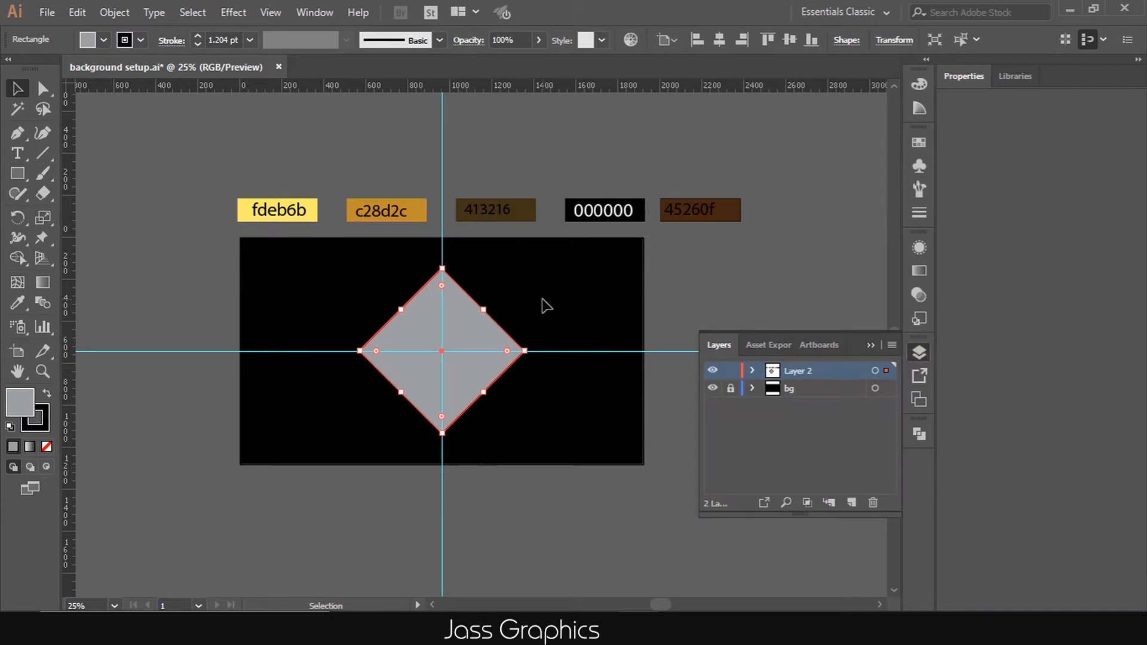
click(545, 306)
click(485, 319)
scroll(463, 316, up, 2)
key(a)
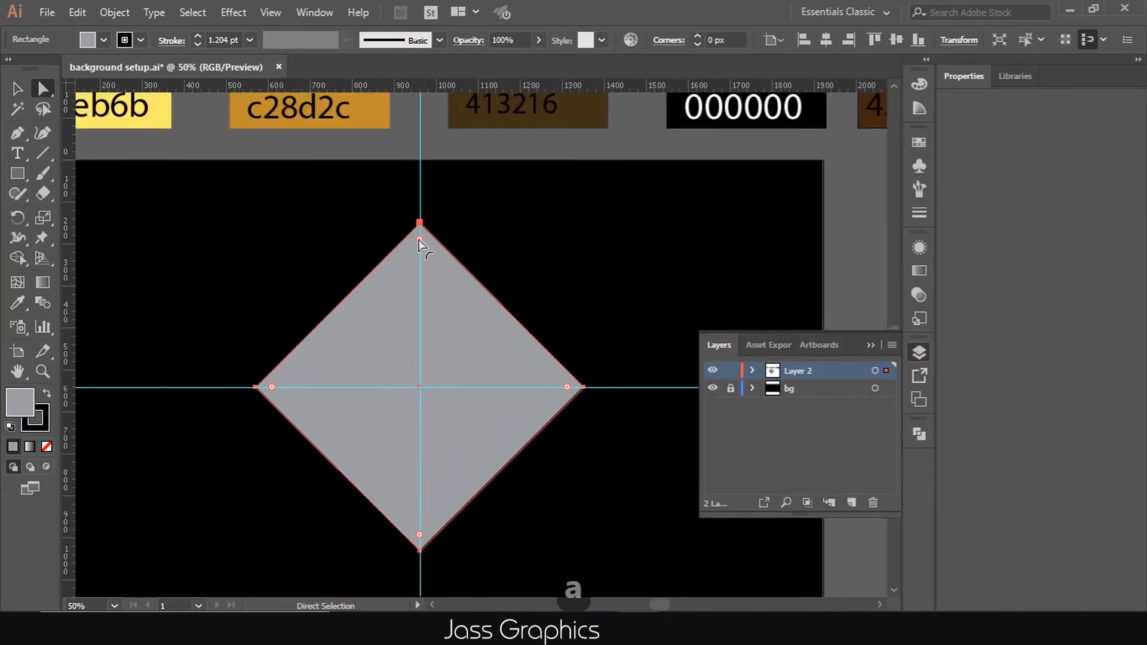
drag(420, 239, 425, 258)
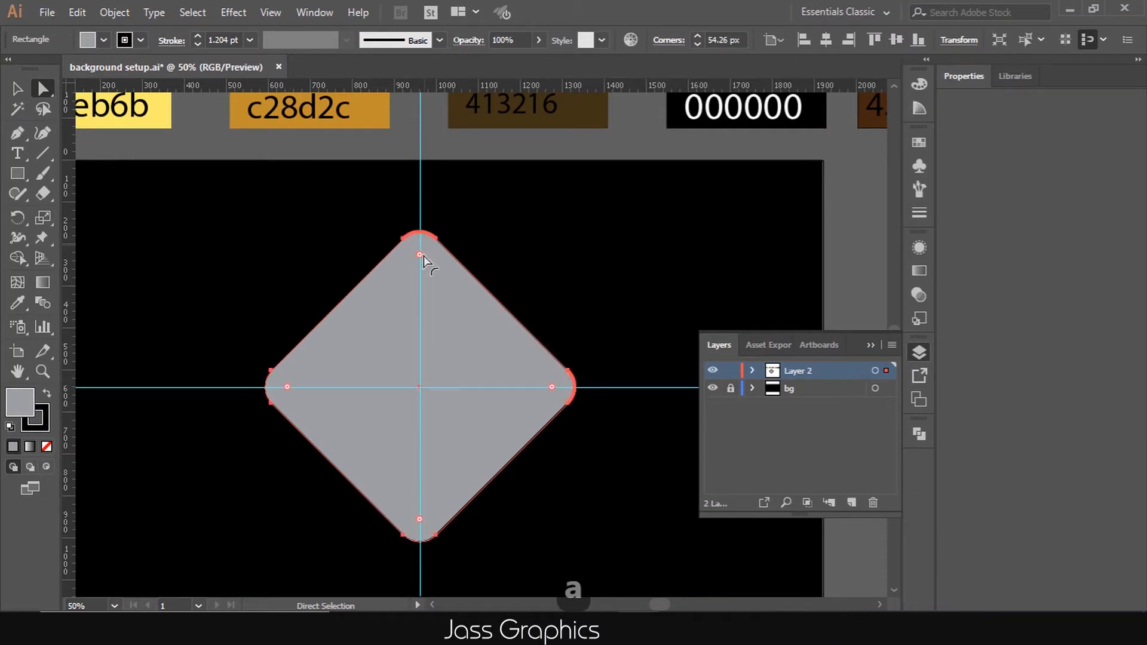
Increase the rounding of the diamond's four corners a little more
click(558, 272)
scroll(558, 272, down, 1)
click(518, 314)
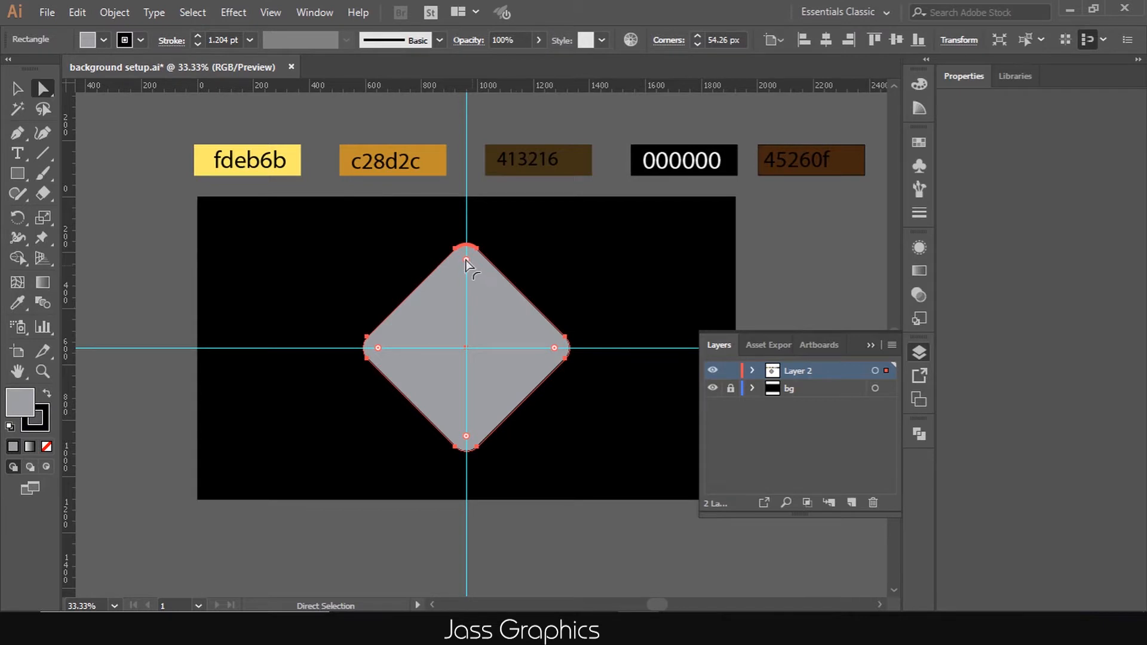
drag(465, 264, 520, 267)
click(543, 262)
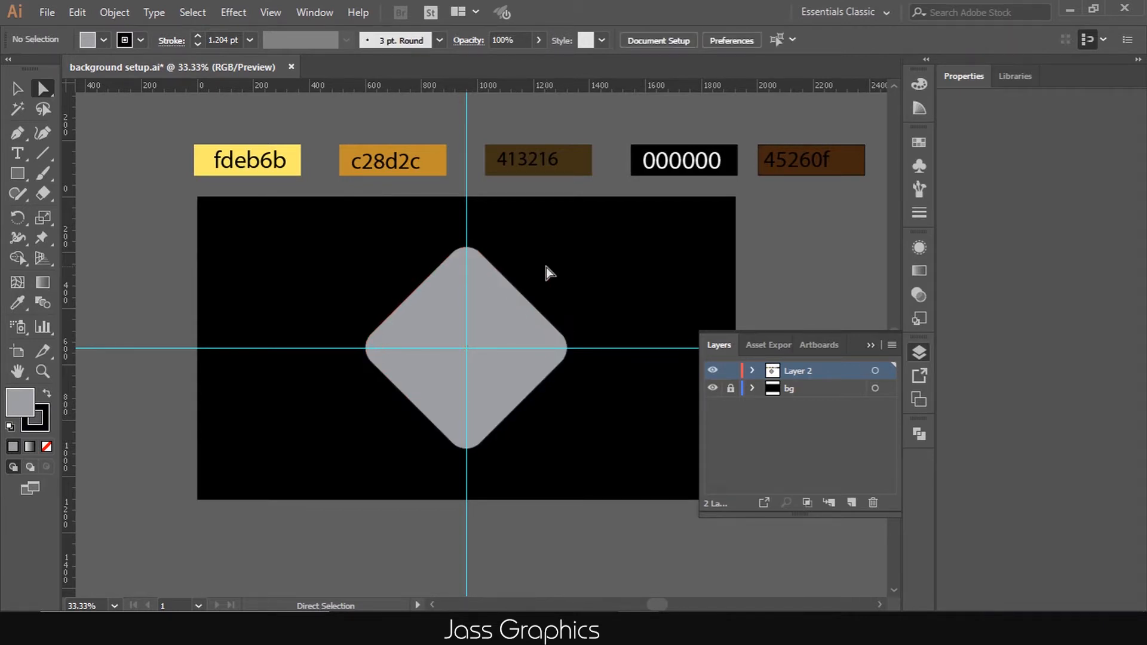
Duplicate the rounded diamond in front of itself and create a copy scaled uniformly to 120%
click(502, 315)
key(v)
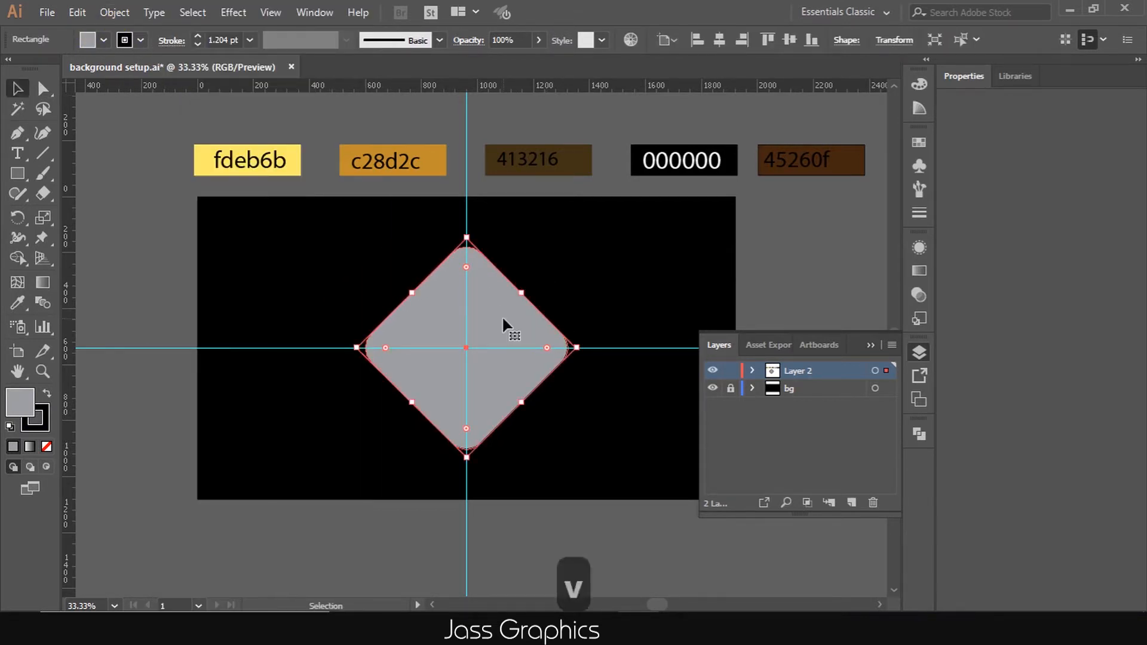
key(ctrl+c)
key(ctrl+f)
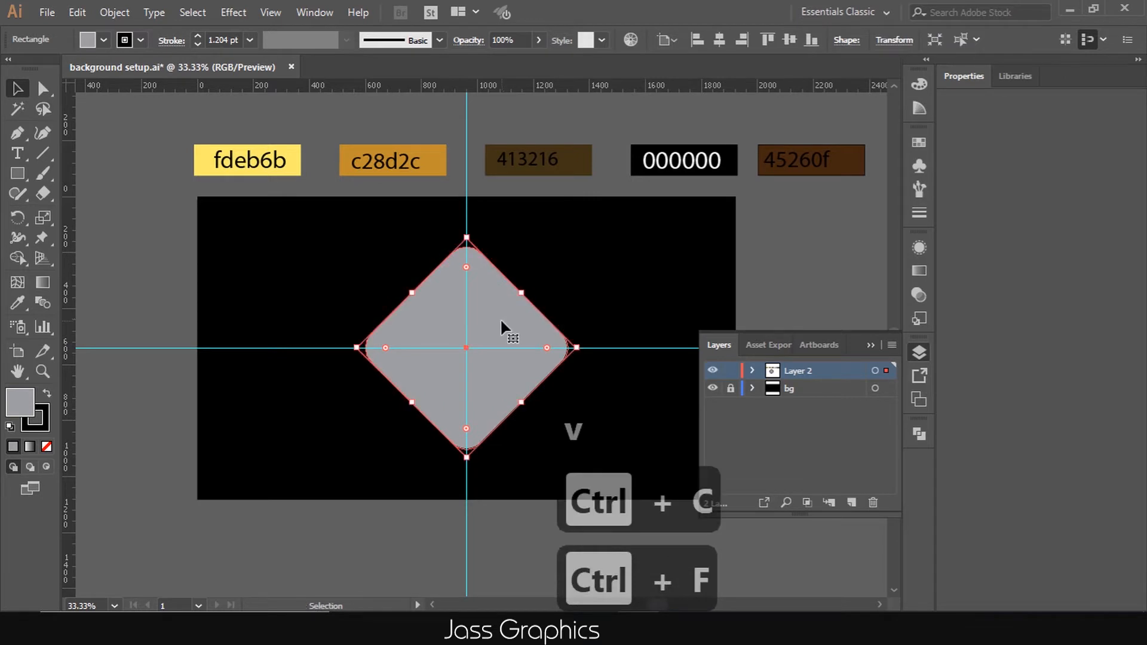
double_click(42, 217)
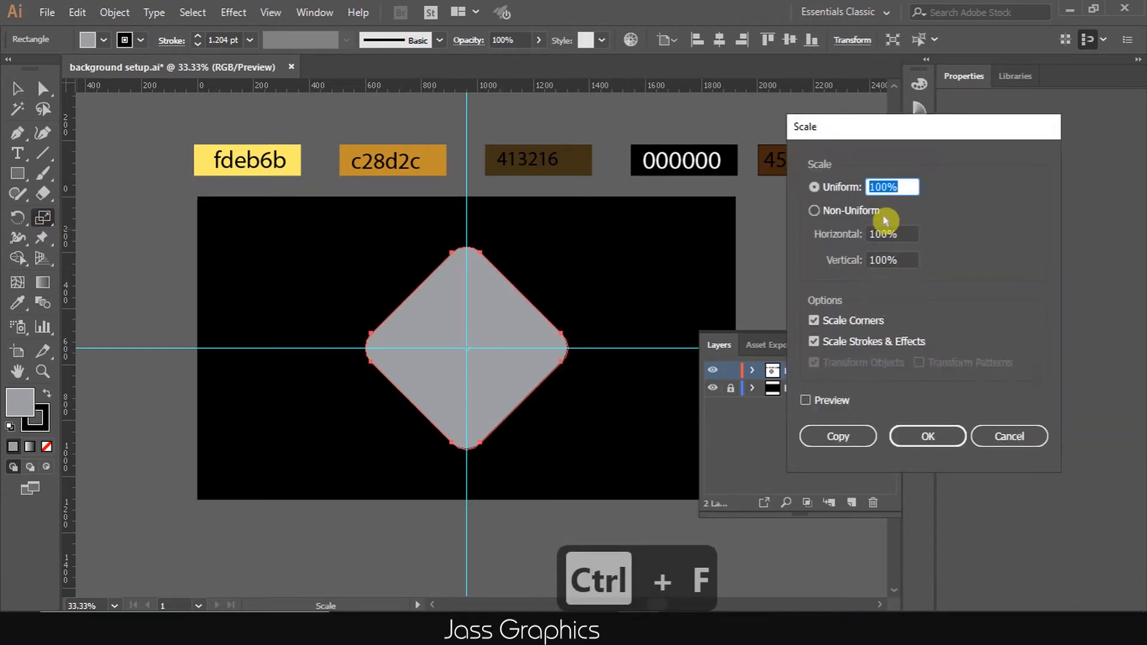
text(120)
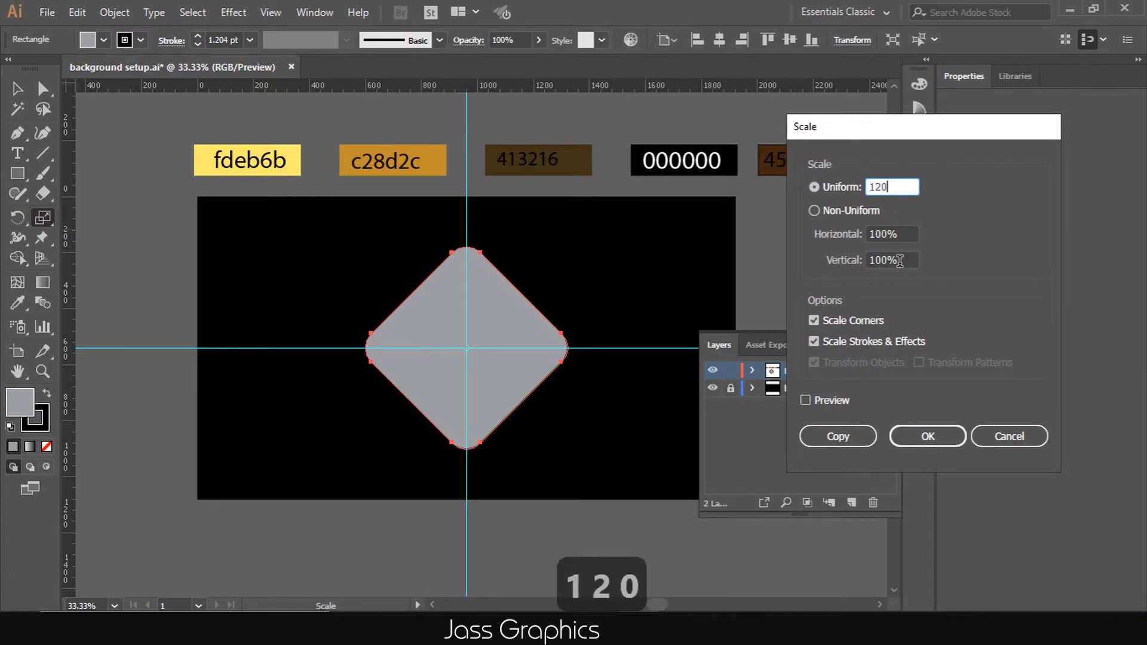
click(835, 402)
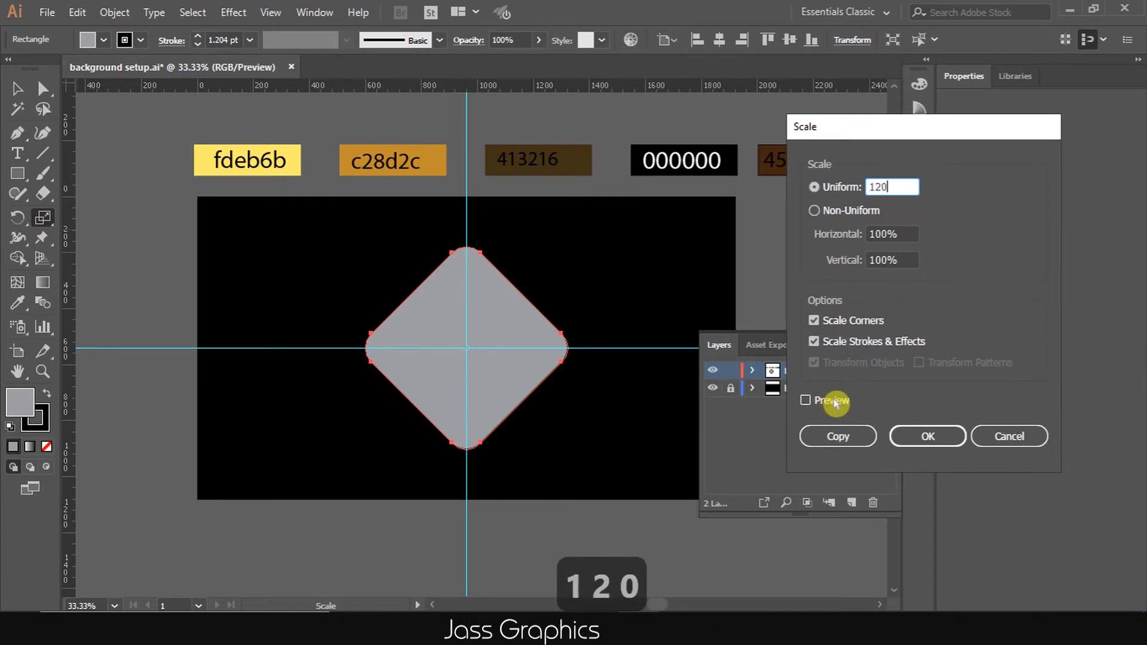
click(859, 435)
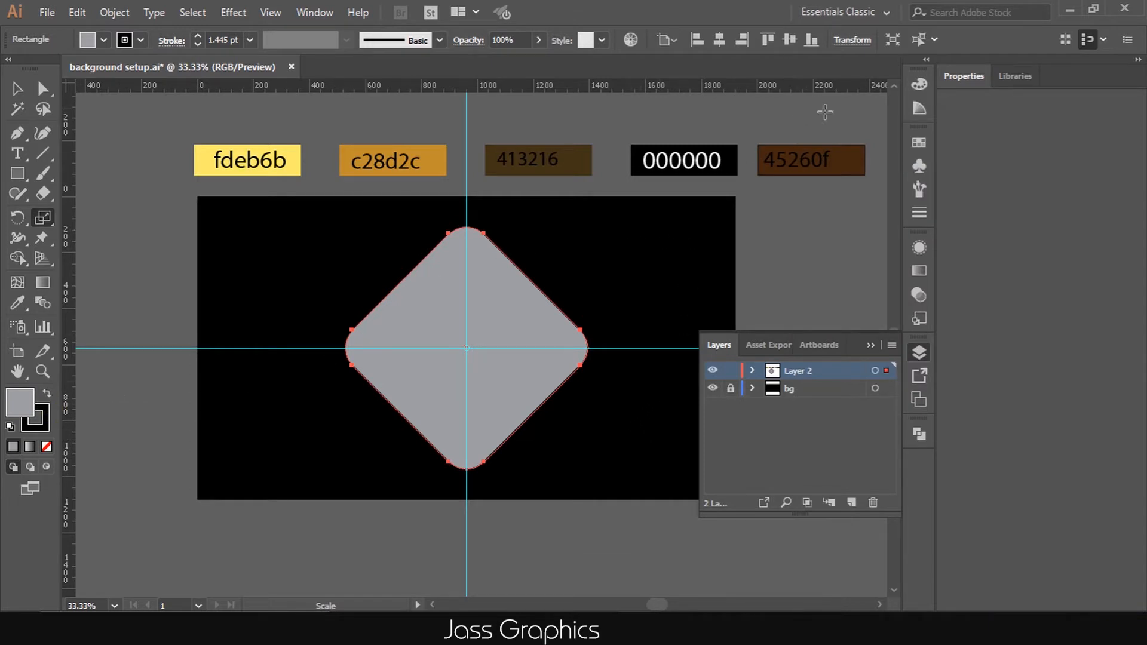
Fill the enlarged diamond with a medium grey from the Color Guide and send it backward behind the lighter diamond
click(919, 108)
click(839, 145)
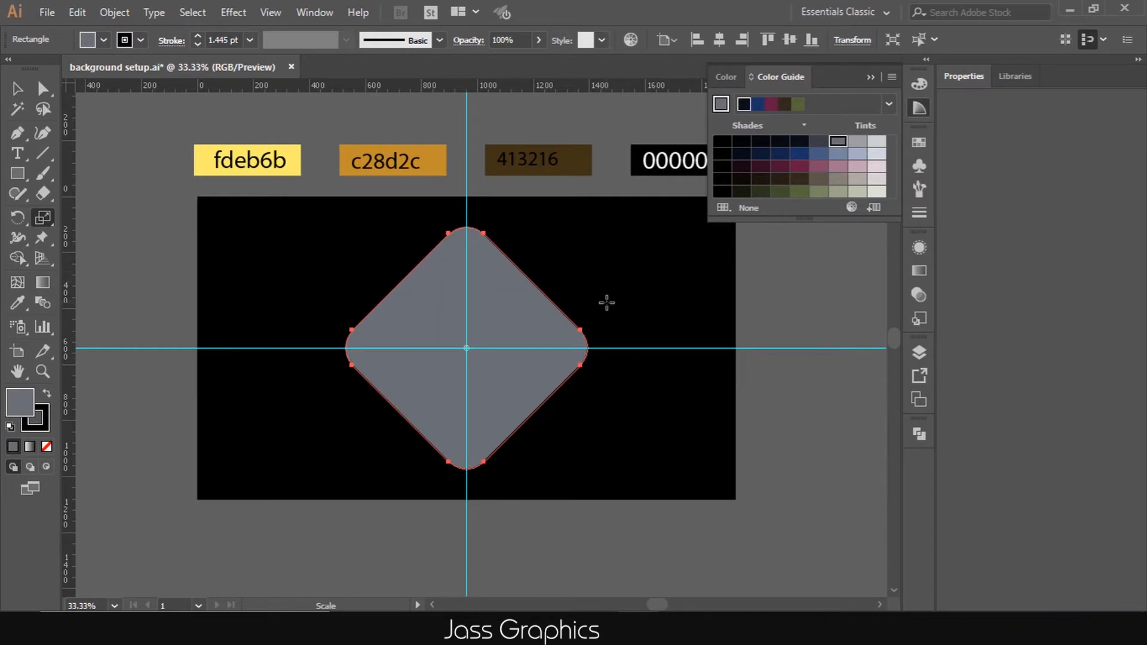
key(v)
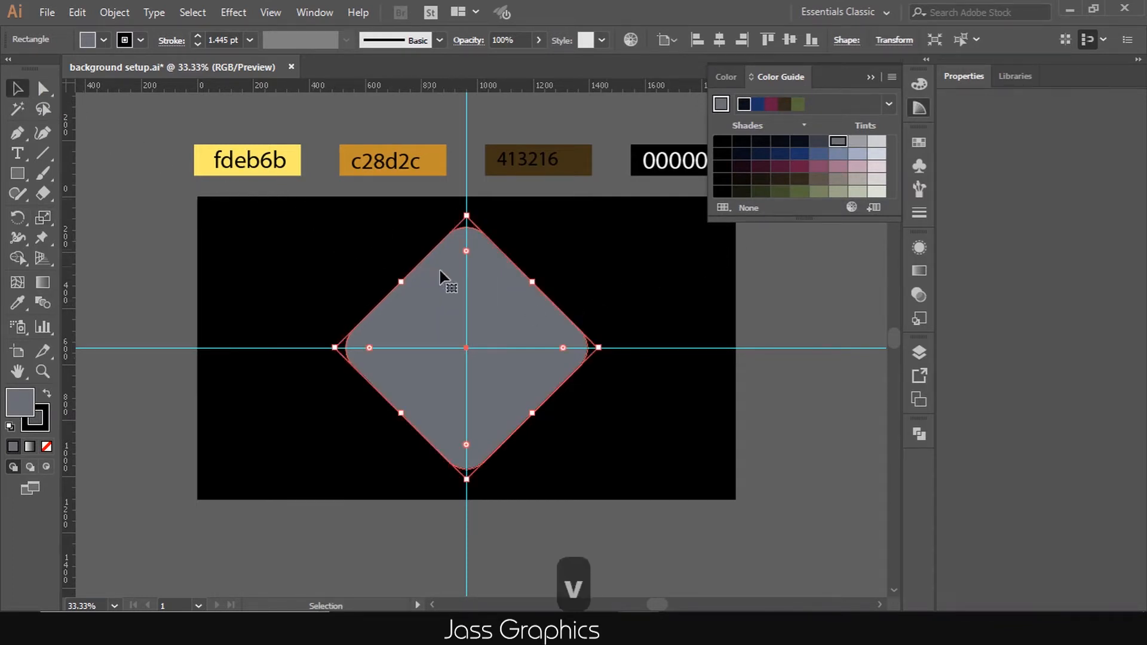
right_click(513, 305)
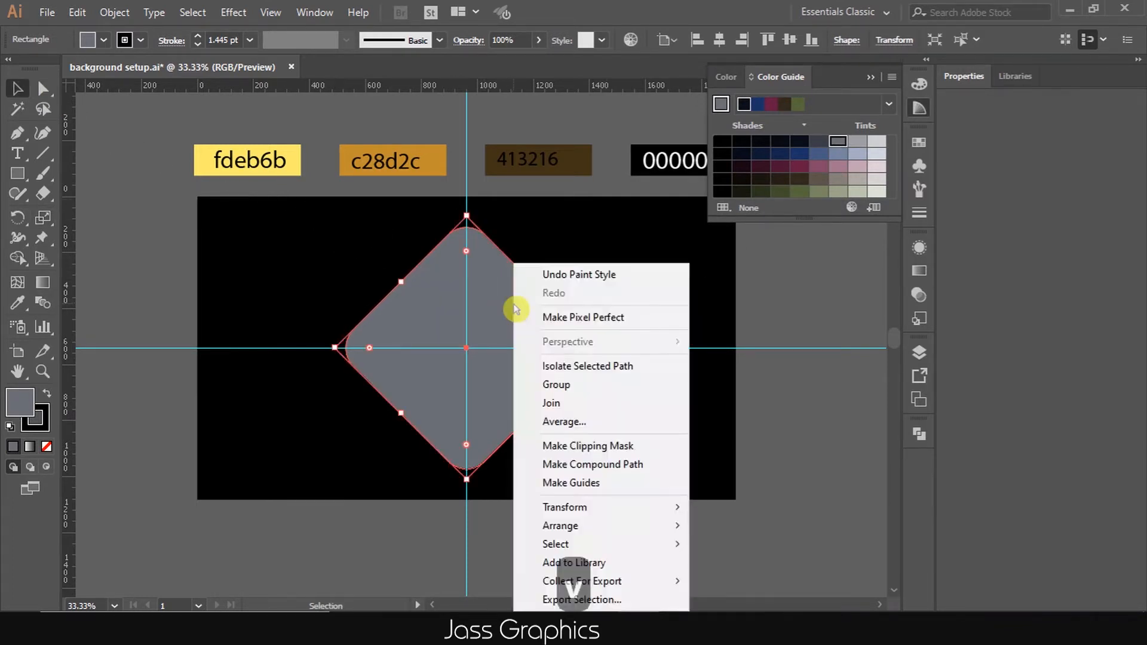
mouse_move(653, 525)
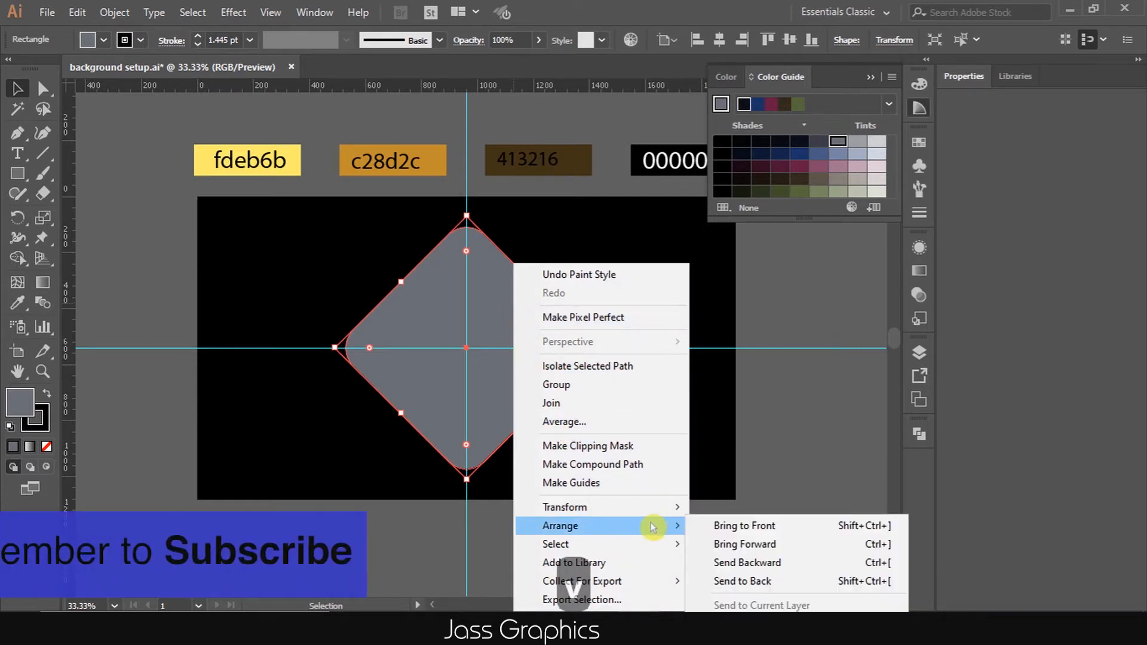
click(725, 567)
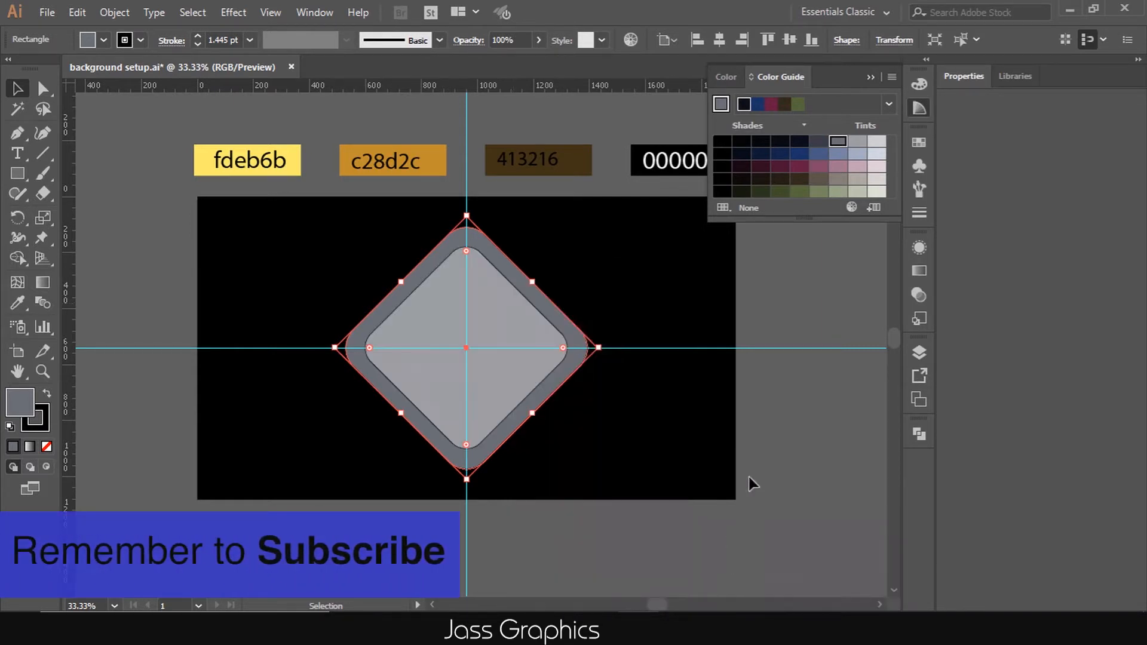
click(767, 410)
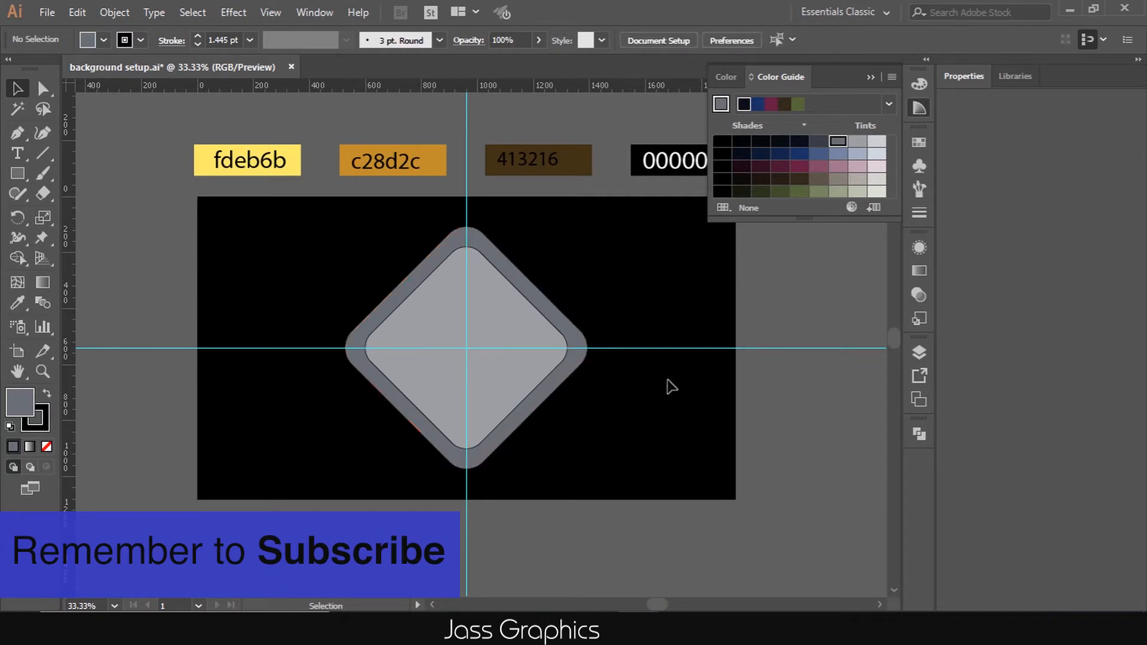
Remove the stroke from both the inner and the outer grey diamonds
drag(550, 262, 512, 294)
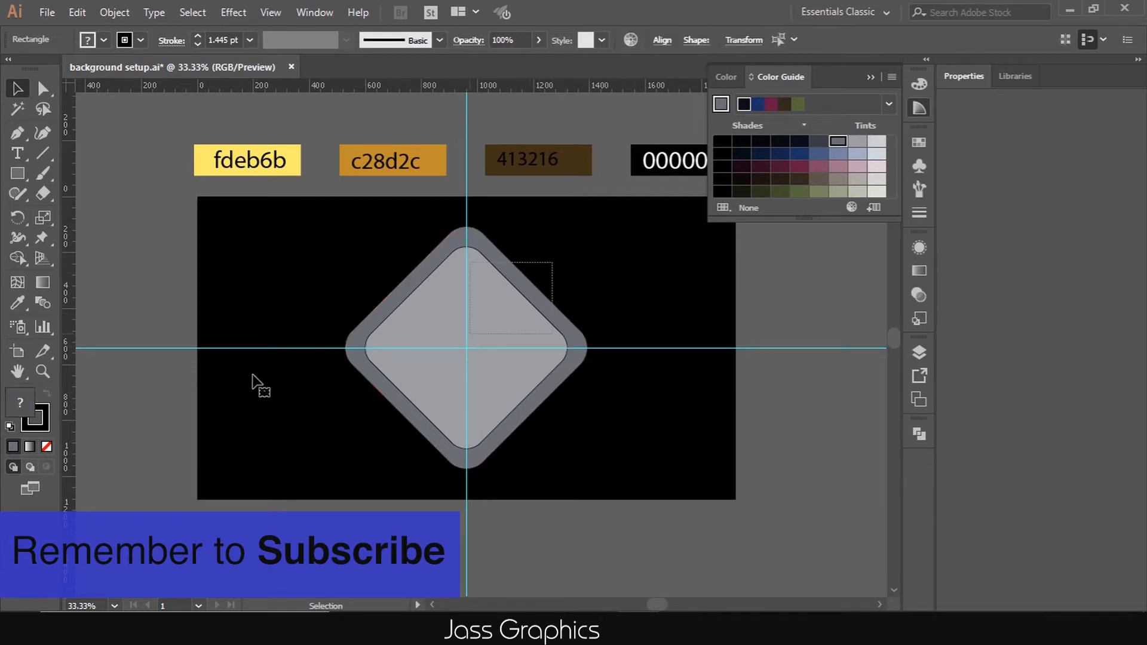
click(47, 425)
click(46, 446)
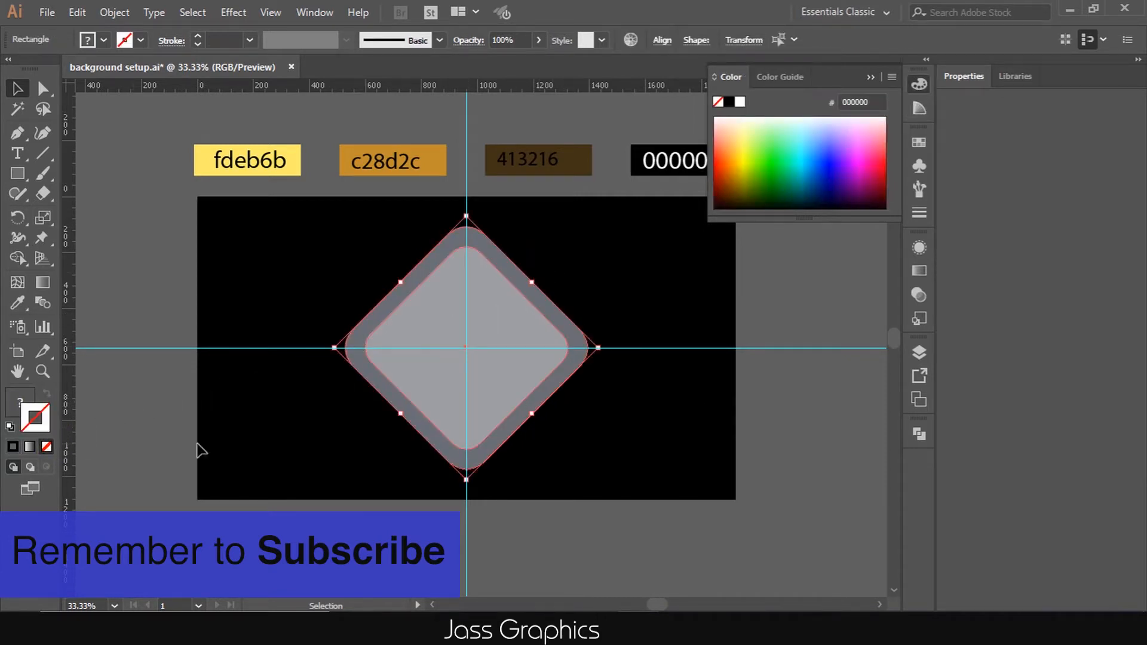
click(630, 426)
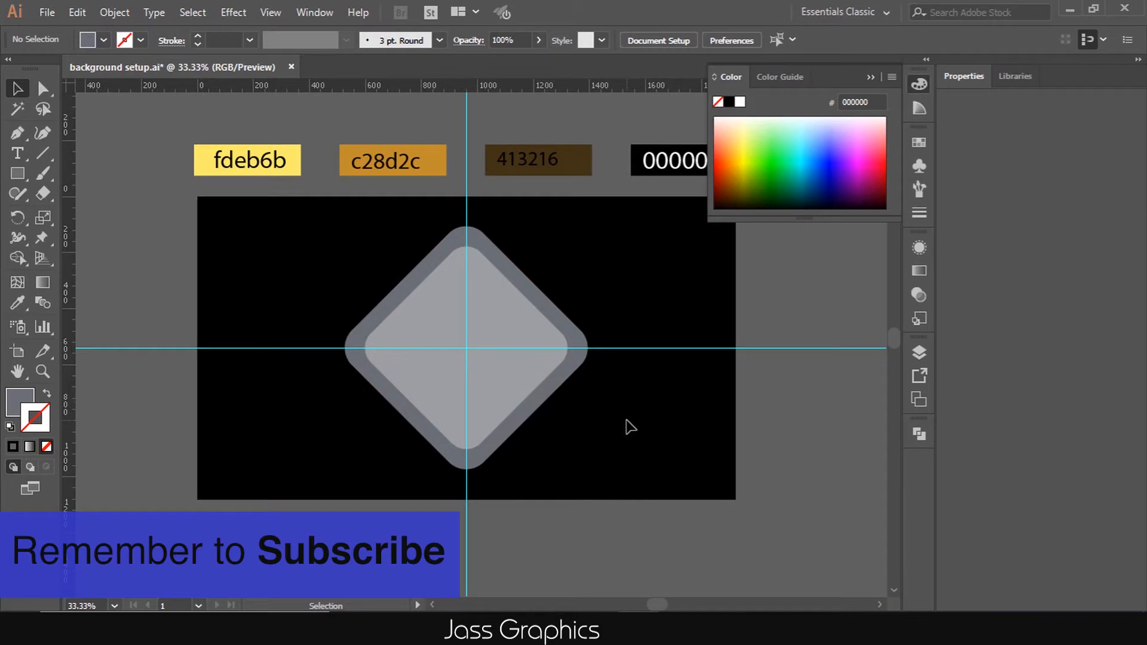
Duplicate the outer medium-grey diamond in front and create a further copy scaled uniformly to 120%
click(562, 326)
key(ctrl+c)
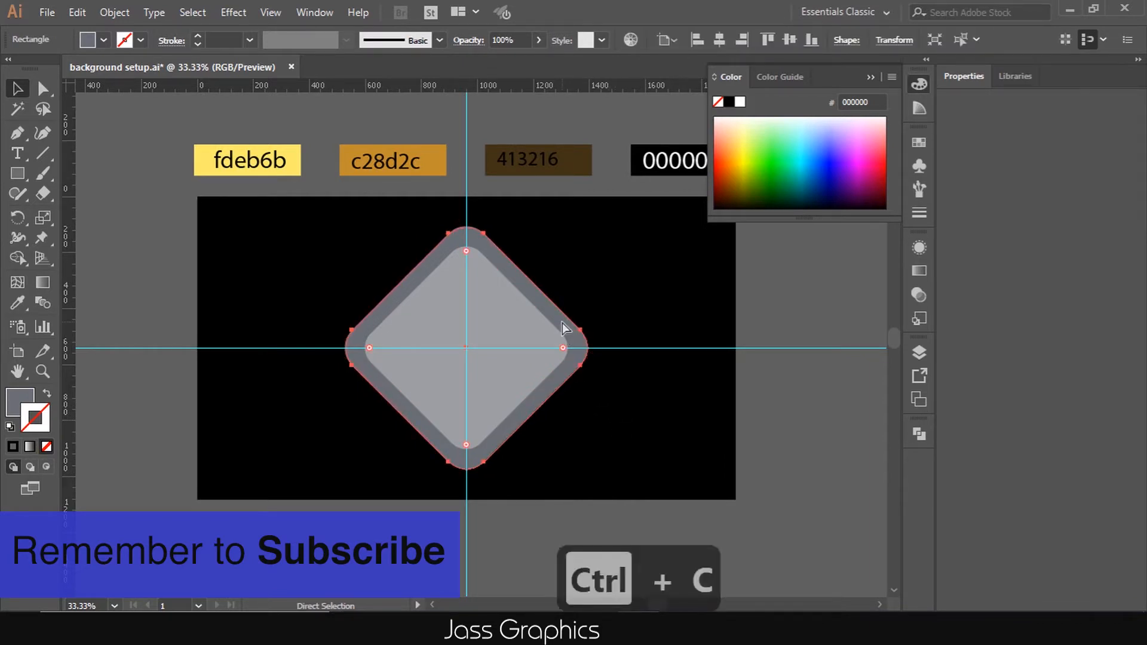
key(ctrl+f)
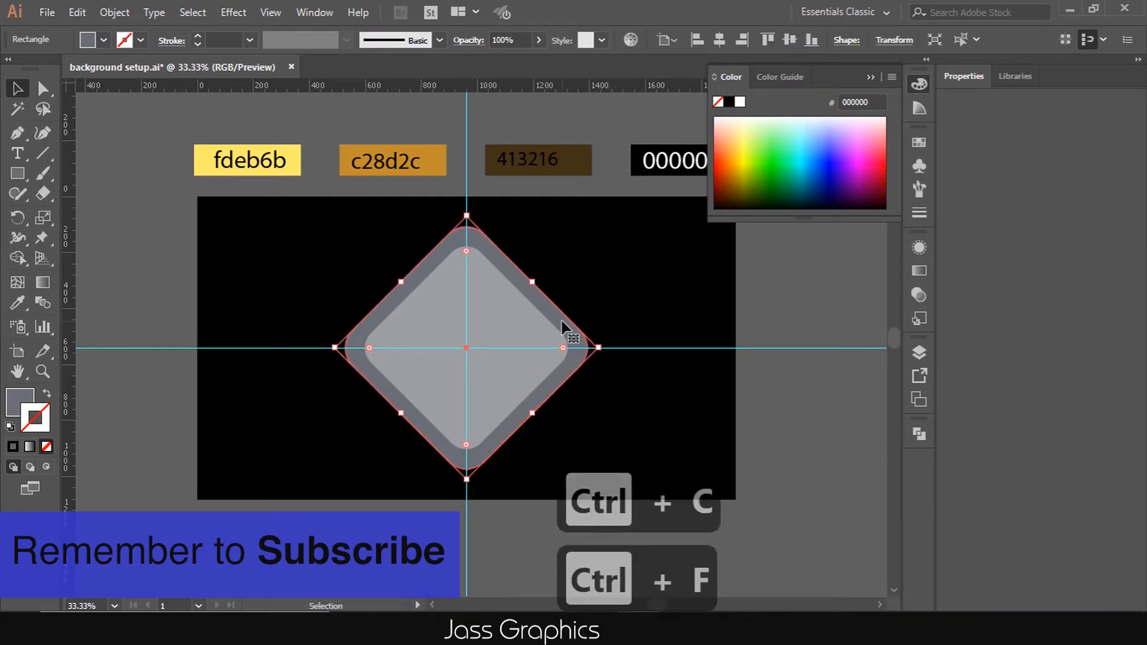
double_click(42, 217)
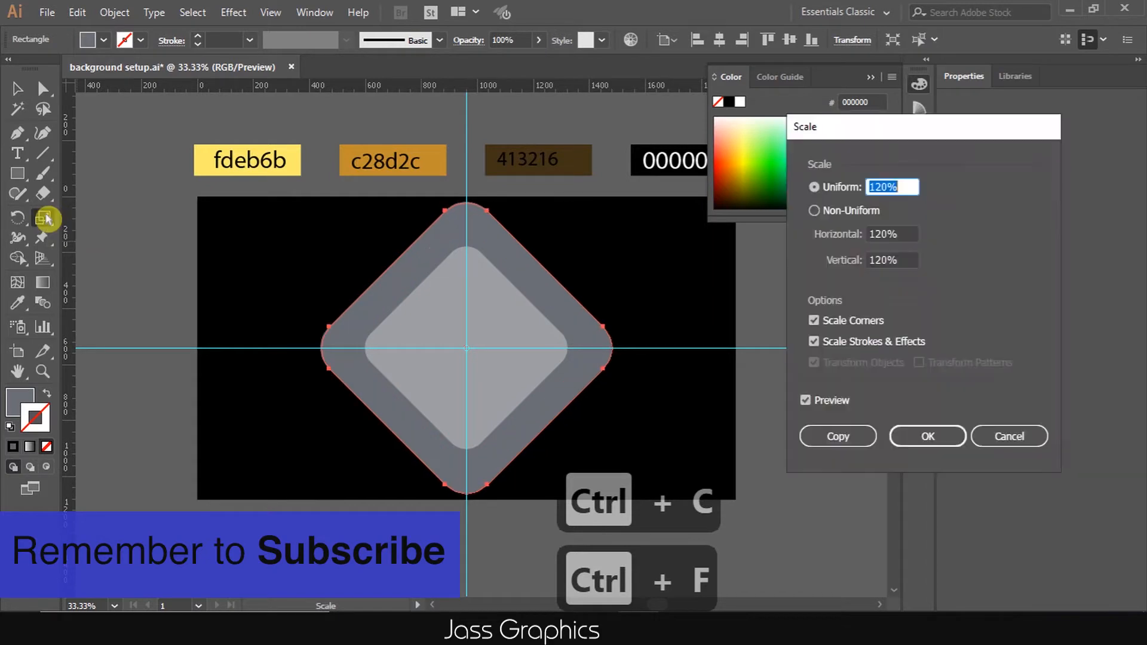
click(838, 436)
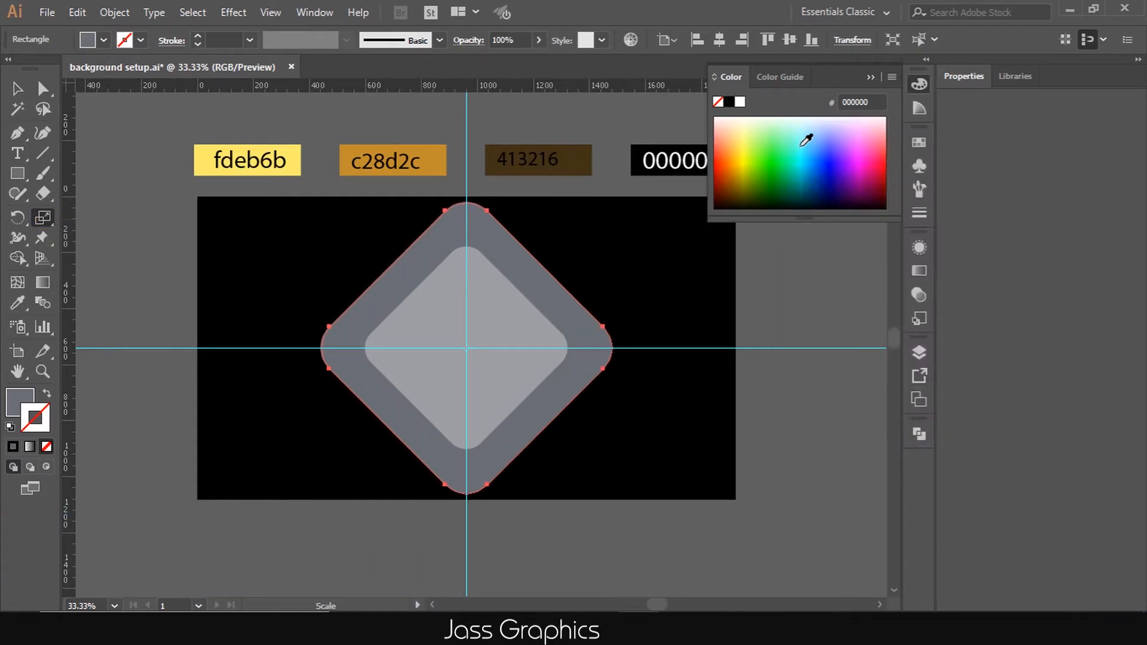
Give the largest diamond a dark bluish-grey fill with no stroke and send it backward behind the grey diamonds
click(918, 112)
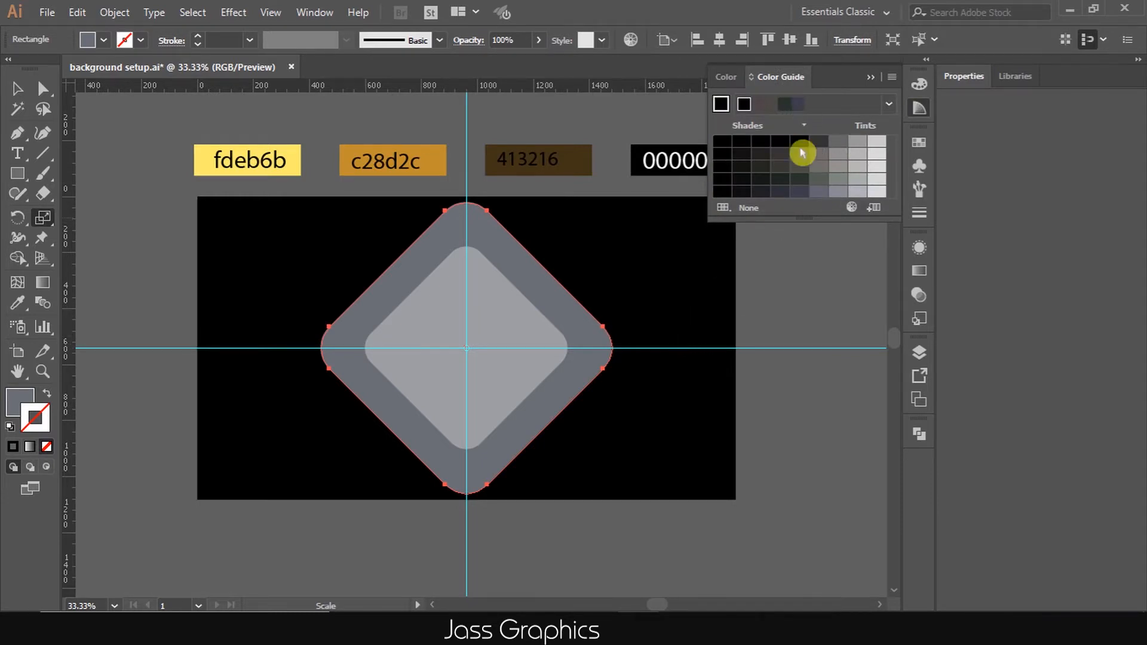
click(780, 192)
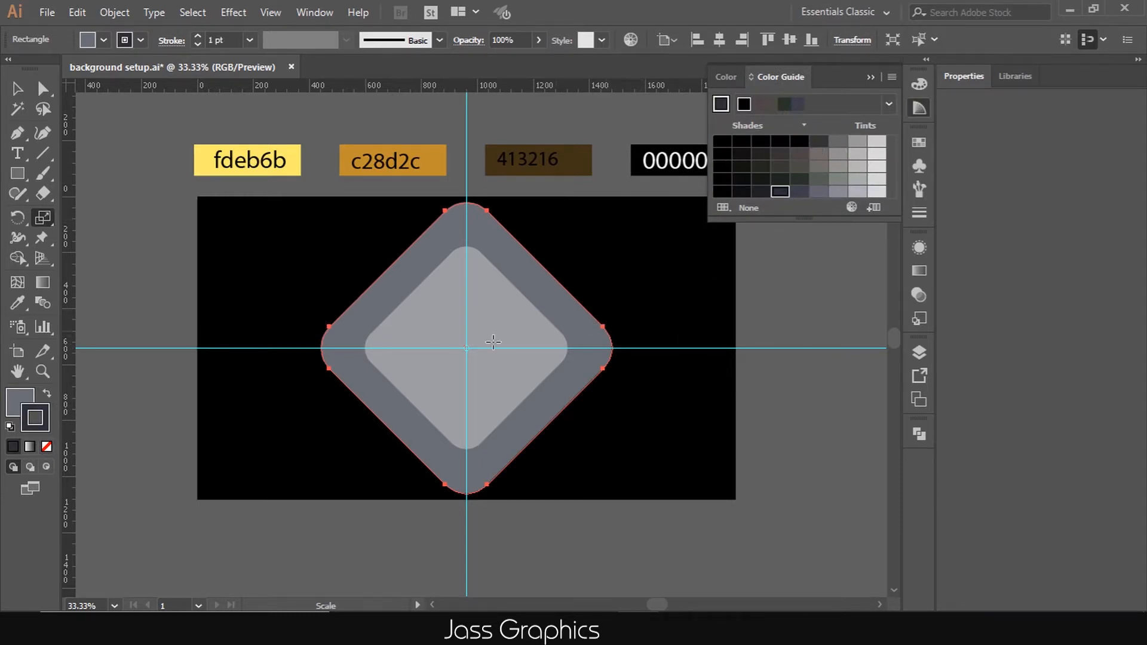
key(v)
click(47, 393)
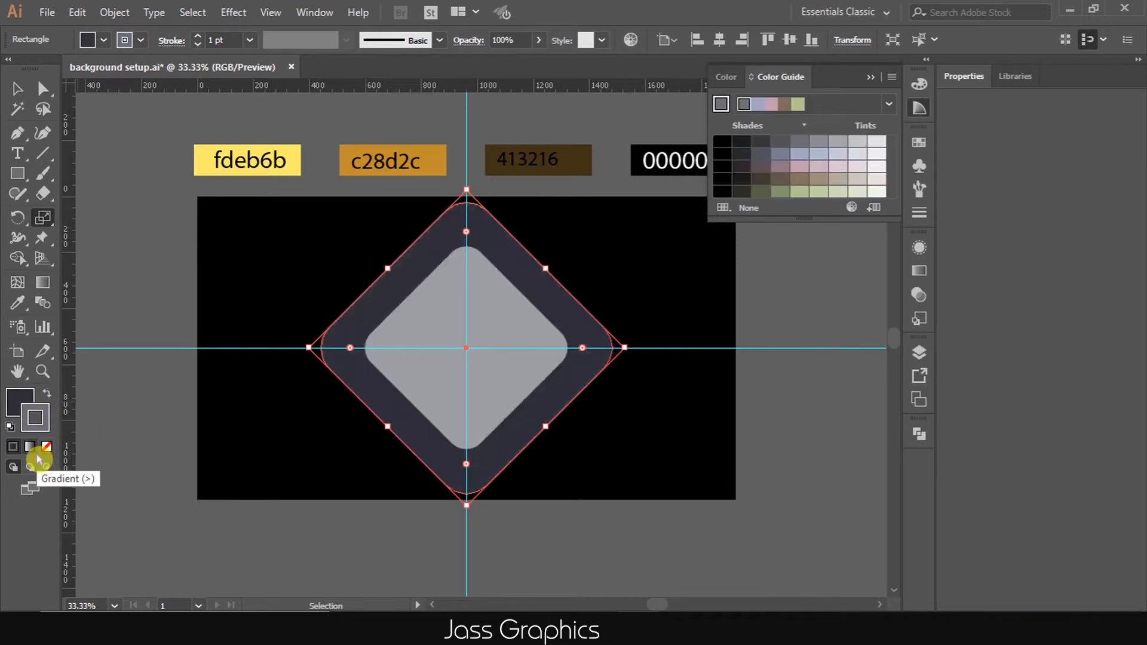
click(47, 447)
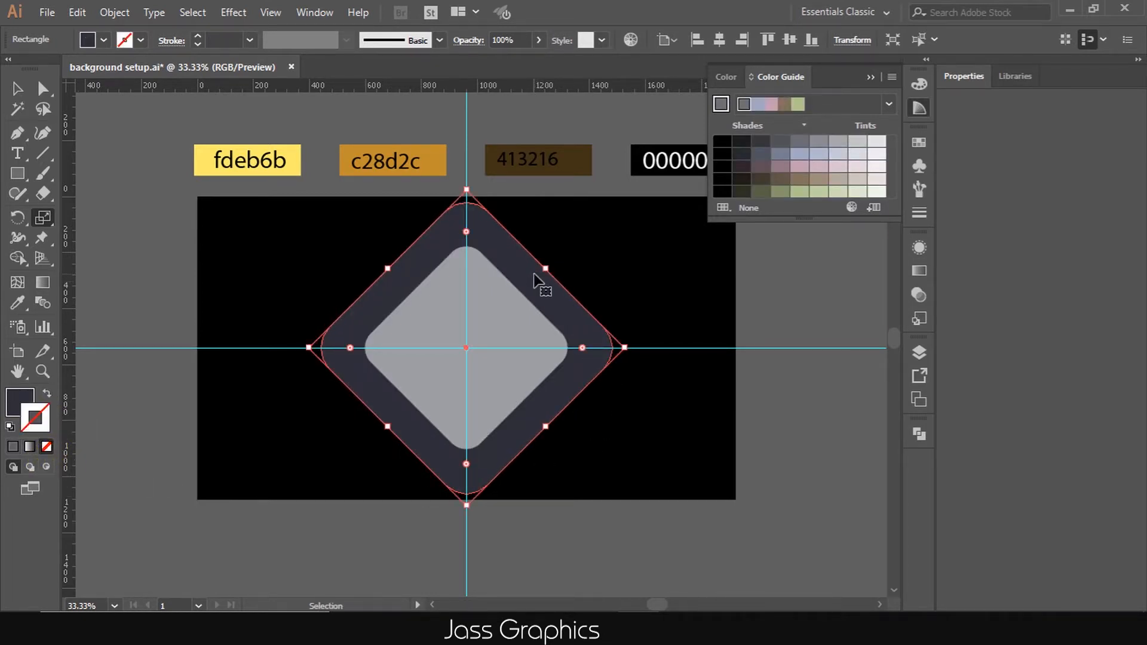
key(ctrl+bracketleft)
click(13, 98)
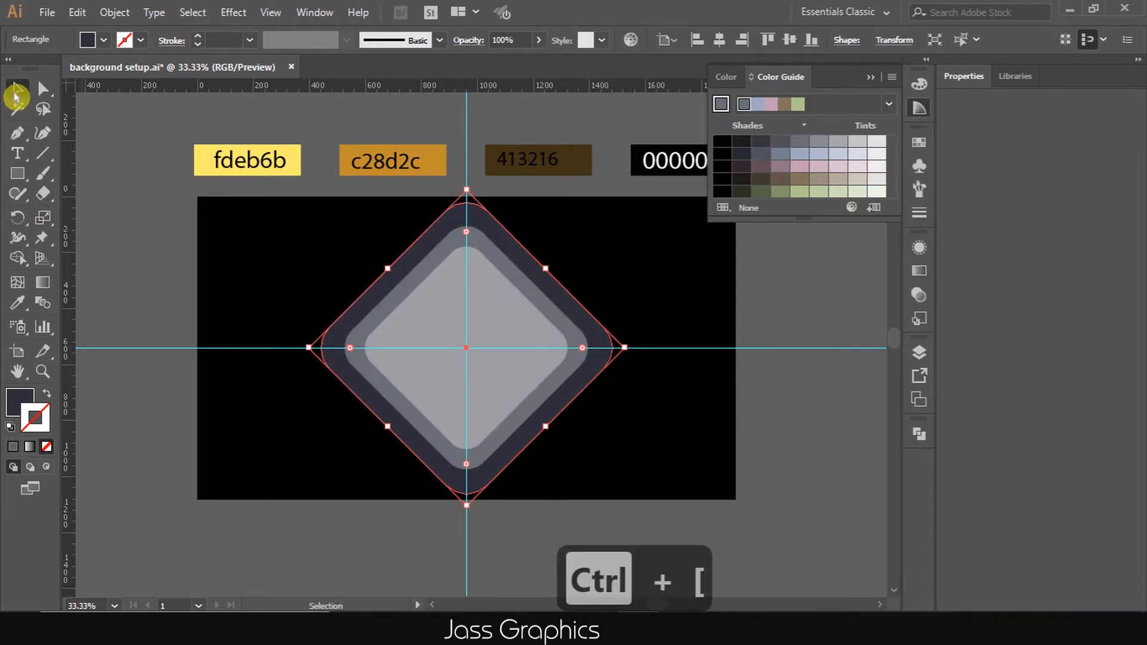
Give the rearmost diamond duplicate a near-black fill from the Color Guide and scale a copy uniformly to 120%
click(657, 284)
click(576, 315)
click(761, 142)
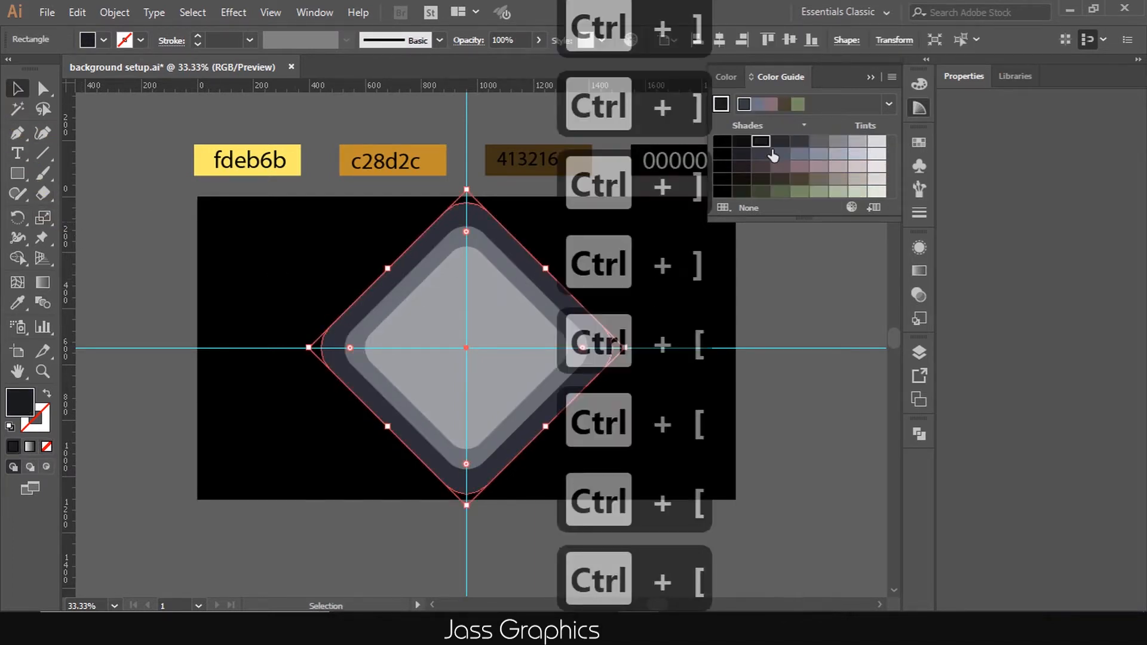
double_click(56, 223)
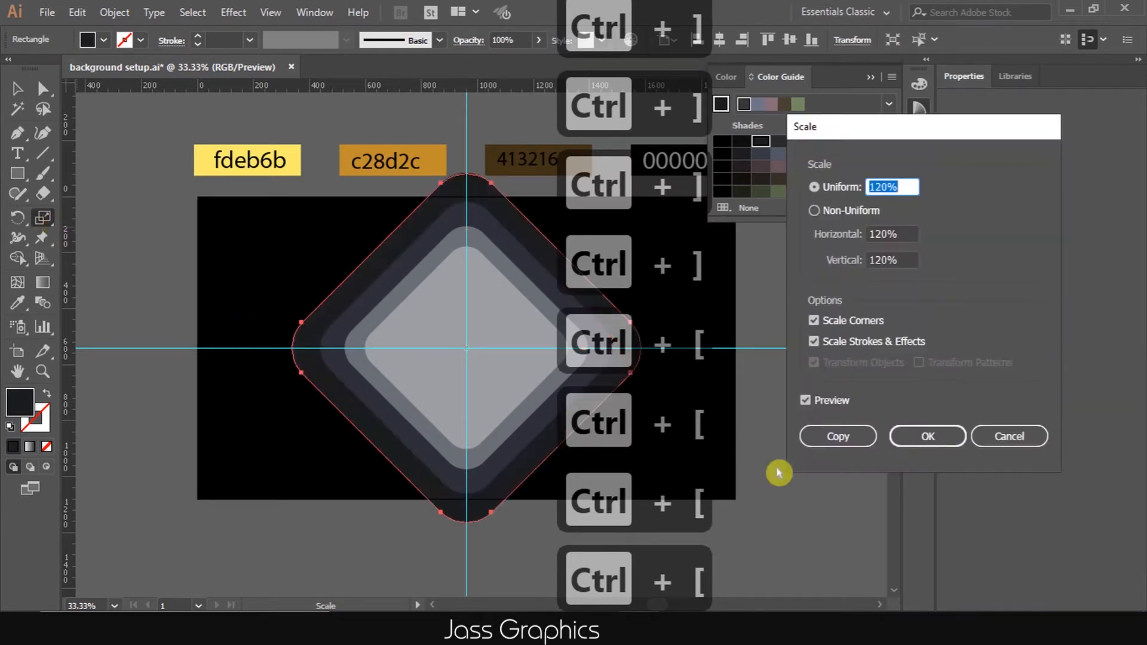
click(835, 439)
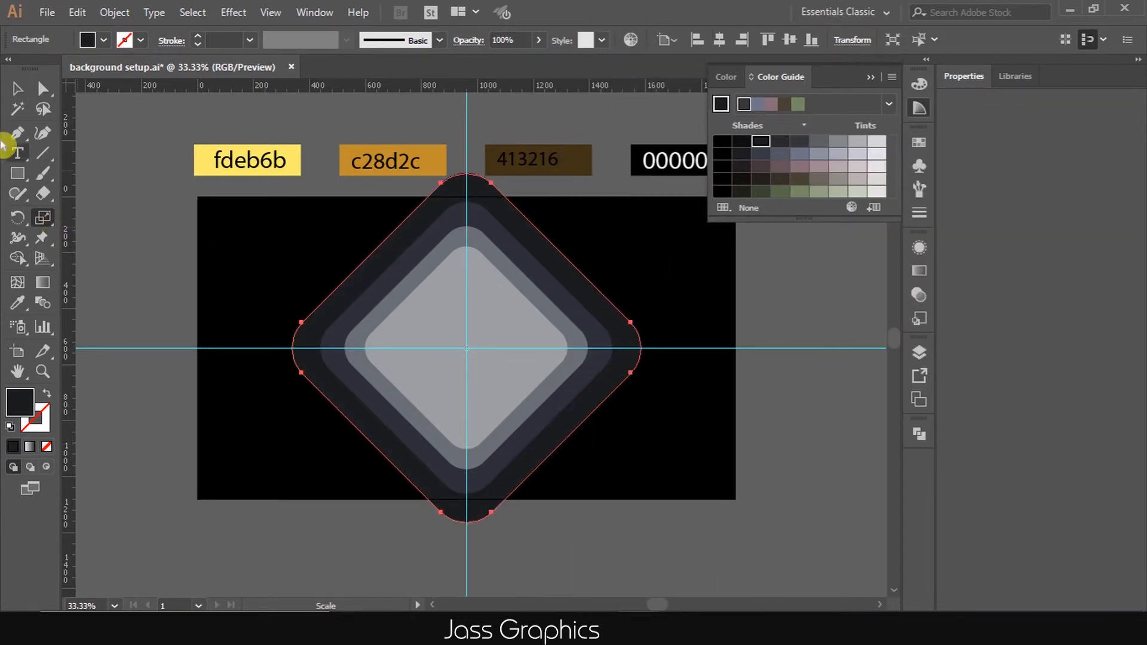
click(18, 88)
click(775, 507)
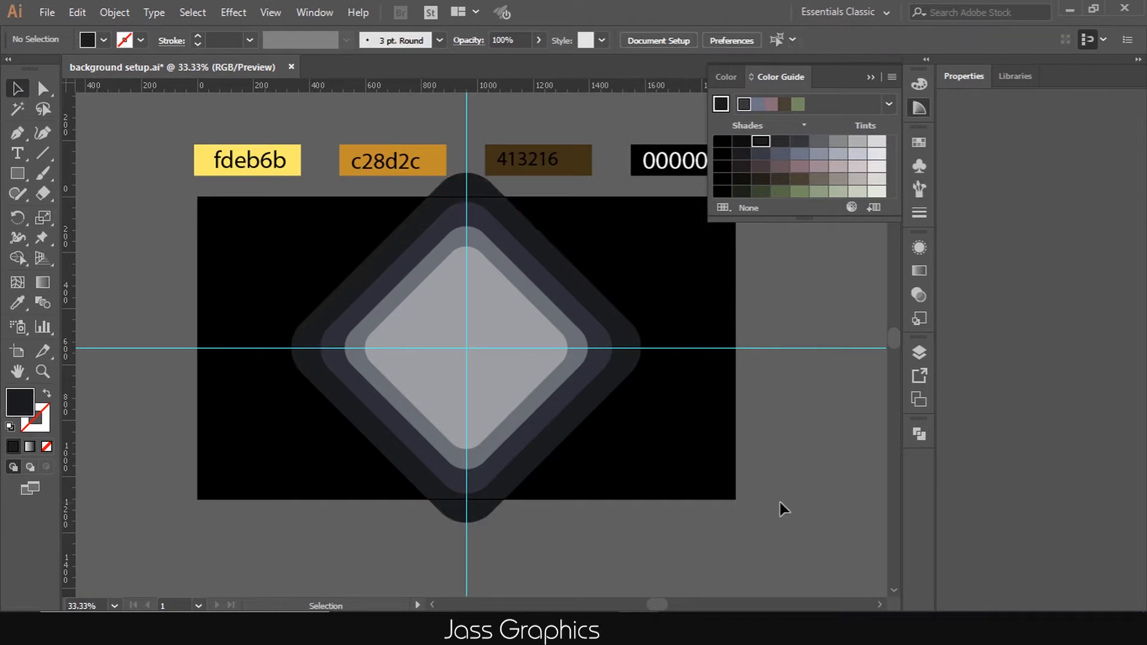
Close the Color Guide and duplicate the medium-grey diamond in place in front of the original
key(ctrl+minus)
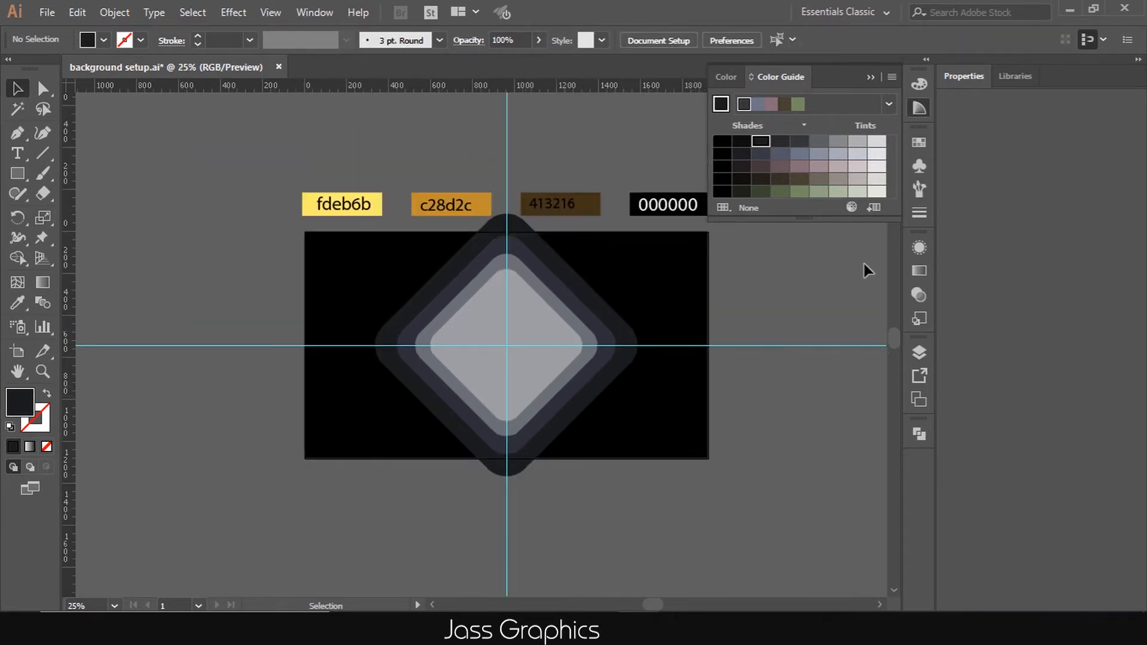
click(875, 78)
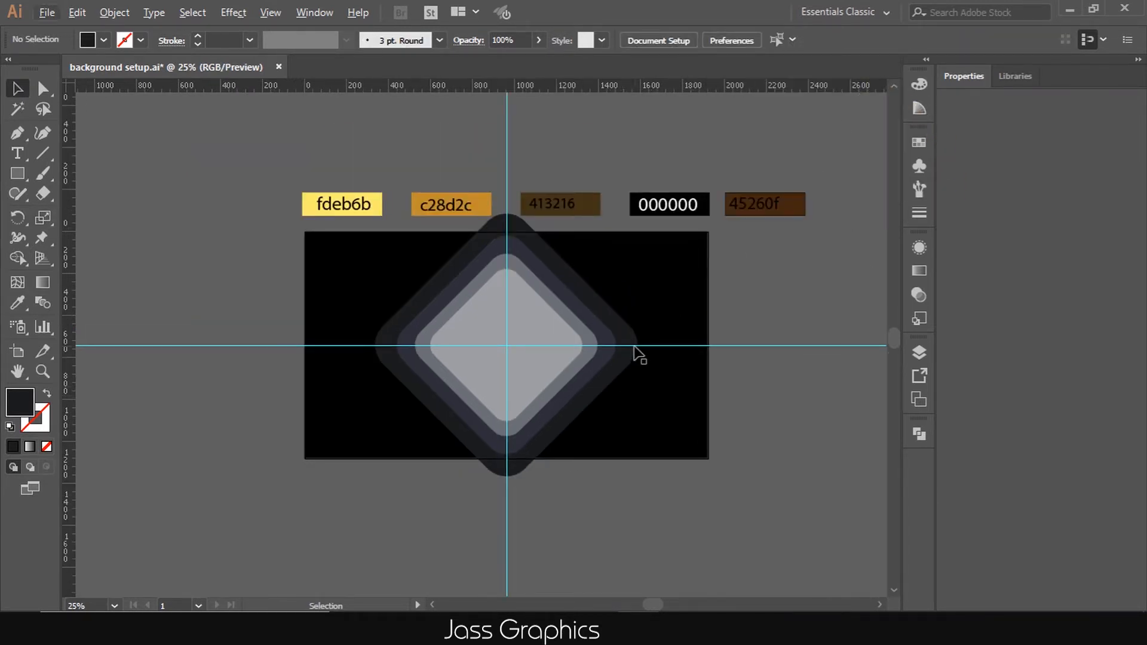
scroll(622, 368, up, 1)
click(516, 300)
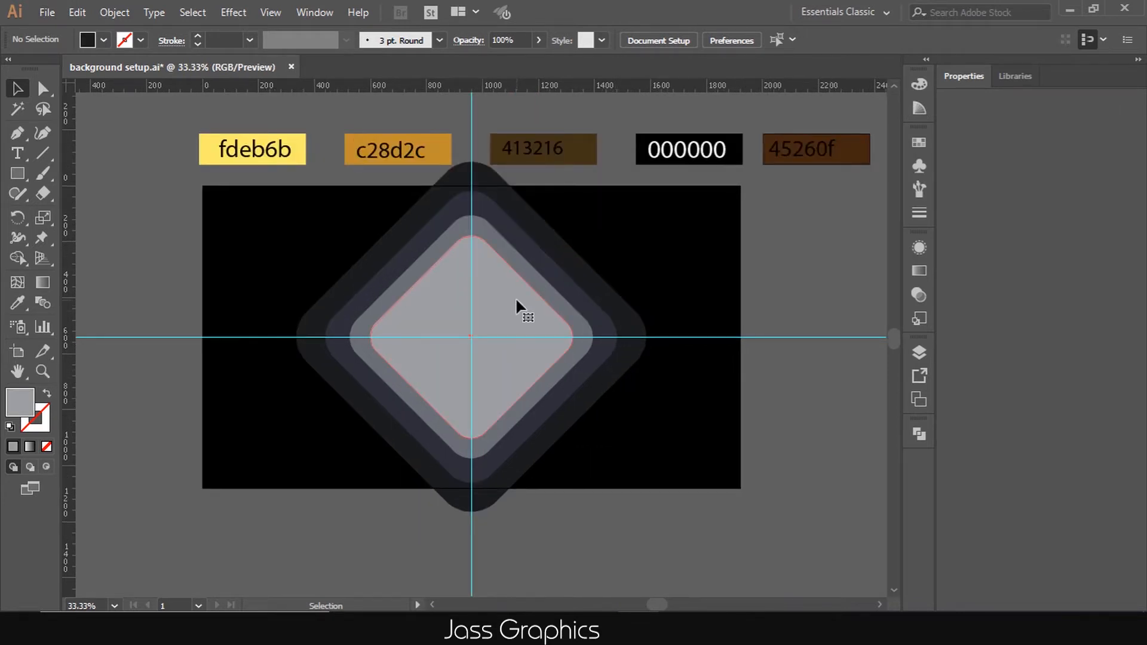
scroll(547, 313, up, 1)
click(565, 300)
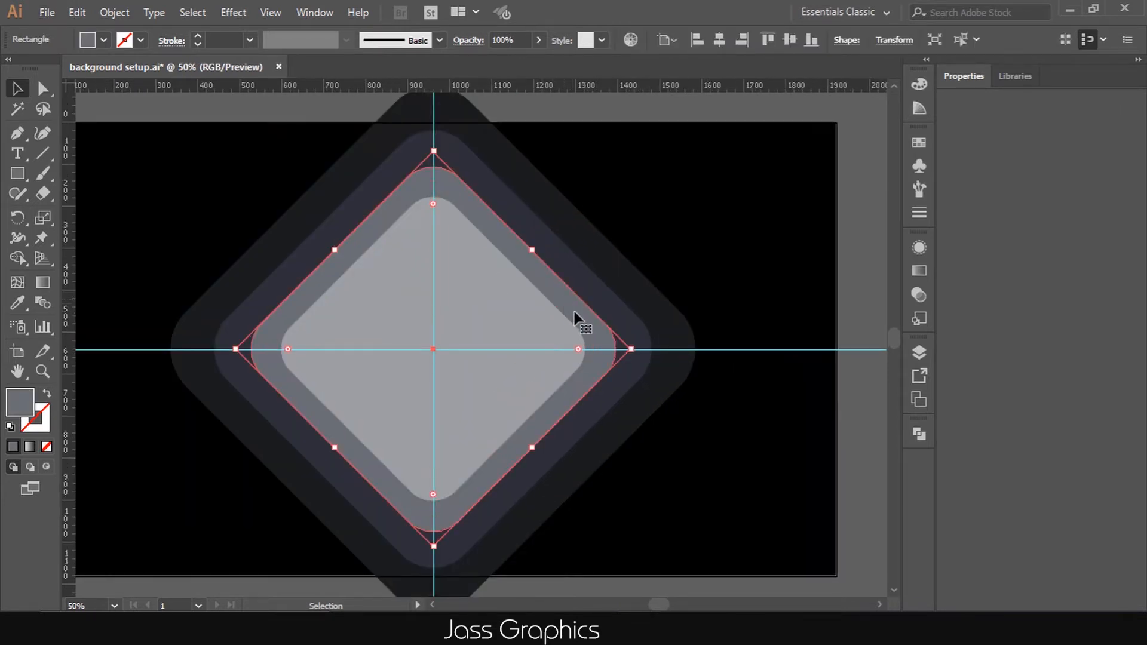
key(ctrl+c)
key(ctrl+f)
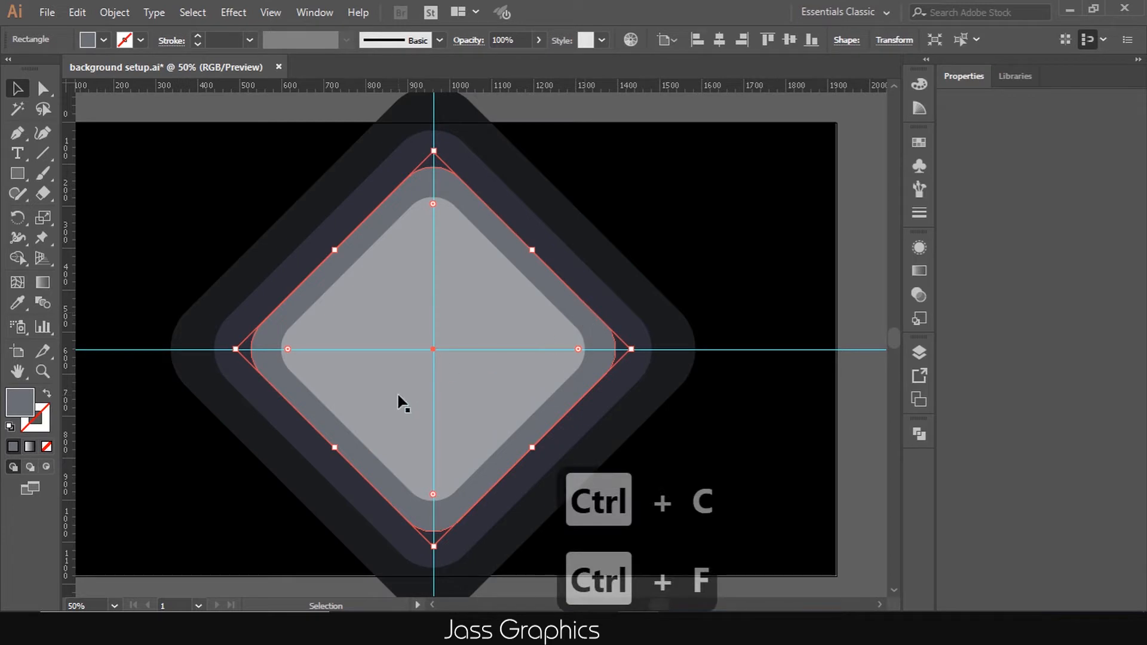
Fill the duplicated medium-grey diamond with a radial white-to-black gradient
click(29, 447)
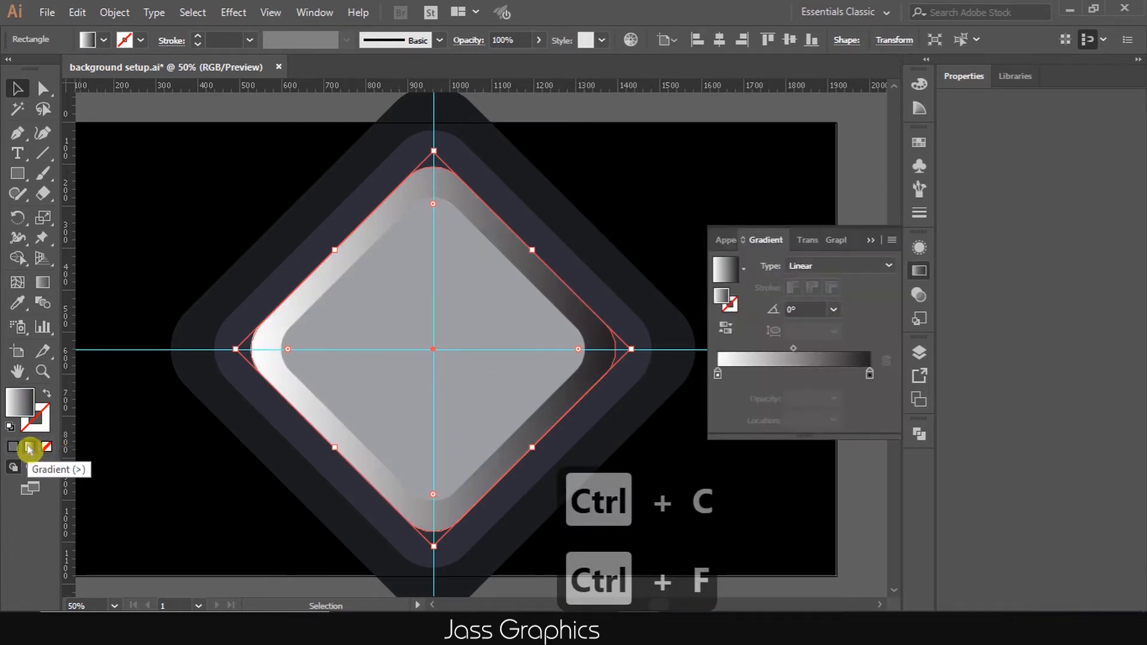
click(40, 285)
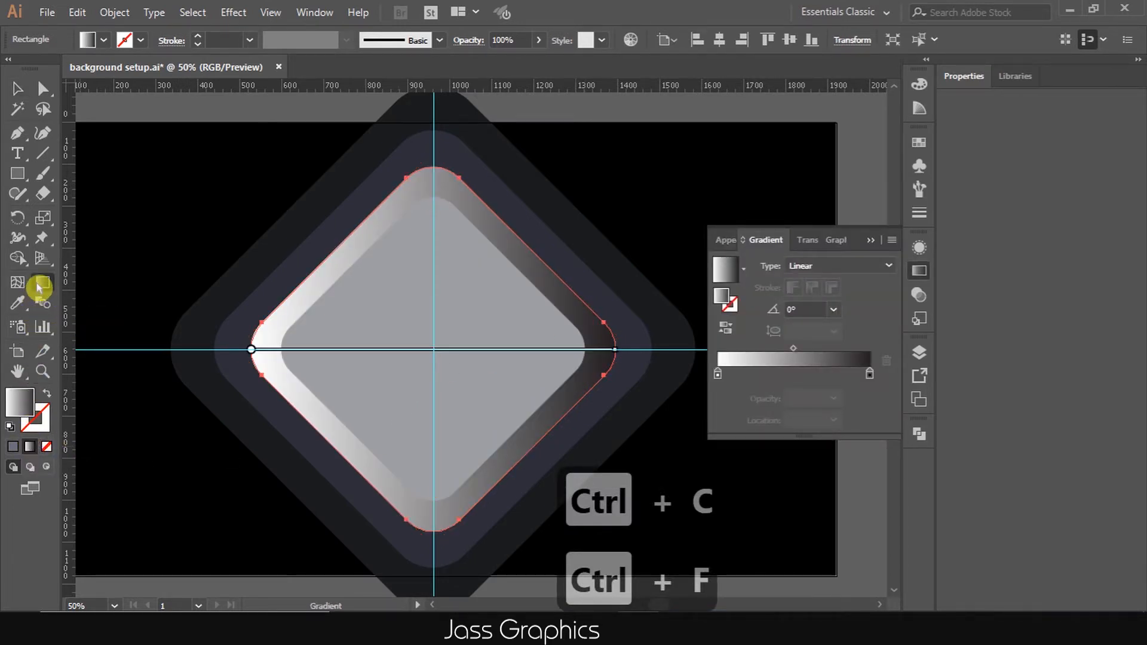
key(v)
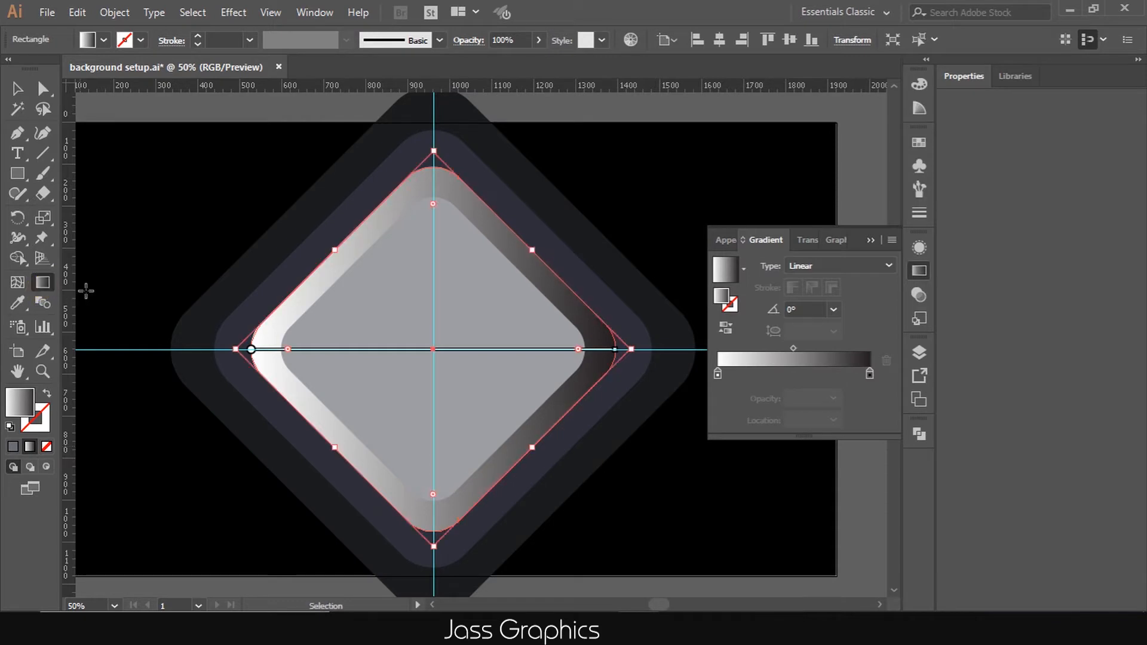
click(854, 266)
click(816, 302)
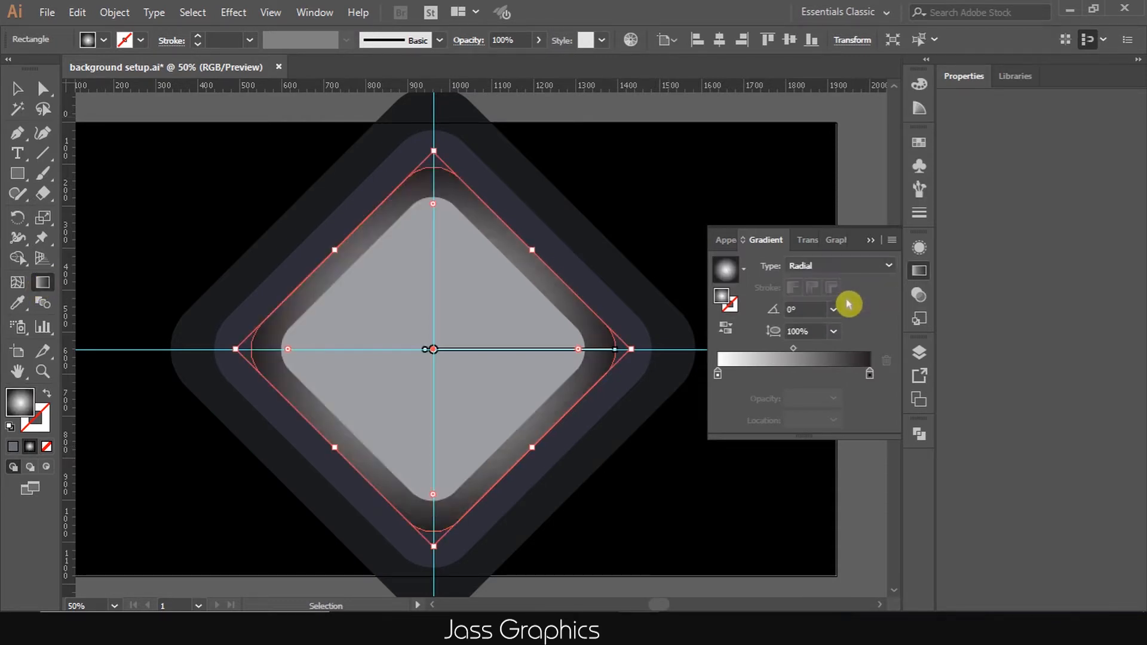
Flatten the radial gradient to an aspect ratio of about 49.1% and reverse its colours so black is at the centre
key(g)
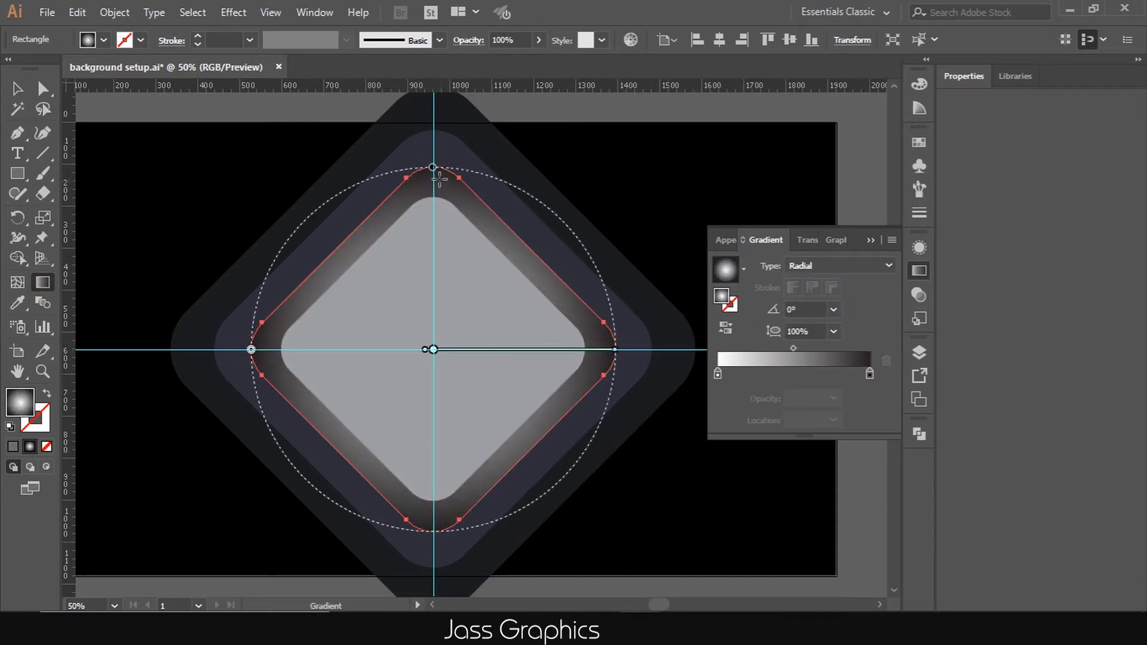
drag(432, 168, 440, 235)
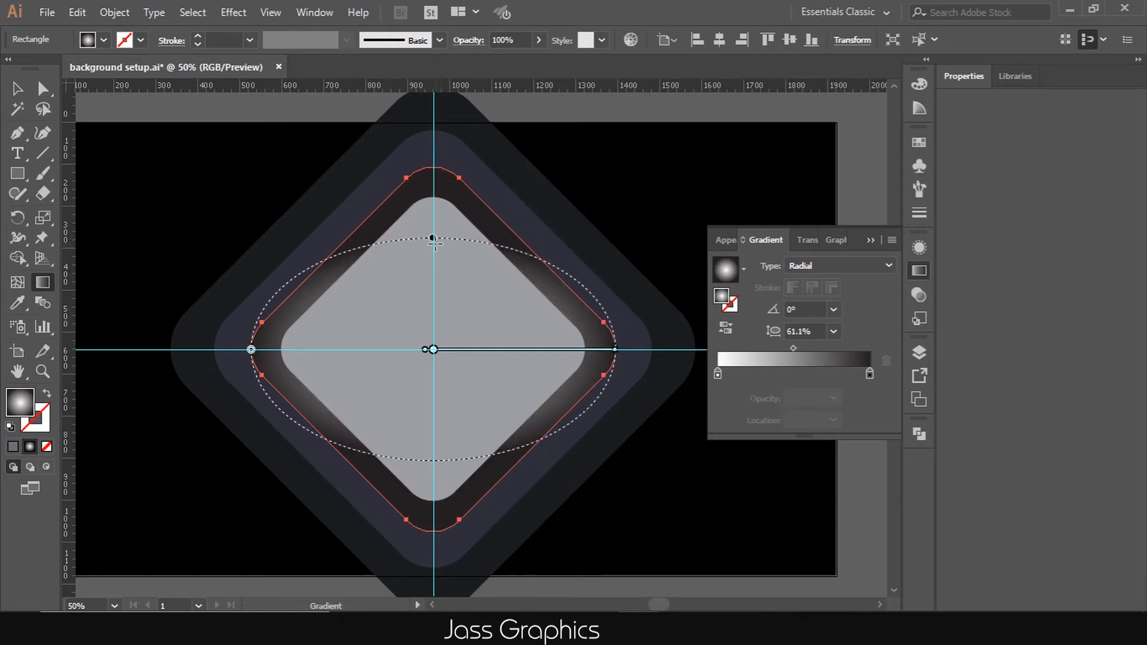
drag(433, 237, 439, 260)
click(740, 299)
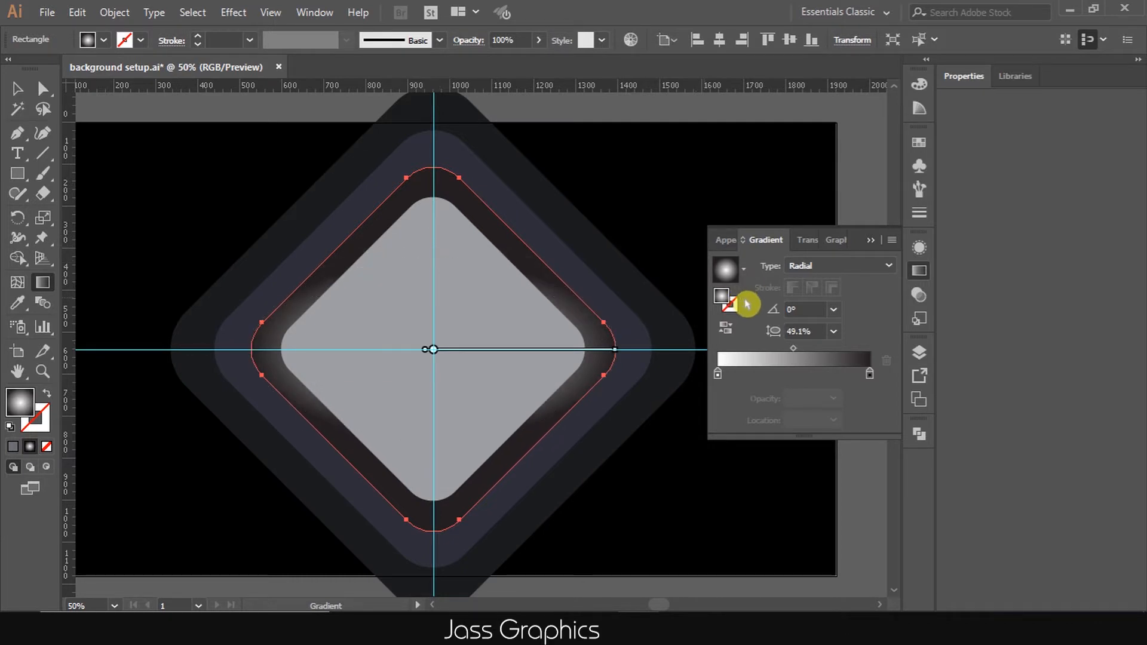
click(727, 327)
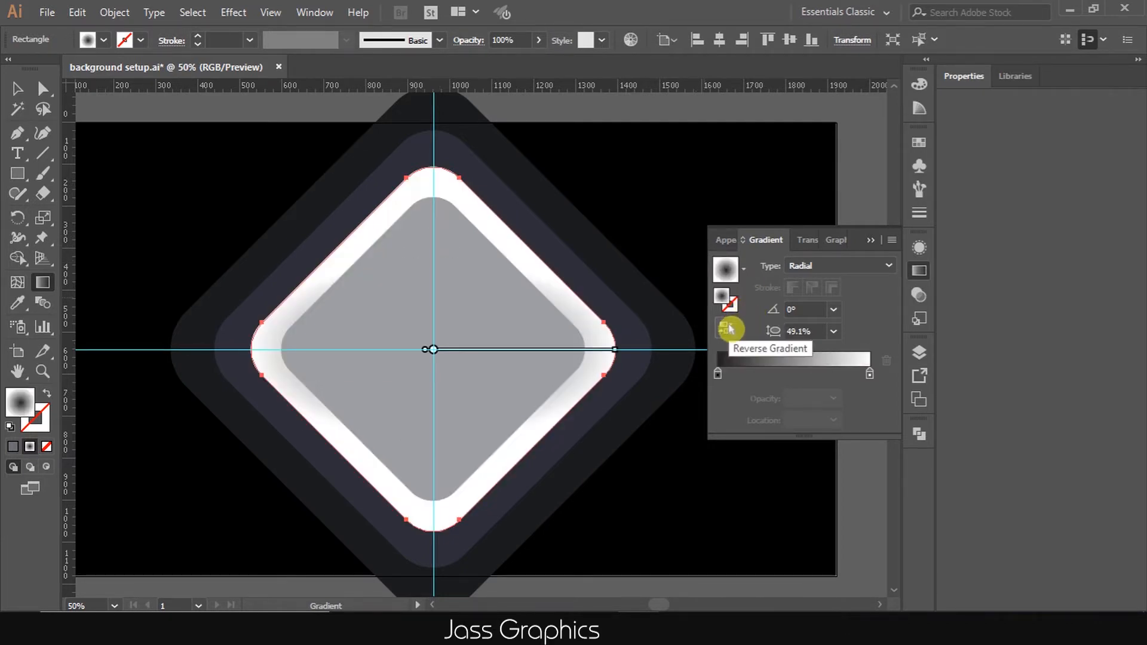
Shift the radial gradient's midpoint toward its outer white end and enlarge the ellipse to an aspect ratio of about 58.8%
mouse_move(438, 354)
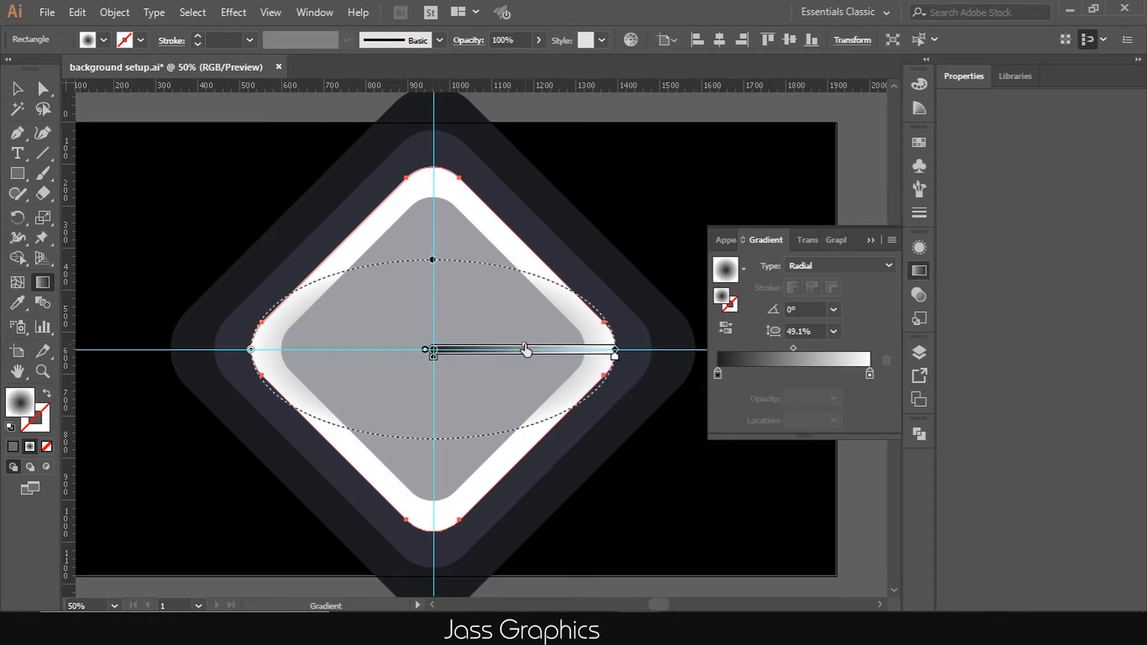
drag(525, 350, 569, 345)
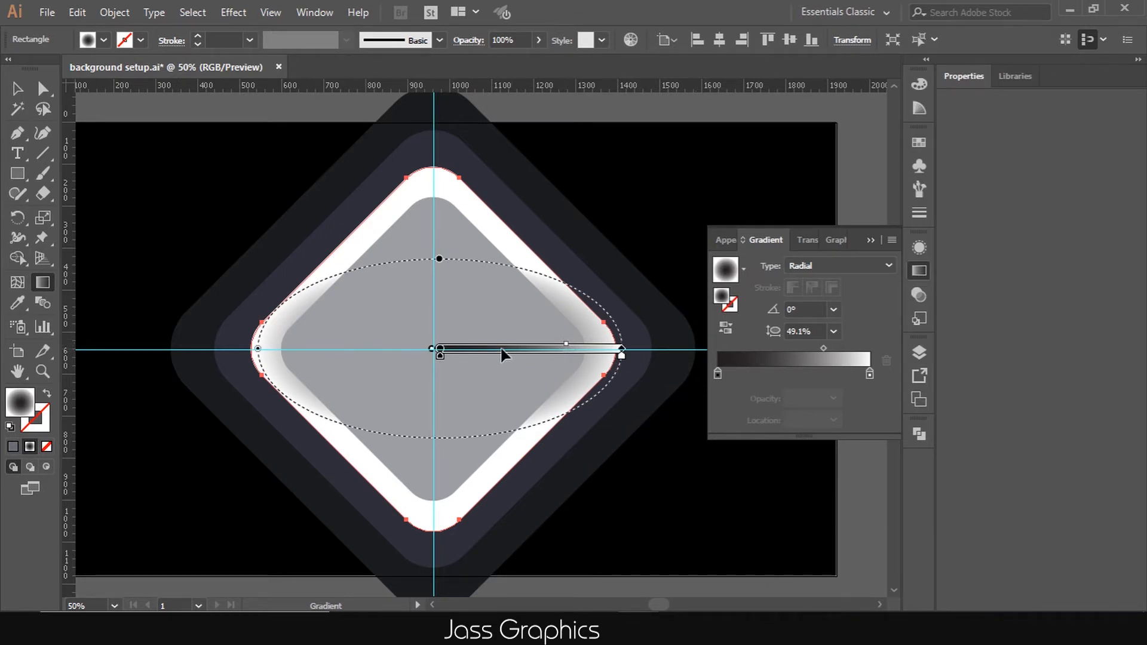
drag(501, 355, 492, 345)
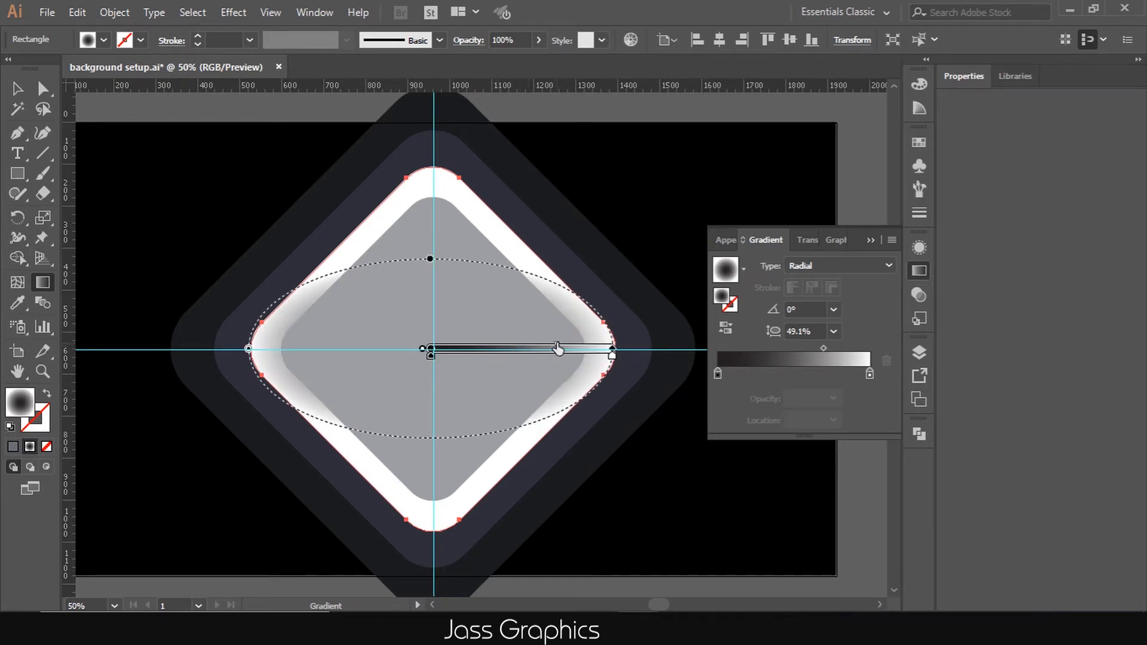
mouse_move(570, 348)
mouse_down()
mouse_move(581, 344)
mouse_move(567, 350)
mouse_up()
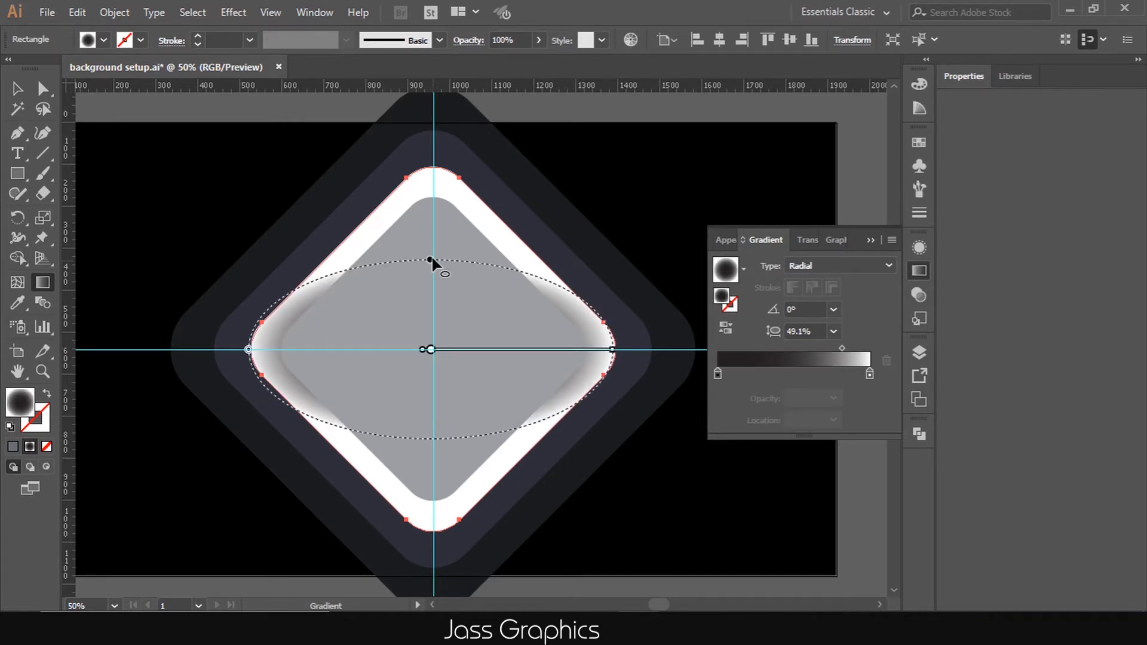
drag(430, 261, 431, 241)
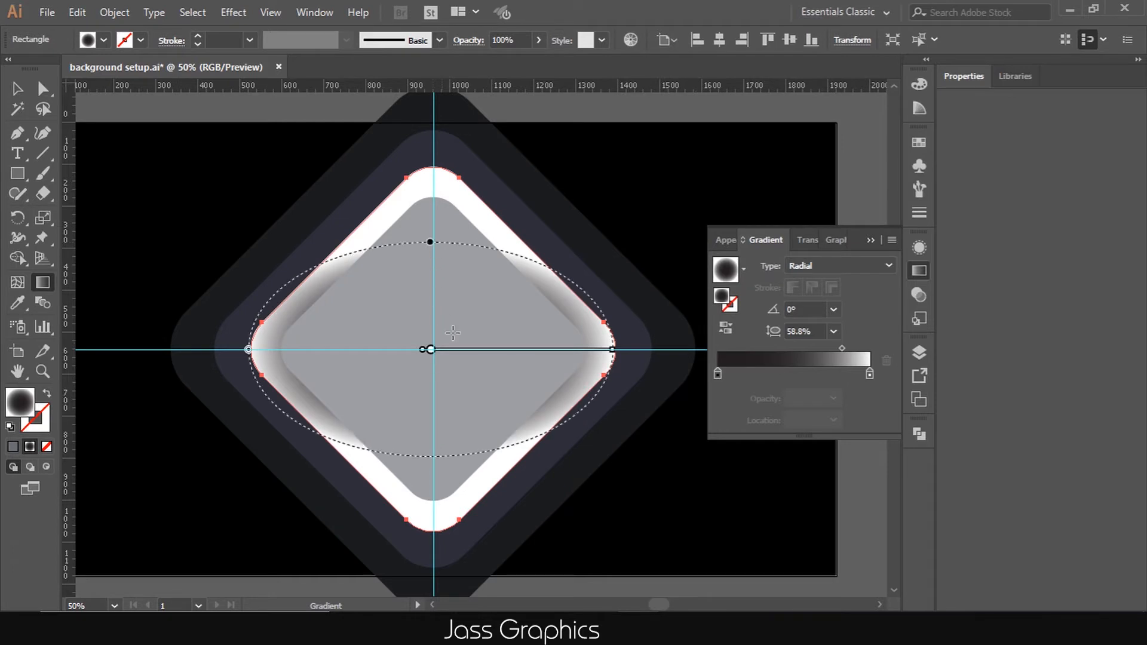
Set the gradient diamond's blending mode to Multiply
key(ctrl)
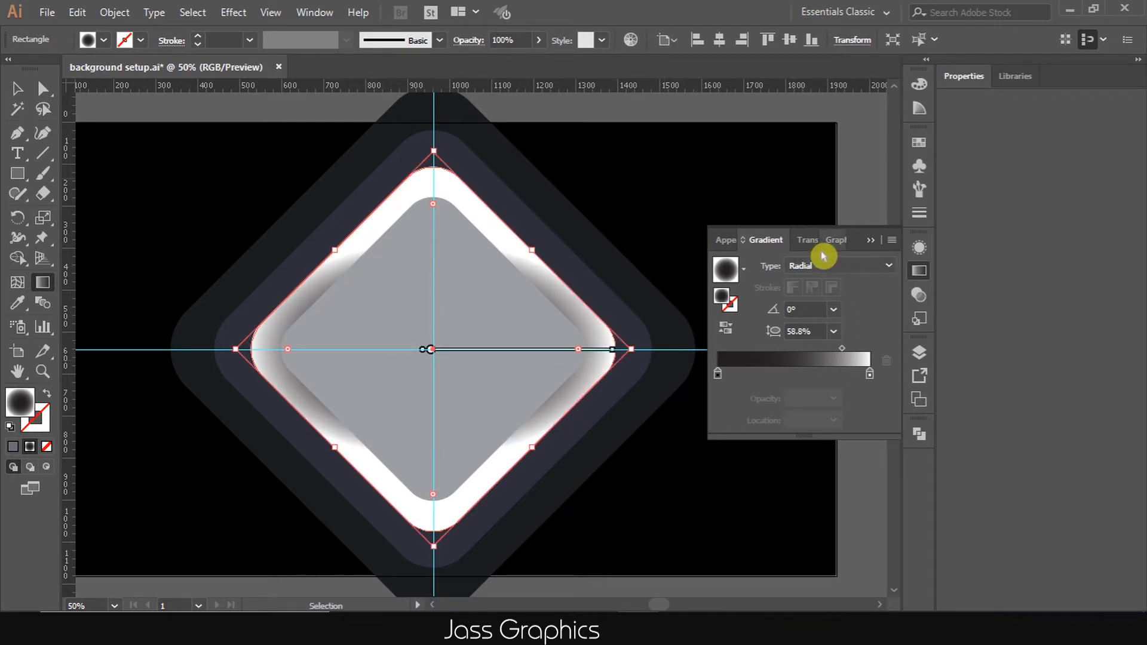
click(918, 297)
click(771, 266)
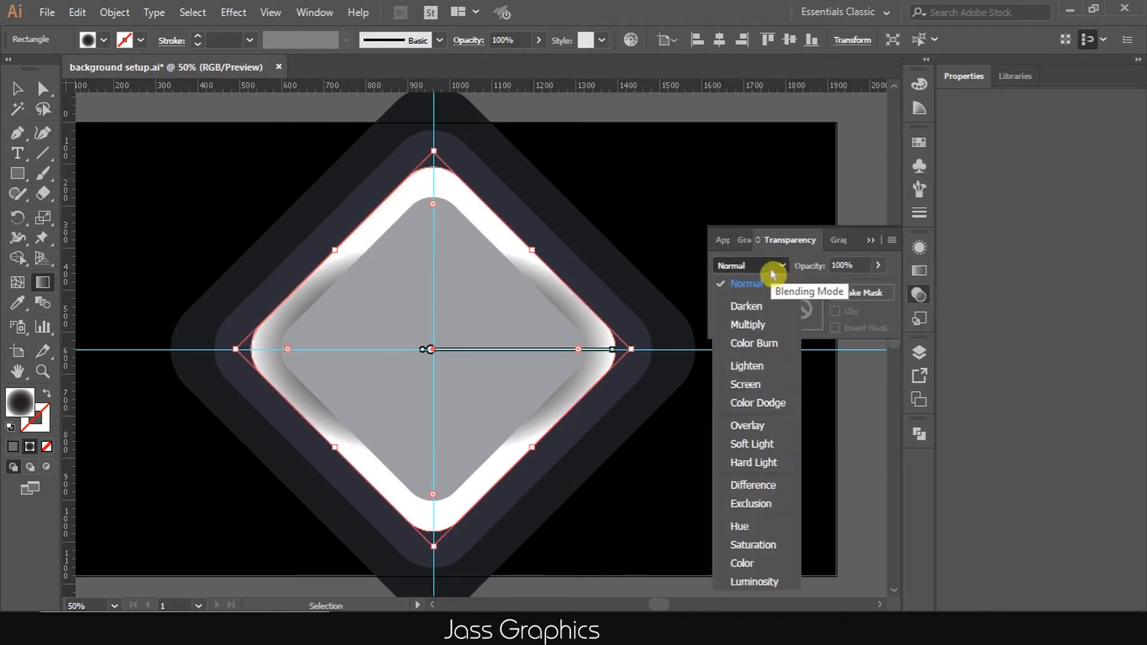
click(752, 324)
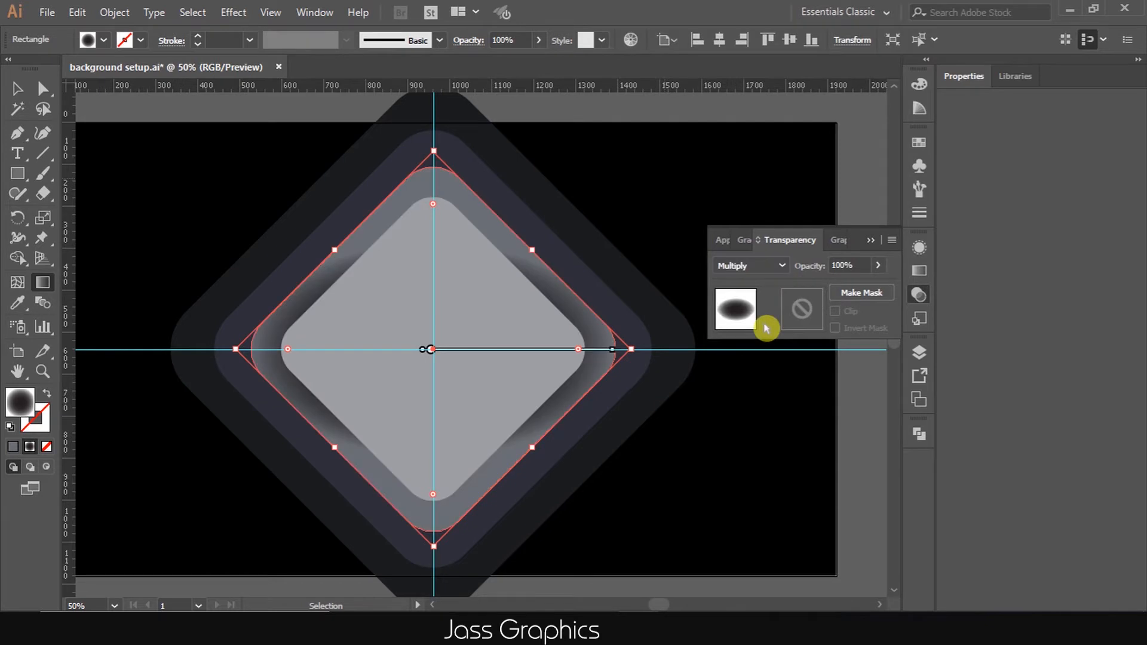
Fill the innermost light-grey diamond with a linear gradient and reverse its direction
click(17, 89)
click(464, 293)
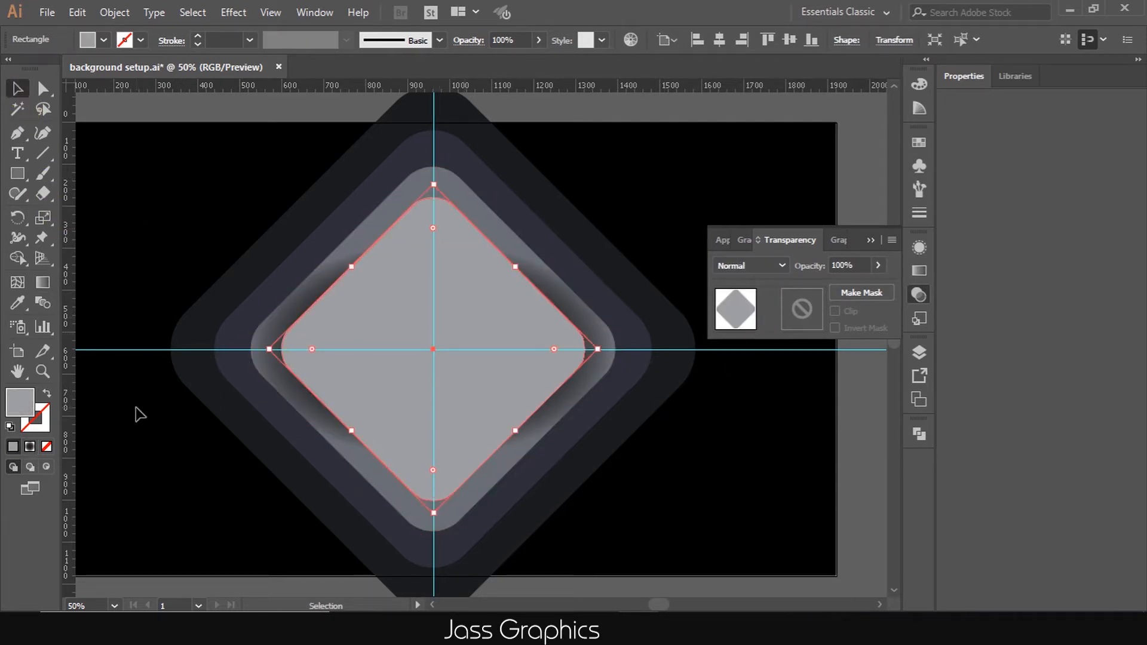
click(29, 447)
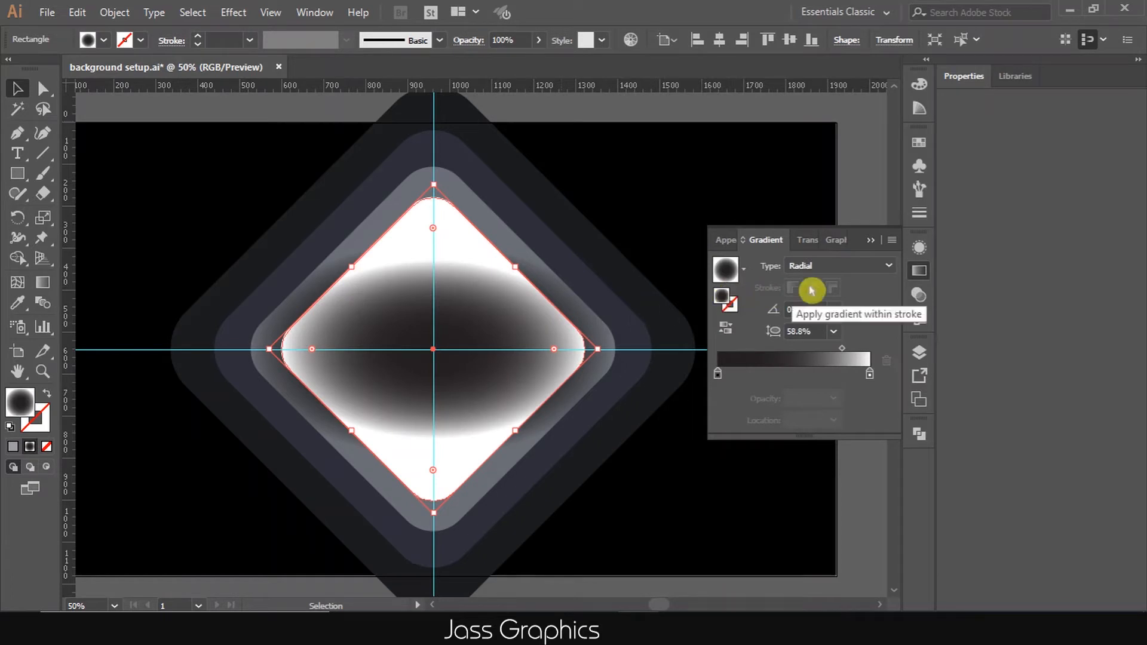
click(848, 269)
click(850, 282)
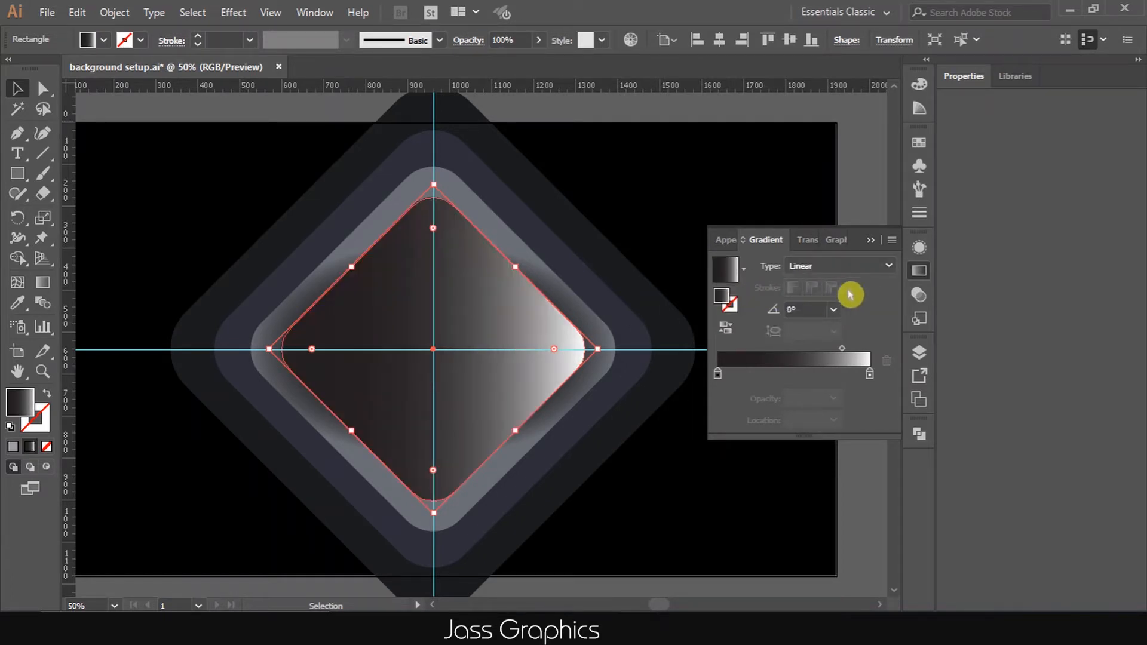
click(724, 330)
Recolour the white starting stop of the innermost diamond's linear gradient to a very dark blue
click(718, 375)
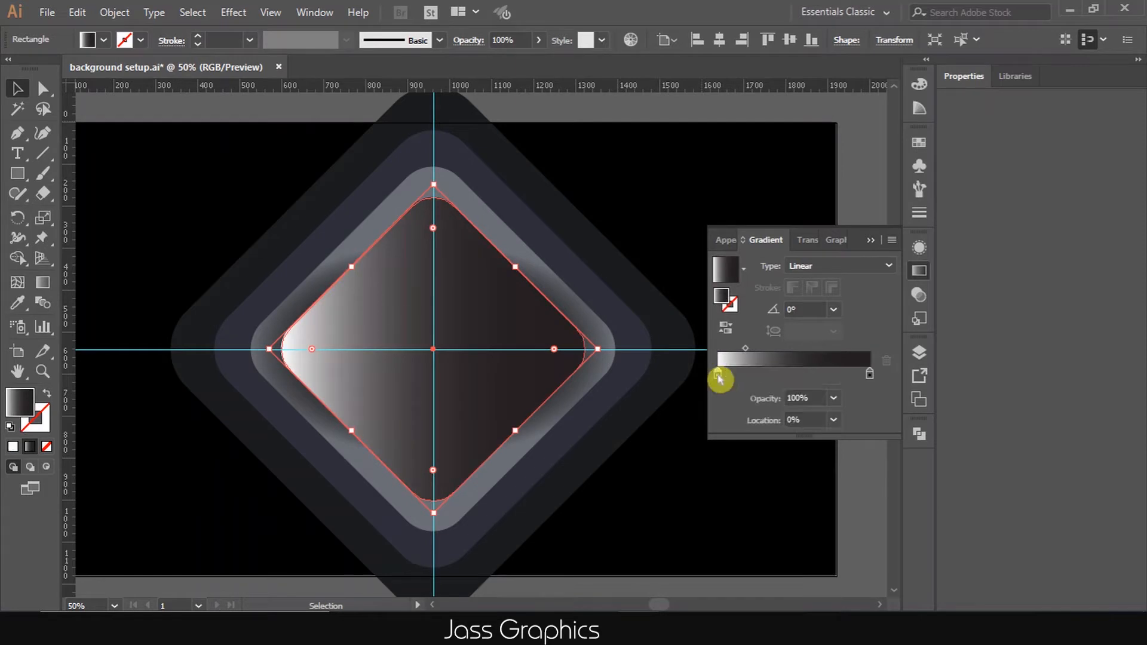
double_click(719, 377)
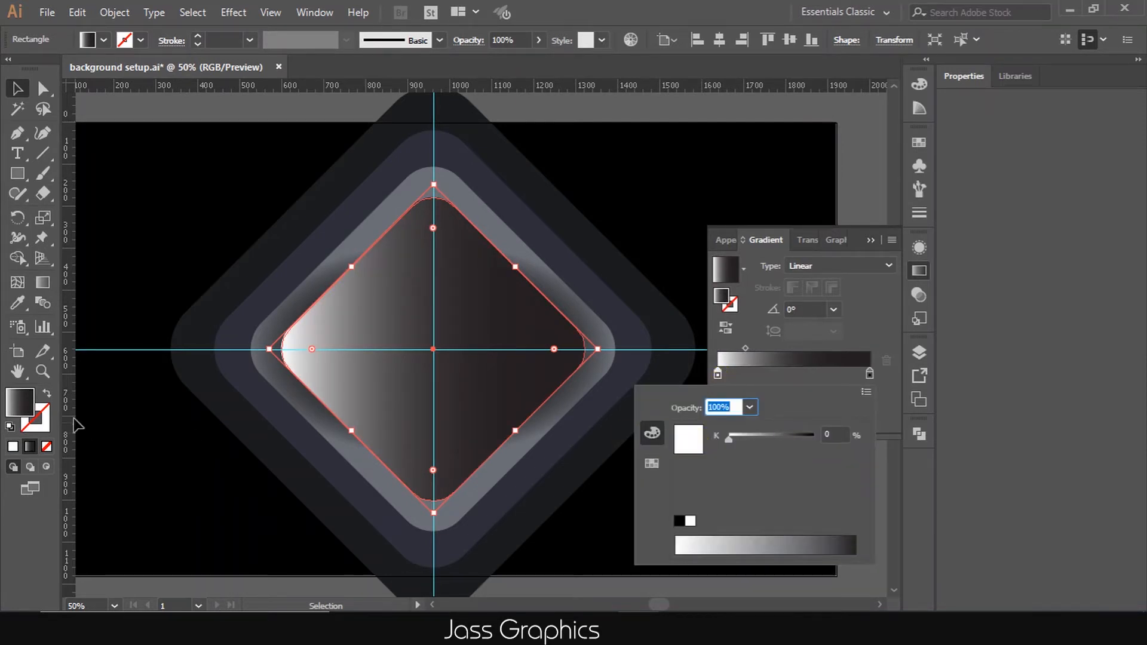
double_click(20, 402)
click(972, 251)
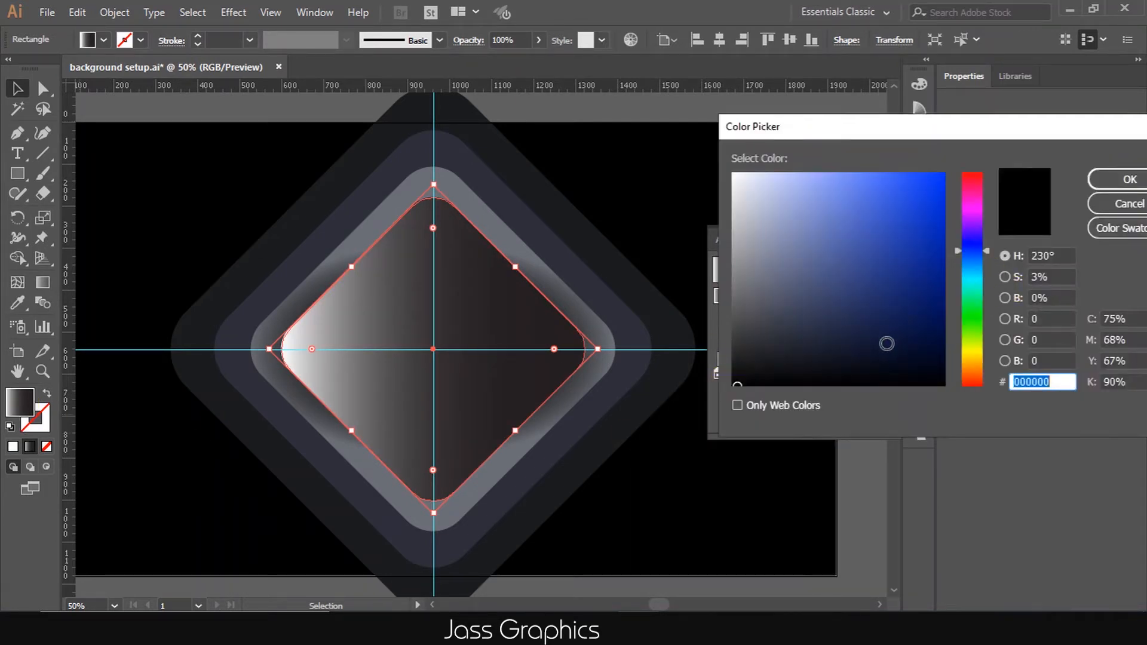
click(833, 361)
click(1129, 180)
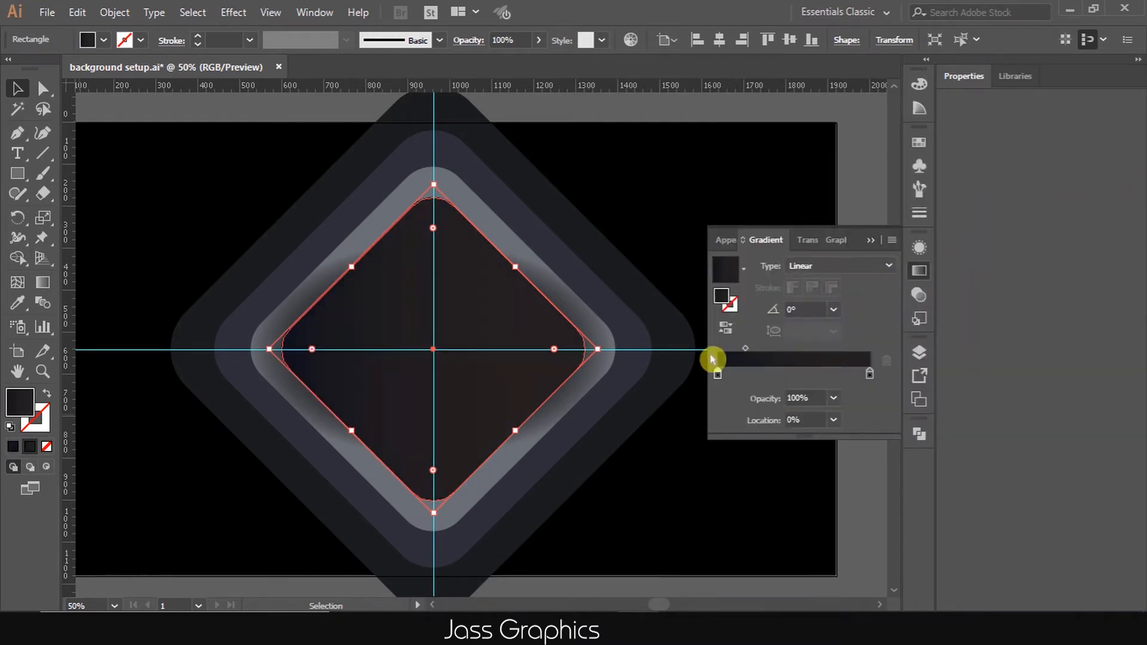
Change the end stop of the innermost diamond's linear gradient to white
double_click(869, 375)
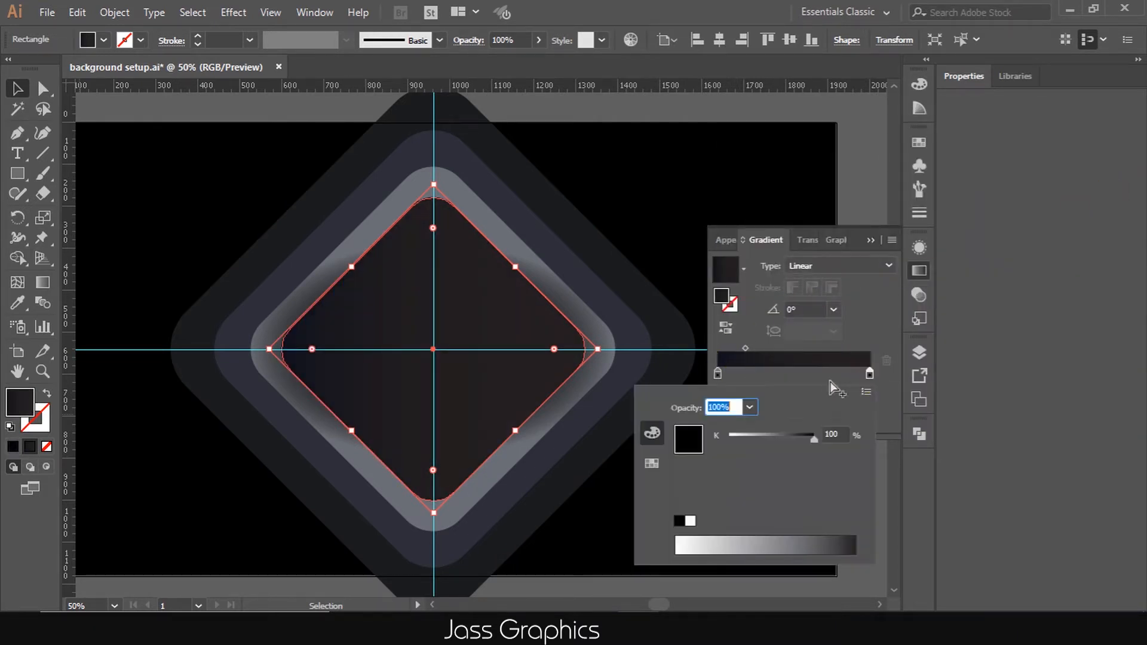
click(691, 520)
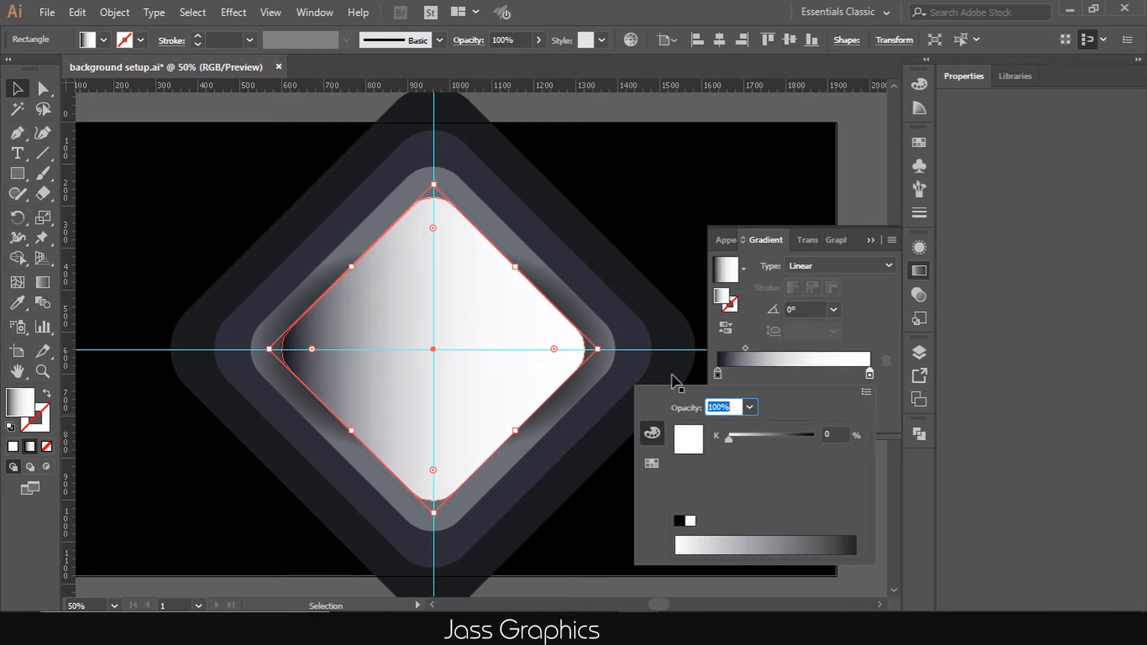
click(756, 357)
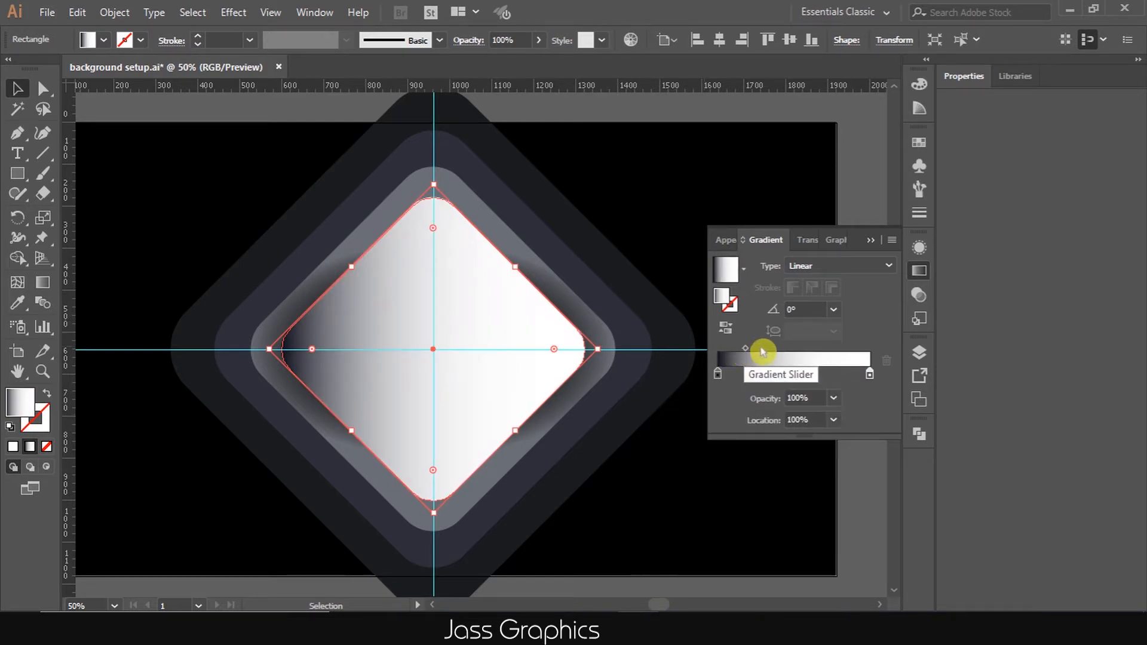
Shift the innermost diamond's gradient midpoint towards the end stop, recolour that stop to black, and deselect the diamond
drag(746, 353, 829, 354)
double_click(870, 375)
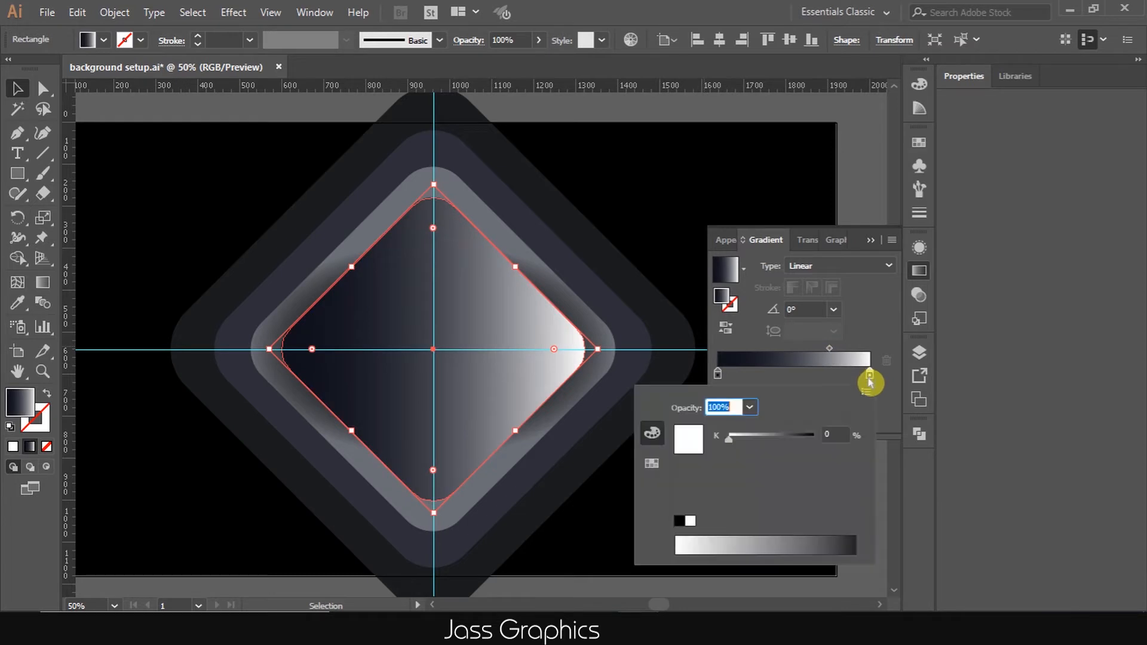
click(679, 520)
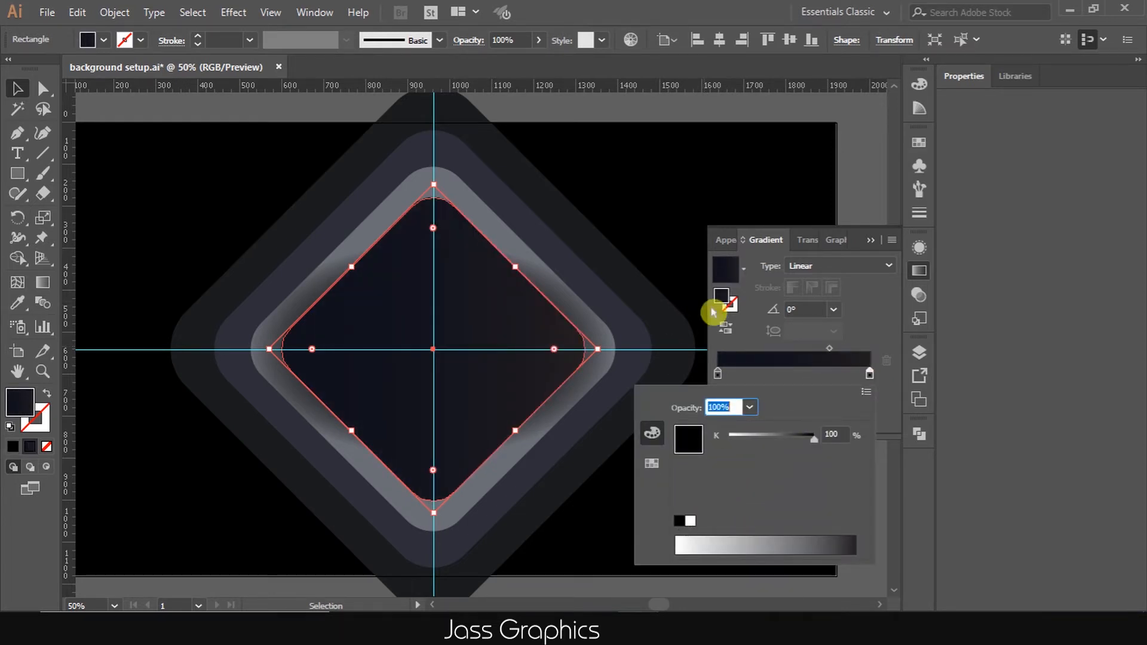
click(829, 353)
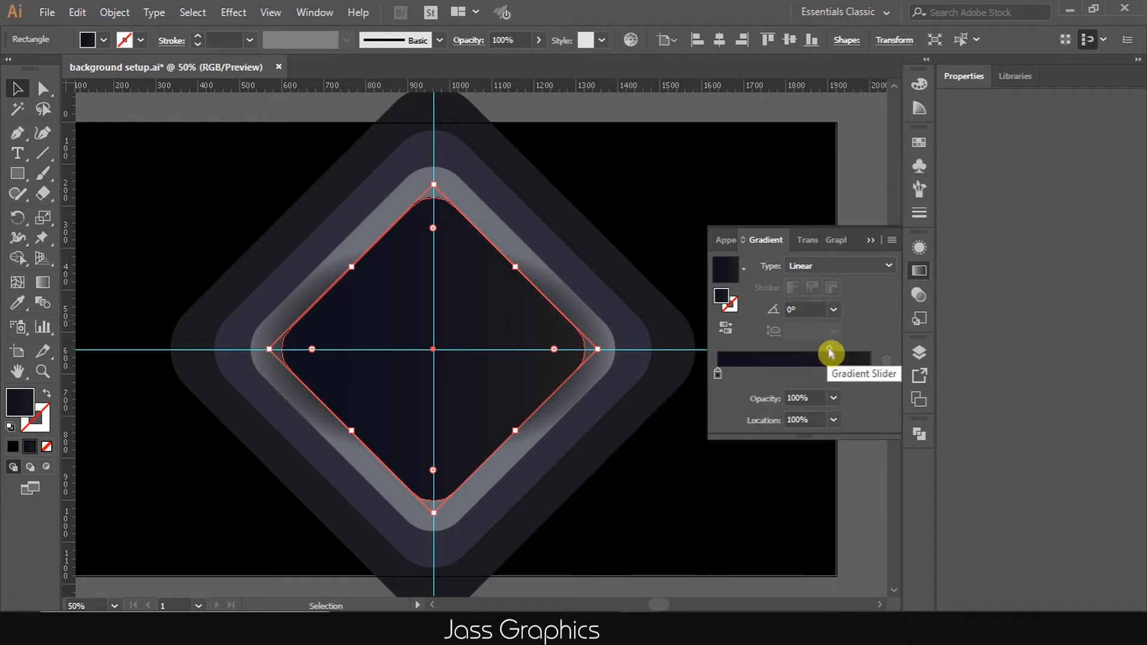
click(672, 260)
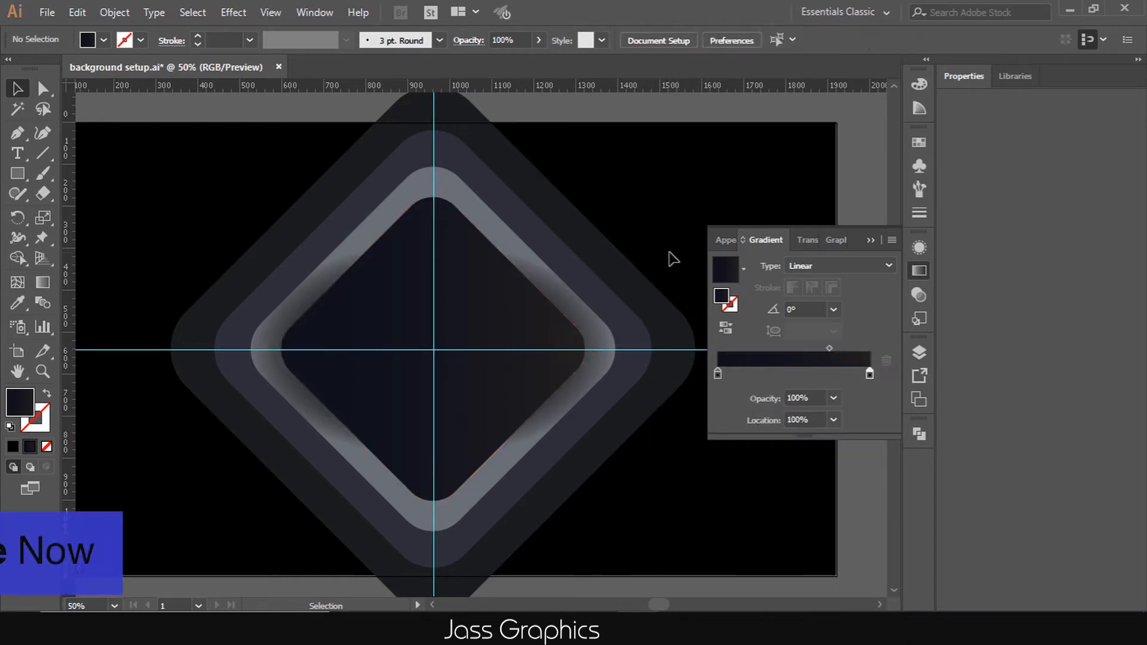
Paste a copy of the dark blue-grey diamond directly in front and fill it with the radial gradient
scroll(567, 321, down, 1)
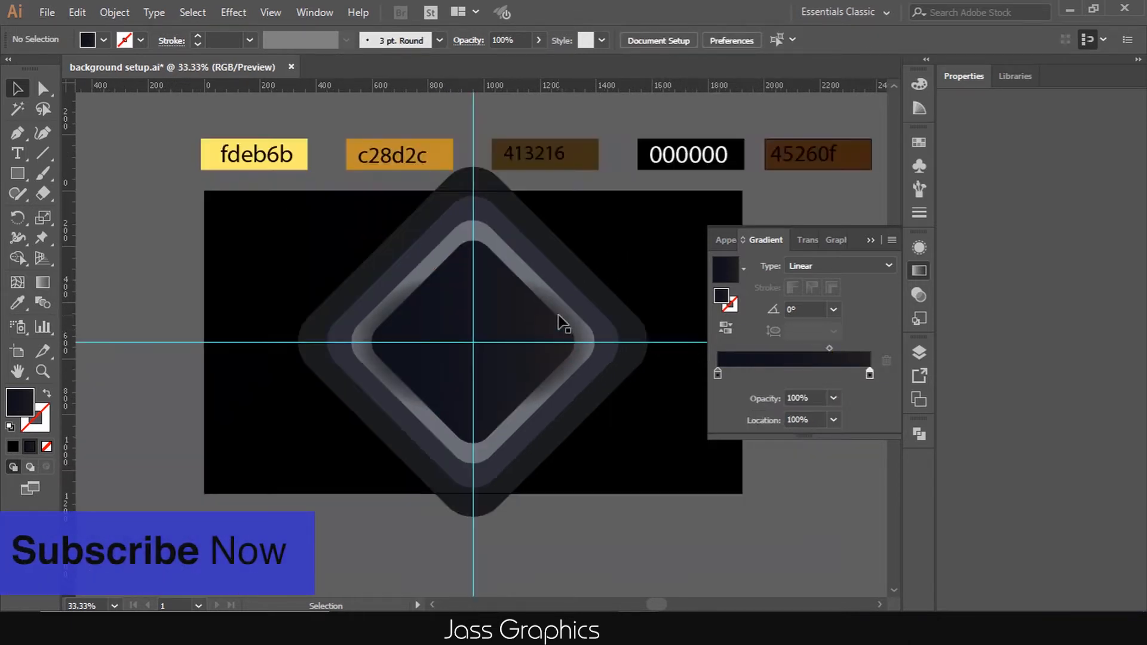
click(553, 283)
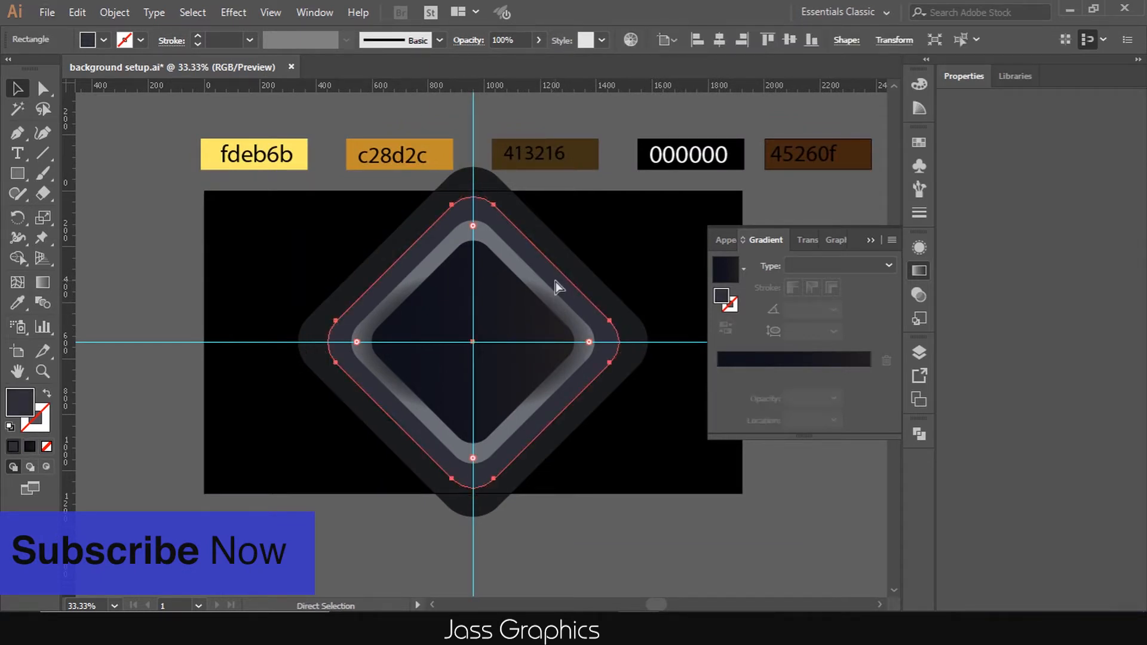
key(ctrl+c)
key(ctrl+f)
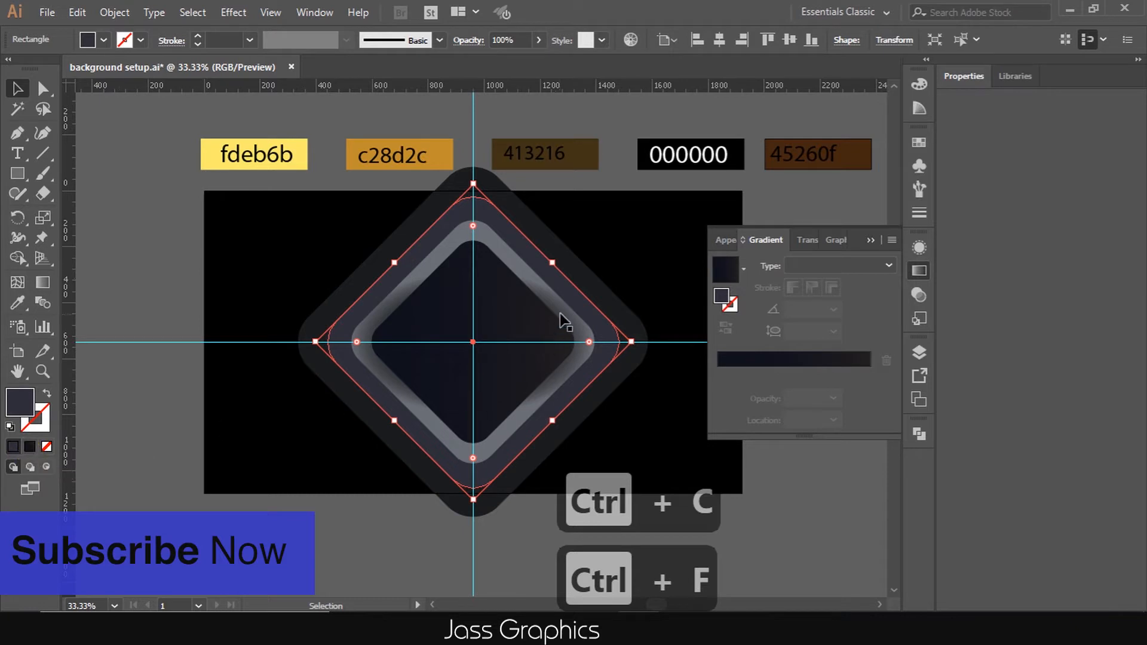
key(period)
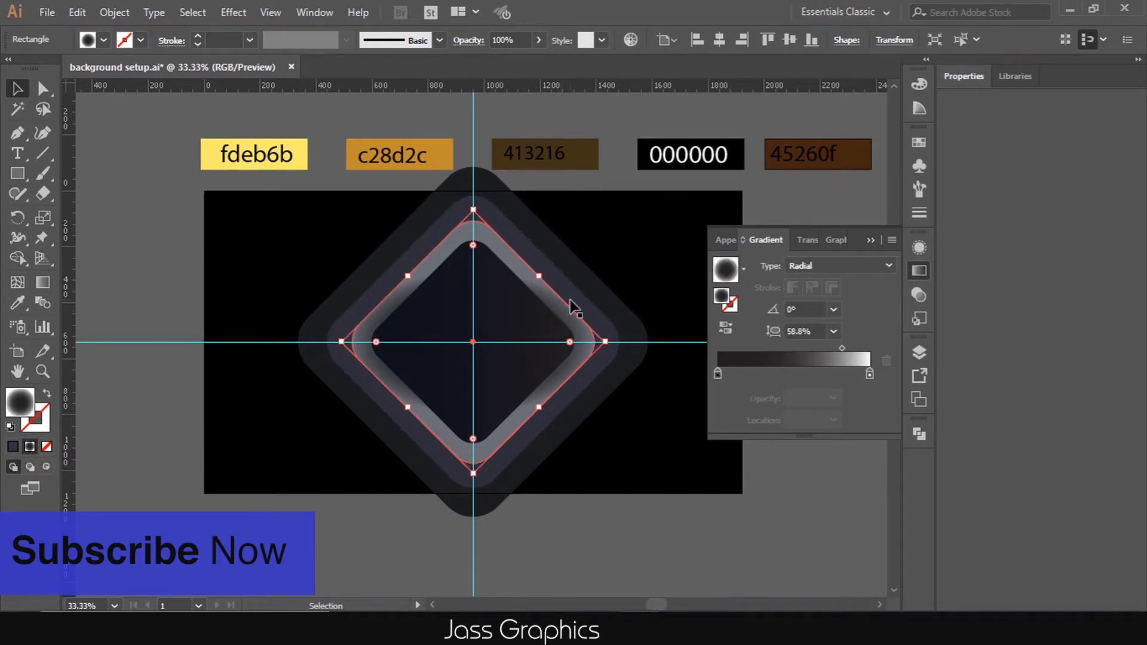
click(29, 446)
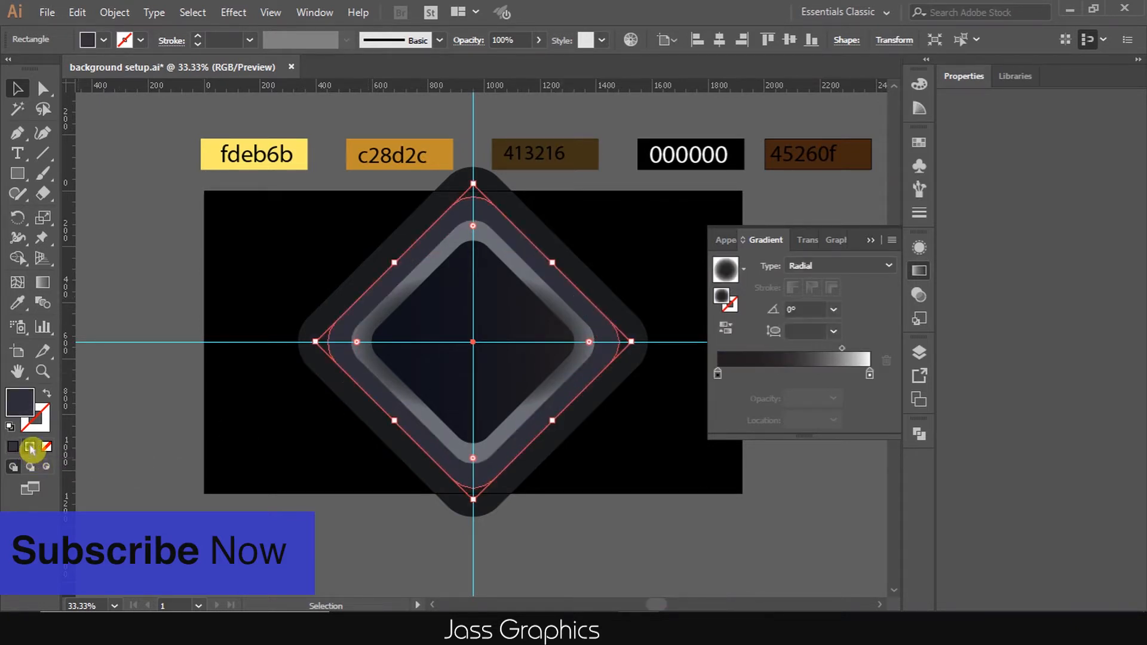
Set the blending mode of the blue-grey diamond's gradient copy to Multiply
click(809, 240)
click(780, 266)
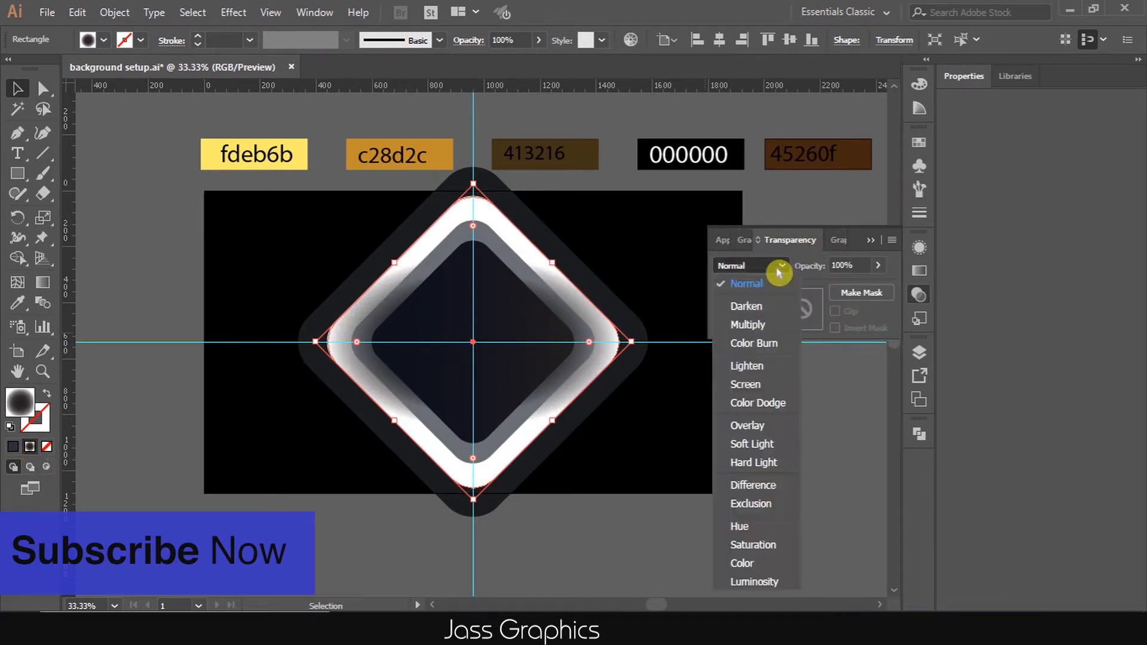
click(747, 325)
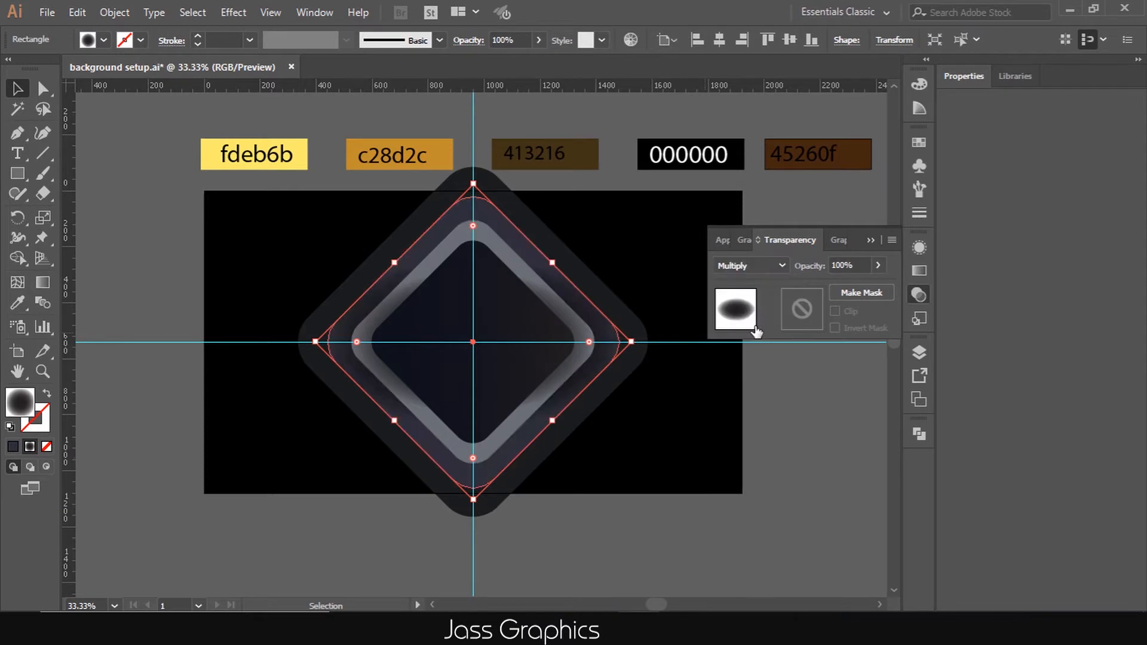
click(42, 282)
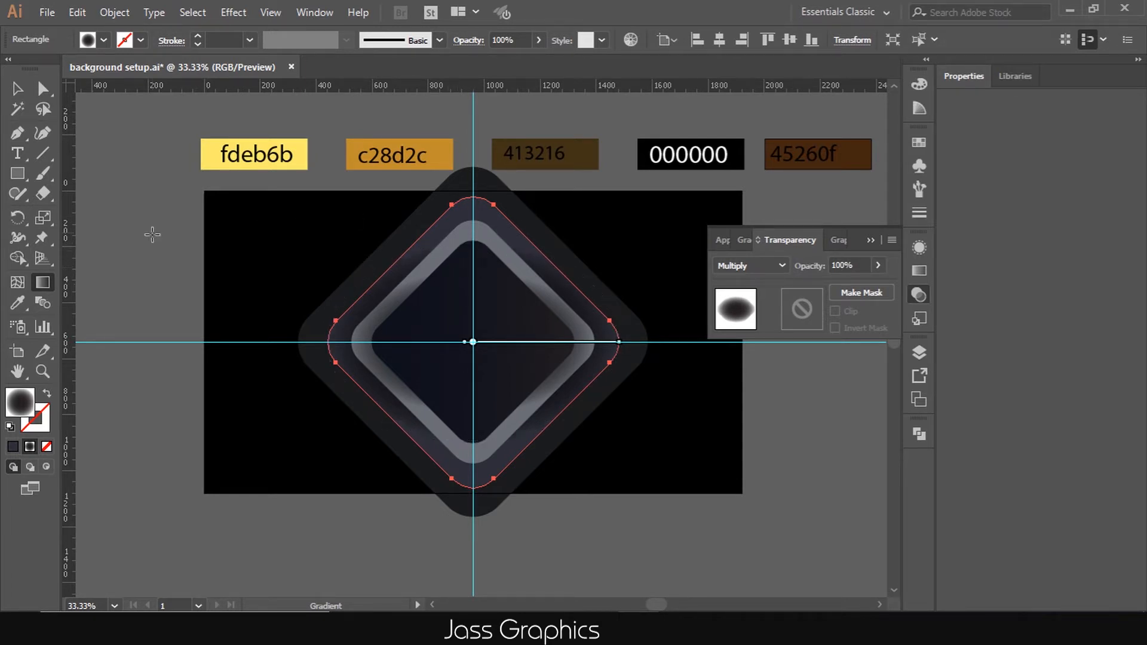
key(v)
Paste a copy of the outermost dark diamond directly in front and fill it with the radial gradient
click(517, 223)
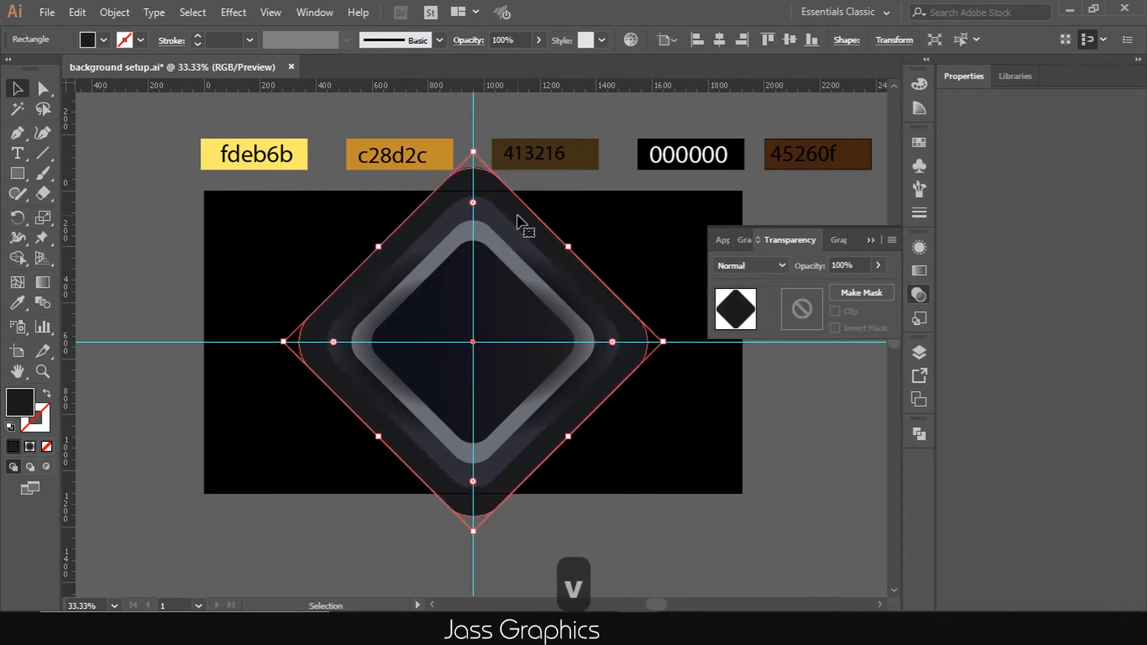
key(ctrl+c)
key(ctrl+f)
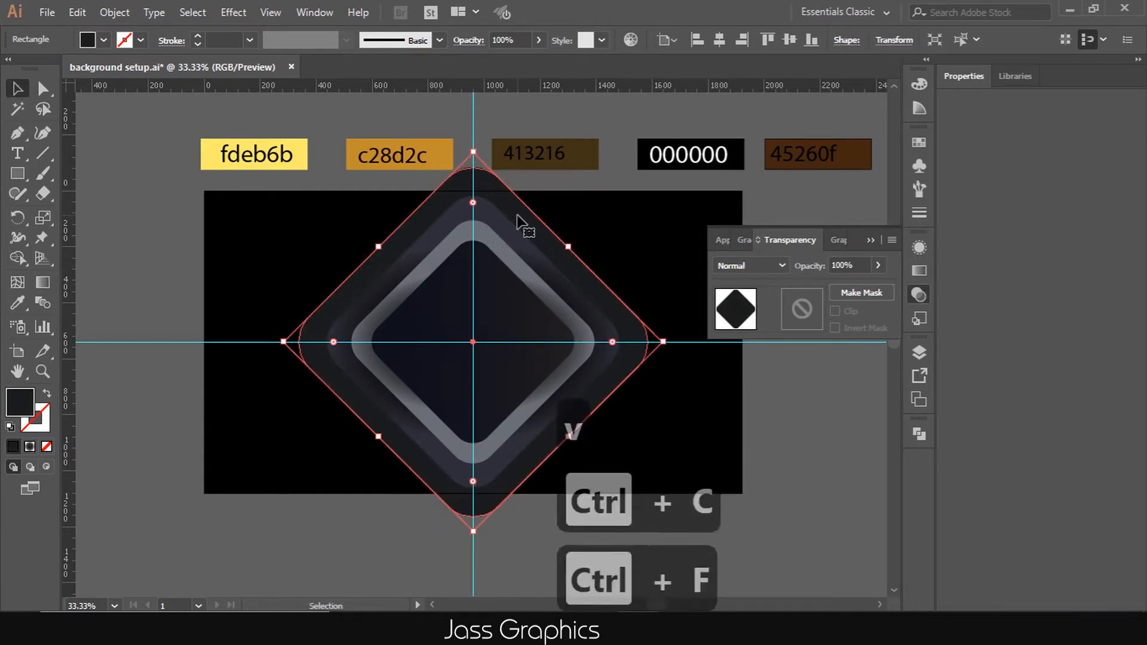
scroll(518, 236, up, 1)
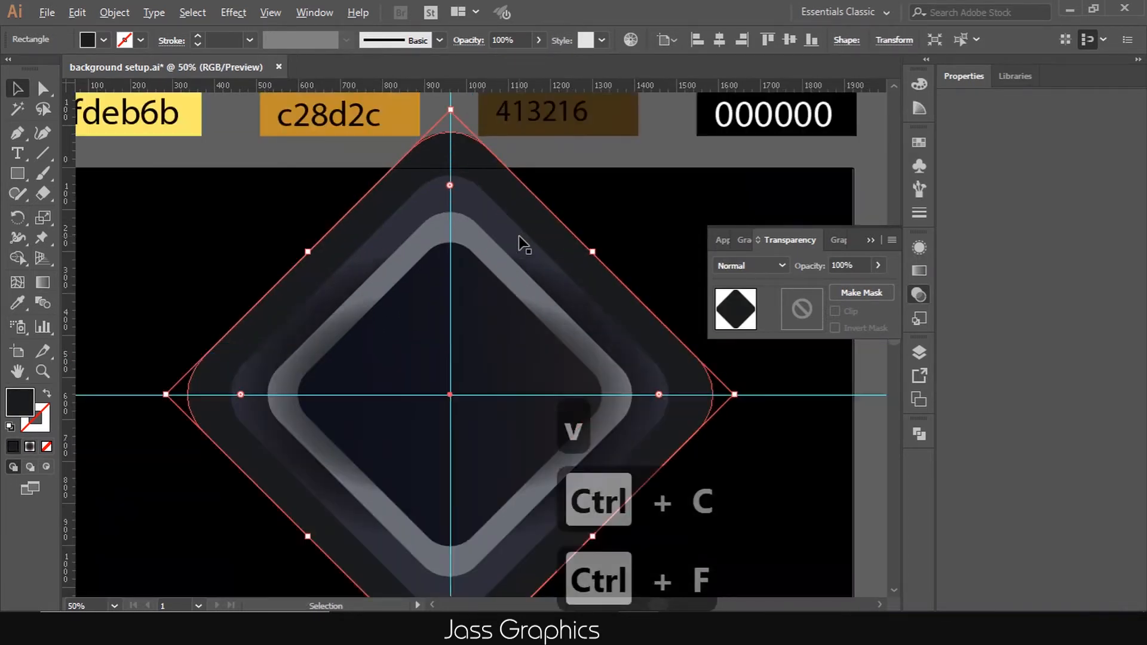
click(29, 446)
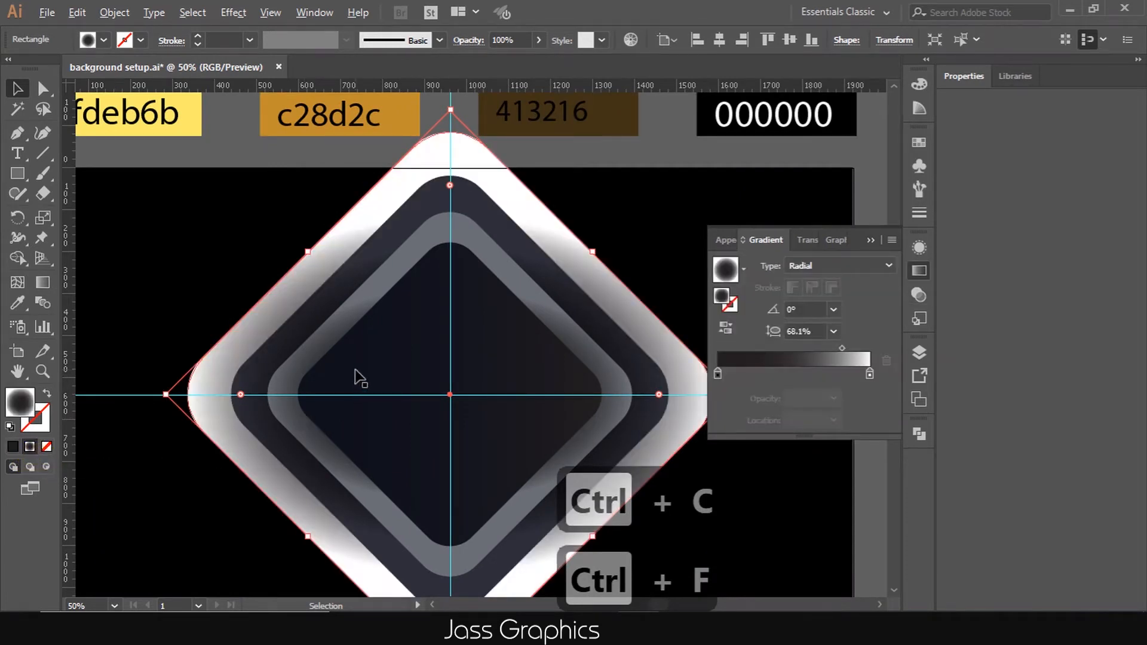
Raise the outermost copy's radial gradient aspect ratio to 72.6% and extend its radius slightly beyond the diamond's side corner
scroll(379, 370, down, 1)
click(47, 287)
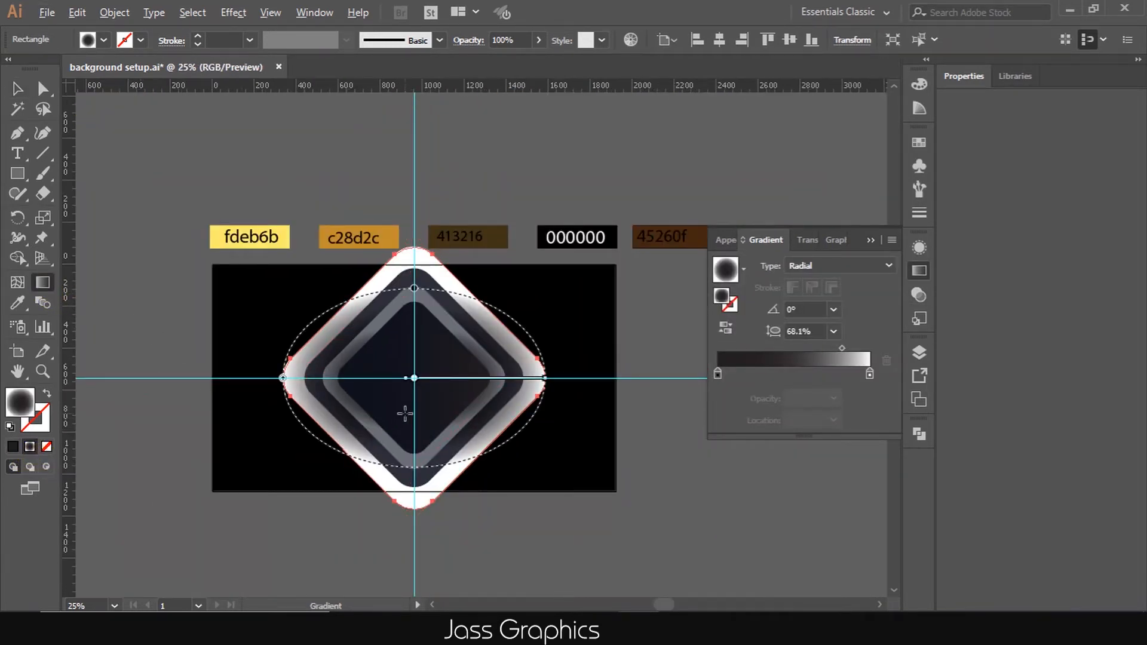
scroll(405, 414, up, 1)
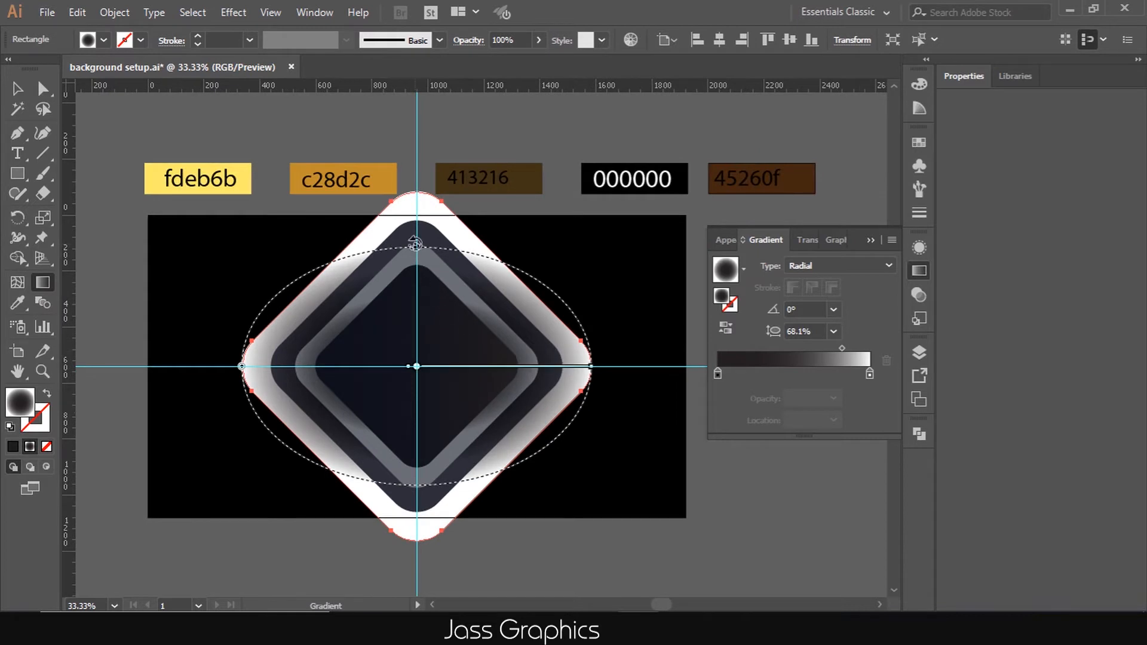
drag(416, 248, 415, 241)
mouse_move(413, 242)
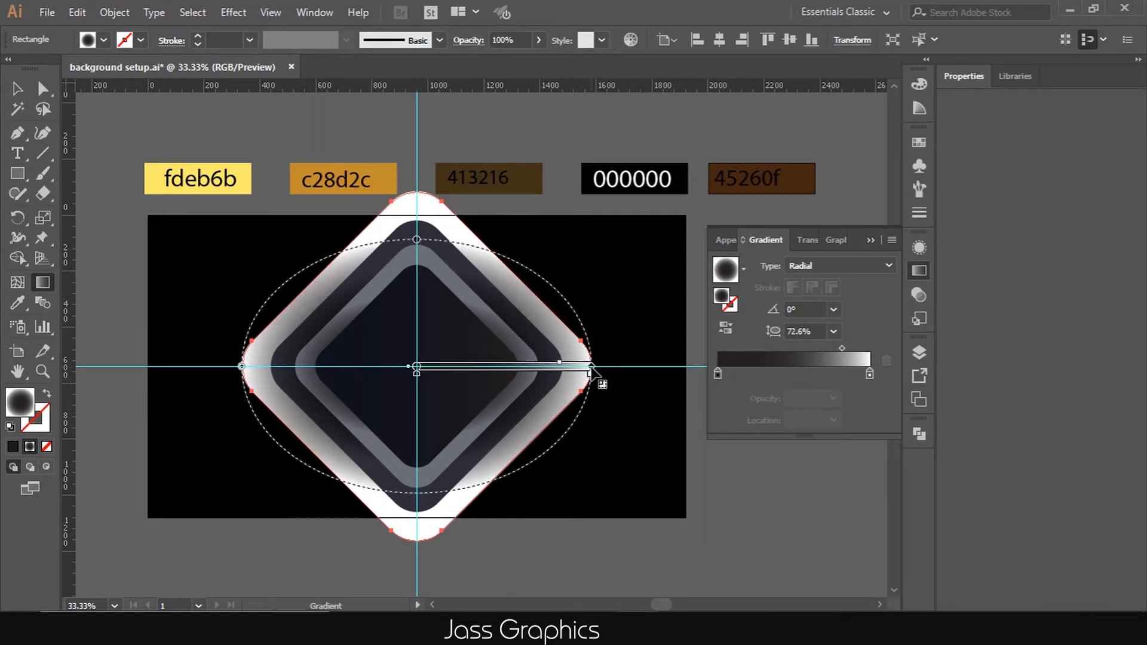
mouse_move(592, 367)
mouse_down()
mouse_move(622, 369)
mouse_move(612, 366)
mouse_up()
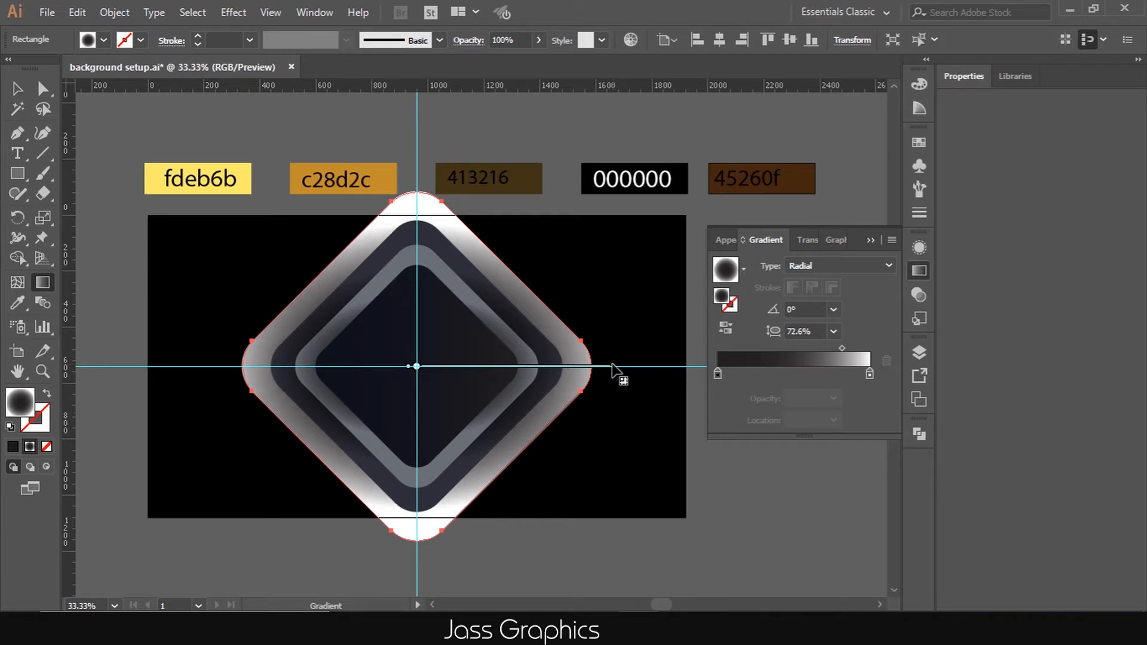
Set the outermost gradient copy's blending mode to Multiply and deselect it
click(918, 295)
click(752, 265)
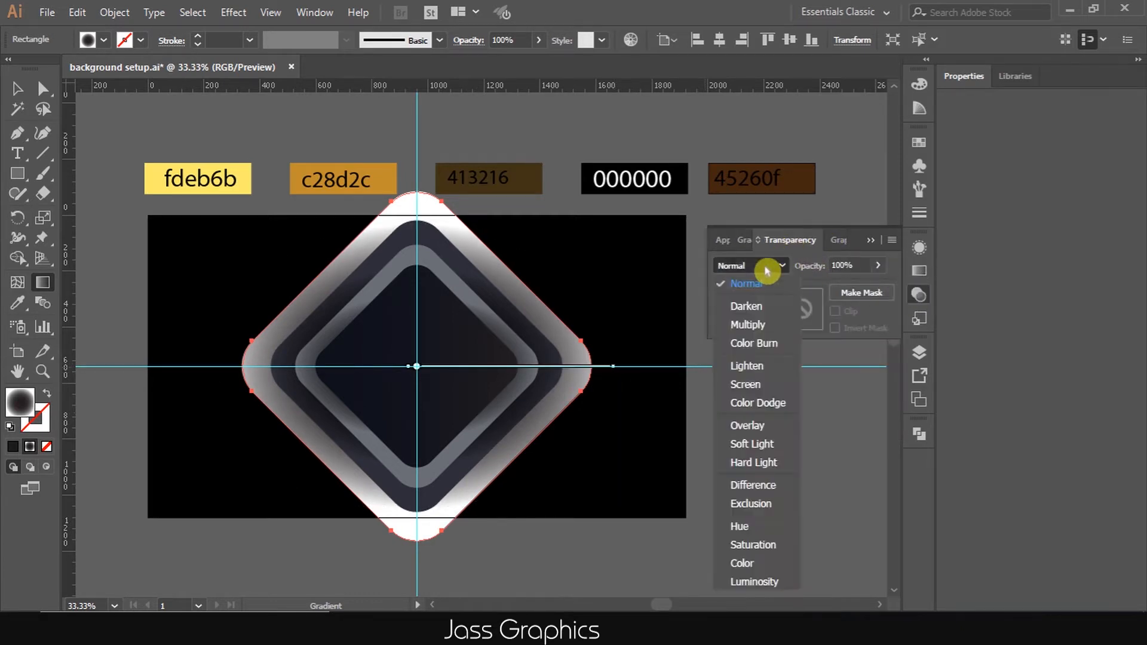
click(762, 327)
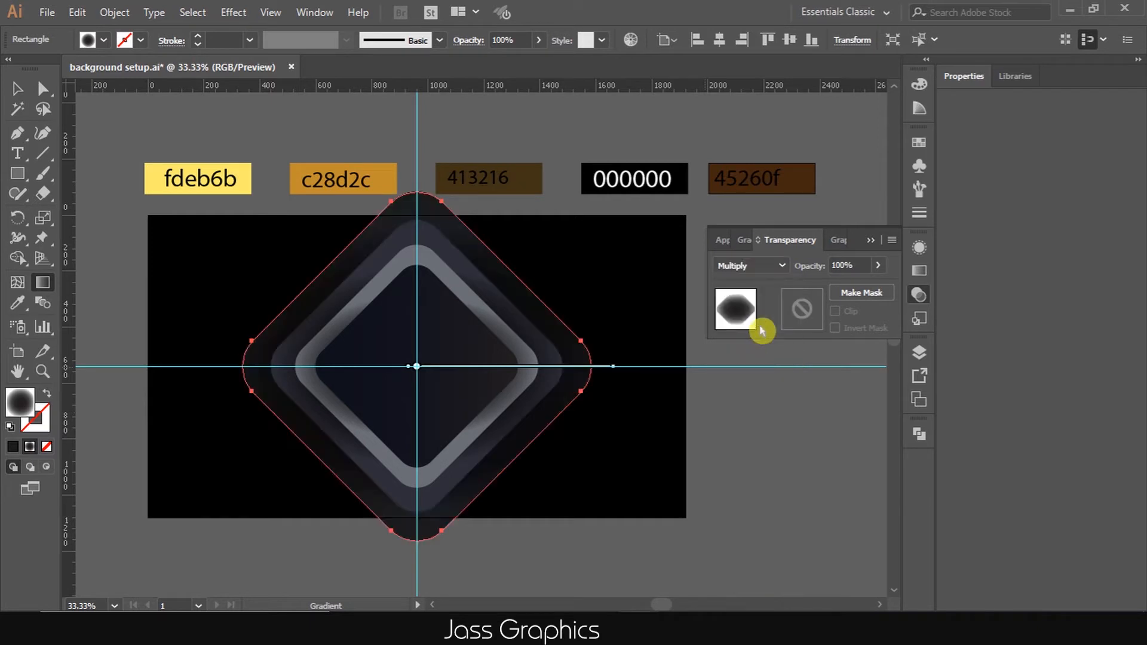
click(17, 89)
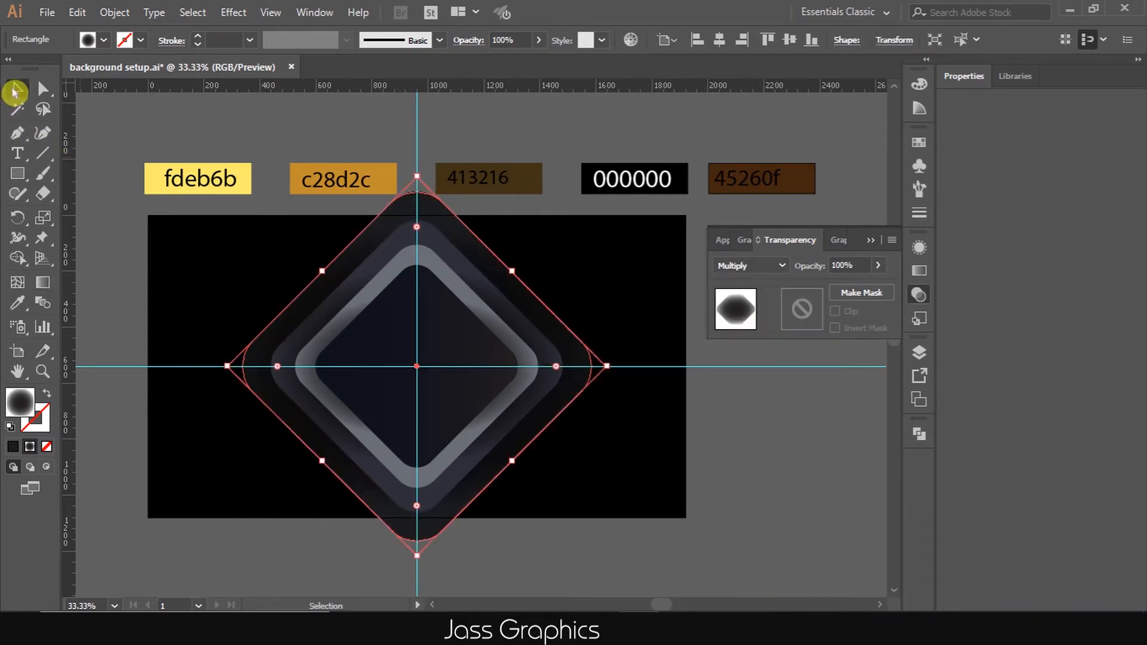
click(733, 497)
scroll(578, 406, down, 1)
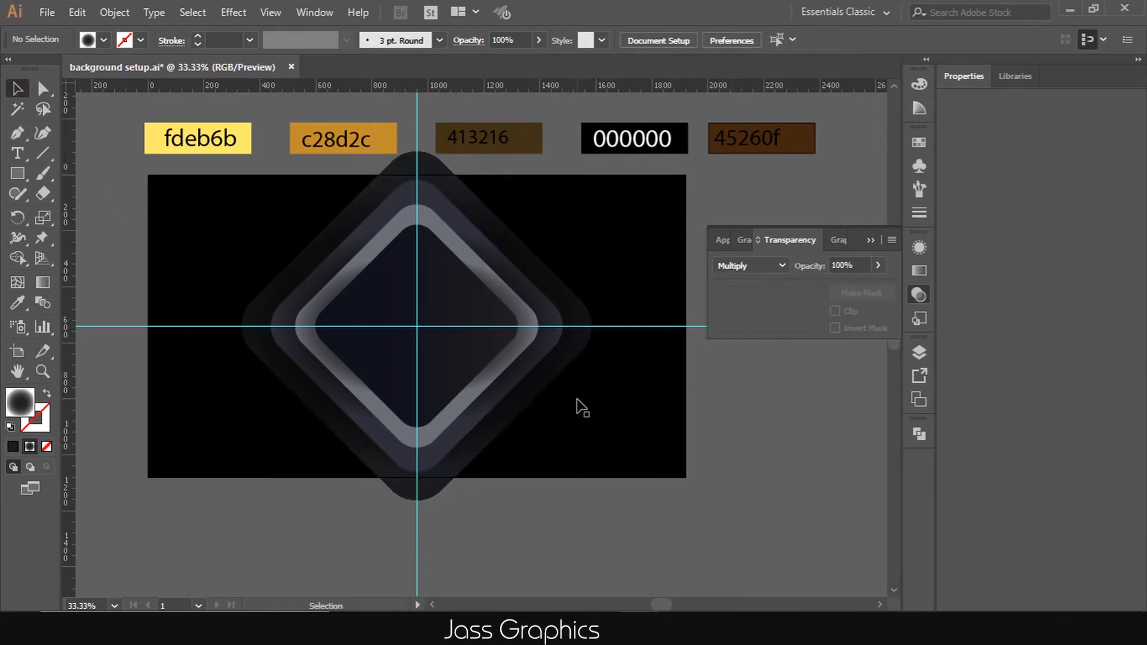
scroll(578, 406, down, 1)
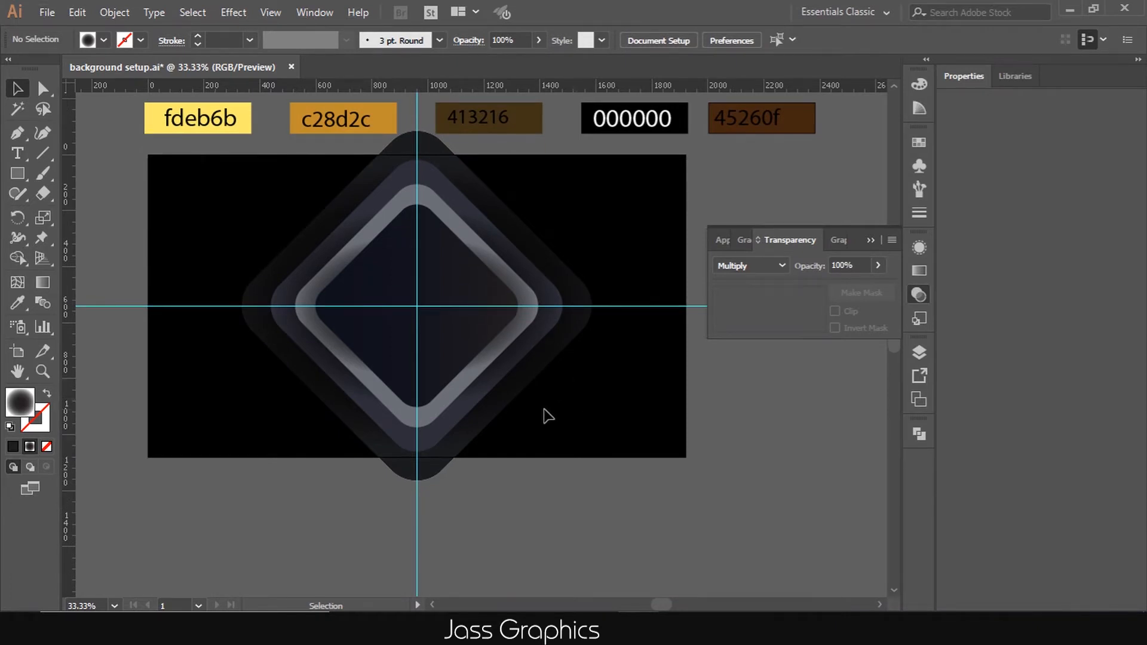
scroll(545, 414, up, 1)
scroll(540, 410, down, 2)
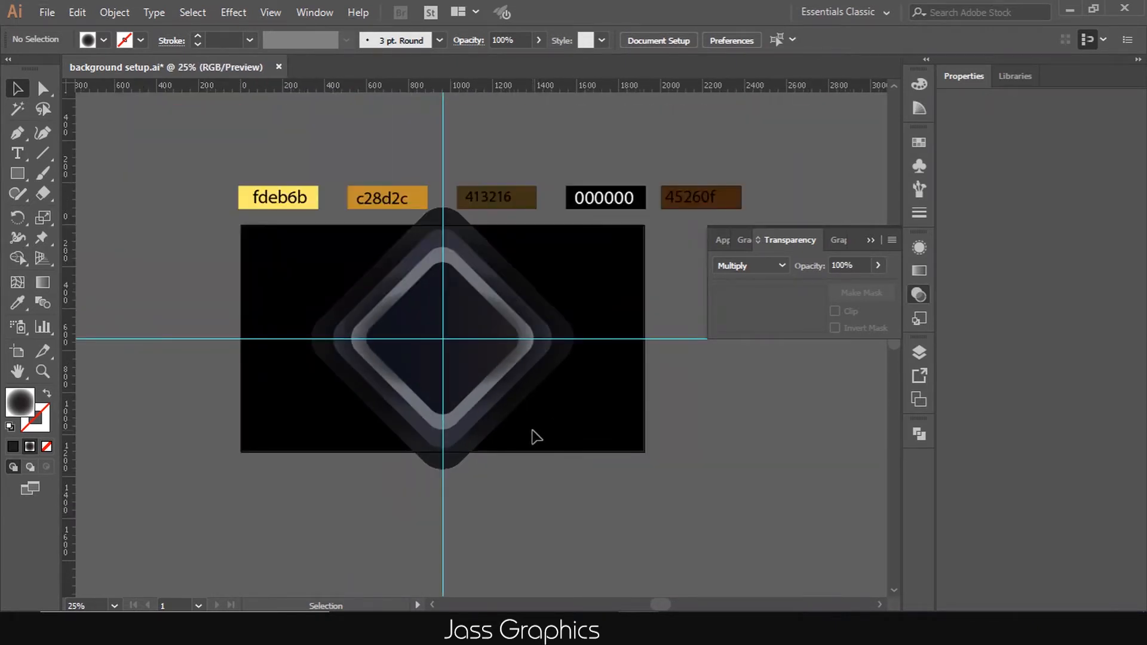
Lock Layer 2 and add a new layer named LIGHT above it
click(918, 353)
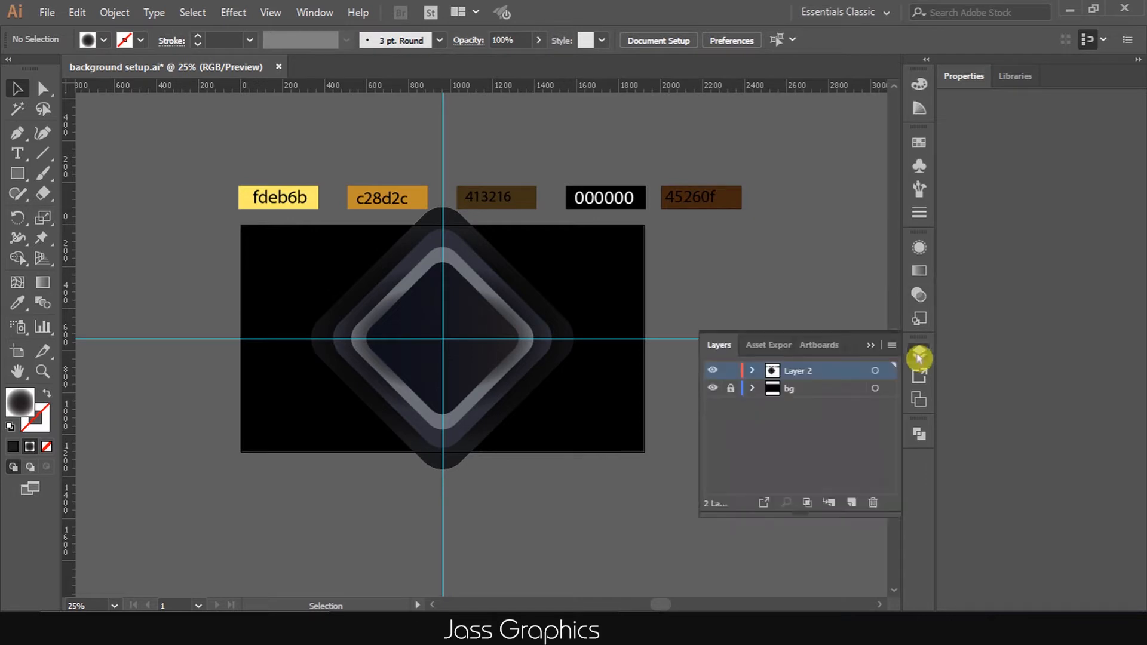
click(729, 371)
click(851, 502)
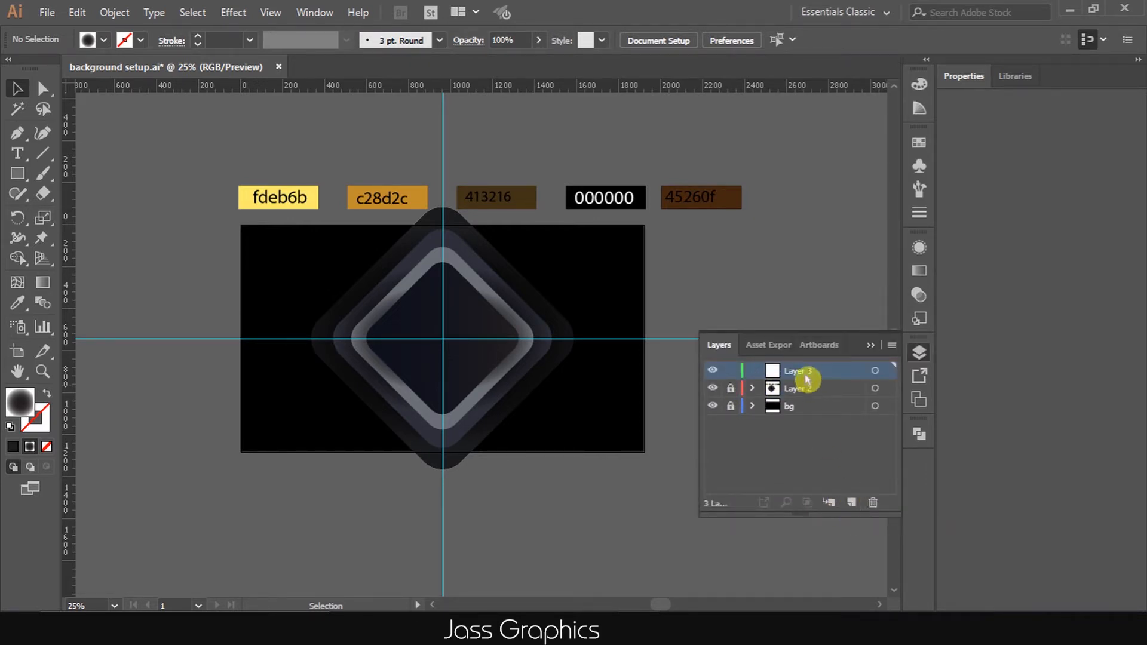
double_click(800, 371)
text(LIH)
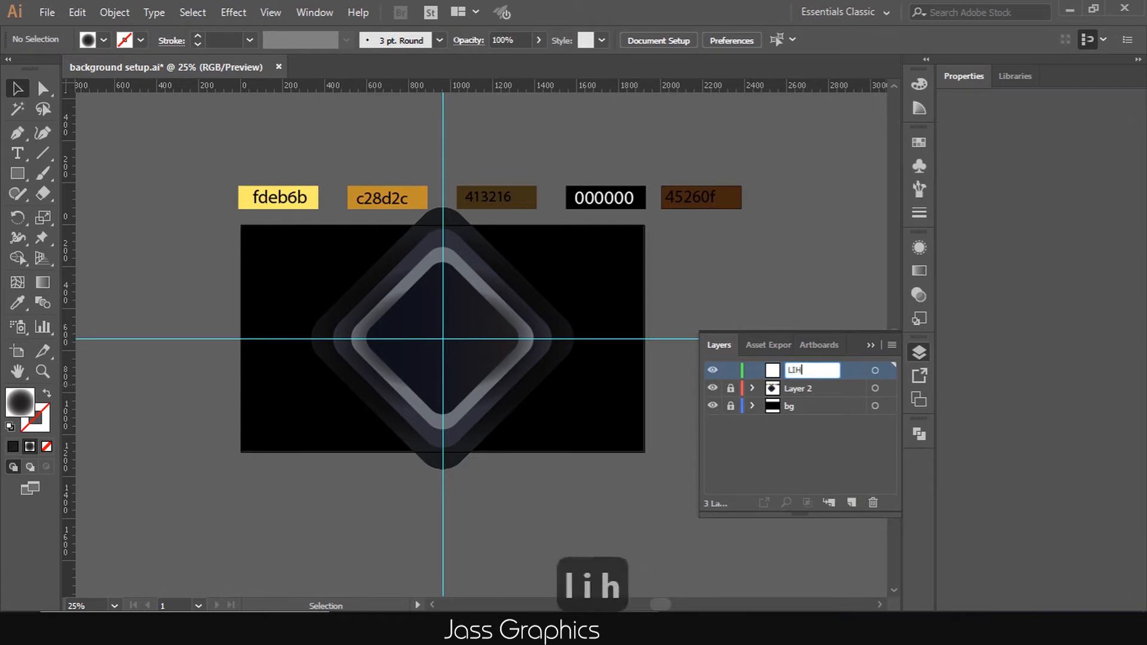
key(BackSpace)
text(GHT)
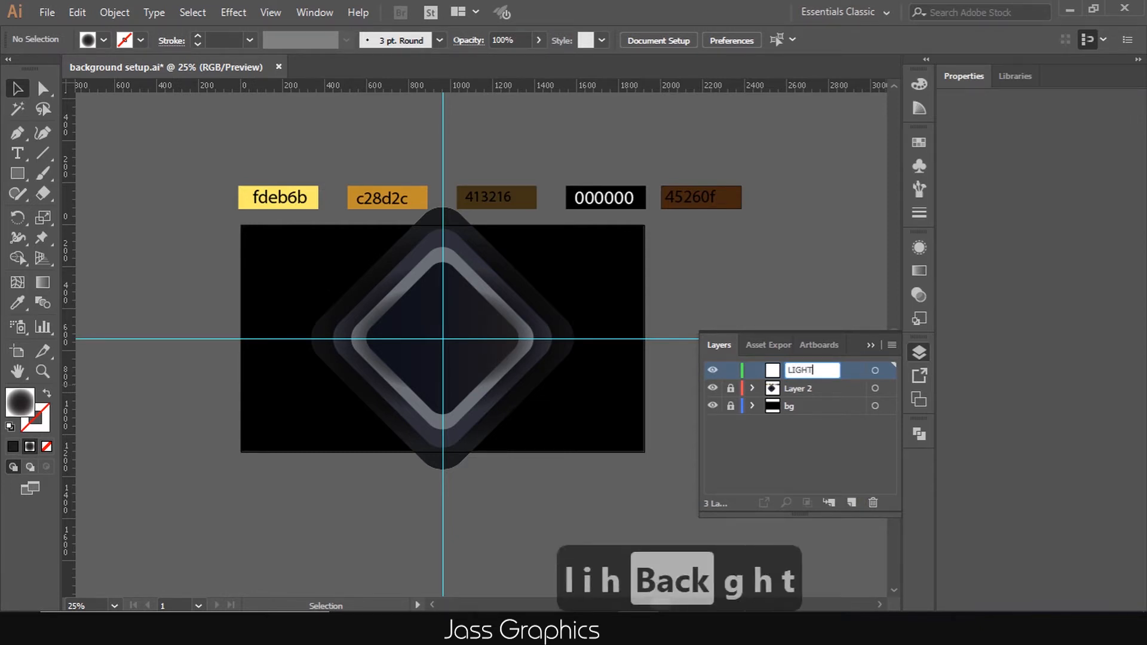
key(Return)
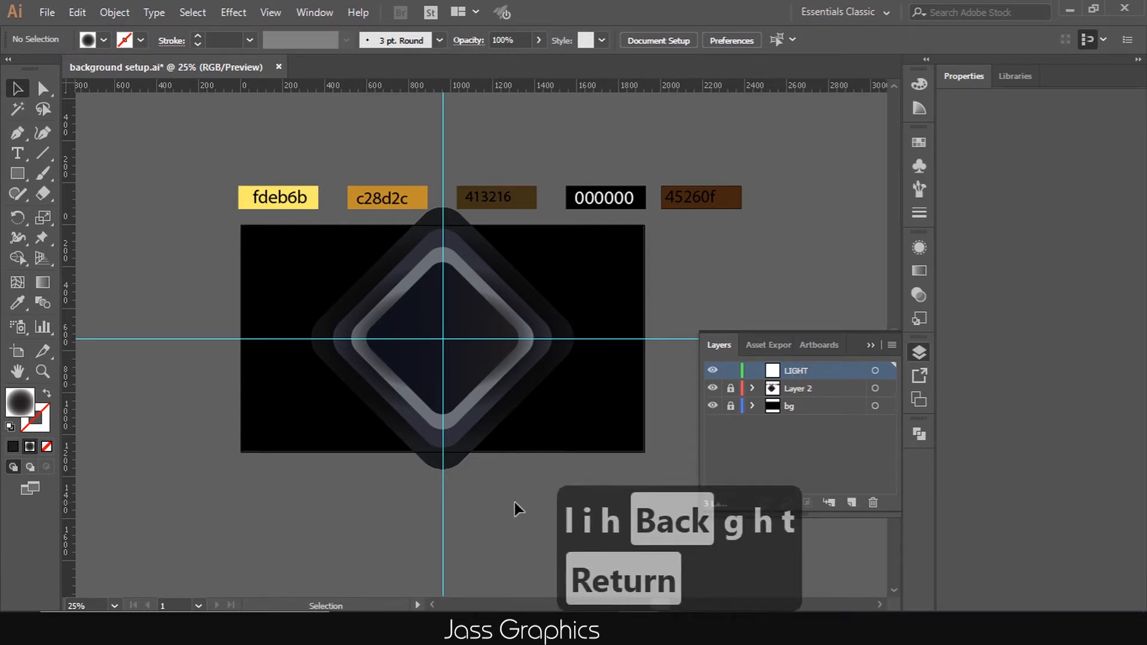
Start a Pen path on the LIGHT layer at the upper-right inner edge of the light grey diamond ring
scroll(453, 353, up, 2)
scroll(457, 351, down, 1)
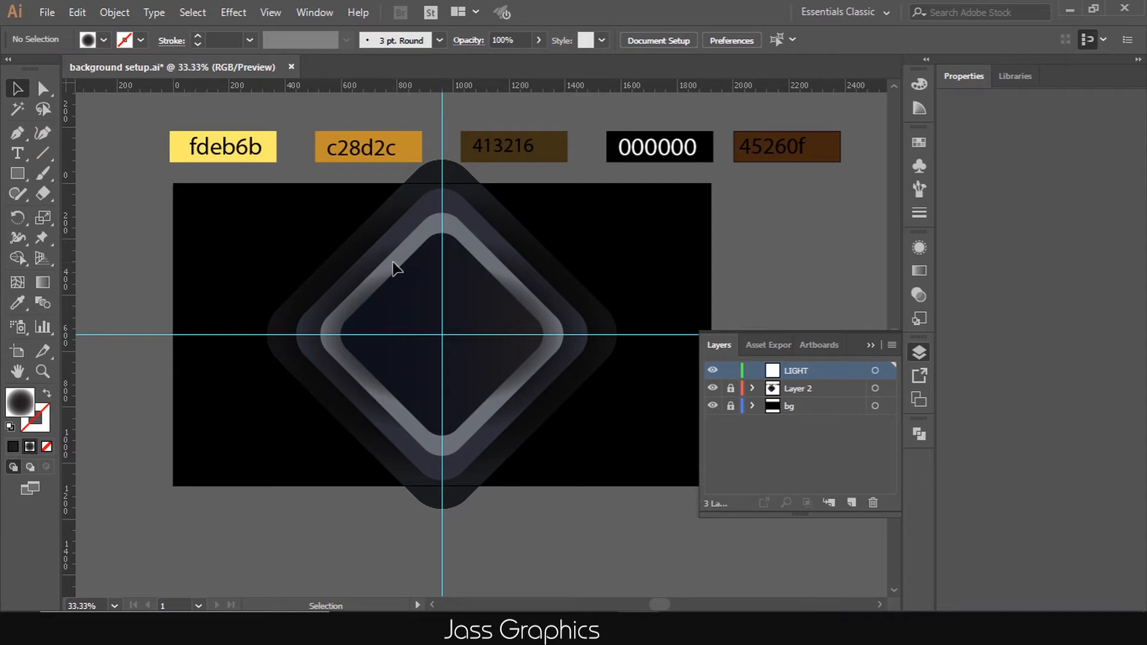
key(p)
scroll(507, 302, up, 2)
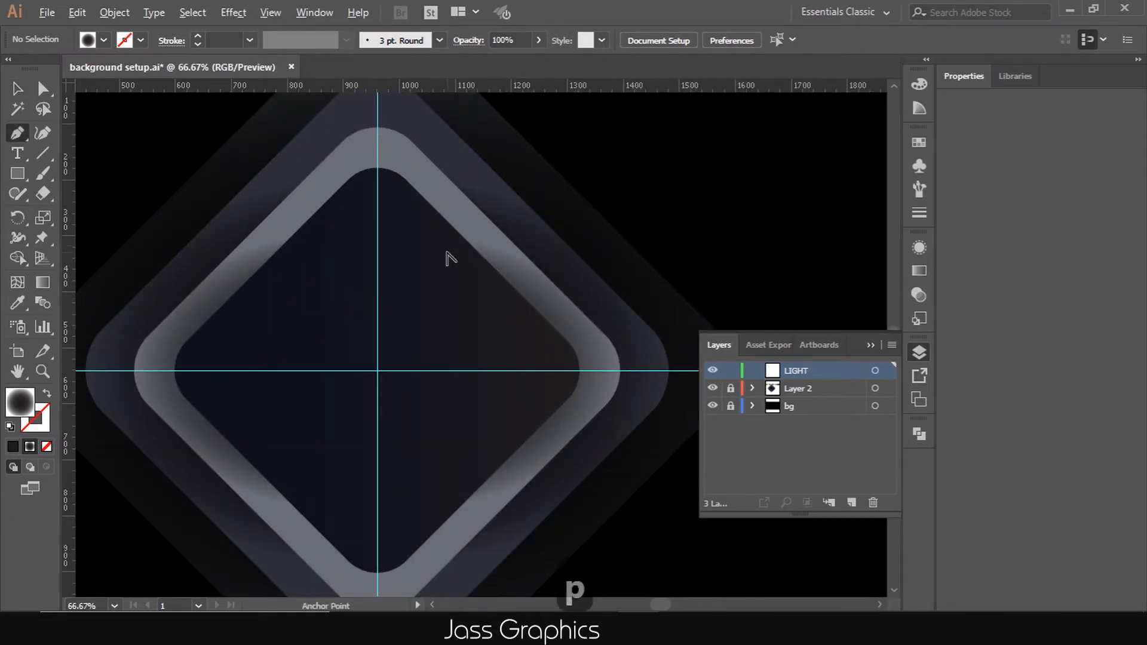
scroll(476, 264, down, 1)
scroll(472, 251, up, 1)
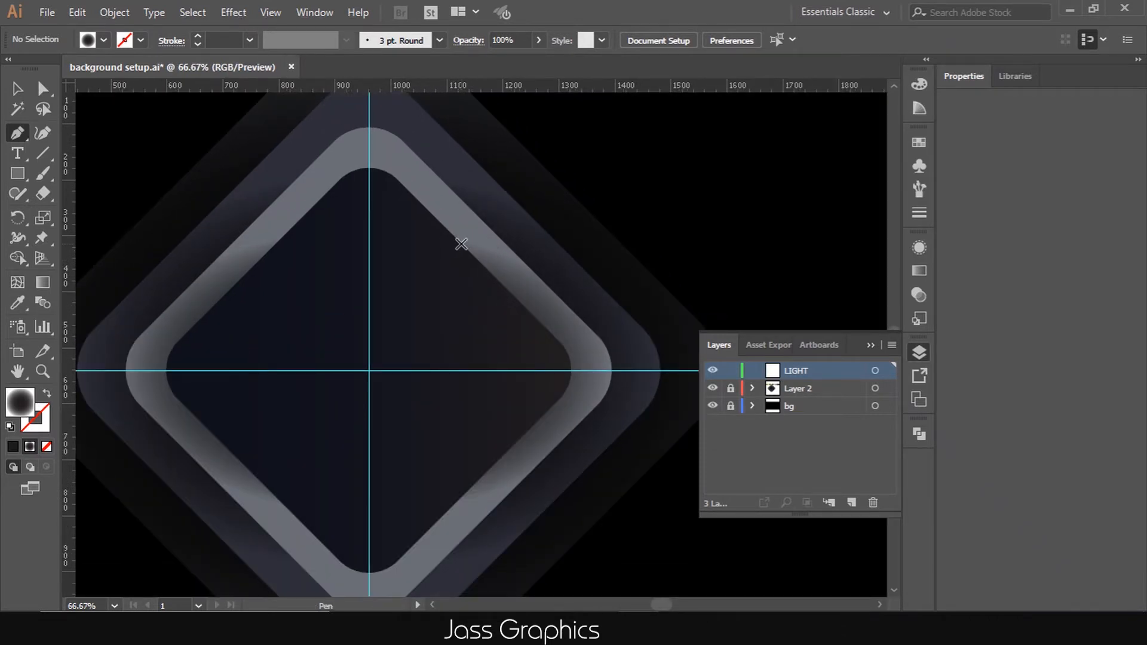
click(464, 245)
scroll(588, 383, up, 2)
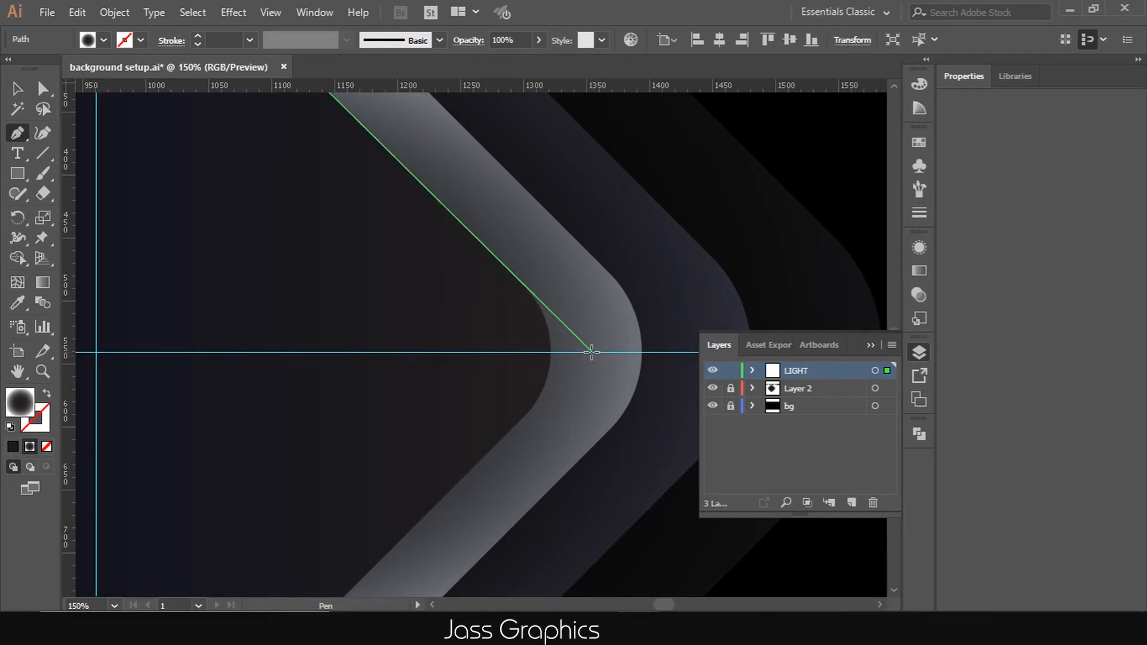
click(591, 352)
key(ctrl+minus)
key(ctrl+minus)
key(ctrl+minus)
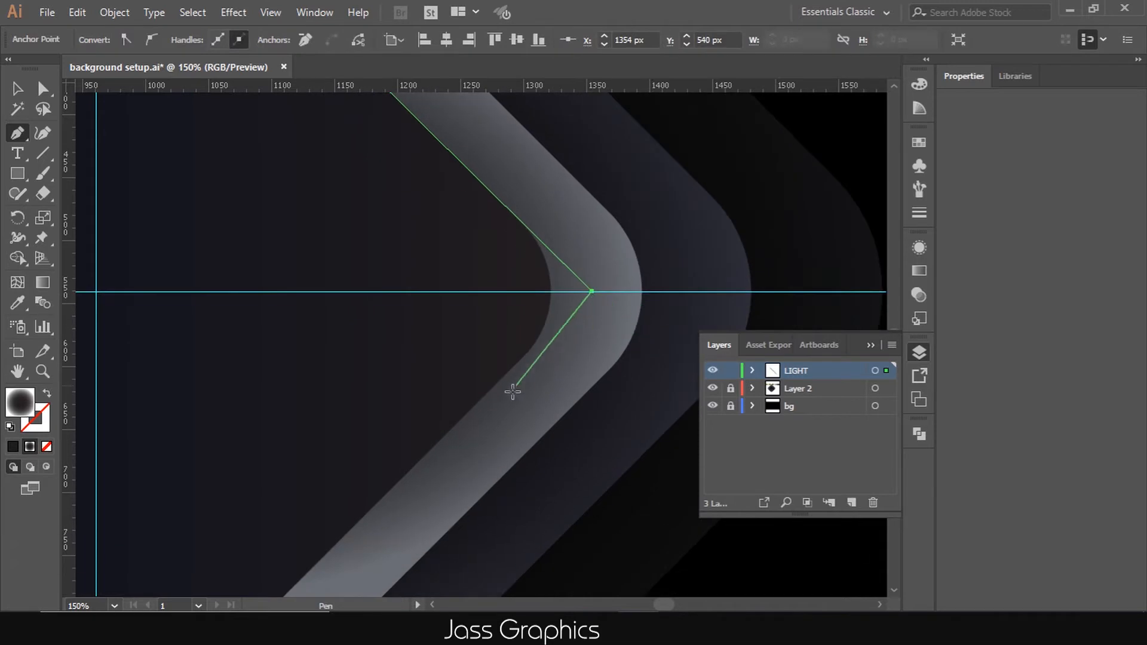
key(ctrl+z)
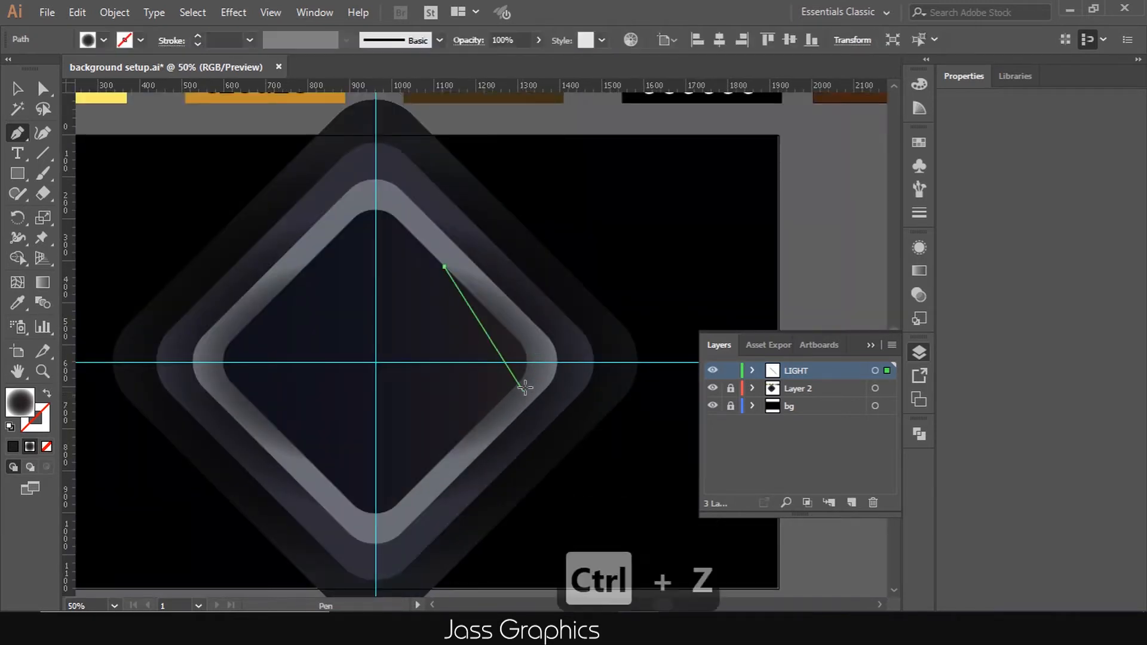
Extend the path along the ring's inner edge to a corner at about X 1351, Y 540 px, and end it at about X 1141.5, Y 749.5 px
scroll(521, 396, up, 3)
click(603, 387)
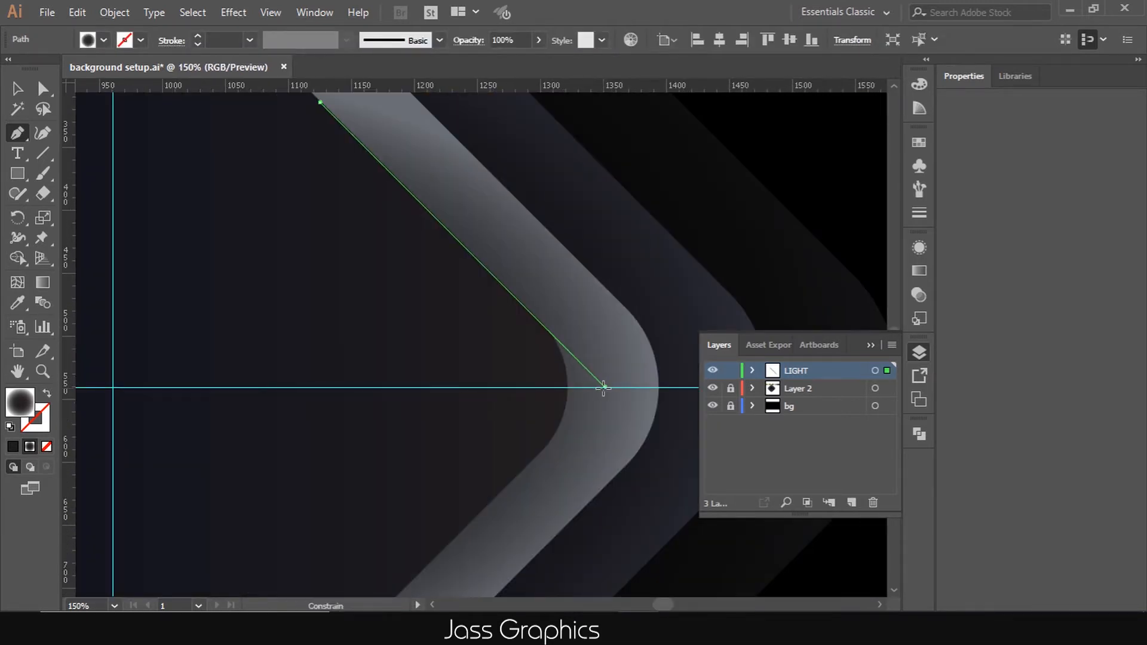
scroll(645, 332, down, 2)
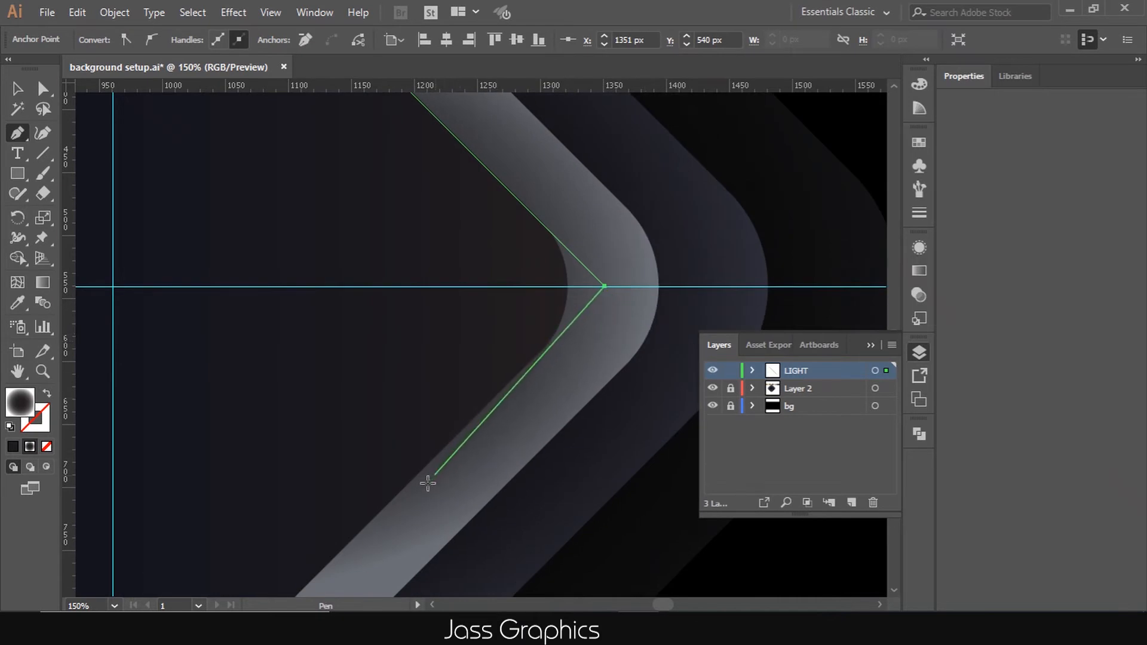
scroll(593, 371, down, 2)
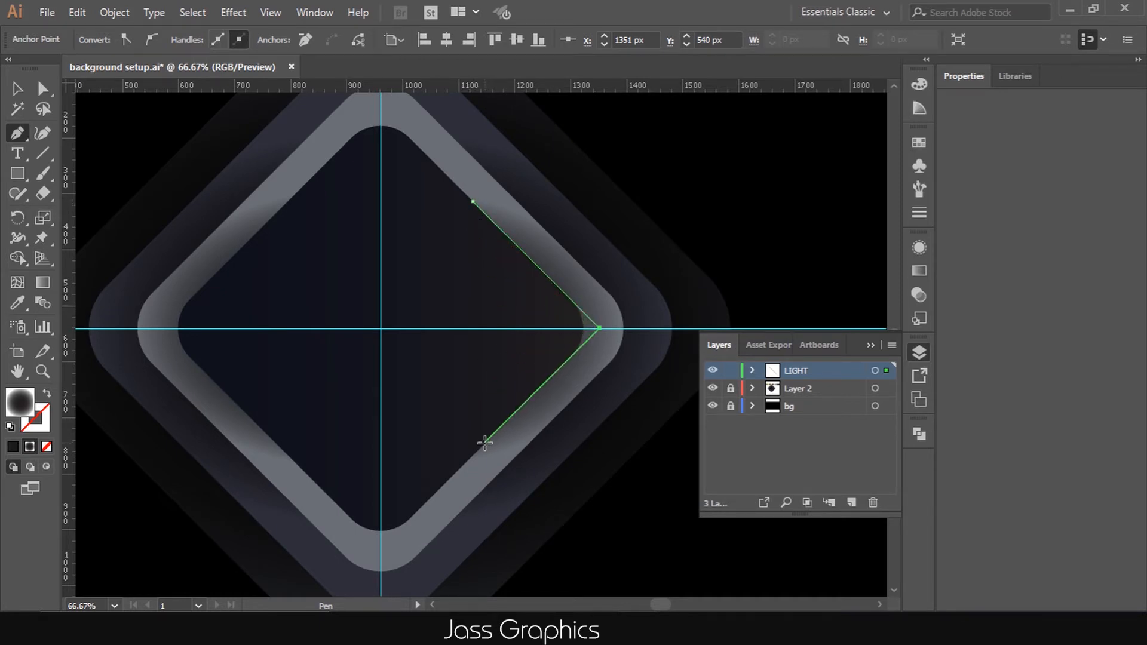
scroll(483, 442, up, 4)
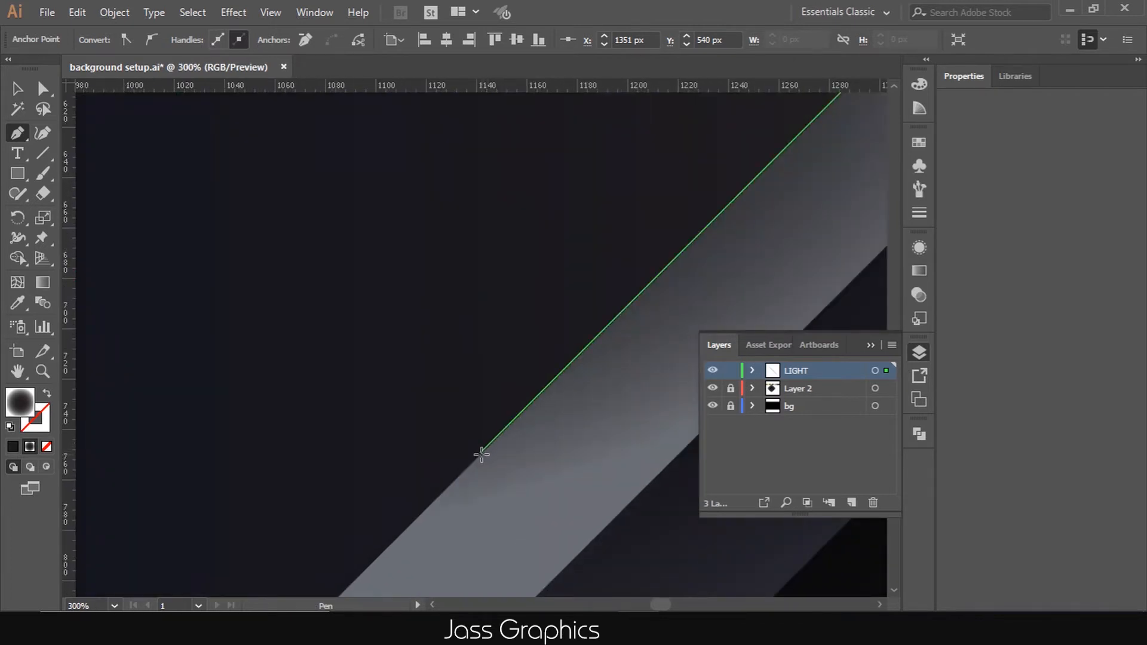
click(481, 454)
scroll(480, 451, down, 4)
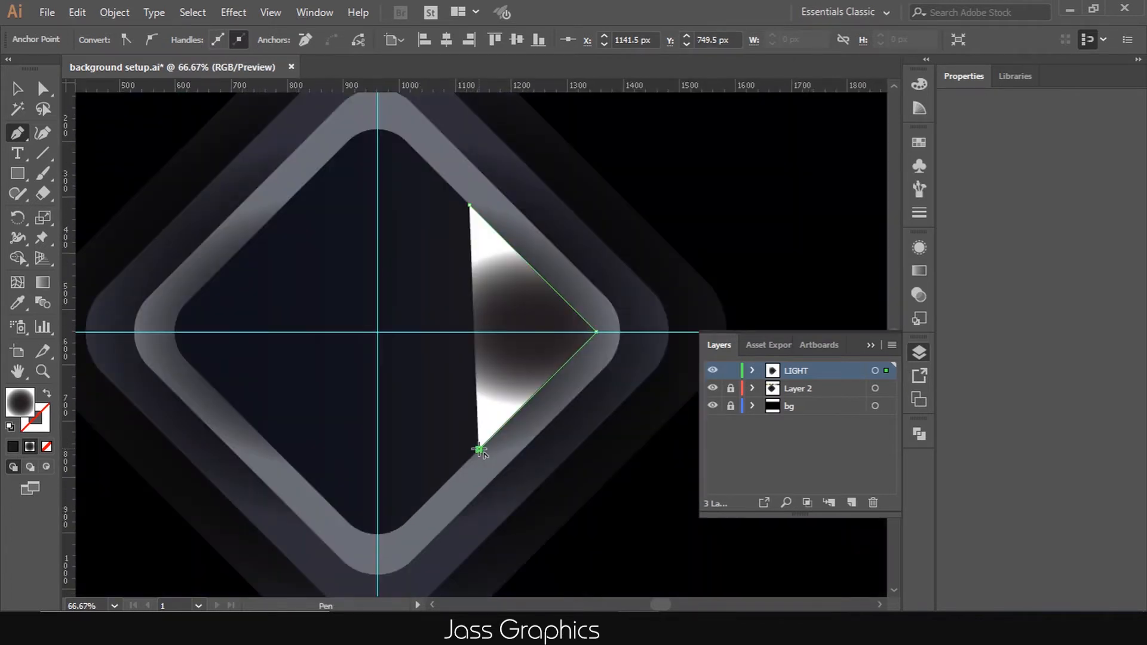
Move the V-shaped path's radial gradient from its fill to its stroke and set the fill to none
click(17, 88)
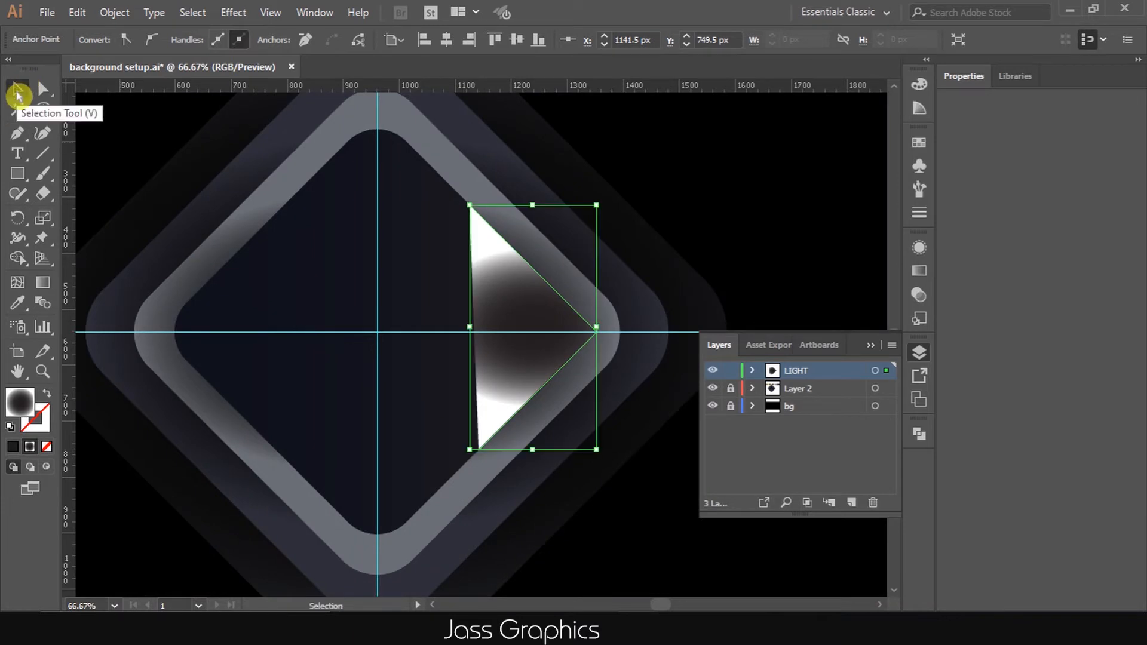
click(43, 392)
scroll(345, 435, down, 3)
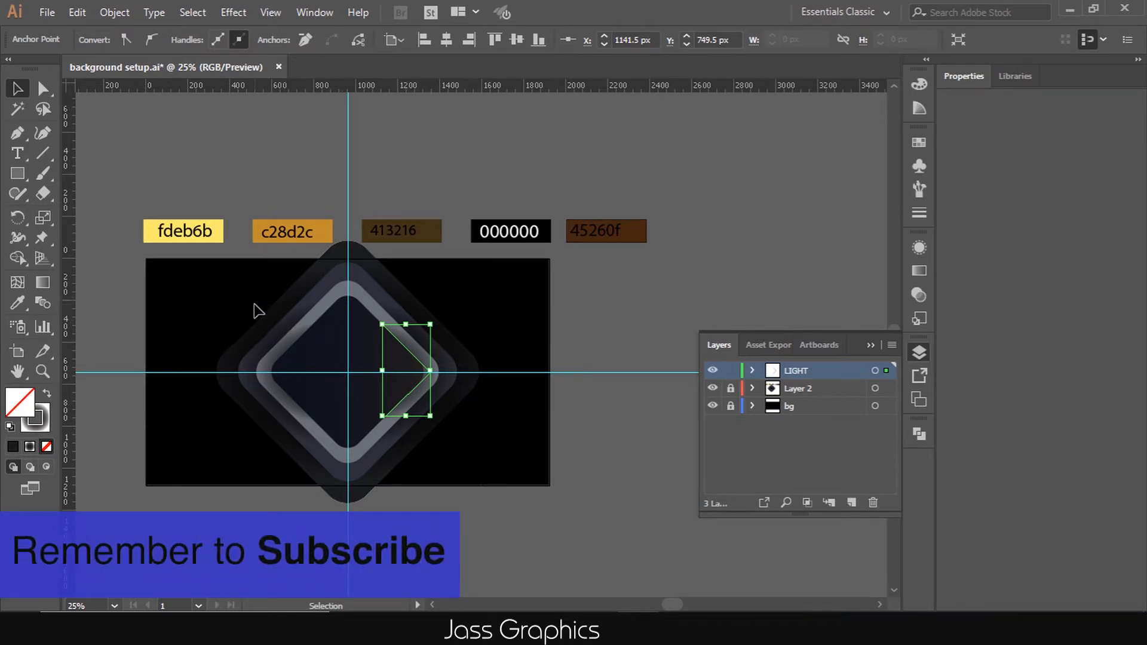
double_click(45, 289)
click(751, 365)
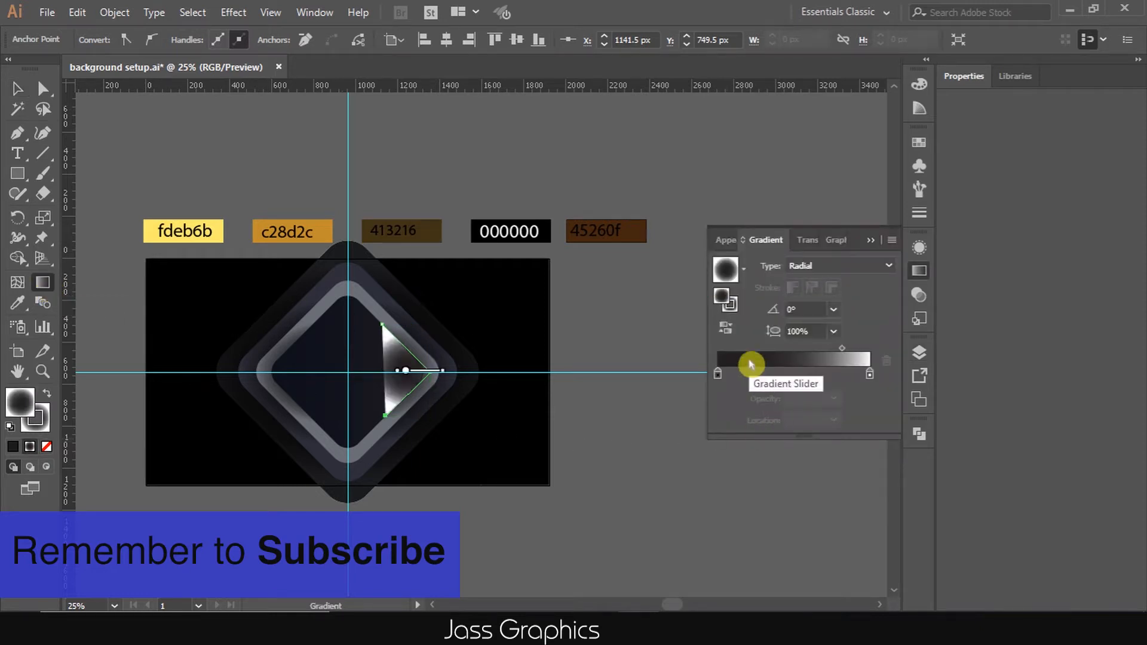
click(46, 446)
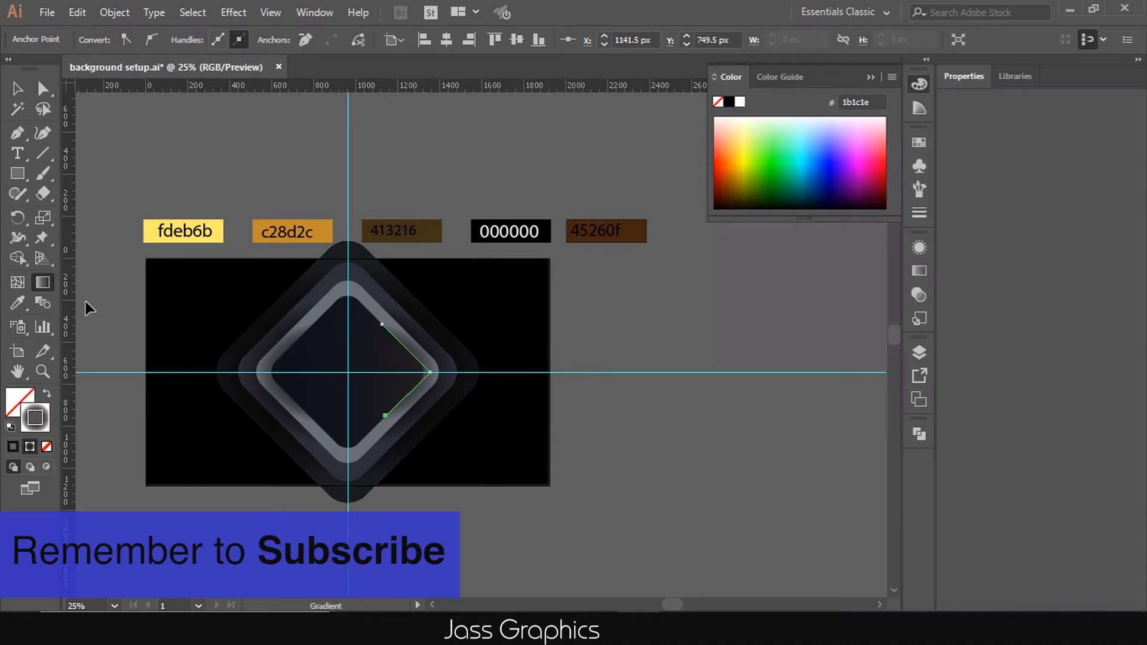
Colour the first stop of the stroke gradient with the yellow fdeb6b swatch using the Eyedropper
double_click(44, 283)
click(718, 376)
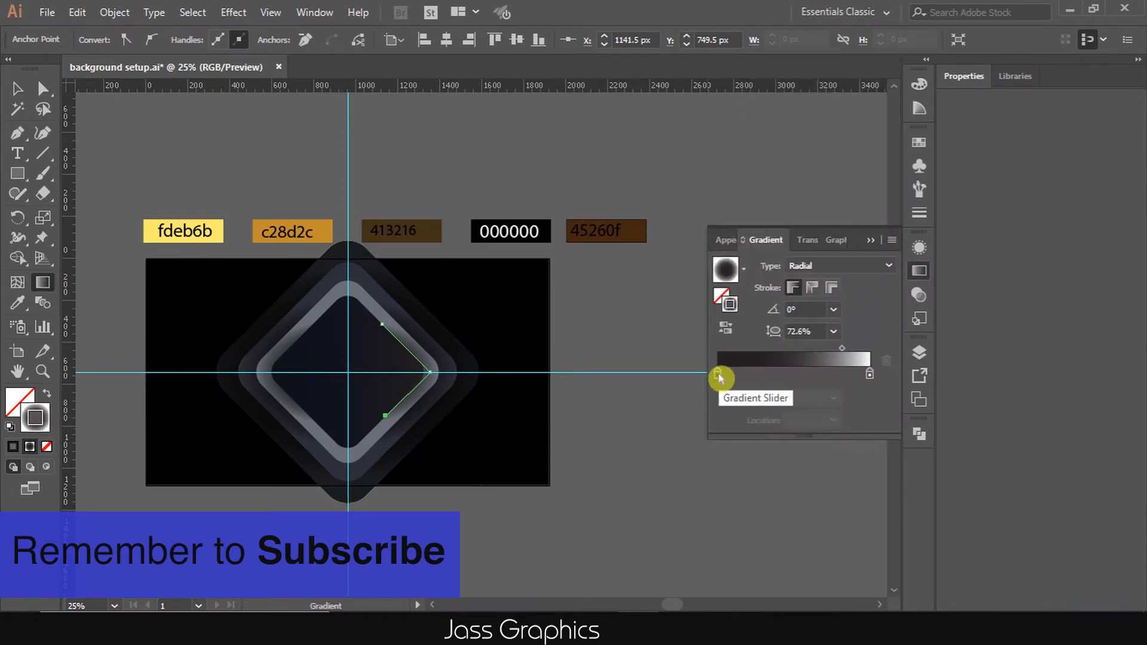
click(718, 375)
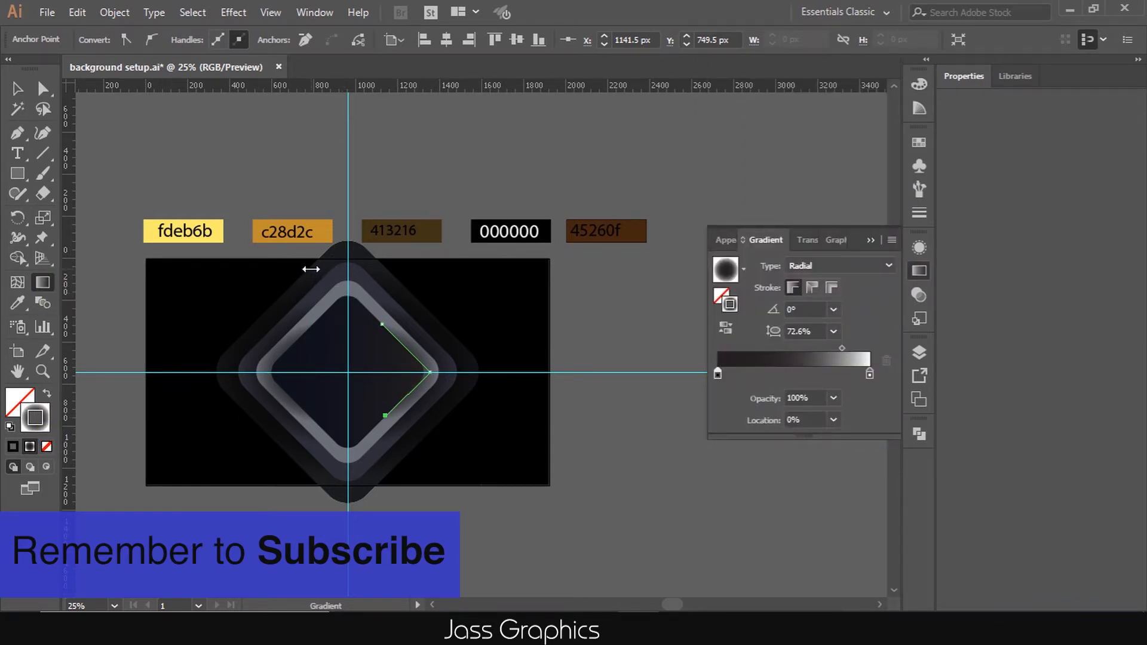
key(i)
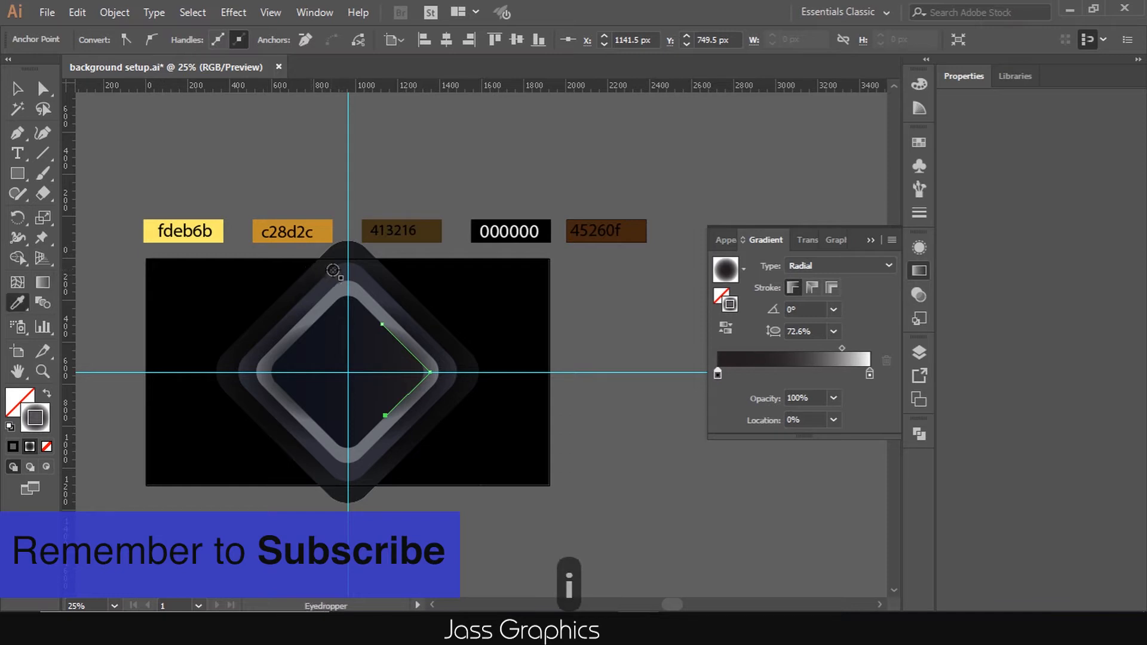
click(216, 226)
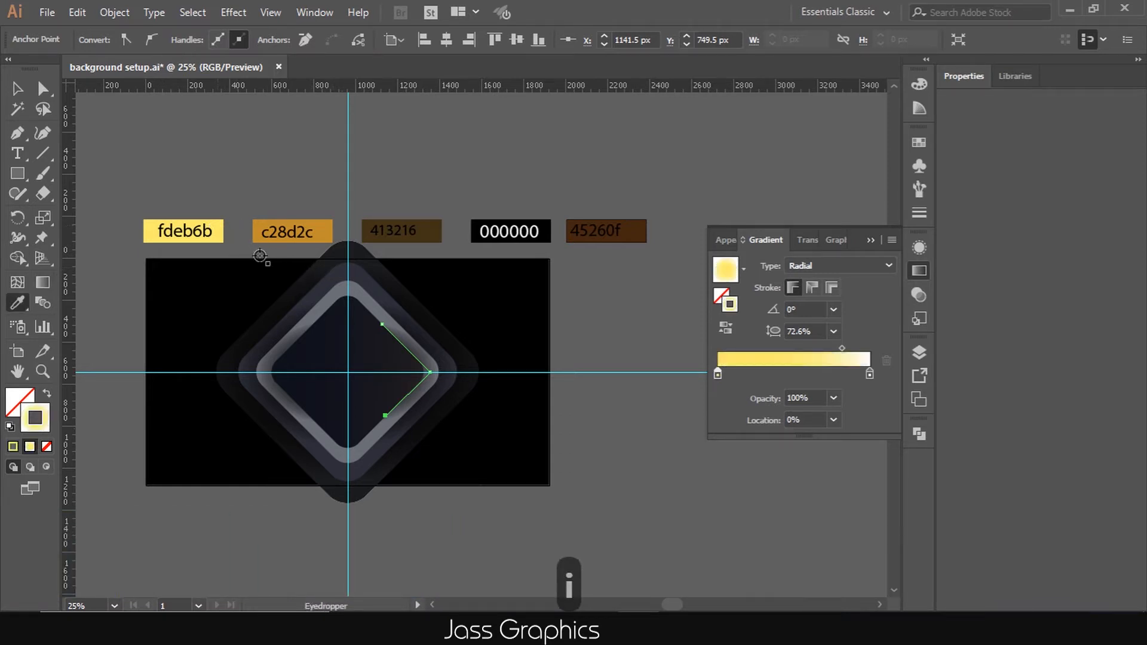
Add stroke gradient stops at 21.89% and 47.84%, and colour the 21.89% stop with the c28d2c swatch
click(751, 373)
double_click(751, 374)
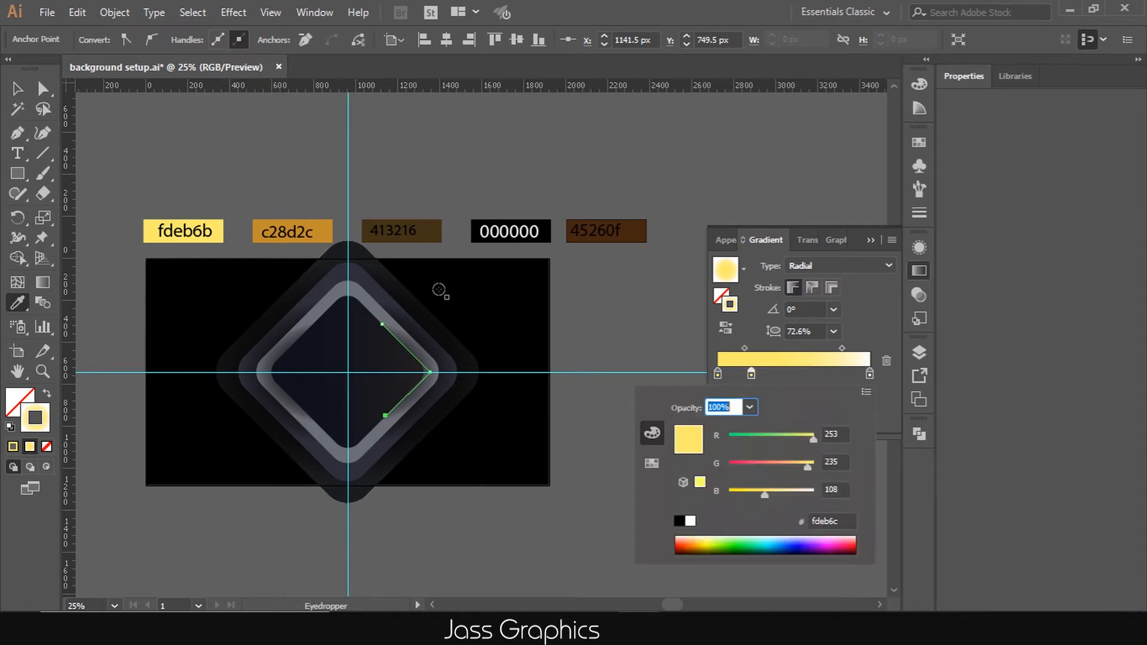
click(320, 230)
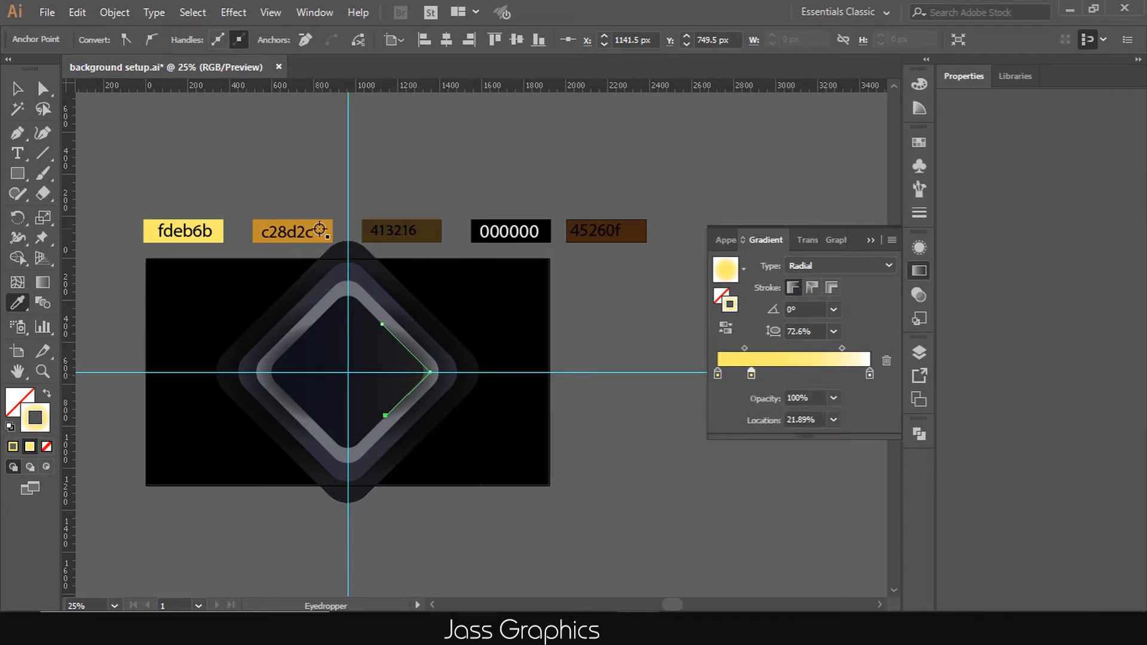
click(791, 374)
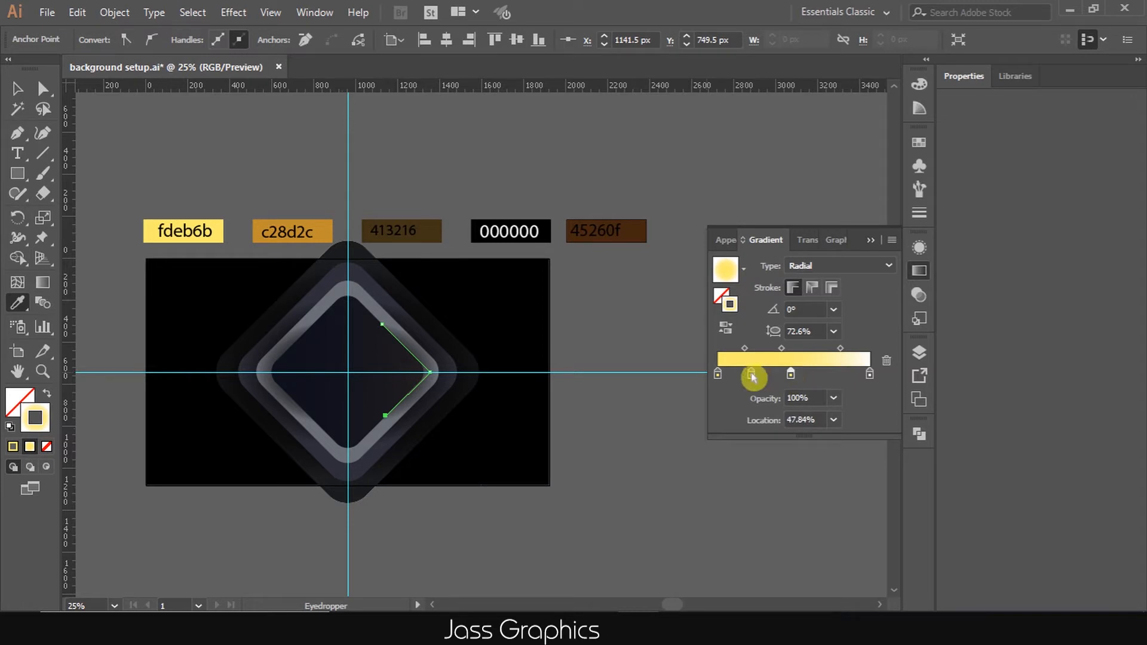
key(i)
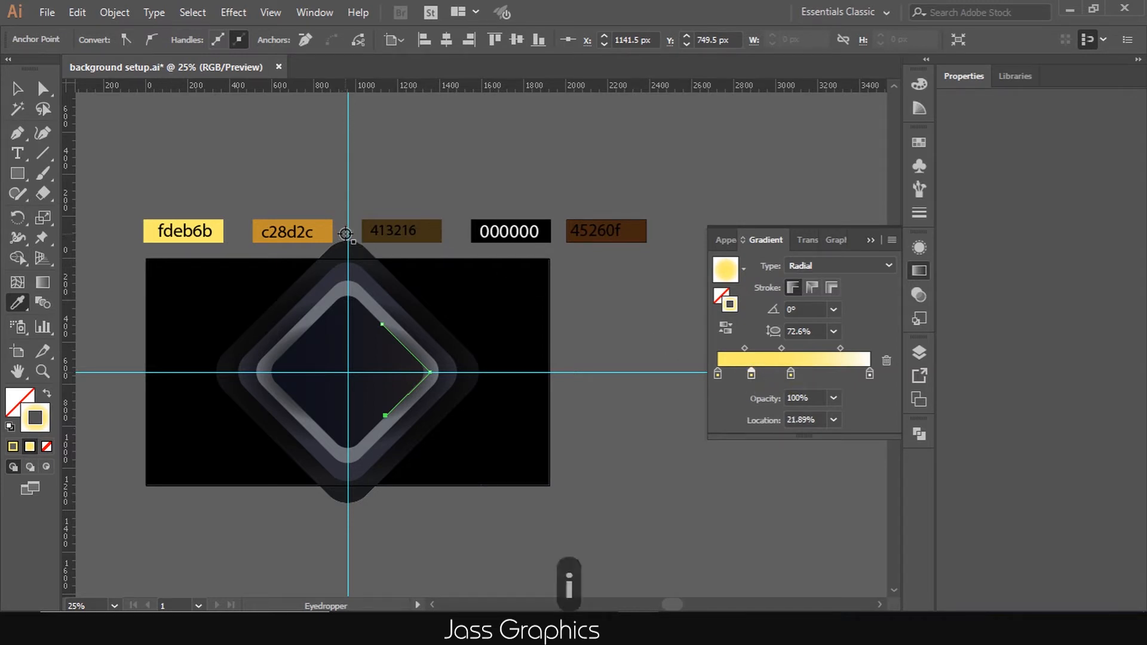
click(320, 227)
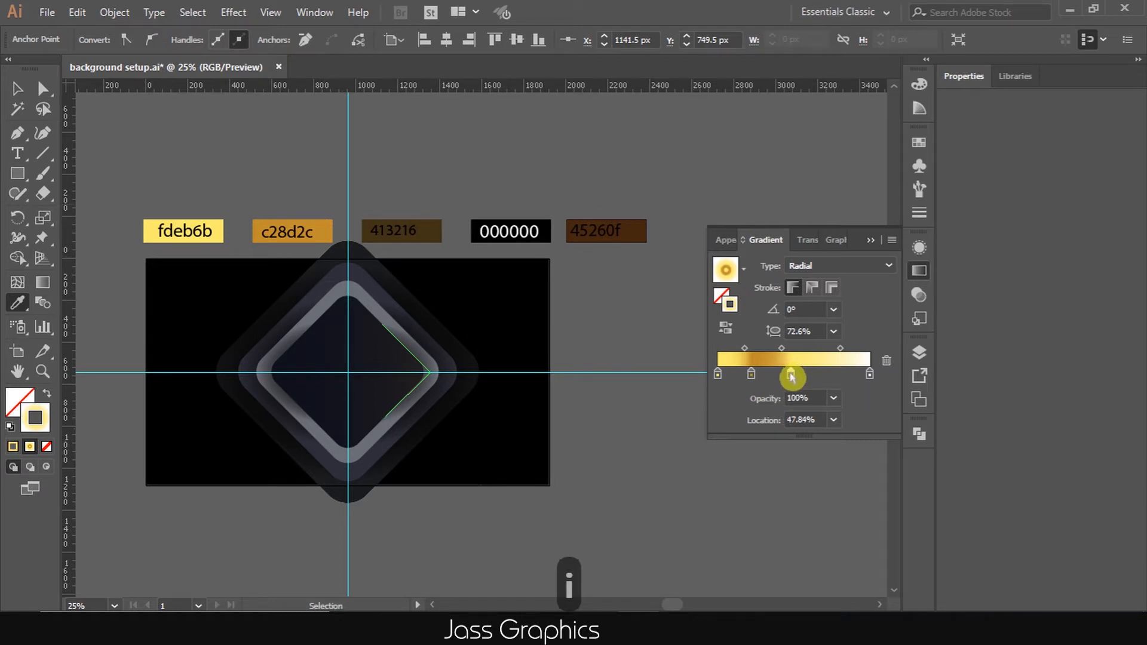
Colour the 47.84% stop with the 413216 swatch and the 100% stop with the 45260f swatch
key(i)
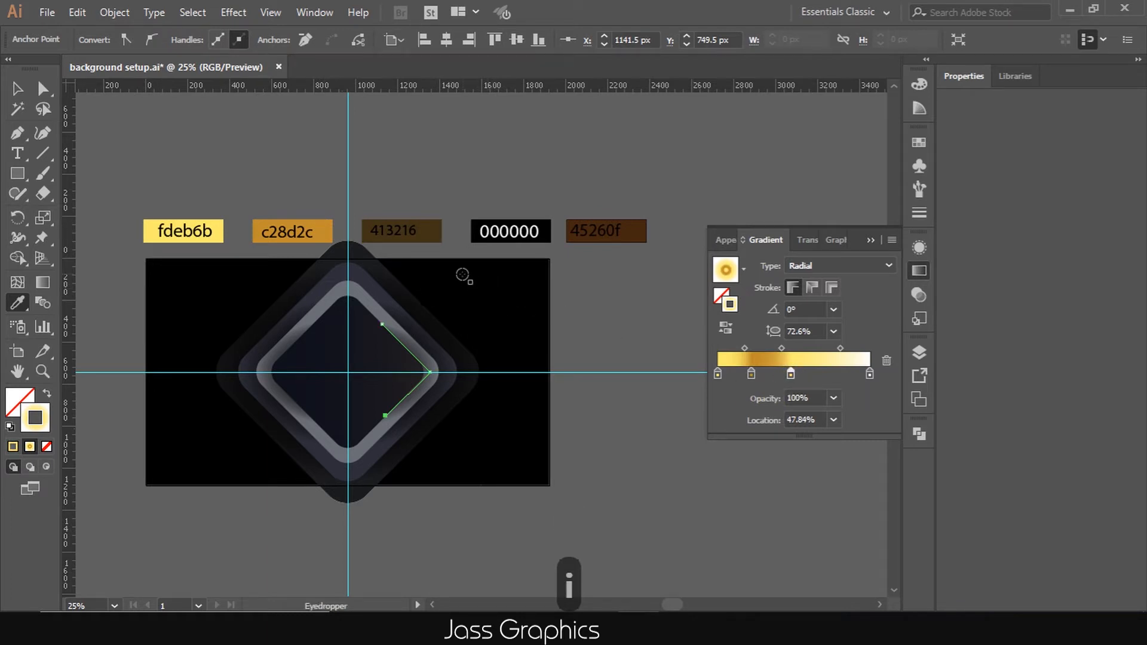
click(426, 232)
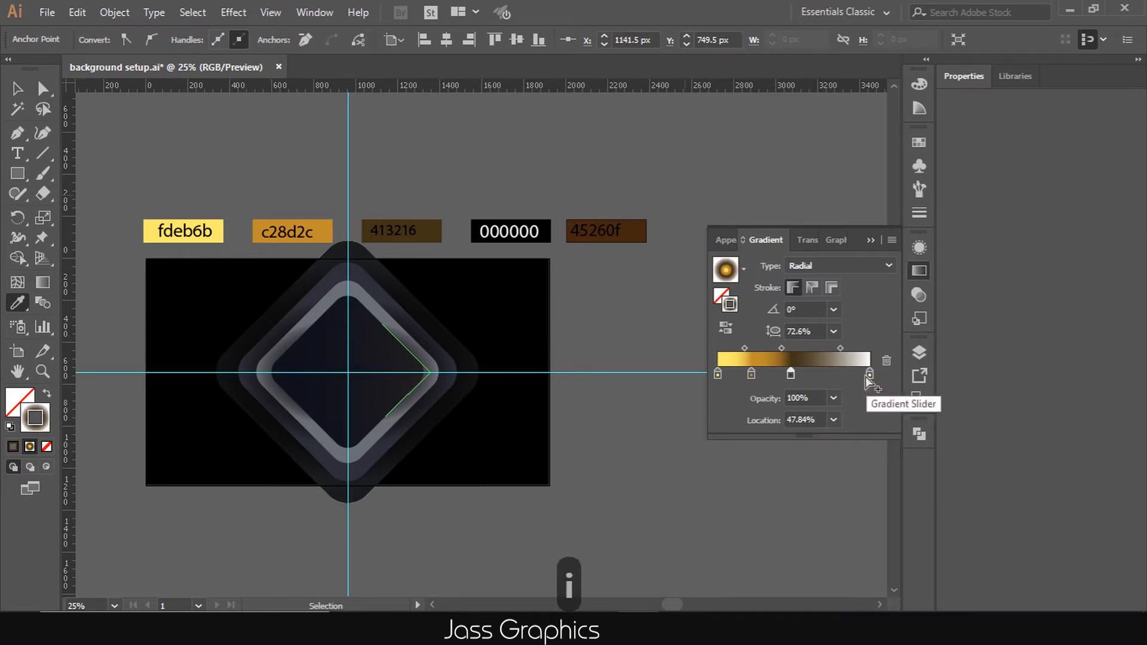
click(869, 374)
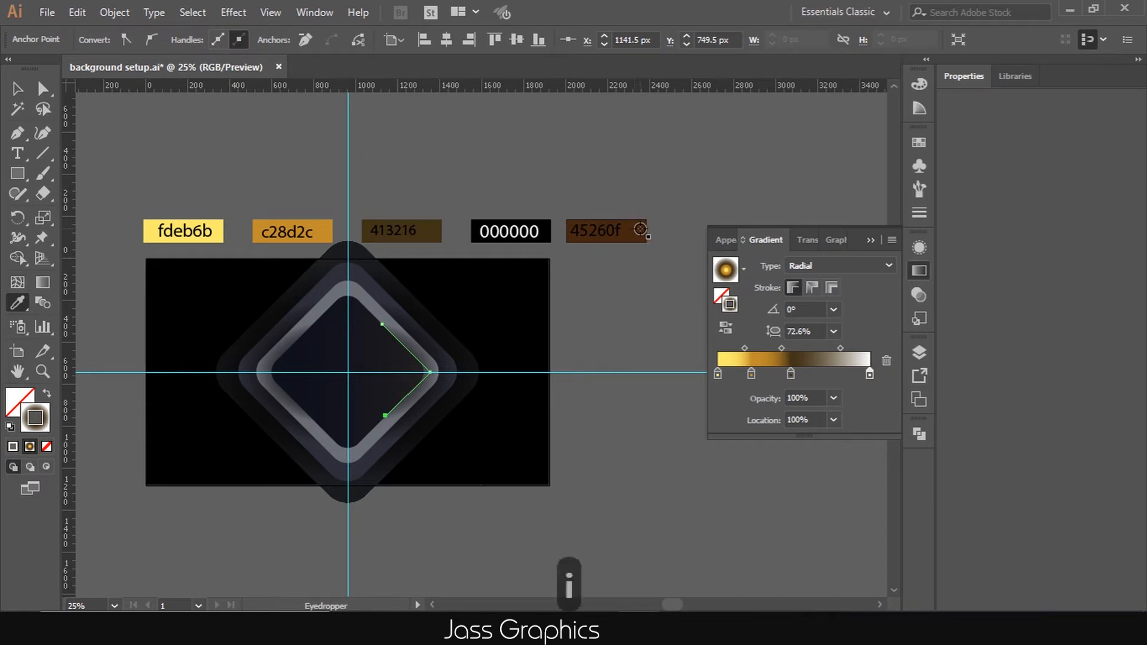
shift+click(638, 229)
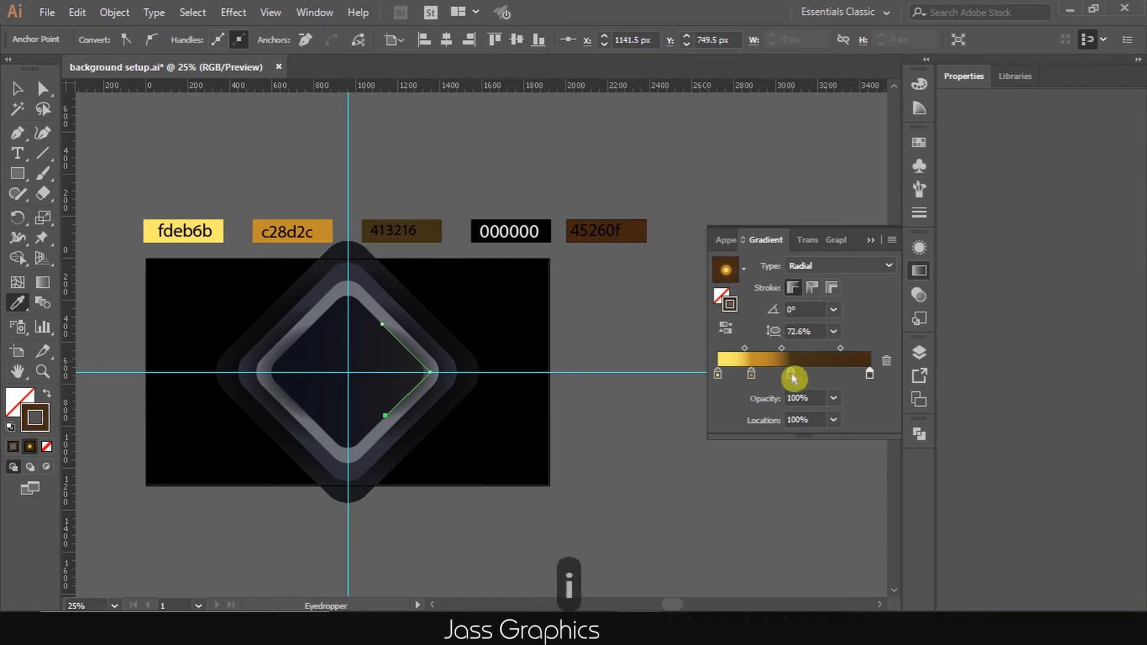
Shift the two inner gradient stops outward, the c28d2c one to 27.84%, and set the first midpoint to 87%
drag(791, 376, 759, 376)
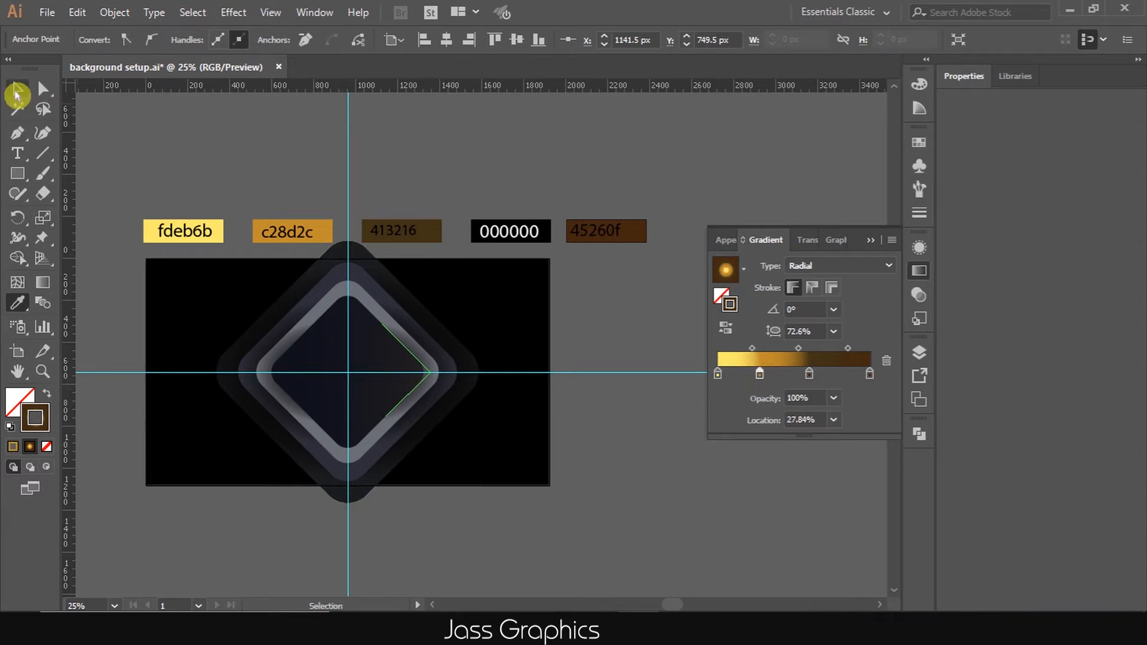
click(18, 88)
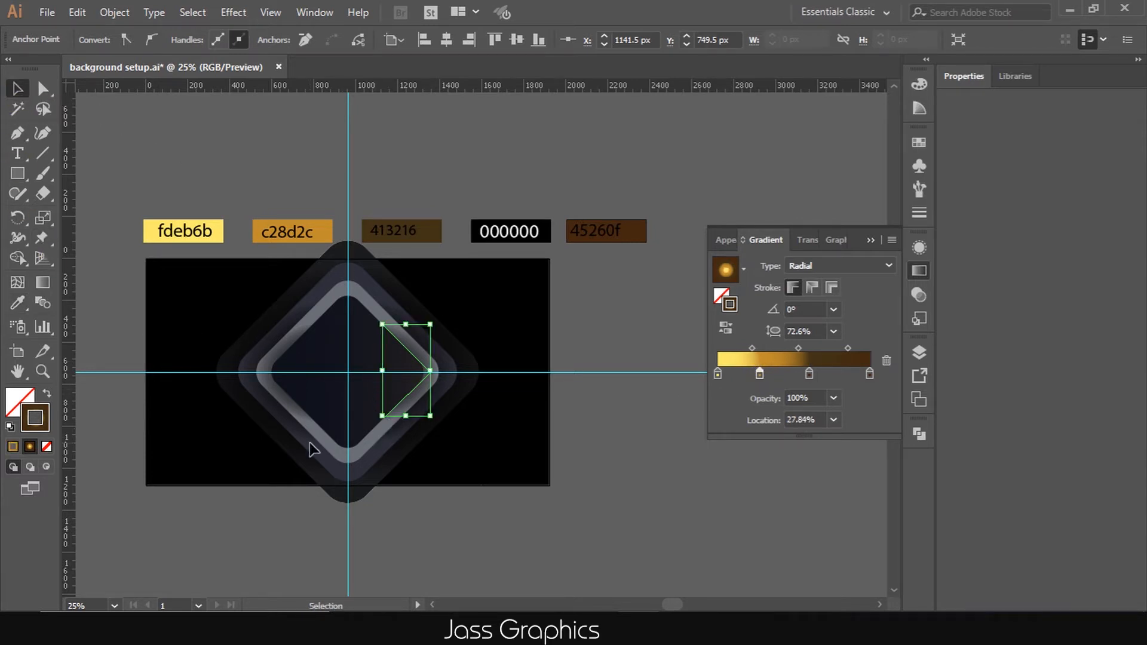
scroll(404, 411, up, 3)
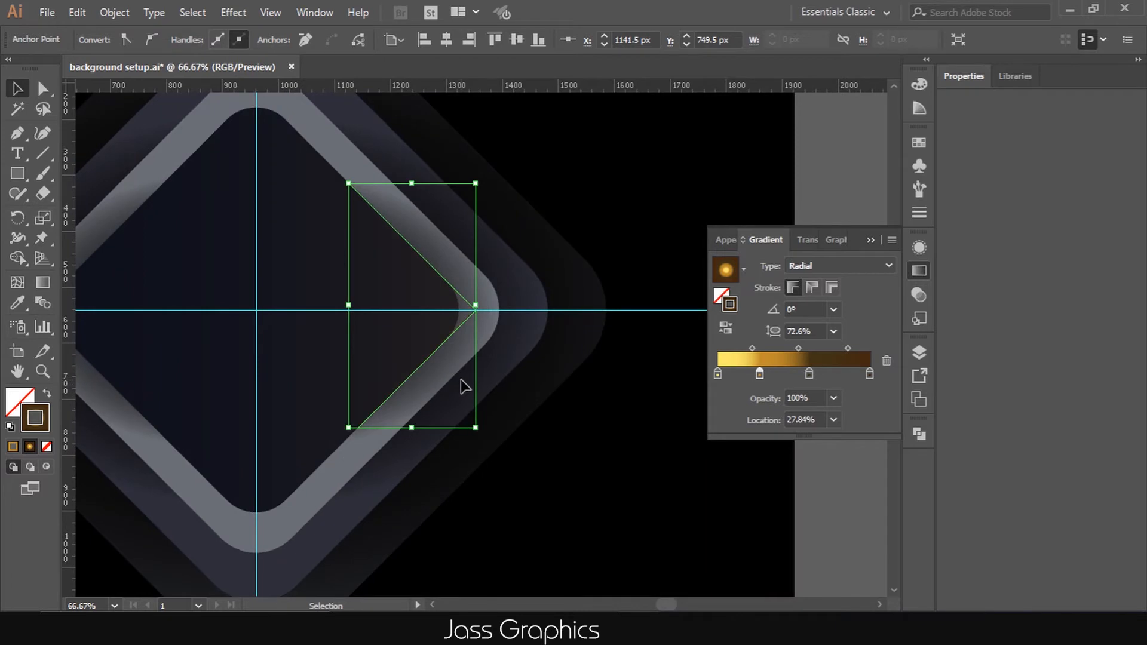
click(754, 348)
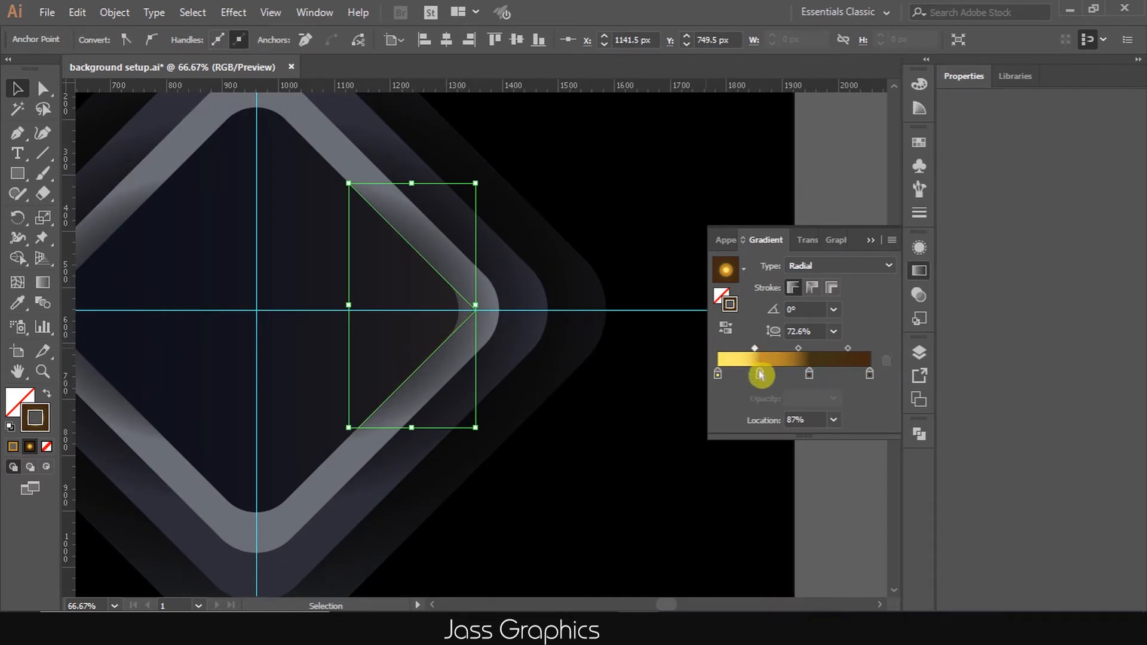
Change the V-shaped path's stroke gradient type to Linear, then deselect and reselect the path
click(842, 274)
click(841, 284)
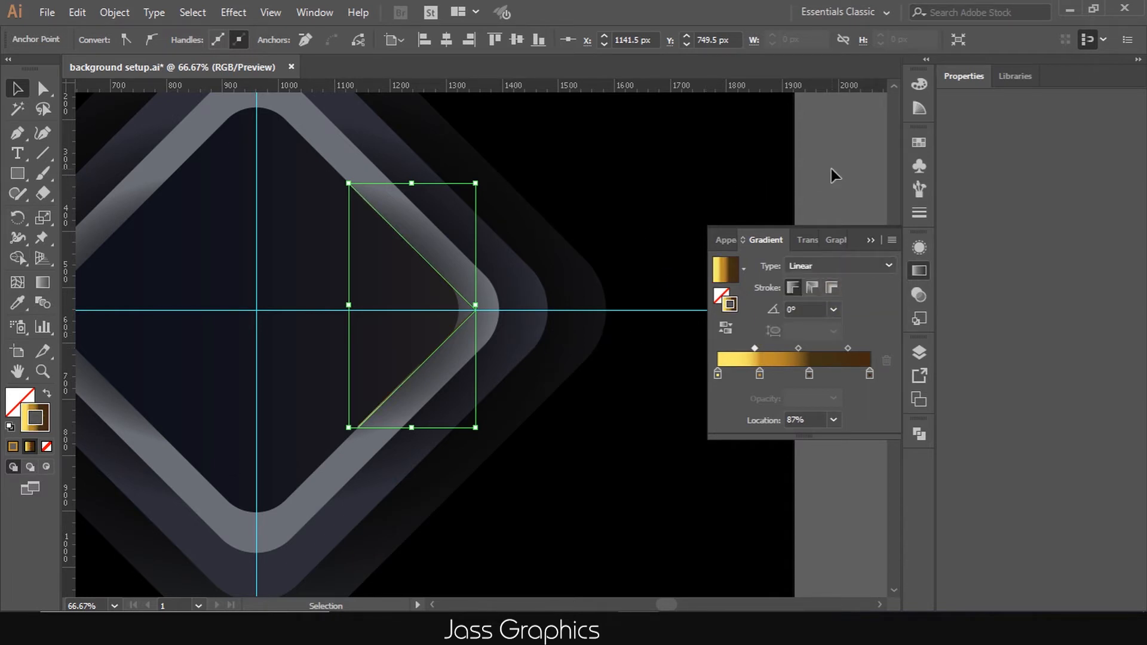
click(561, 244)
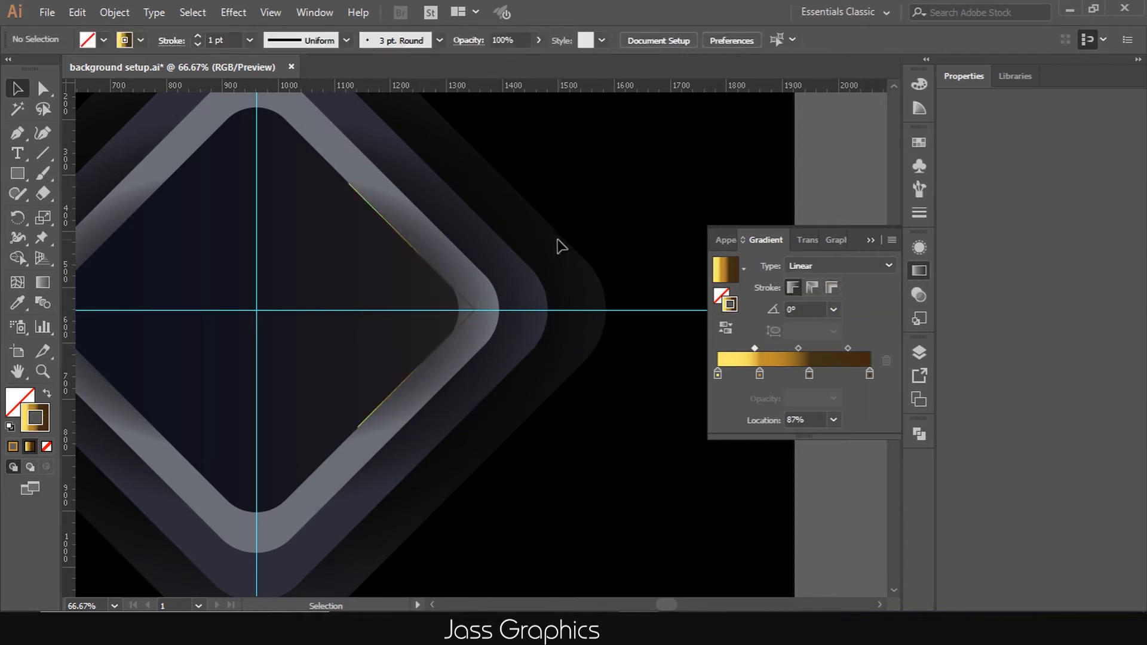
click(433, 333)
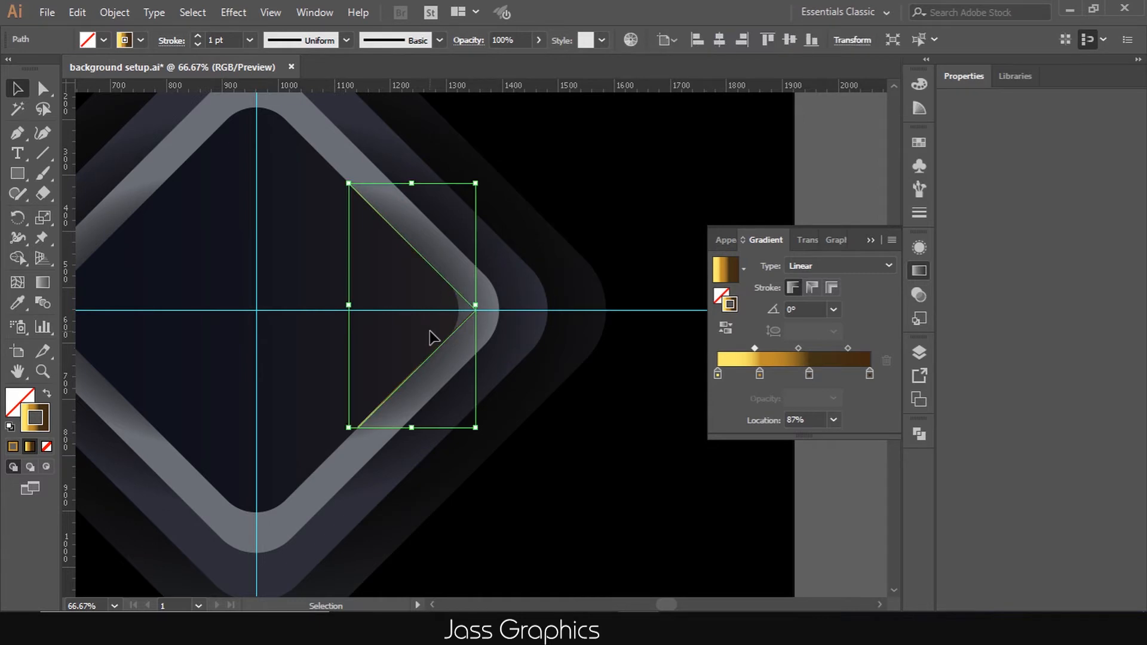
Give the V-shaped path's stroke the elliptical tapered width profile and set its weight to 7 pt
click(346, 40)
click(296, 104)
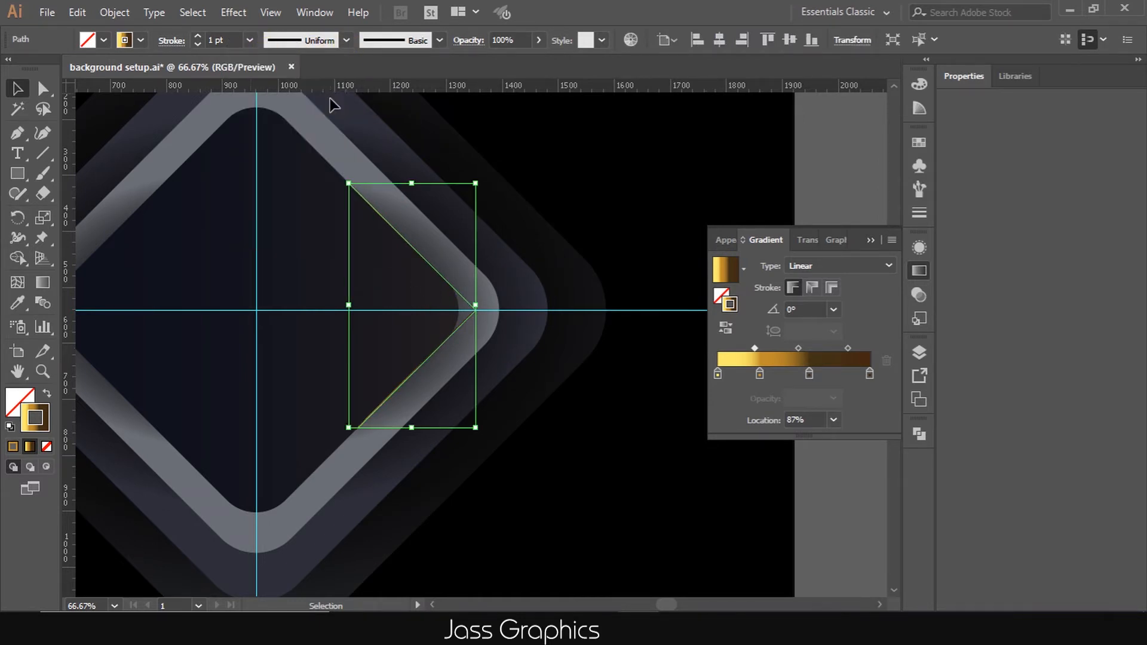
click(199, 37)
click(199, 37)
click(199, 37)
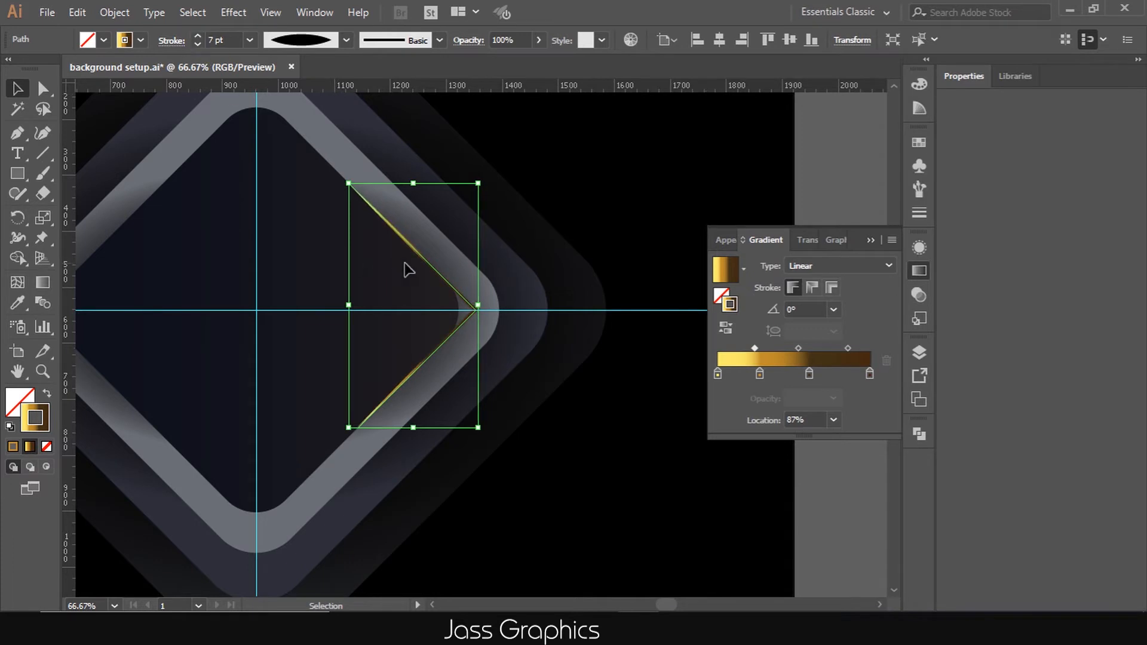
Round the V-shaped path's corner anchor with a radius of about 70 px, matching the innermost diamond's rounded corner
key(a)
scroll(465, 316, up, 4)
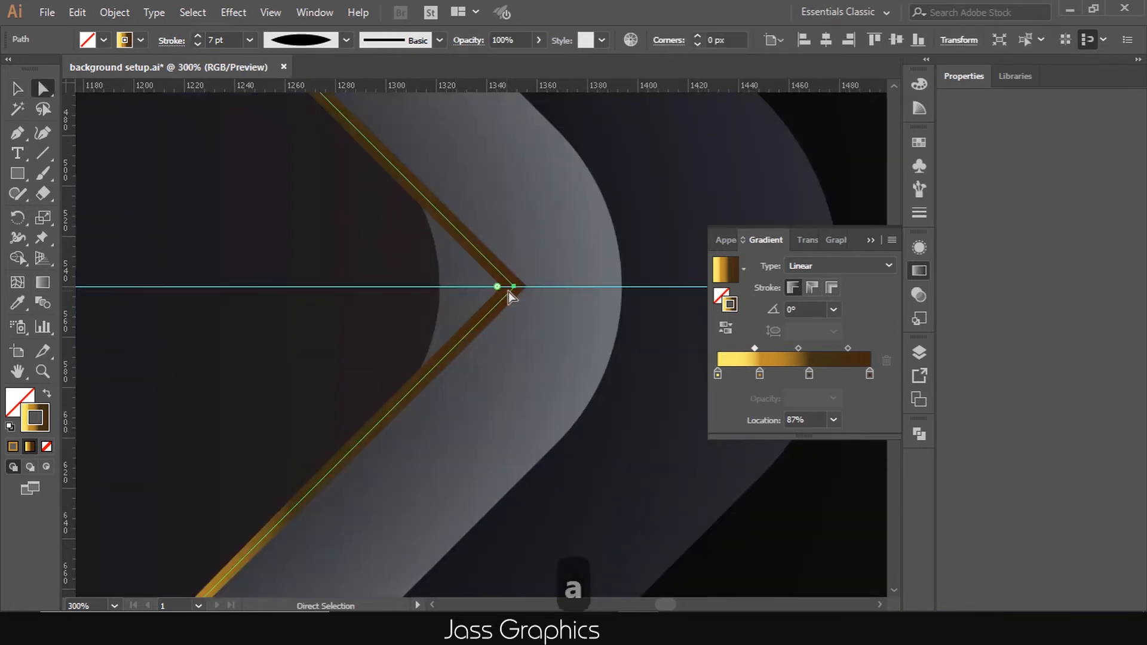
click(513, 285)
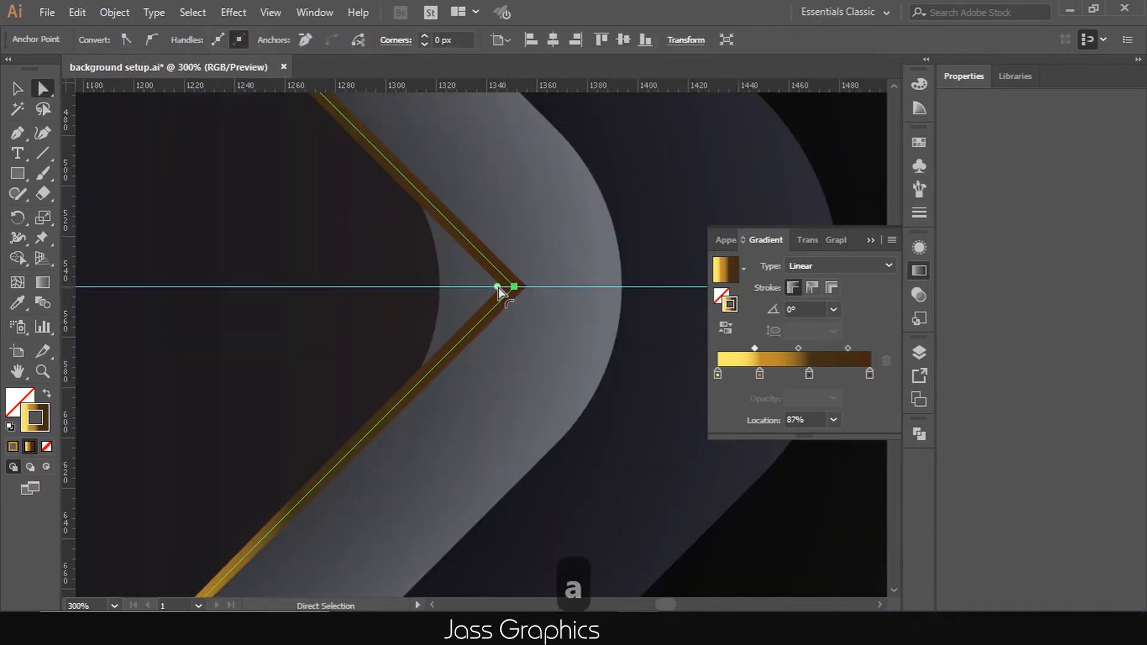
drag(498, 287, 264, 282)
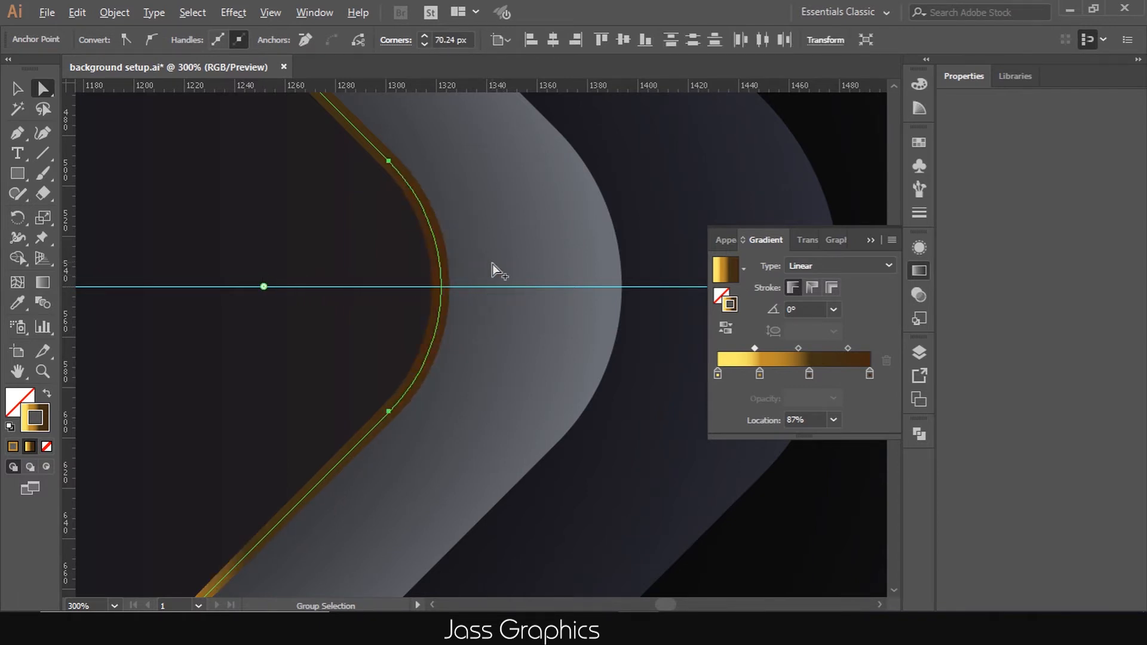
scroll(492, 268, down, 4)
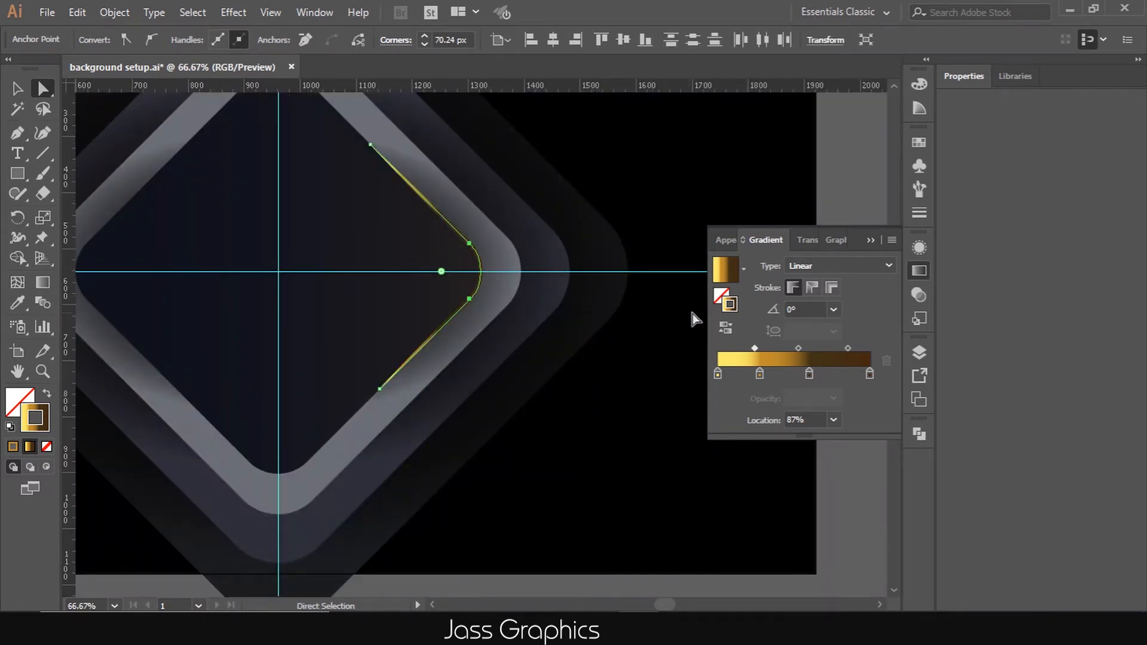
Reverse the path's stroke gradient so the bright yellow end falls on the rounded corner, and deselect the path
click(728, 329)
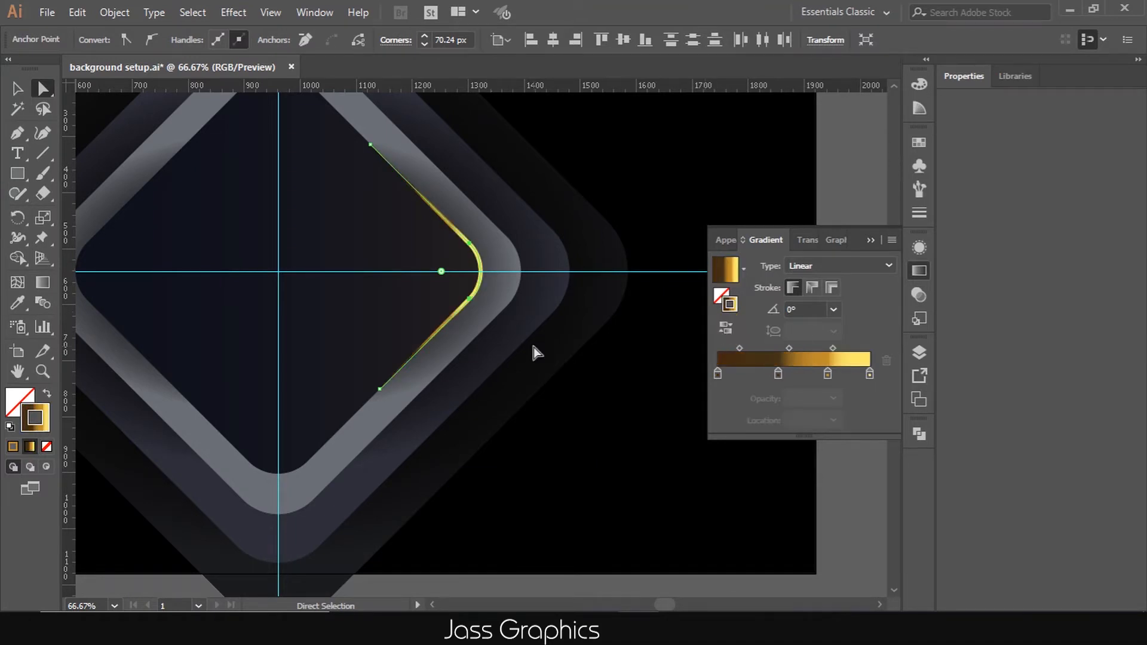
click(17, 89)
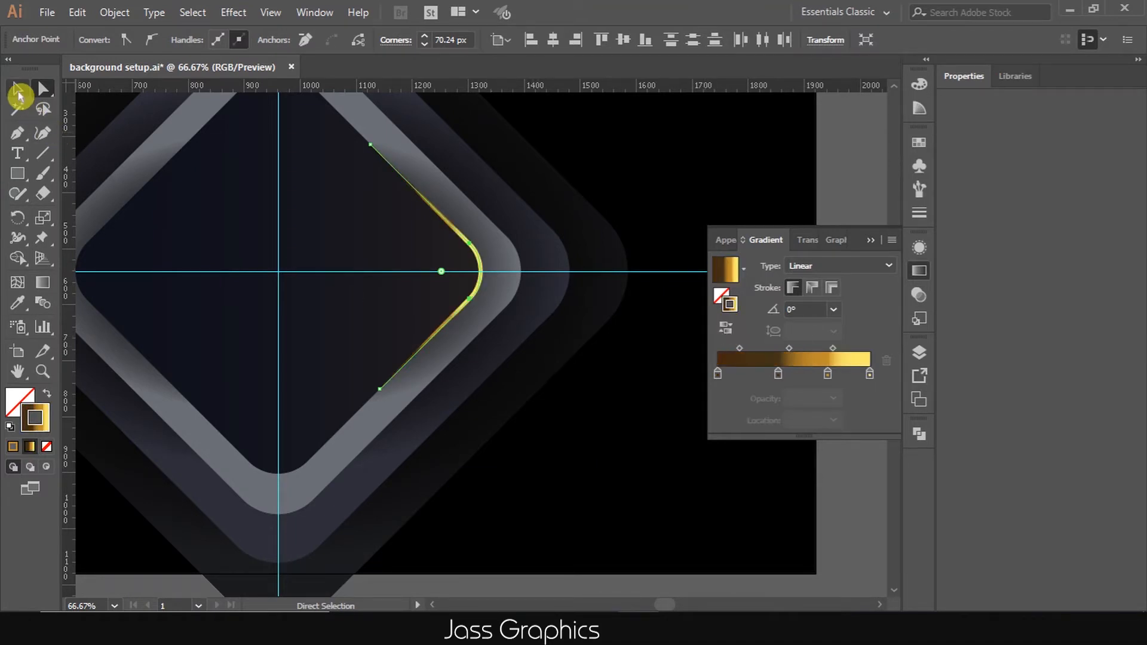
click(635, 501)
scroll(609, 476, down, 2)
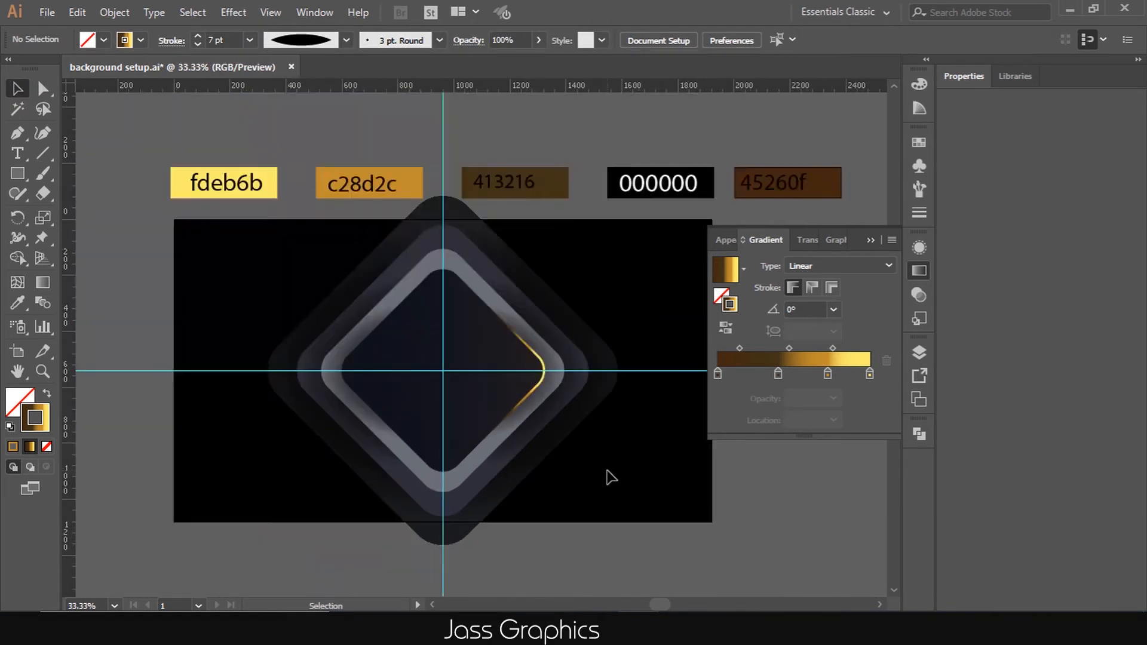
Refine the path's stroke gradient: set the last midpoint to 46.01%, shift the 413216 stop toward the brown end, and set the middle midpoint to 30.39%
scroll(537, 430, up, 2)
click(534, 351)
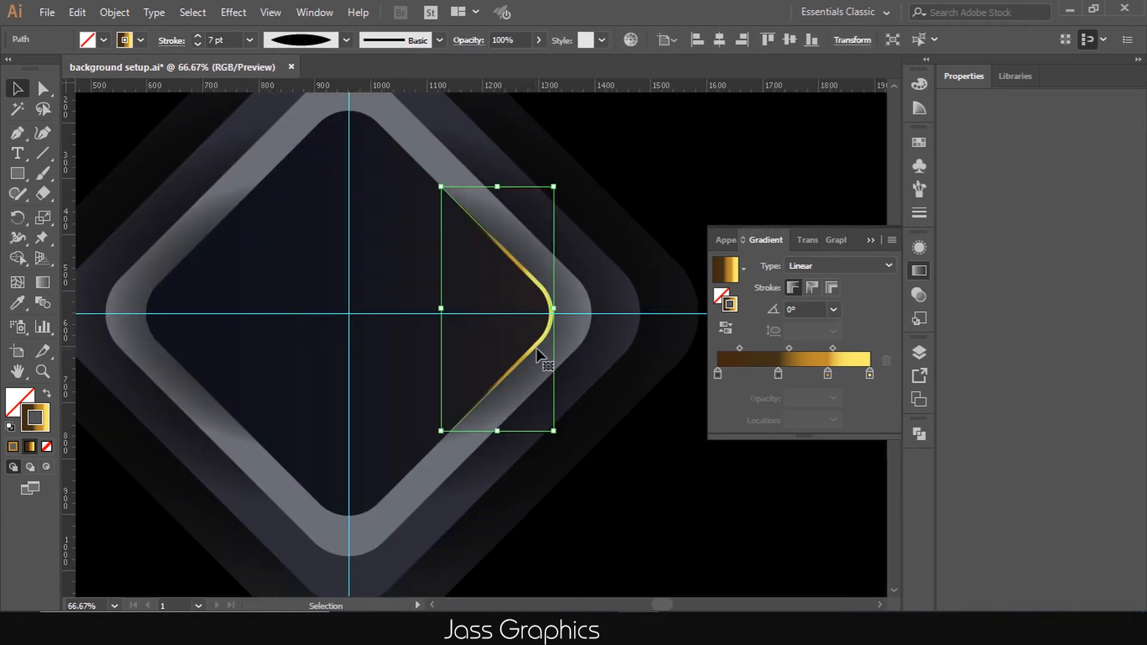
drag(832, 349, 847, 349)
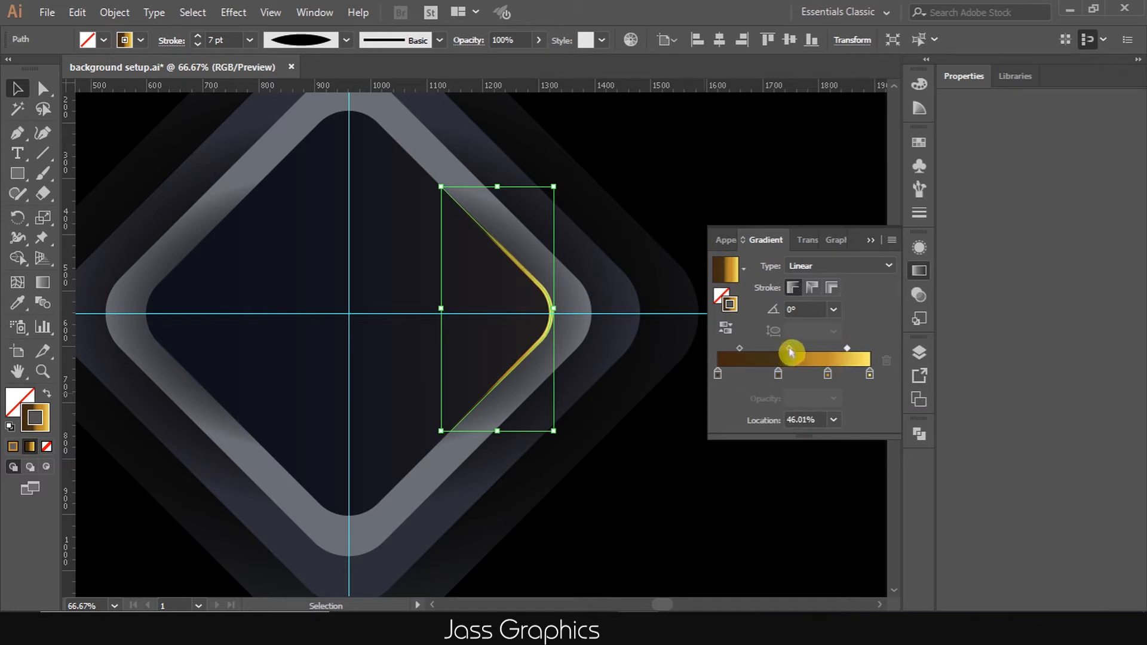
drag(777, 374, 780, 348)
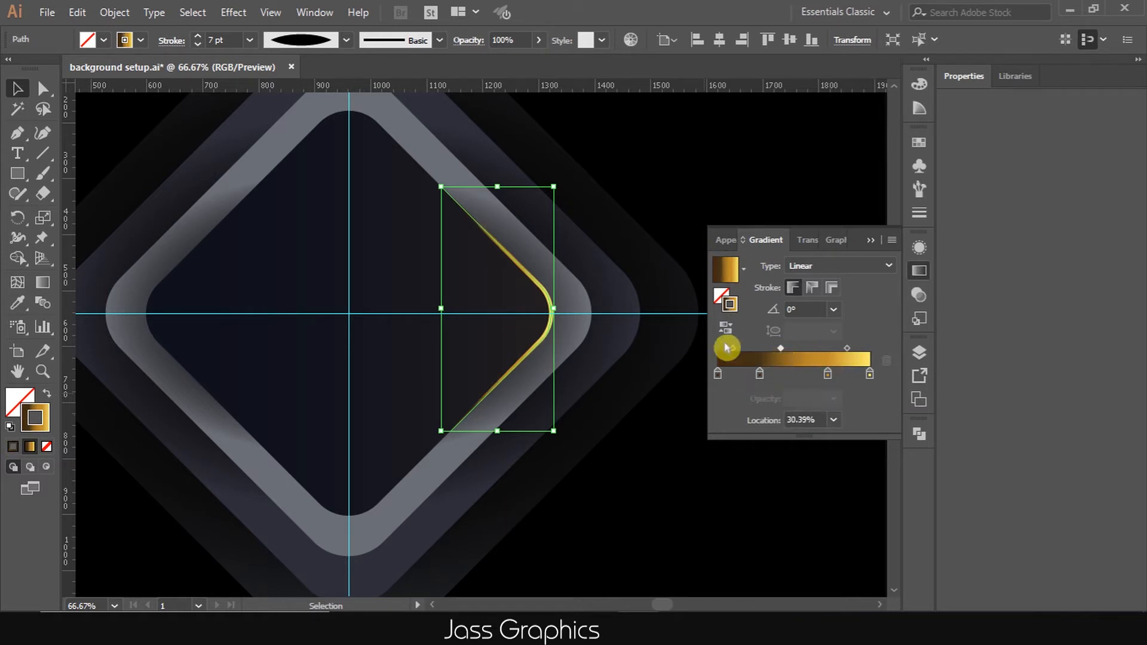
Reduce the golden path's stroke weight to 3 pt and deselect it
click(197, 44)
click(198, 45)
click(198, 45)
click(198, 44)
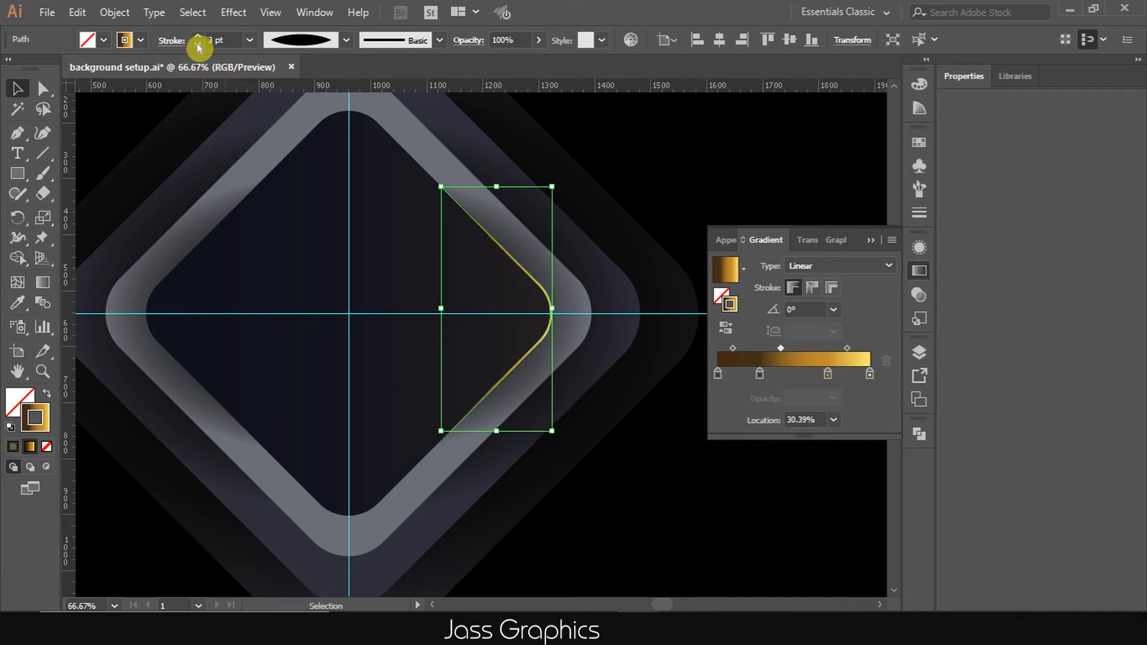
click(669, 179)
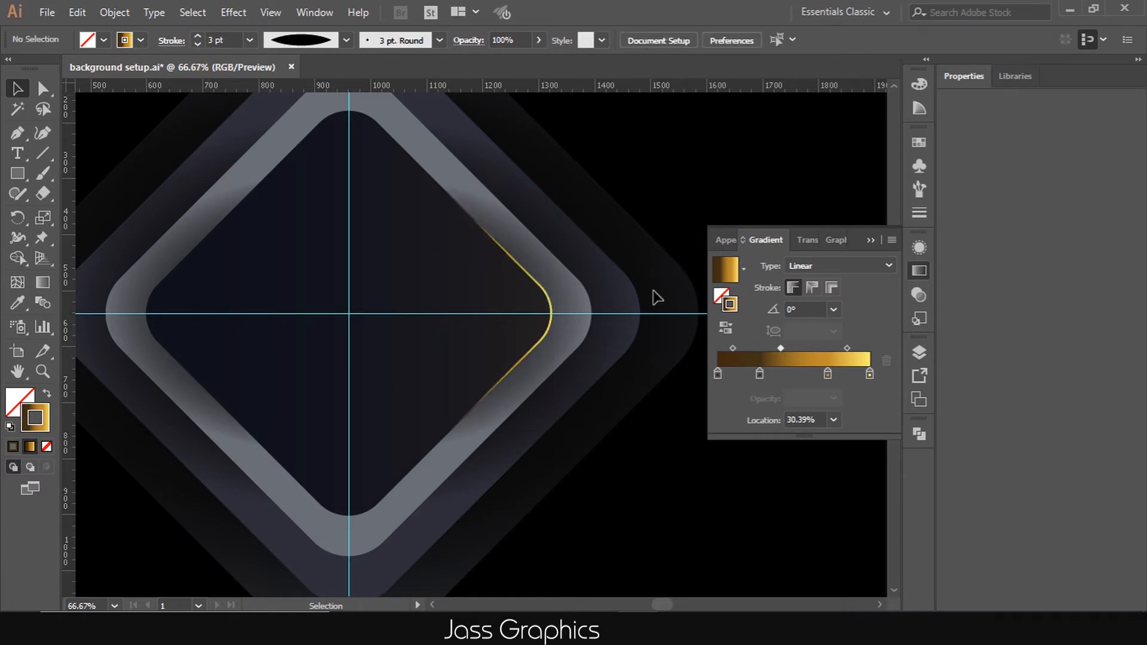
Reflect a copy of the golden path across the vertical centre guide onto the innermost diamond's opposite corner
key(ctrl+minus)
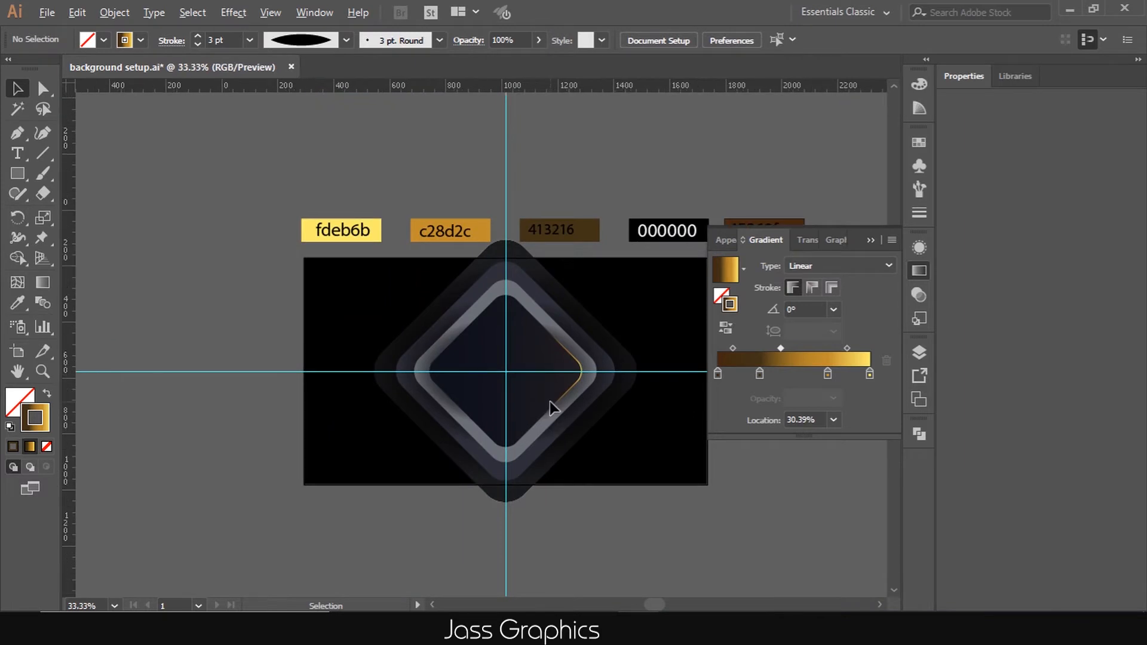
scroll(549, 402, up, 1)
scroll(596, 442, up, 1)
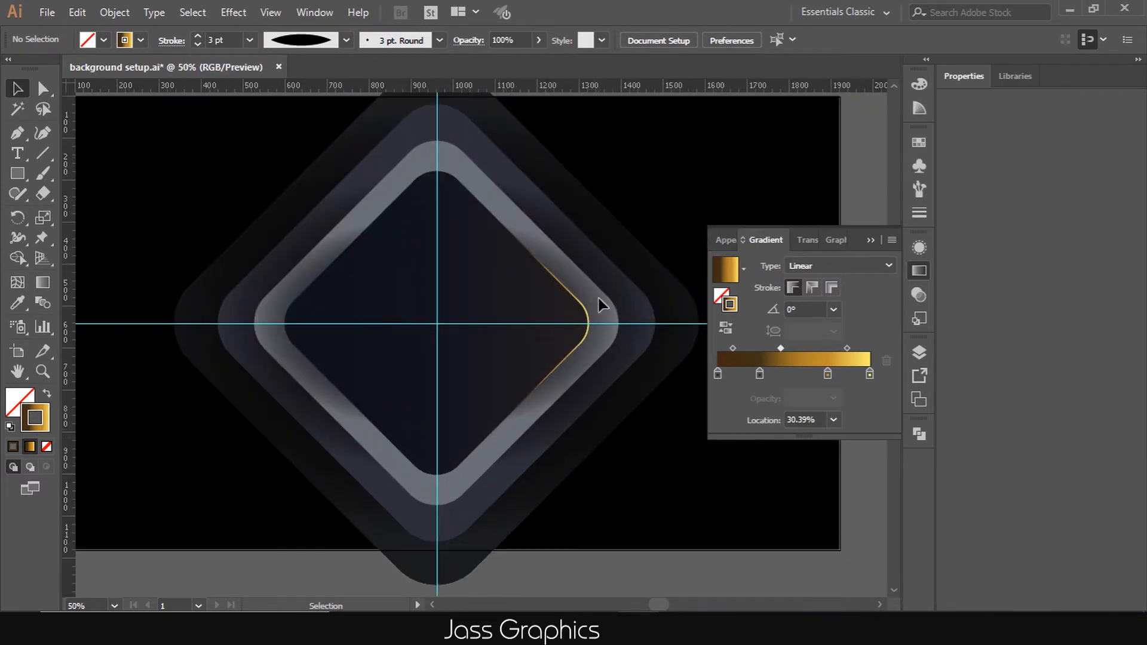
click(583, 360)
drag(18, 223, 43, 237)
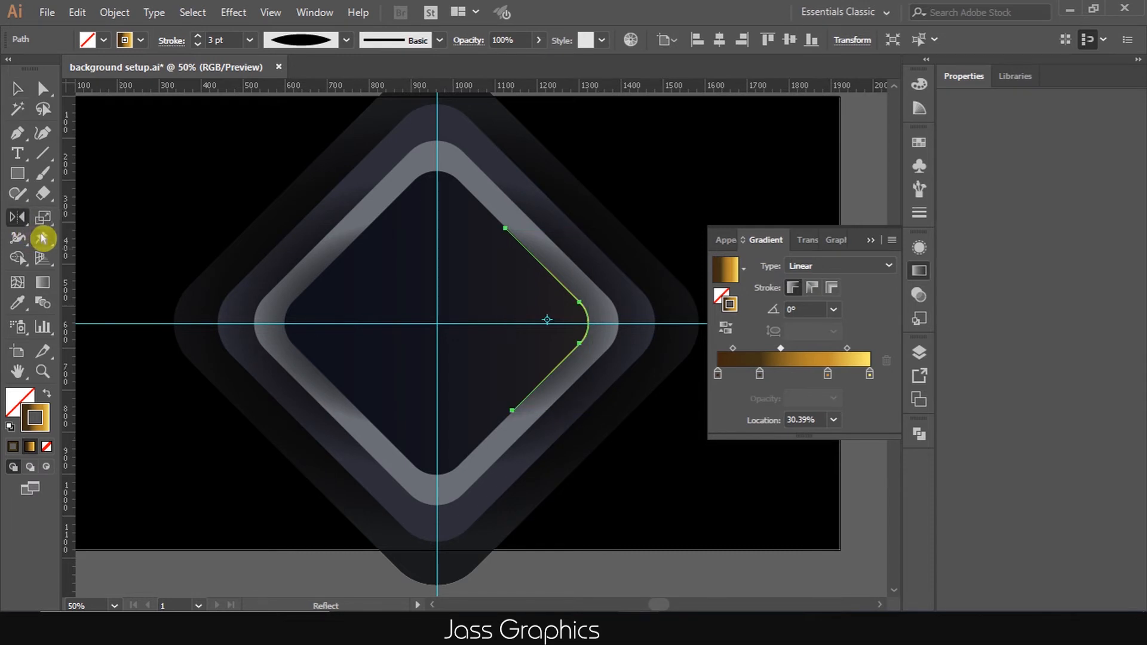
alt+click(437, 212)
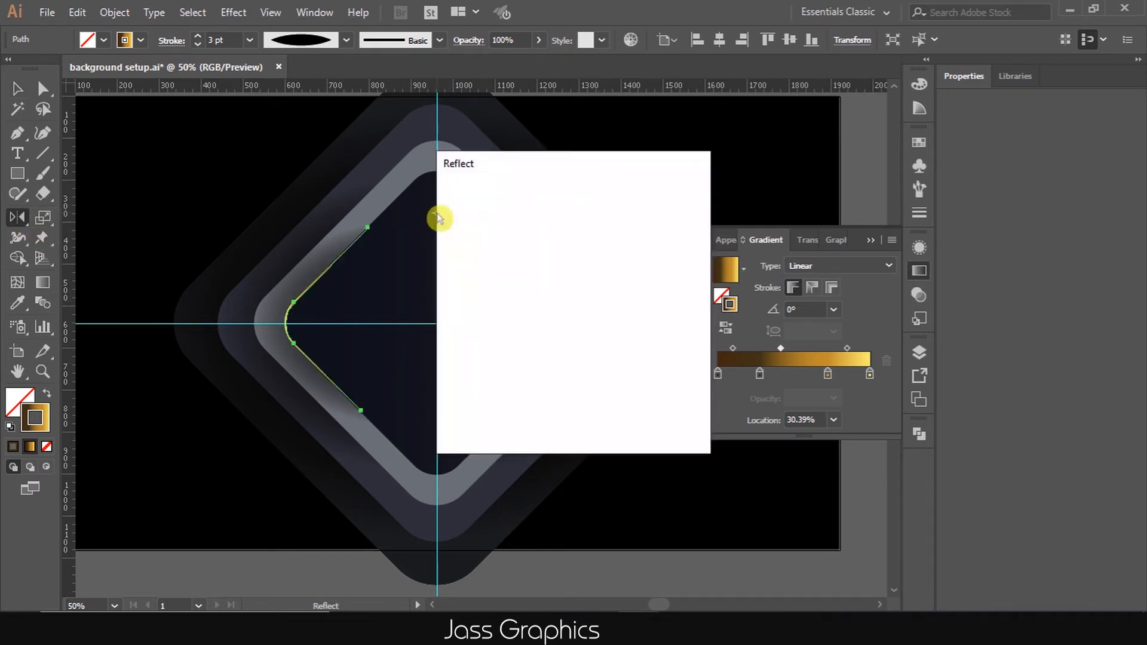
click(490, 417)
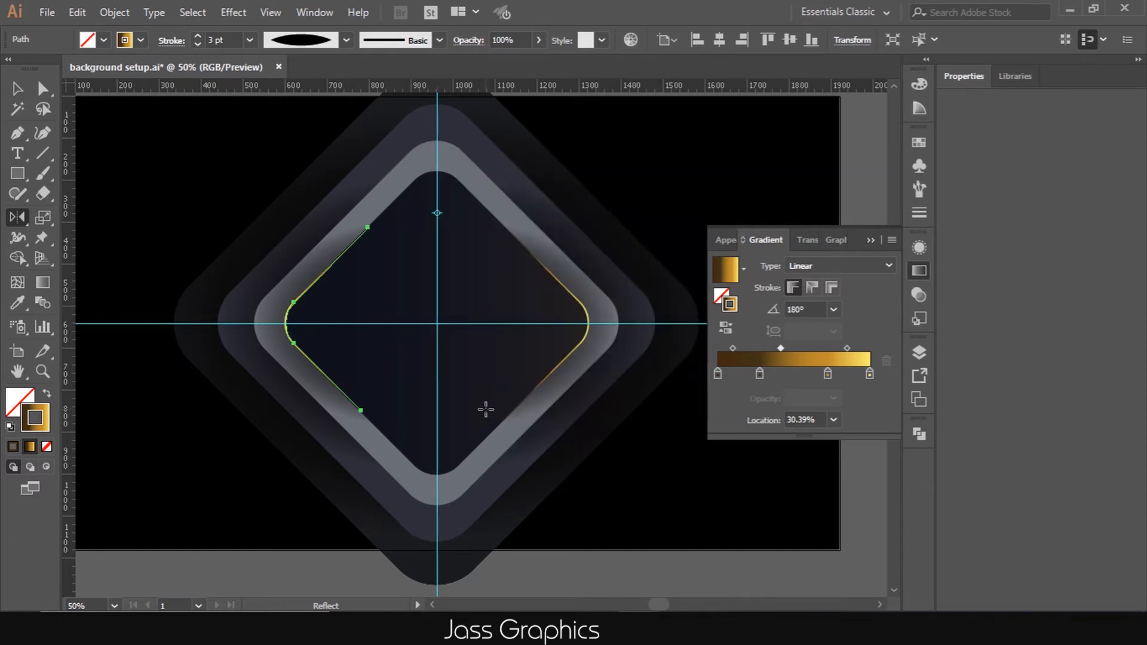
key(v)
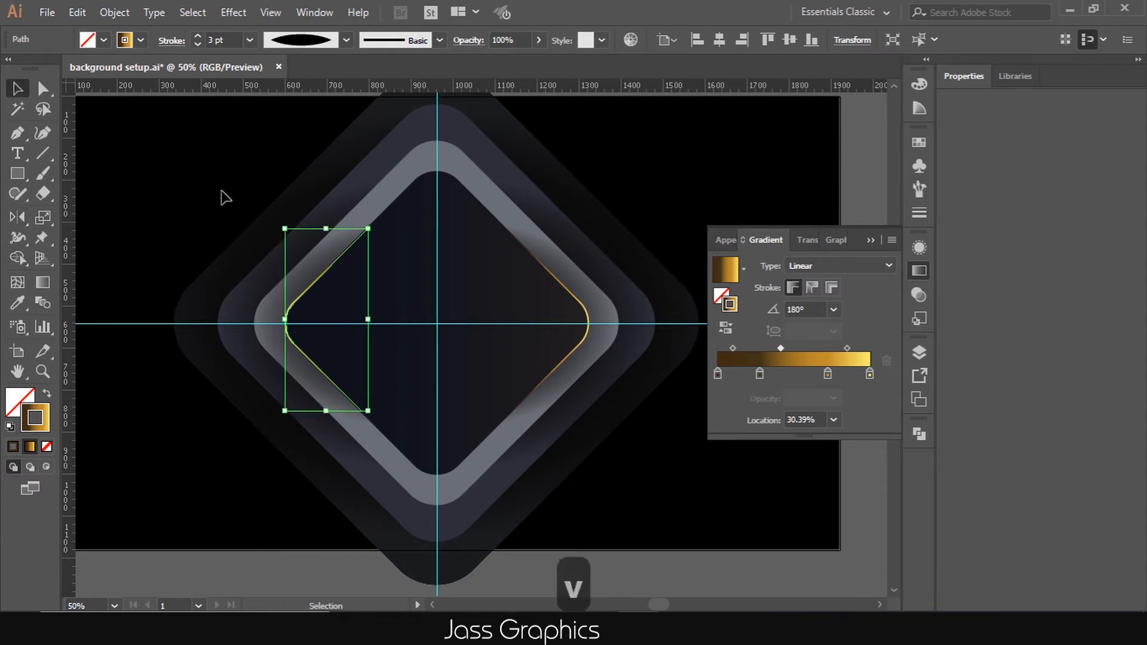
Duplicate both golden paths in place and enlarge the copies from the centre to fit the grey diamond's outer edge
drag(570, 261, 281, 384)
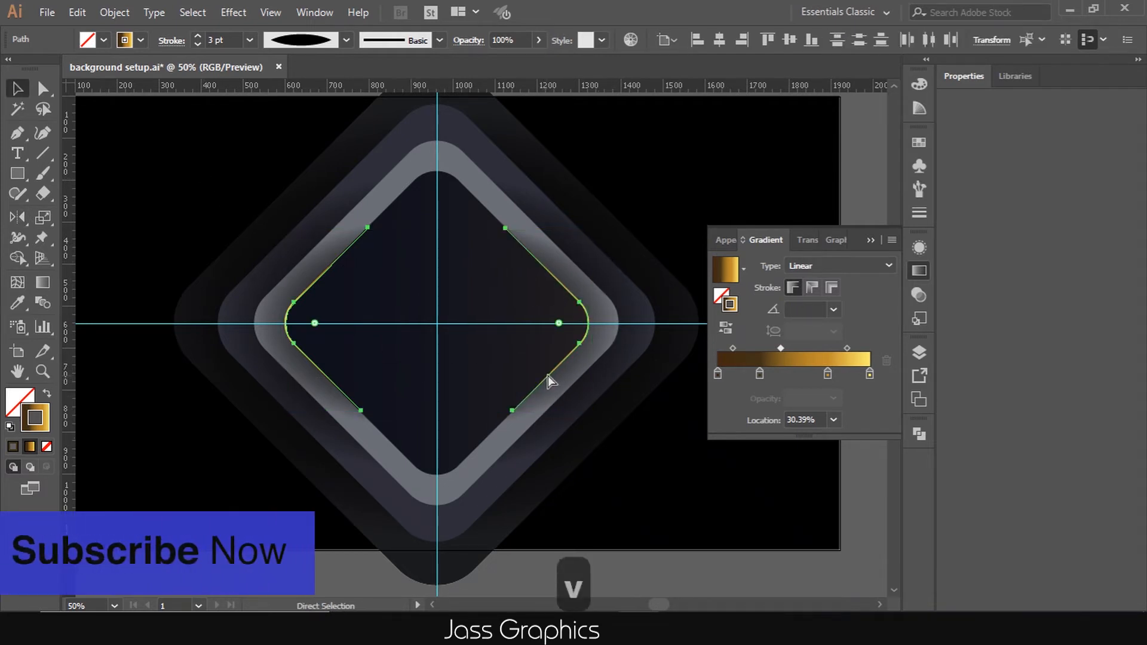
key(ctrl+c)
key(ctrl+f)
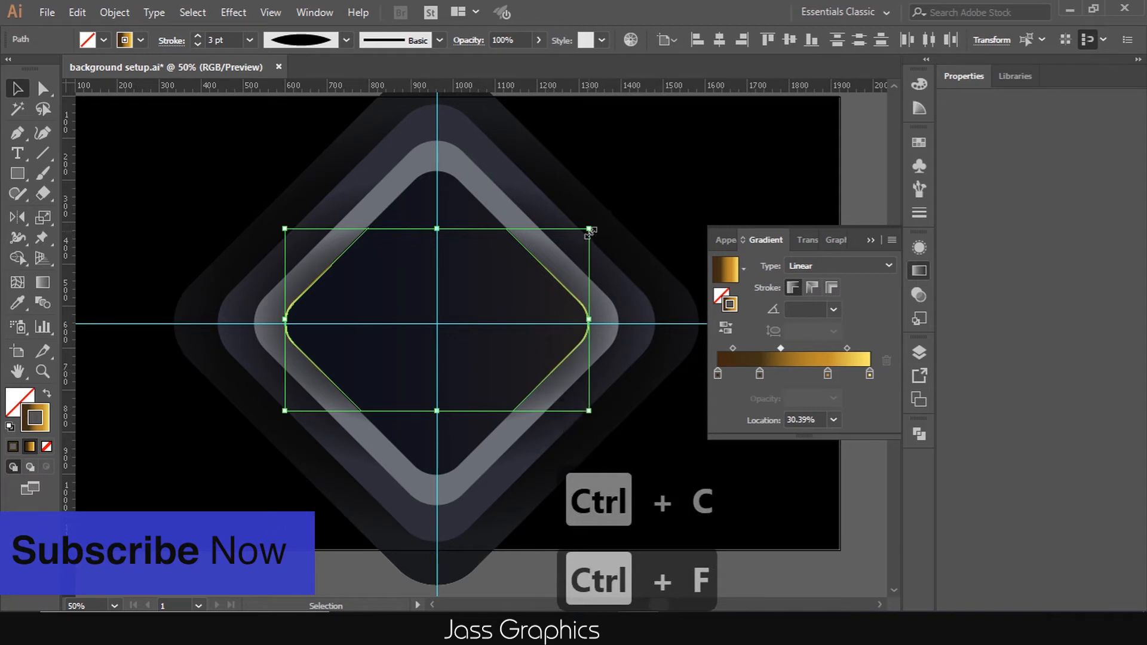
drag(589, 225, 622, 206)
click(689, 198)
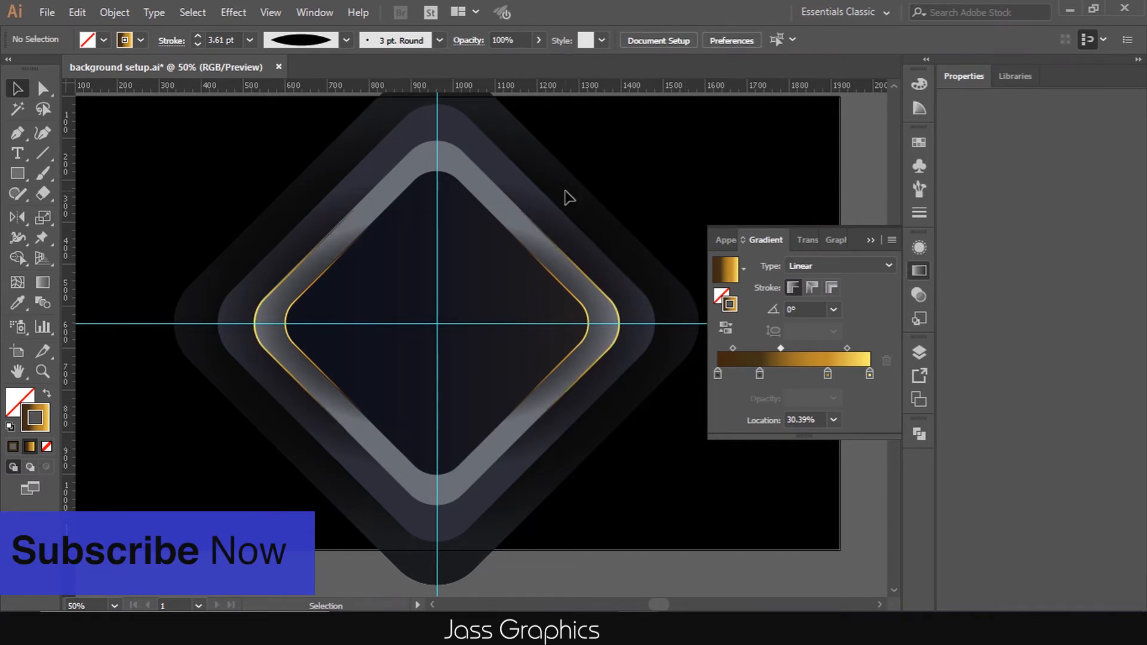
Duplicate the outer pair of golden paths in place and enlarge the copies from the centre to the purple-grey diamond's outer edge
scroll(525, 395, down, 2)
scroll(559, 377, up, 1)
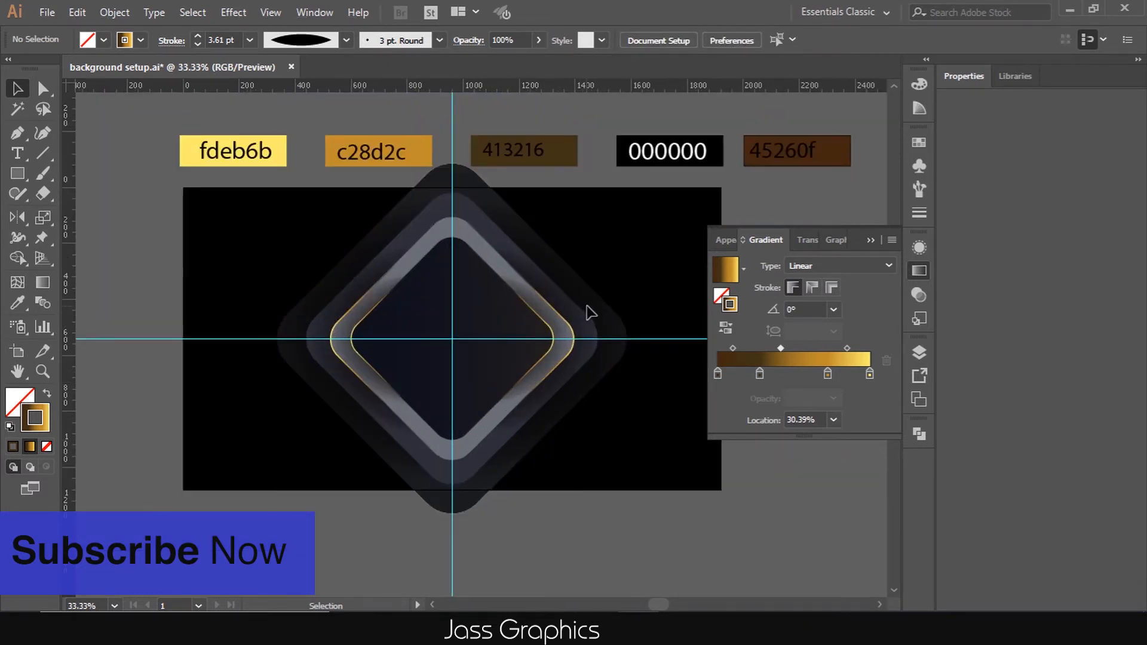
click(572, 344)
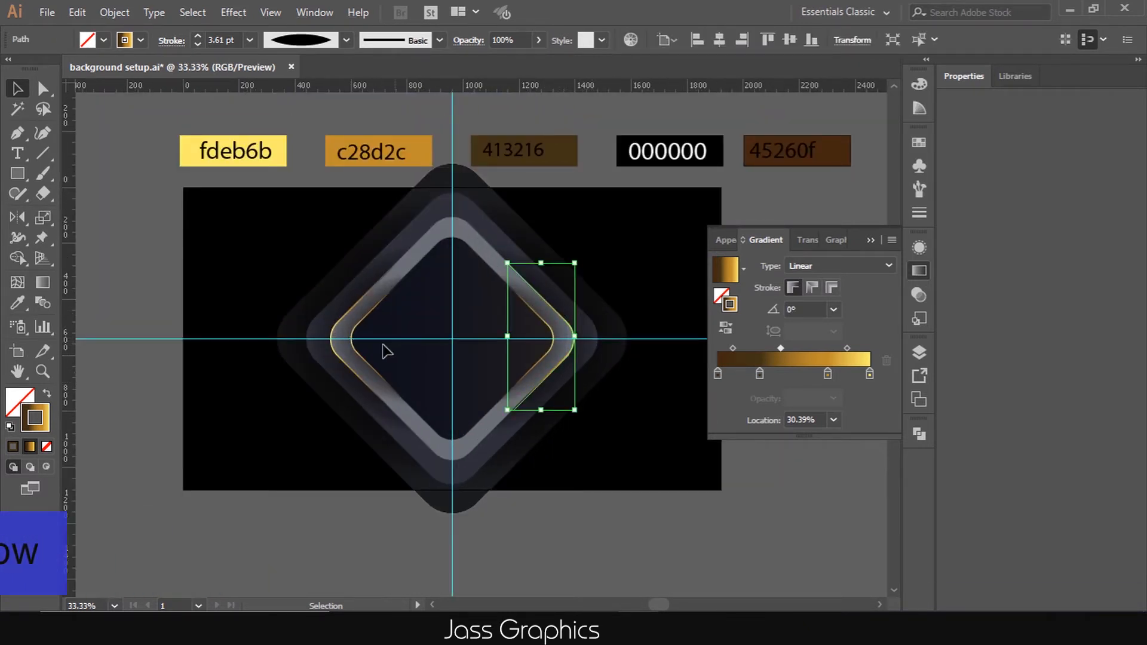
shift+click(338, 338)
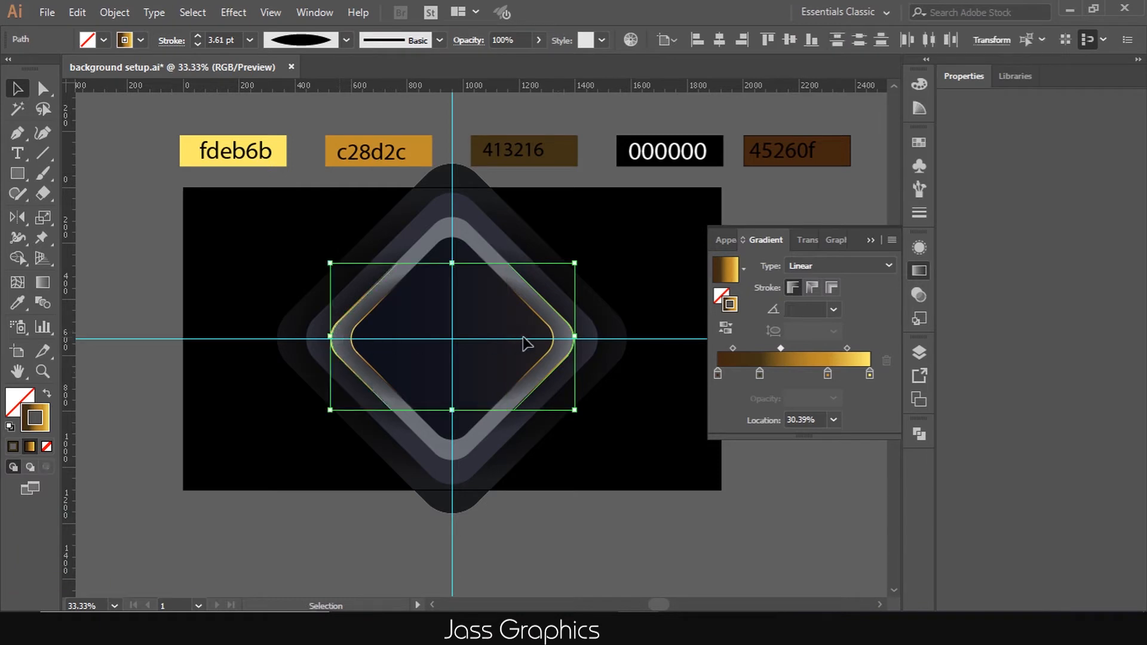
key(ctrl+c)
key(ctrl+f)
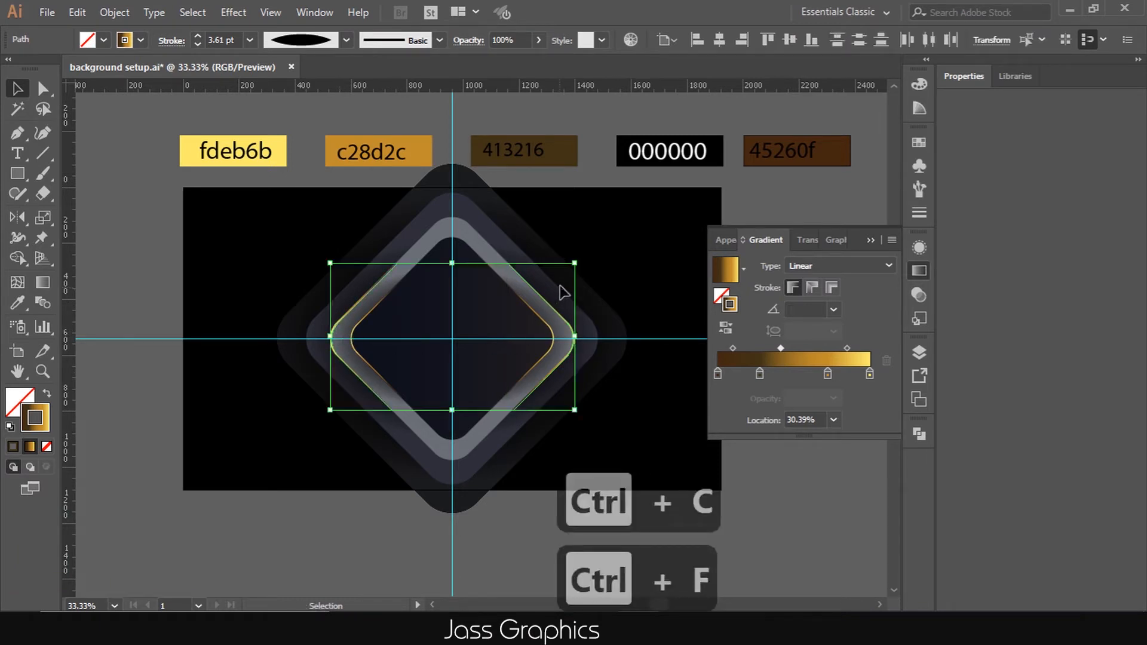
drag(575, 265, 599, 238)
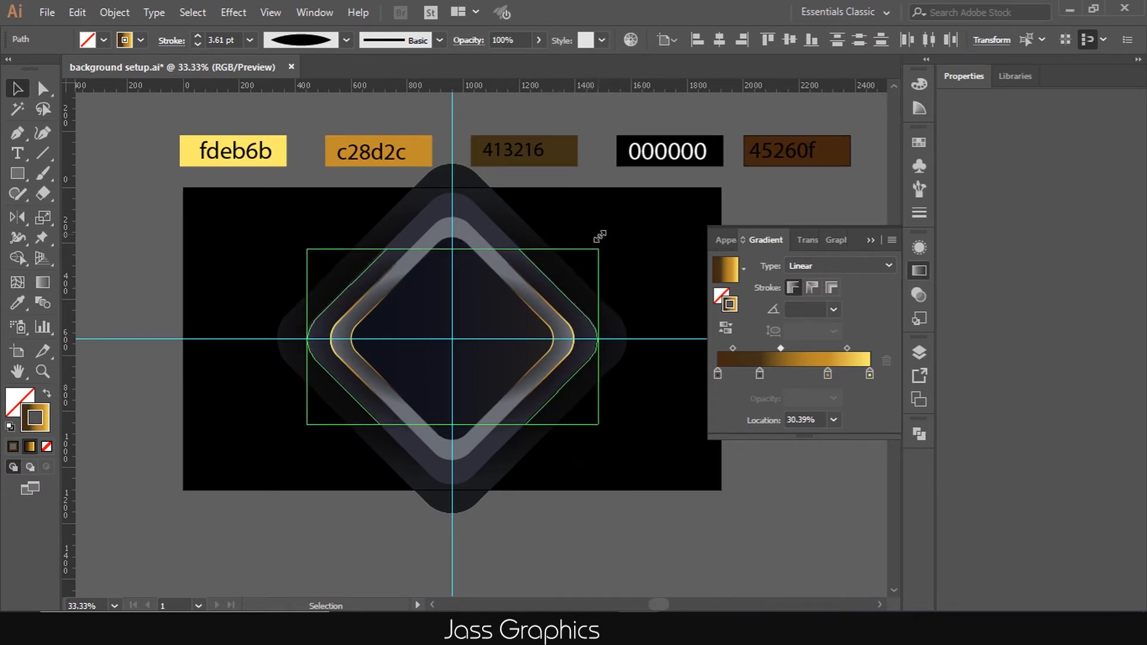
click(642, 385)
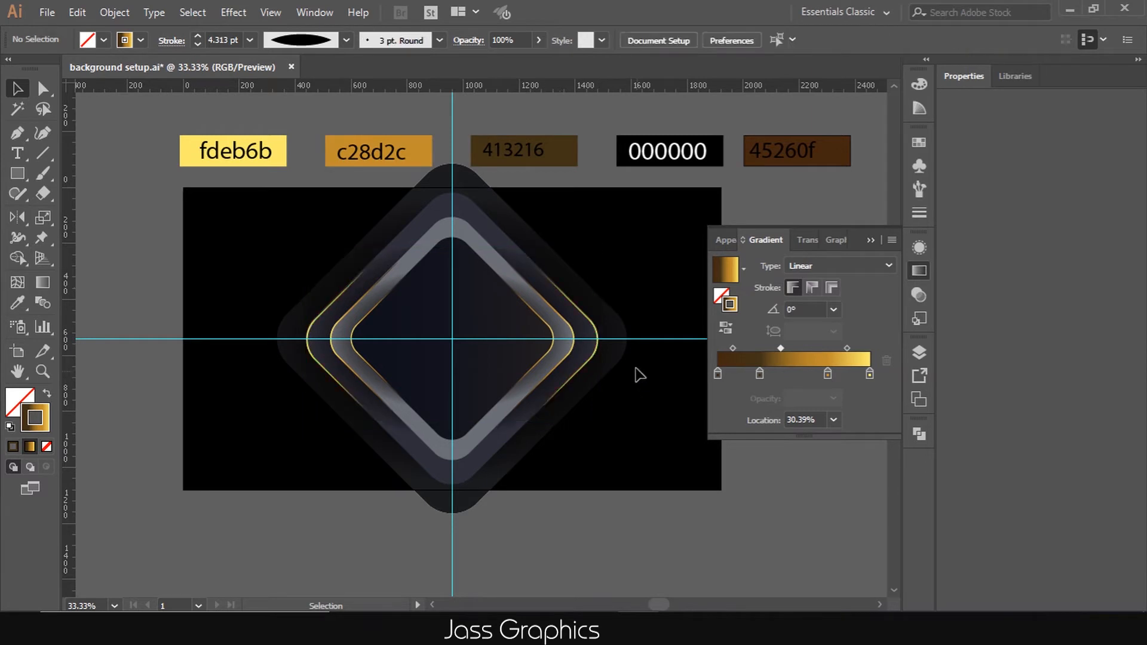
scroll(586, 371, down, 2)
scroll(587, 371, up, 1)
drag(625, 284, 586, 359)
drag(292, 303, 323, 347)
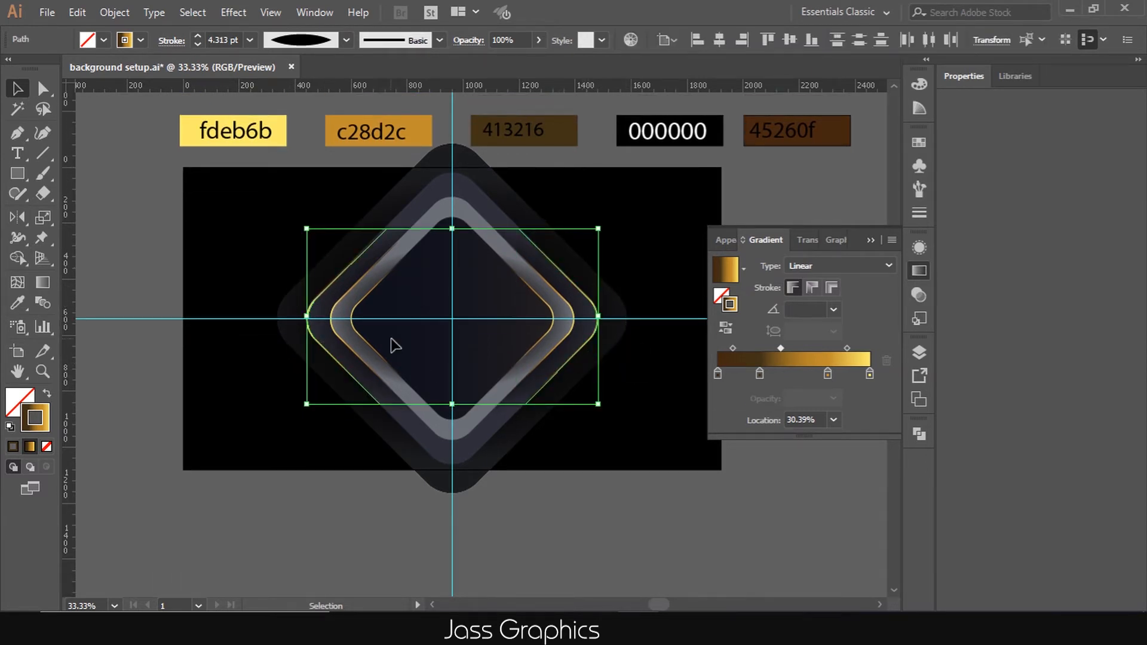
key(ctrl+c)
key(ctrl+f)
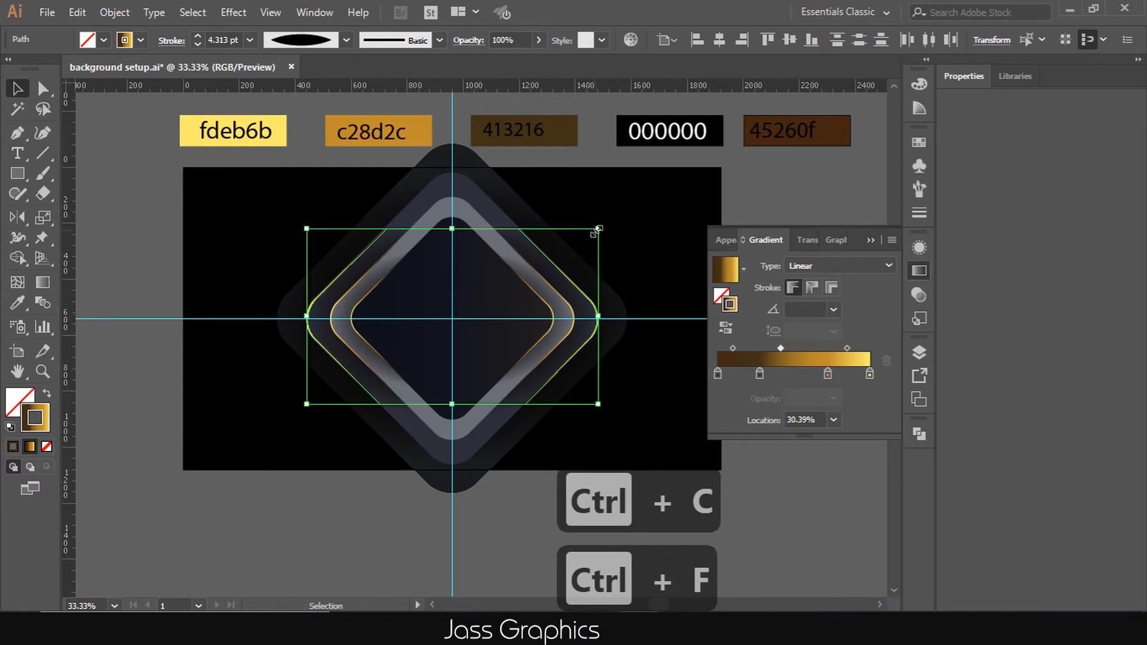
drag(598, 229, 601, 226)
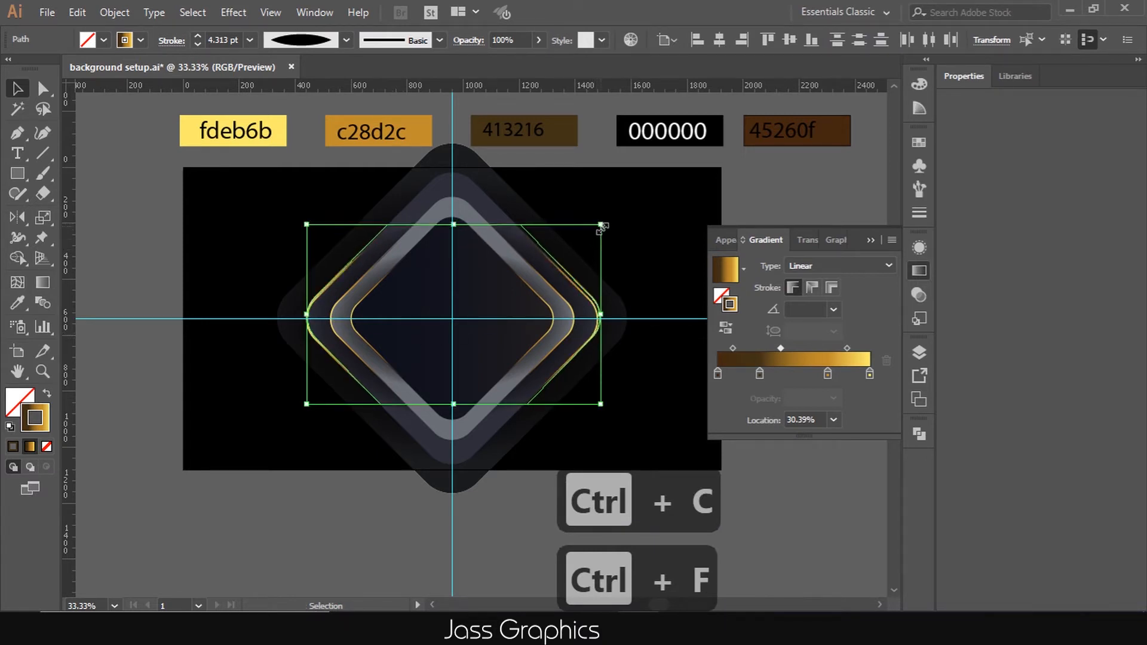
key(Delete)
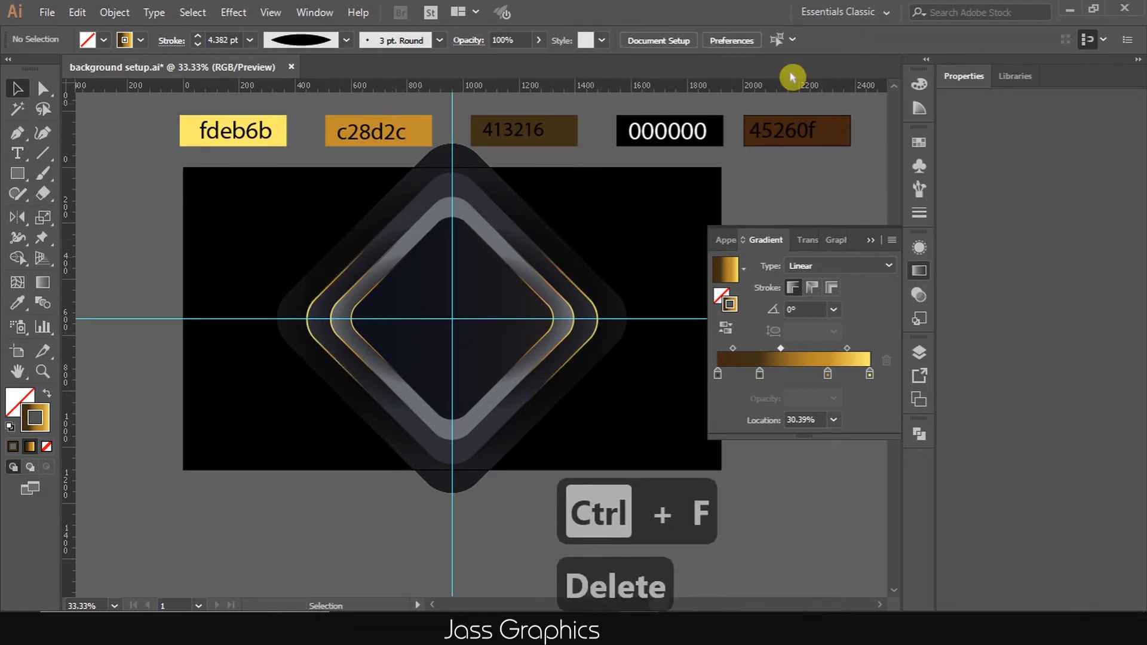
Draw a 45° diagonal line with the Line Segment tool along the outermost diamond's upper-left edge
click(43, 153)
scroll(324, 252, up, 1)
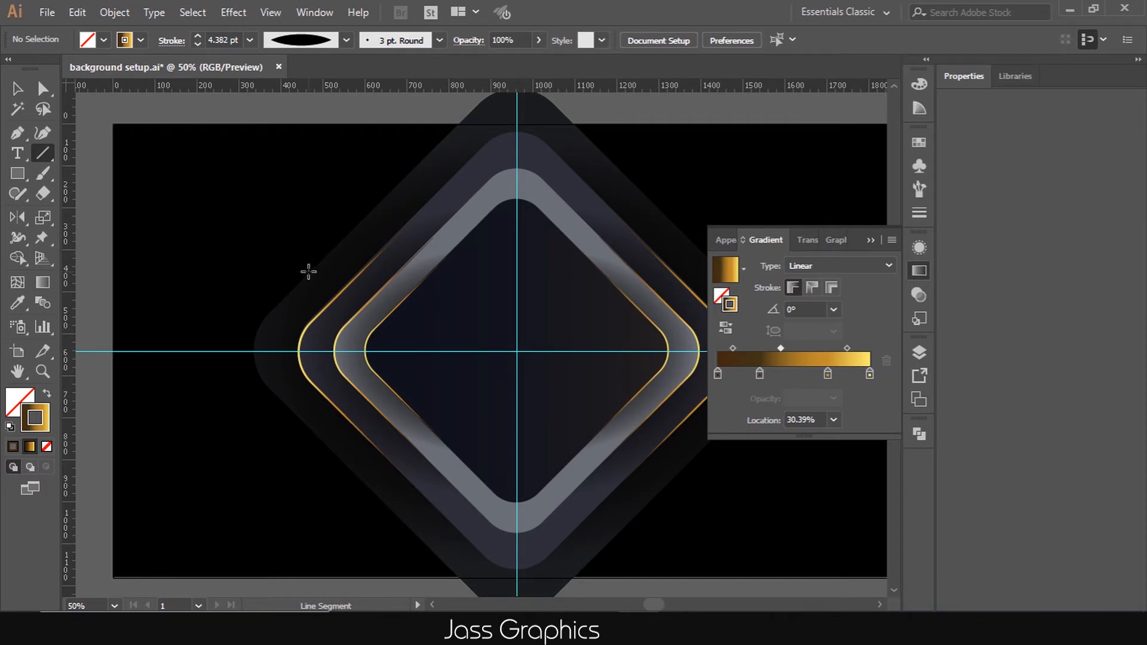
click(325, 263)
click(606, 360)
drag(393, 188, 303, 278)
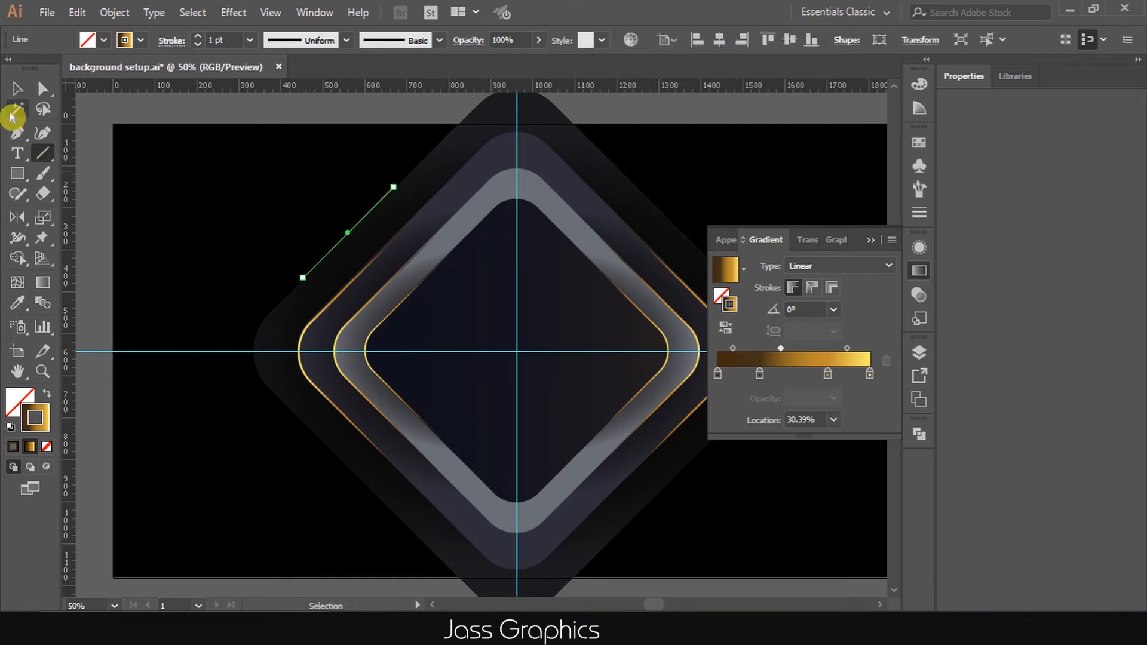
Give the diagonal line the lens-shaped width profile tapering at both ends and a 3 pt stroke
click(17, 89)
click(344, 43)
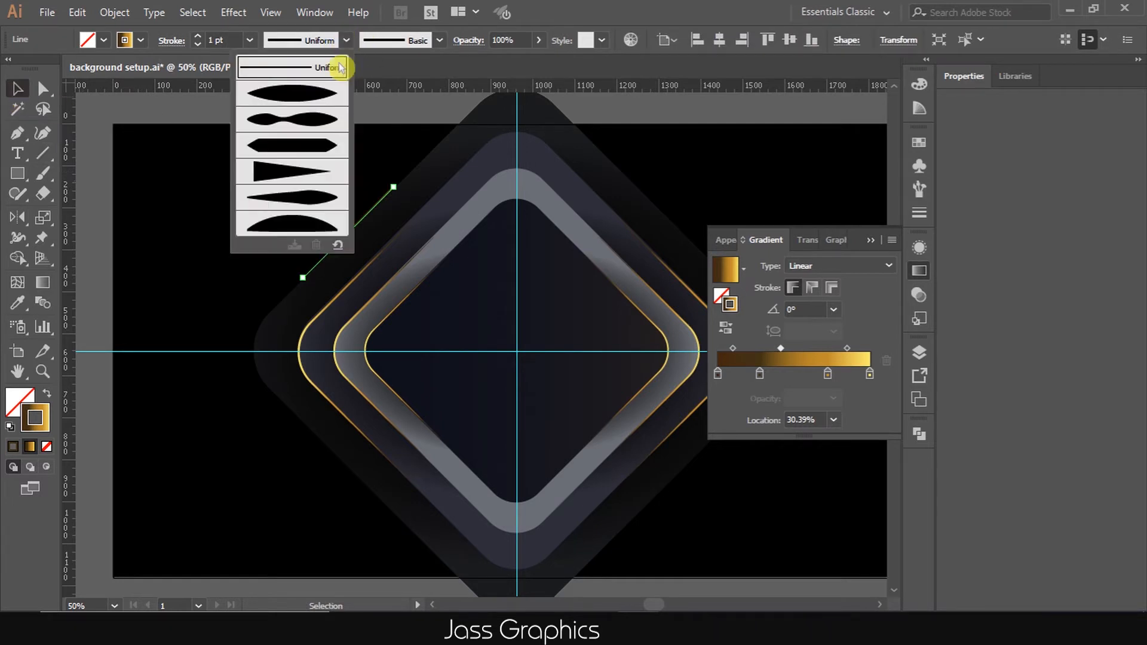
click(326, 98)
click(198, 36)
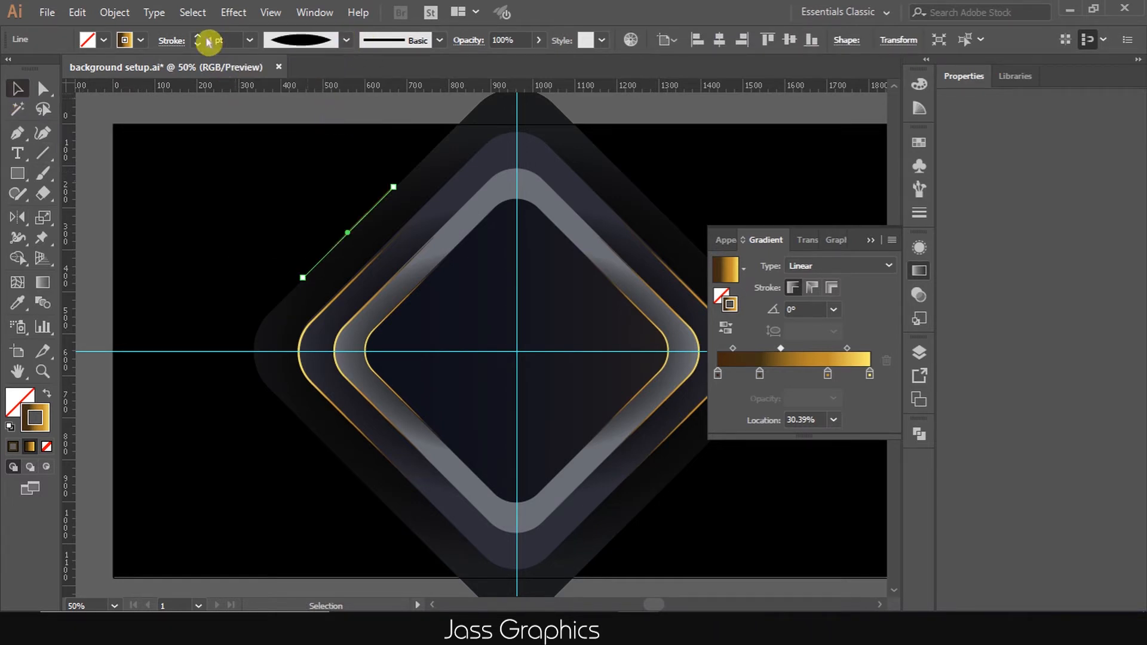
click(198, 36)
click(275, 213)
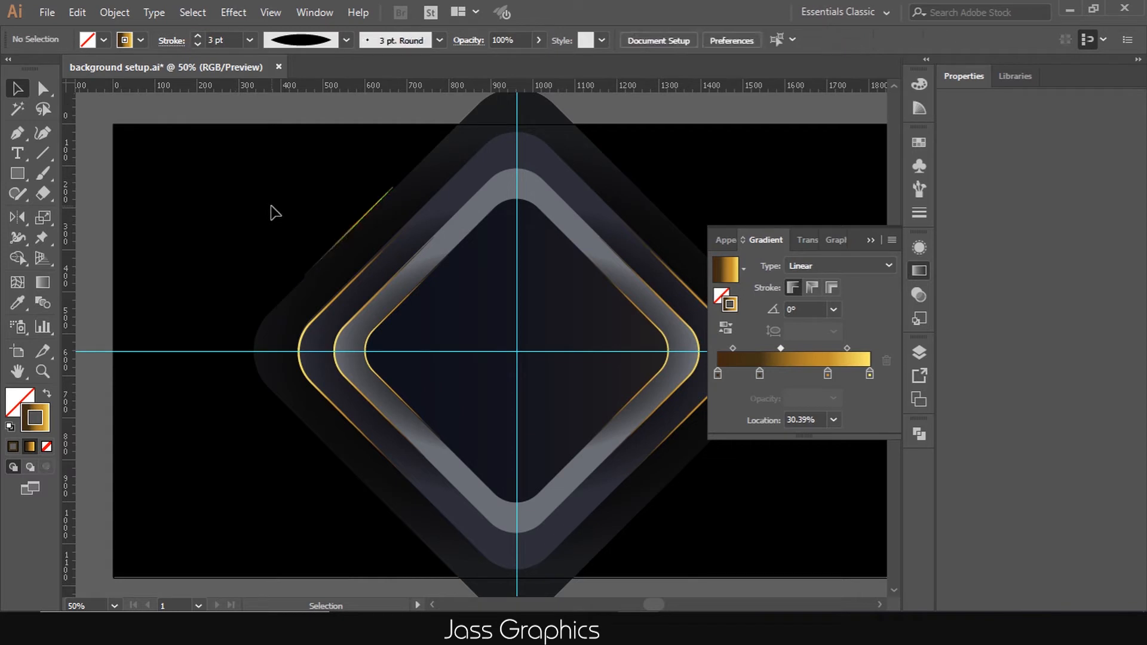
Change the diagonal line's golden stroke gradient to Radial and reverse its colour order
drag(321, 209, 370, 249)
click(814, 266)
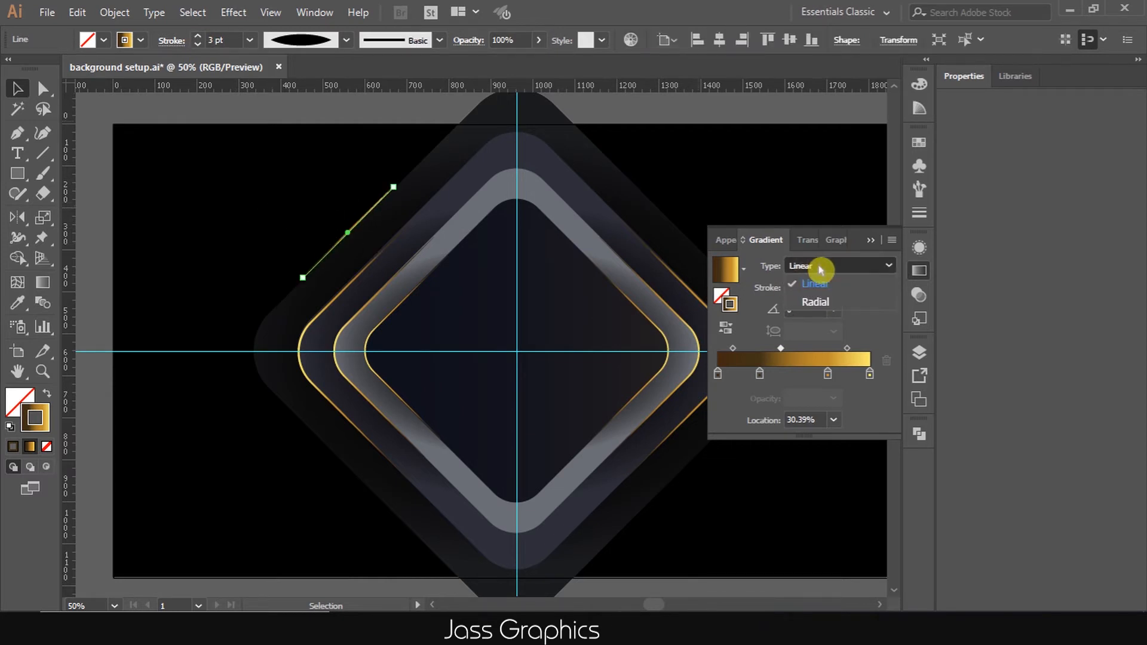
click(816, 302)
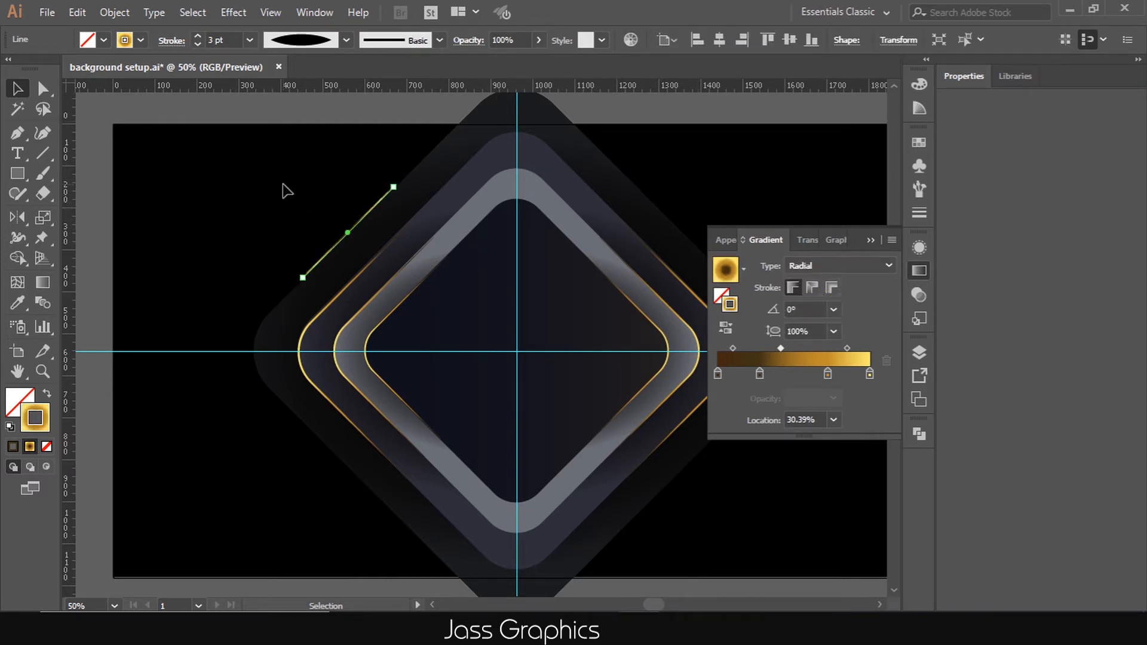
click(727, 329)
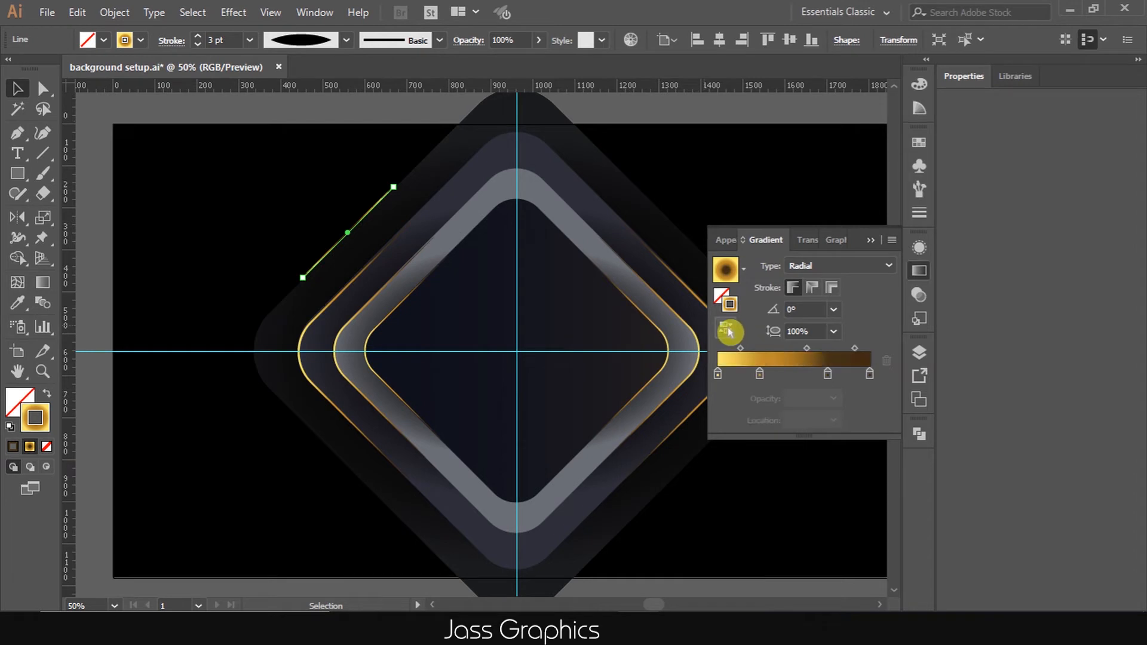
click(287, 188)
scroll(195, 237, down, 1)
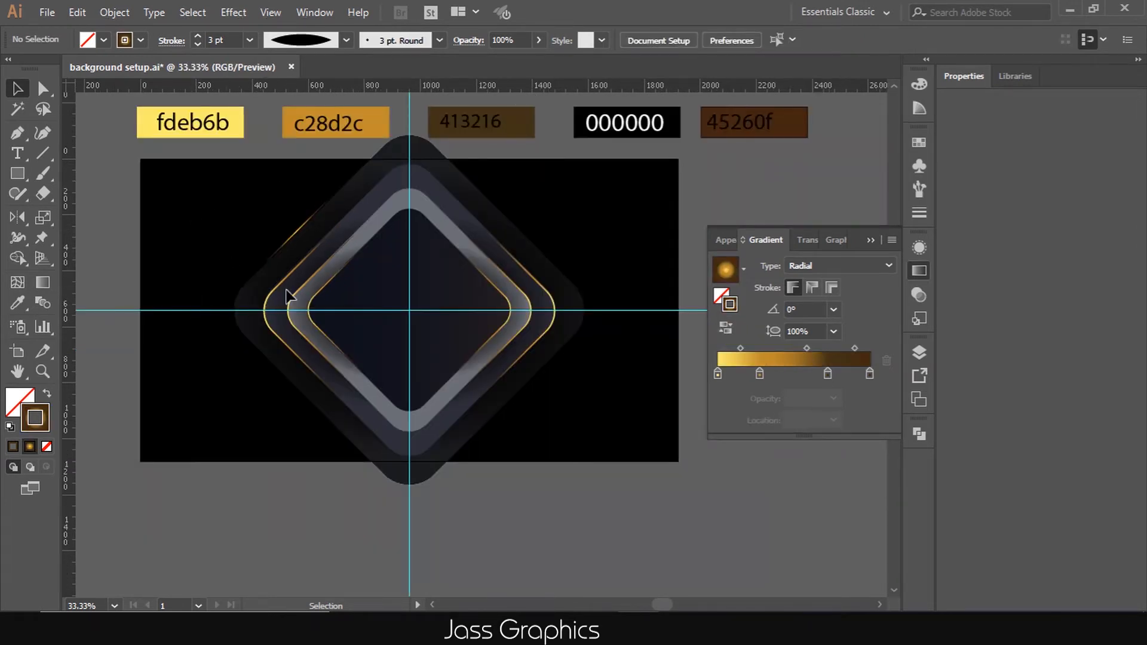
scroll(292, 257, up, 1)
Reflect a copy of the golden diagonal line across the vertical centre guide onto the outermost diamond's upper-right edge
drag(253, 216, 307, 249)
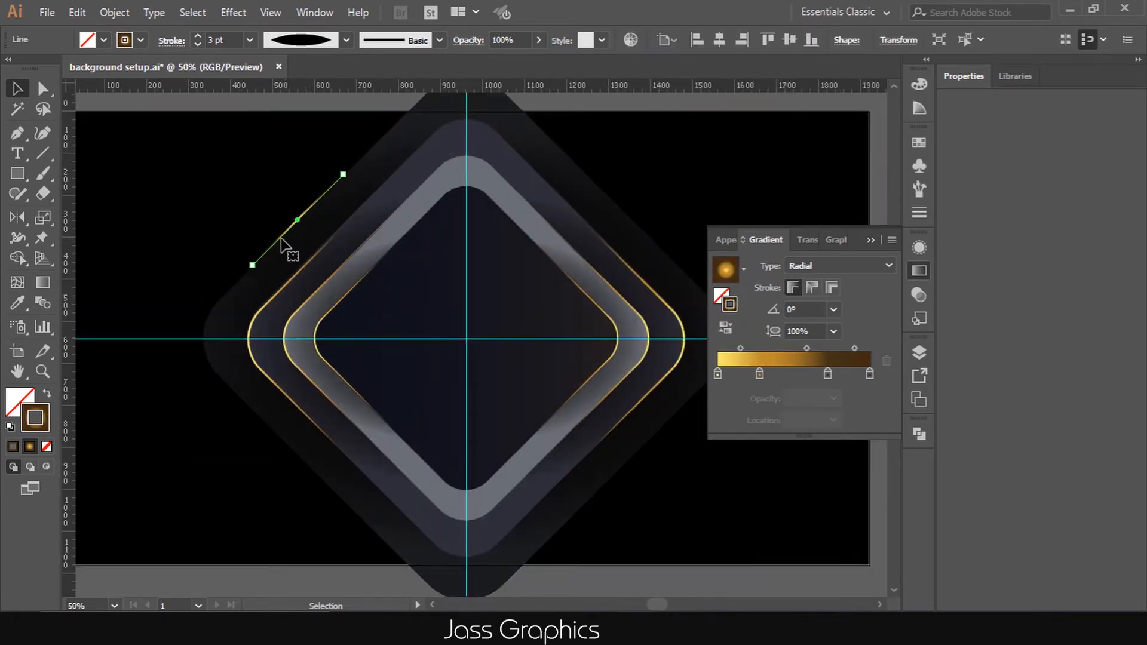
click(17, 217)
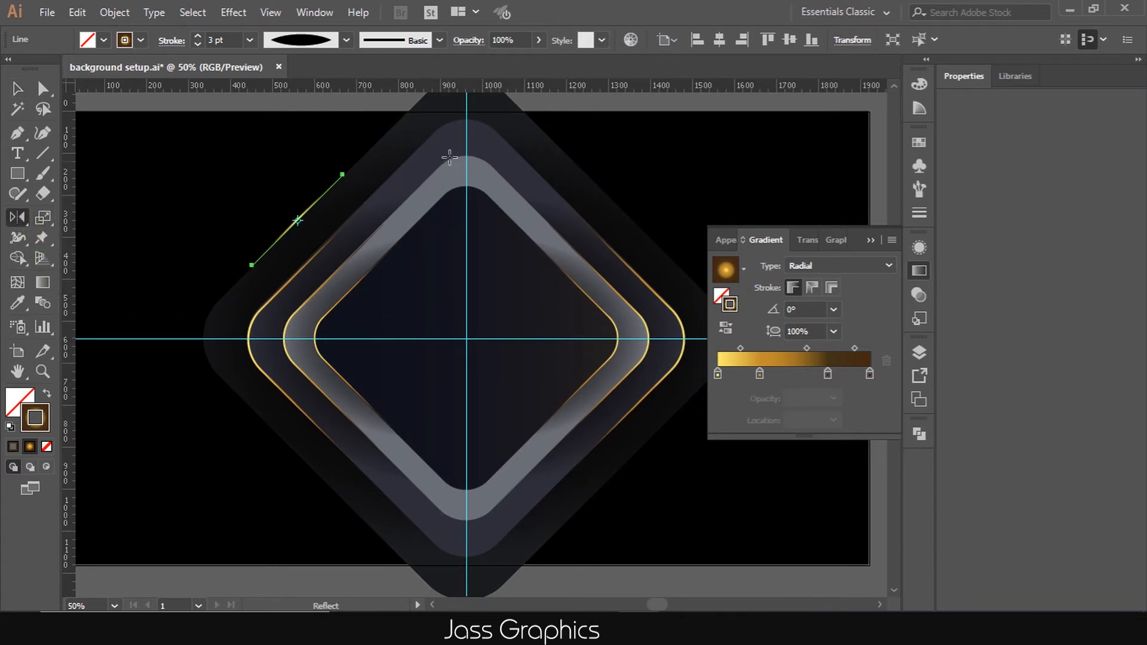
alt+click(466, 126)
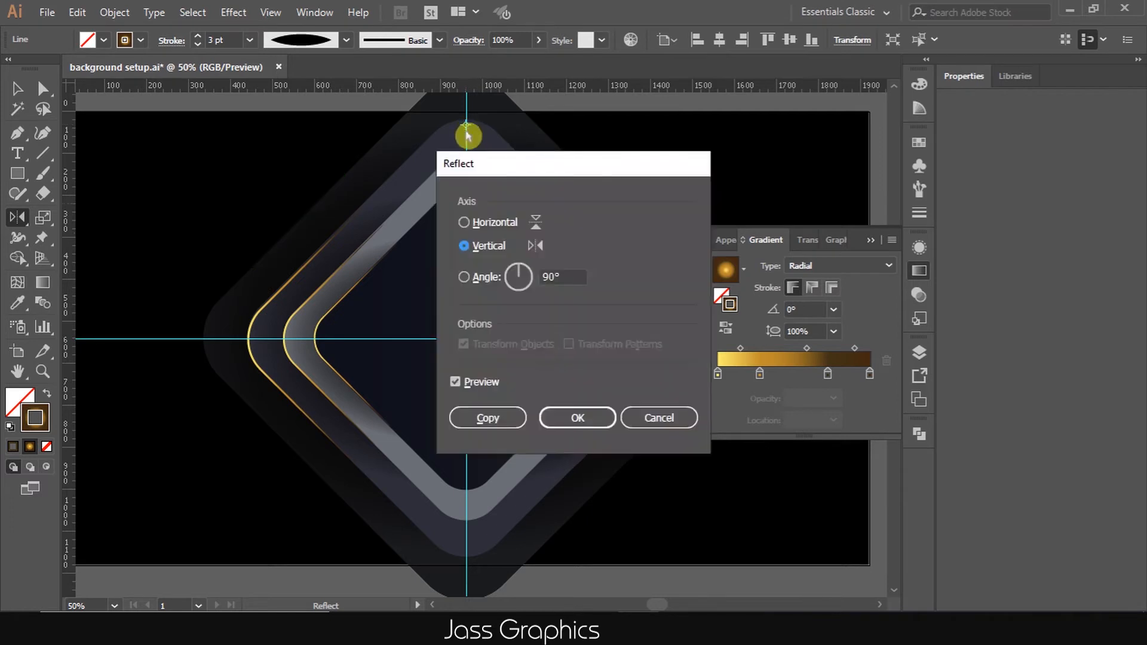
click(489, 417)
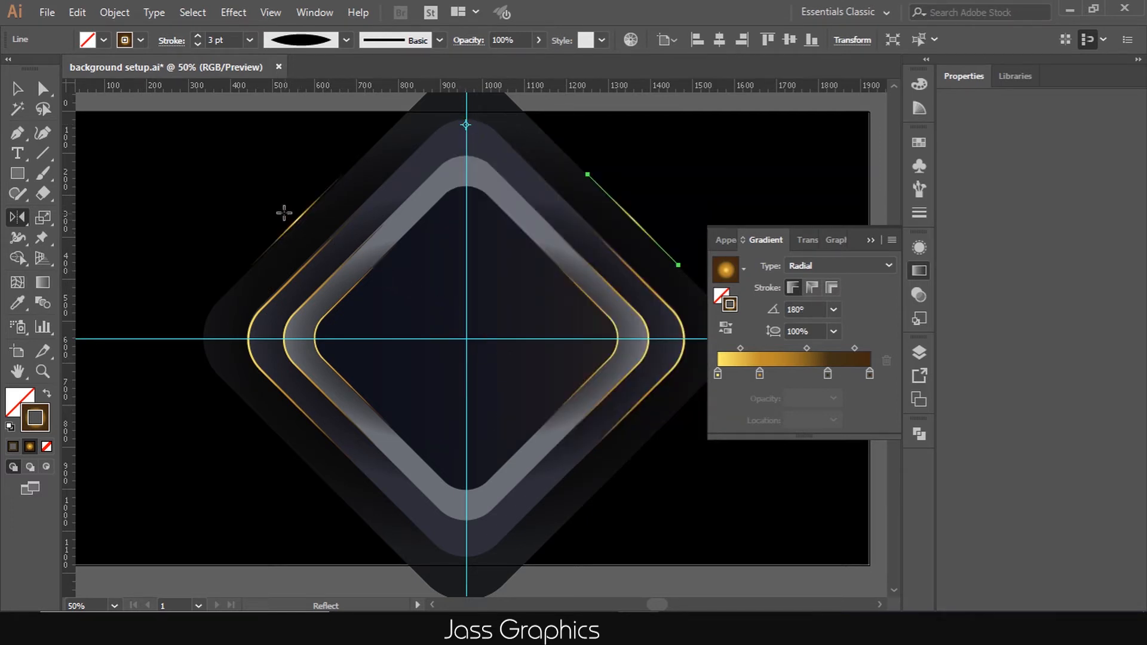
key(v)
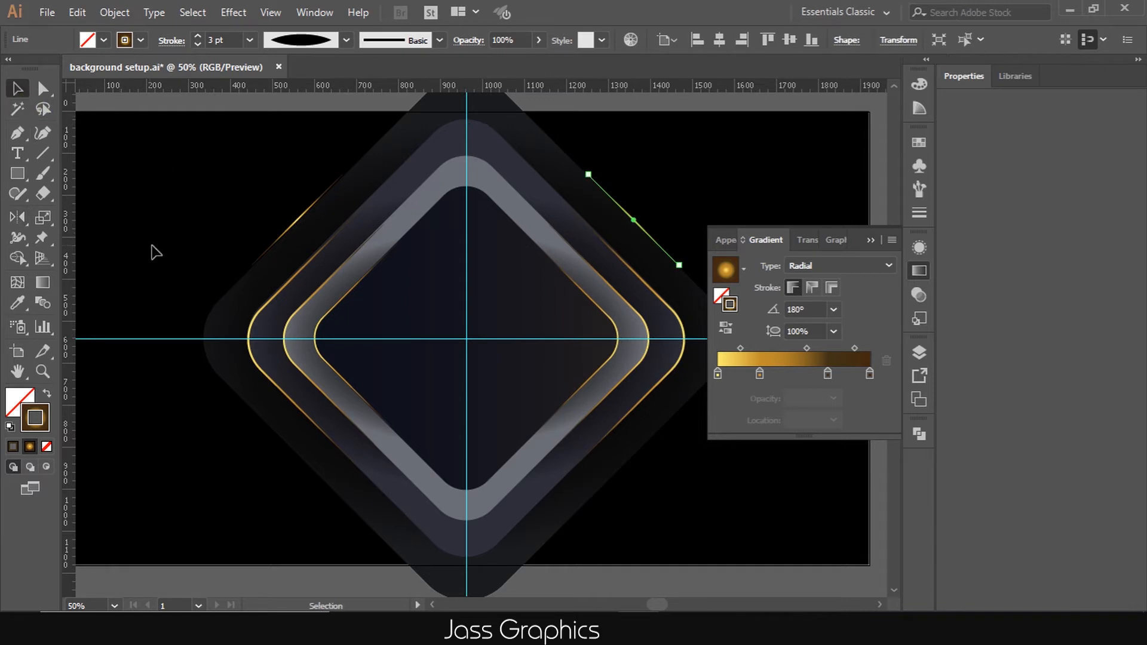
Reflect copies of both upper golden lines across the horizontal centre guide onto the outermost diamond's lower edges
drag(246, 221, 338, 274)
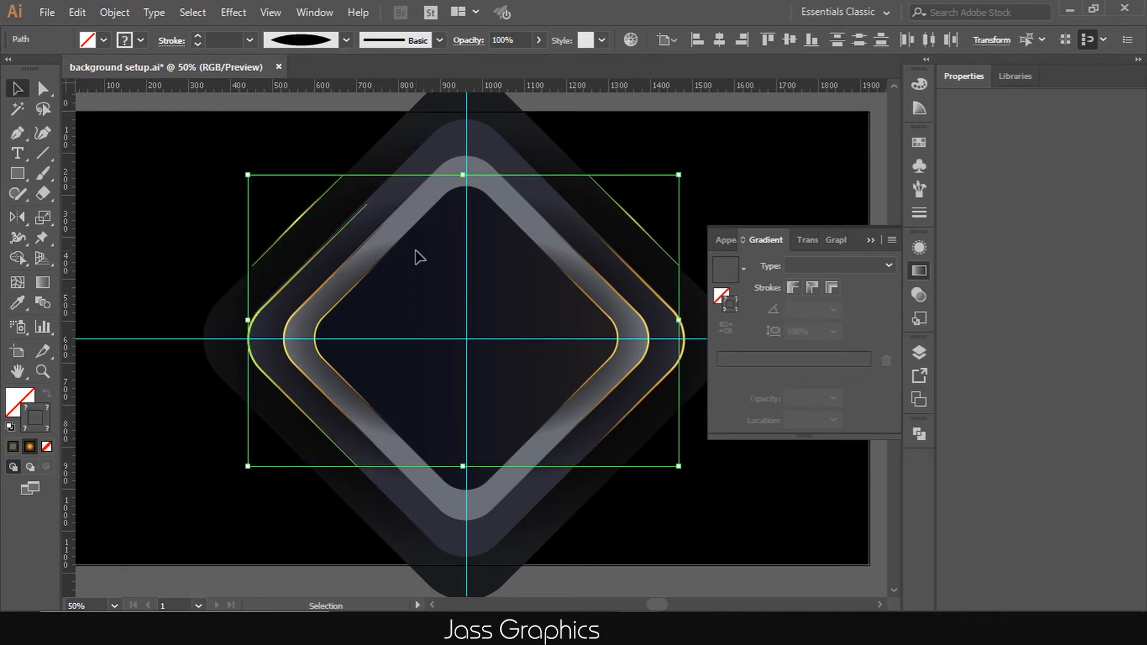
click(163, 189)
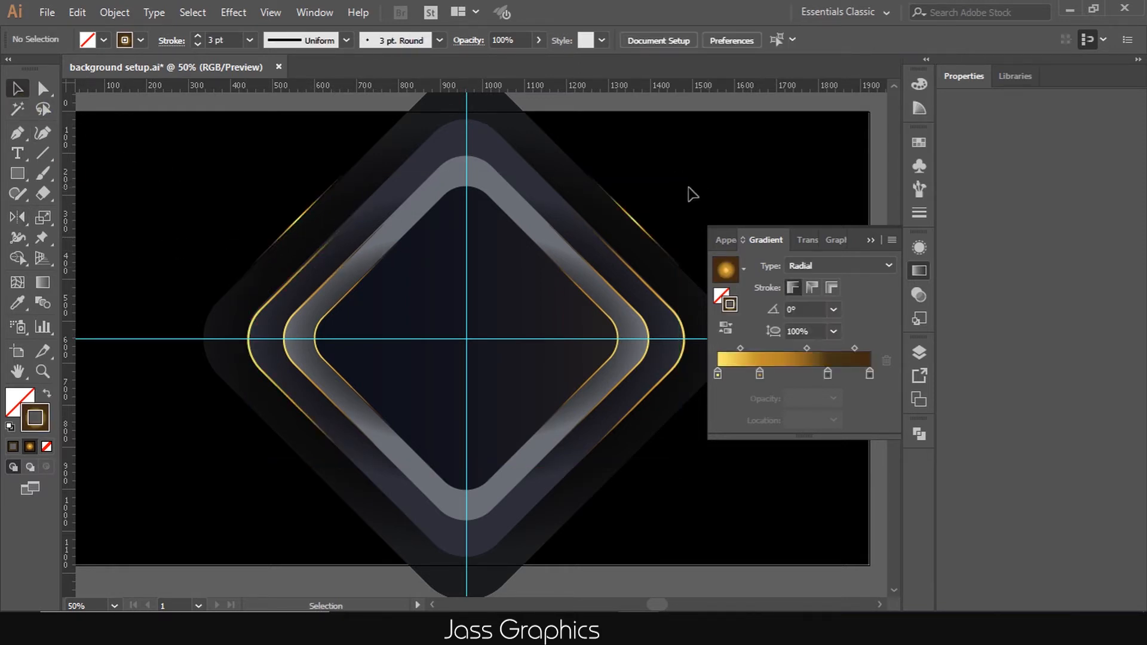
drag(670, 185, 618, 231)
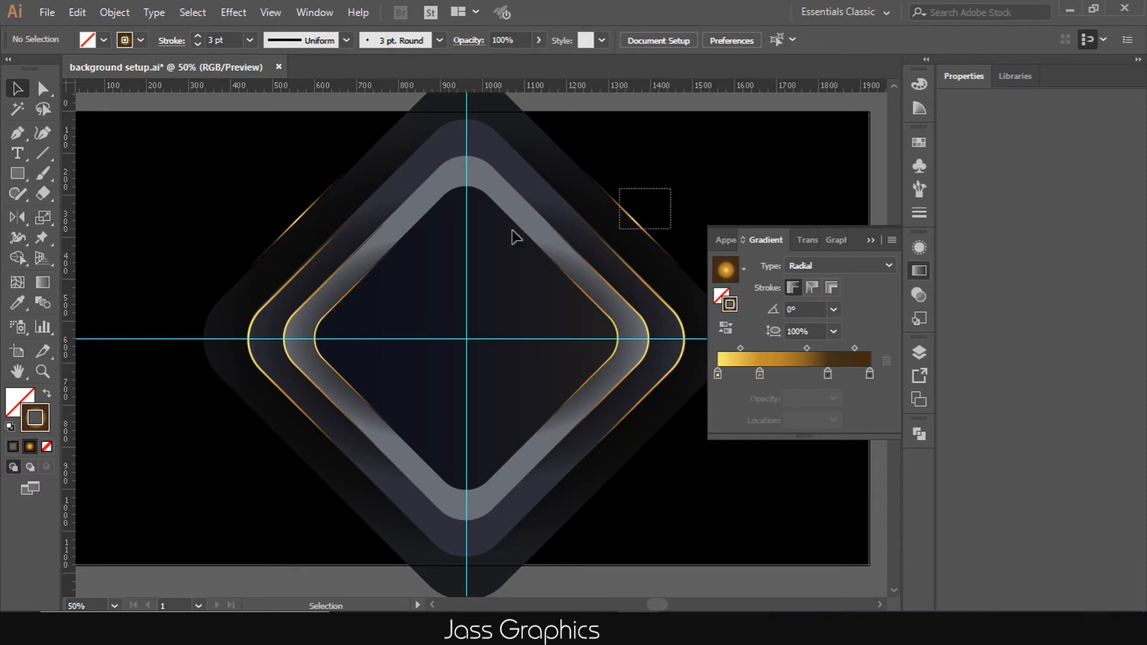
shift+click(298, 219)
click(17, 218)
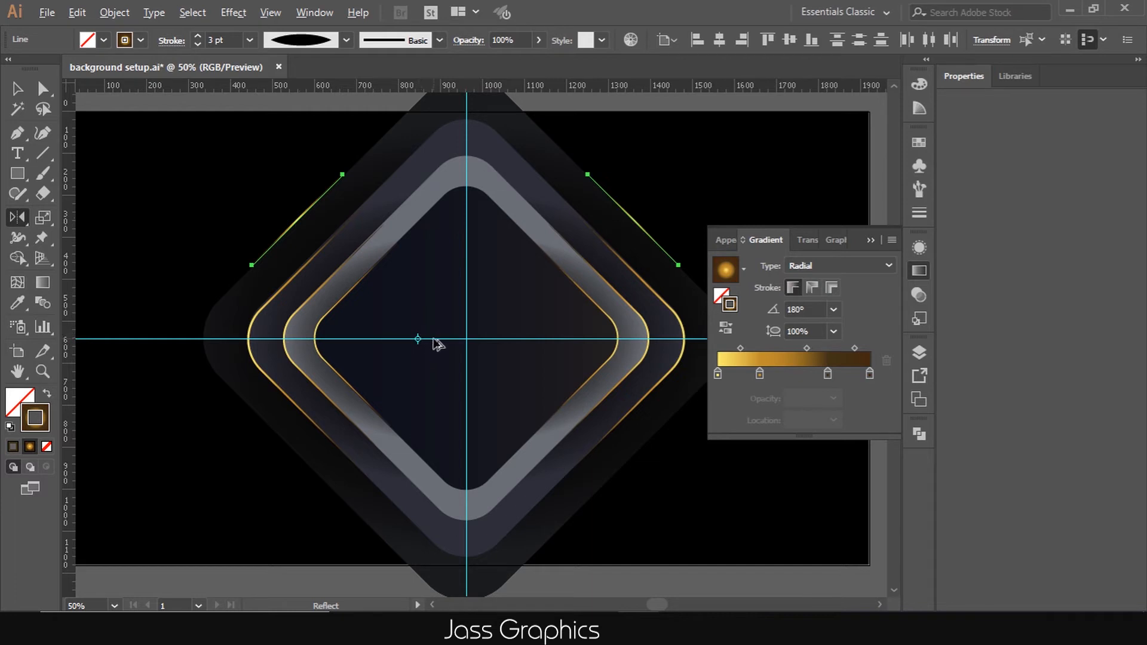
drag(439, 345, 434, 339)
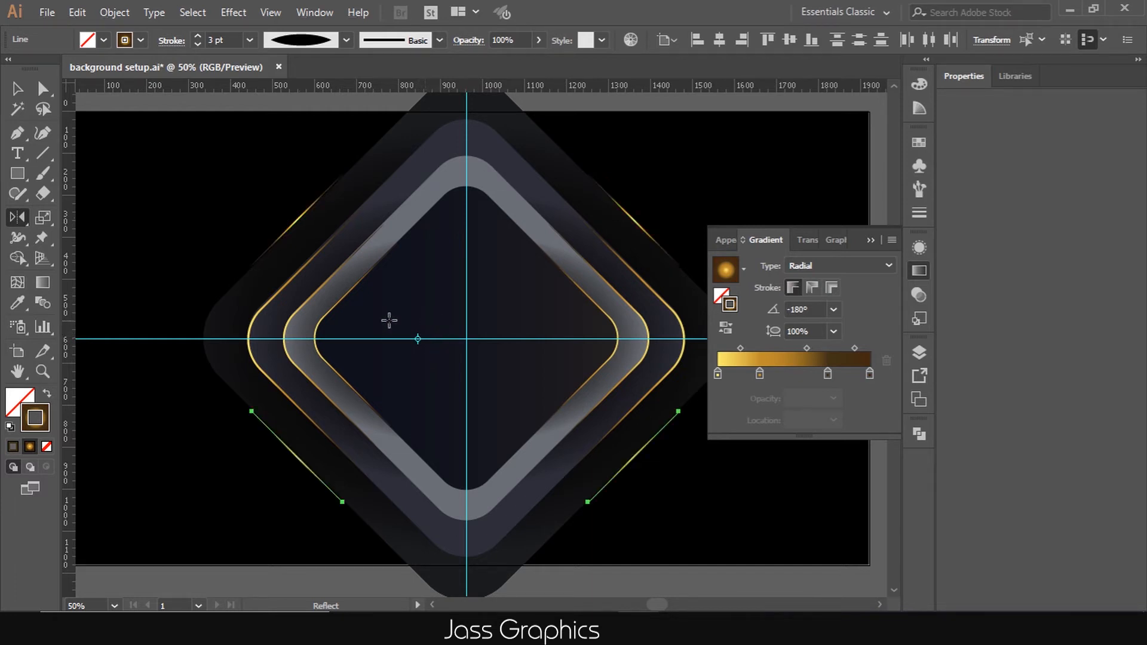
click(15, 91)
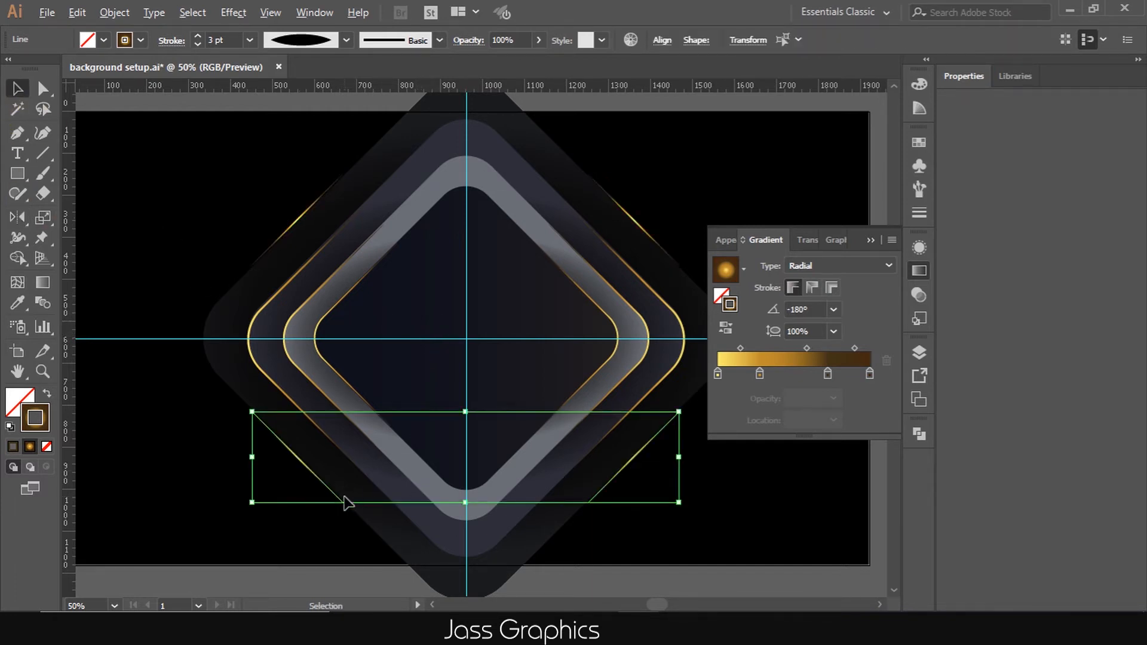
Nudge the lower pair of golden lines two increments right and one up to align them with the diamond's edges
scroll(346, 503, up, 1)
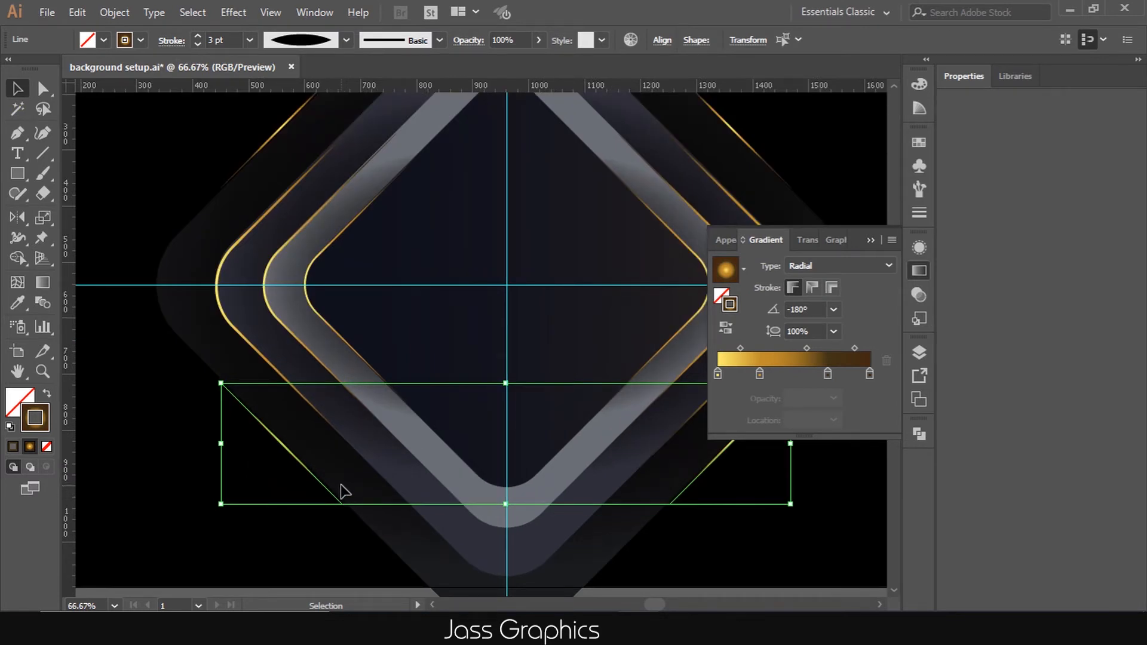
key(Right)
key(Up)
key(Right)
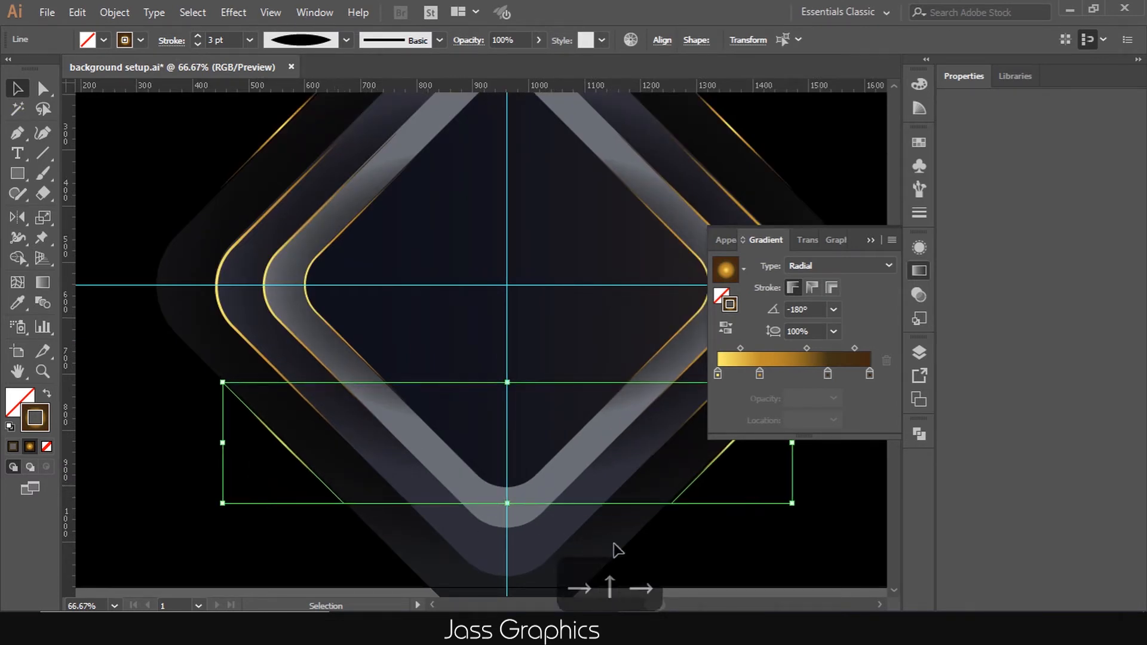
click(725, 560)
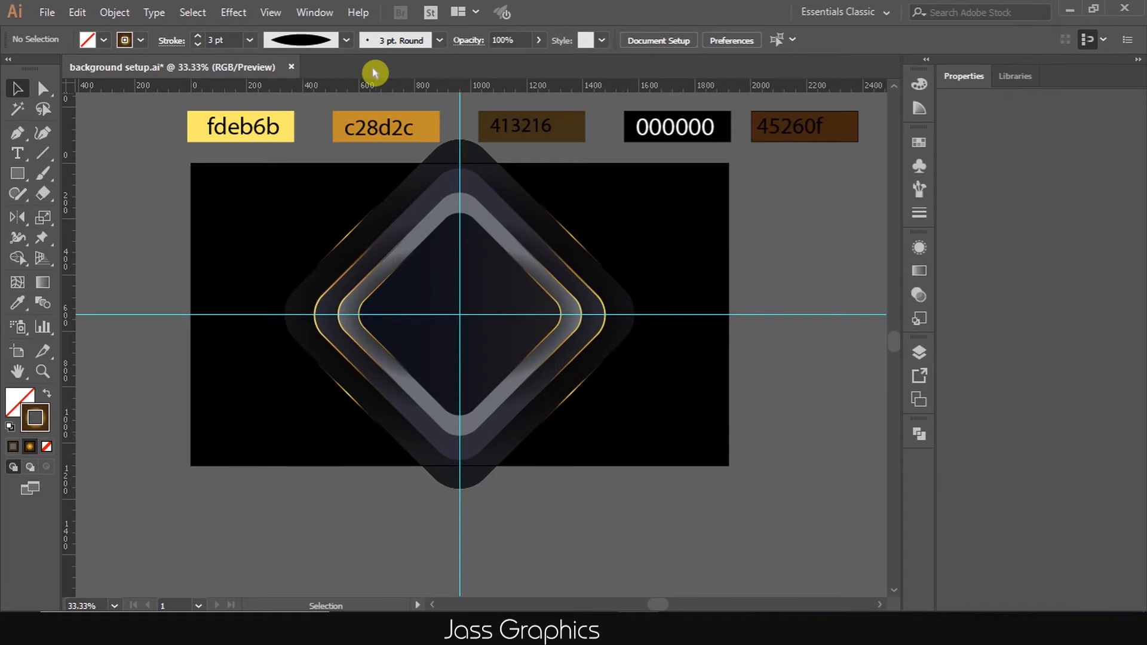
Create a new 1920 x 1080 px Web-Large document with CMYK Color mode
right_click(378, 67)
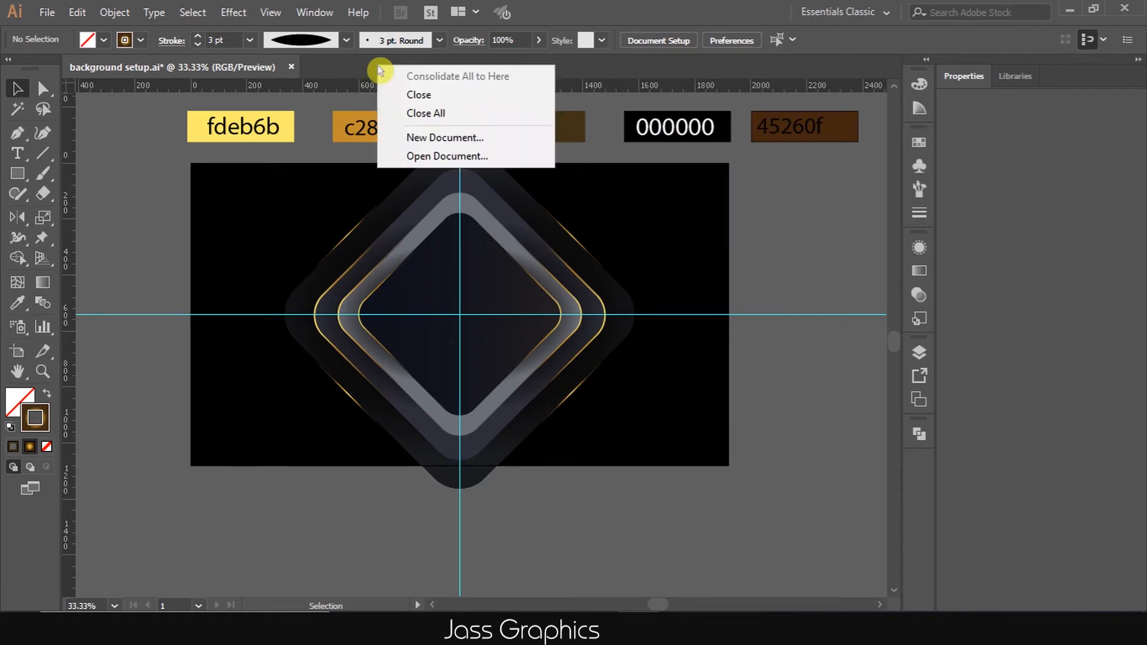
click(420, 138)
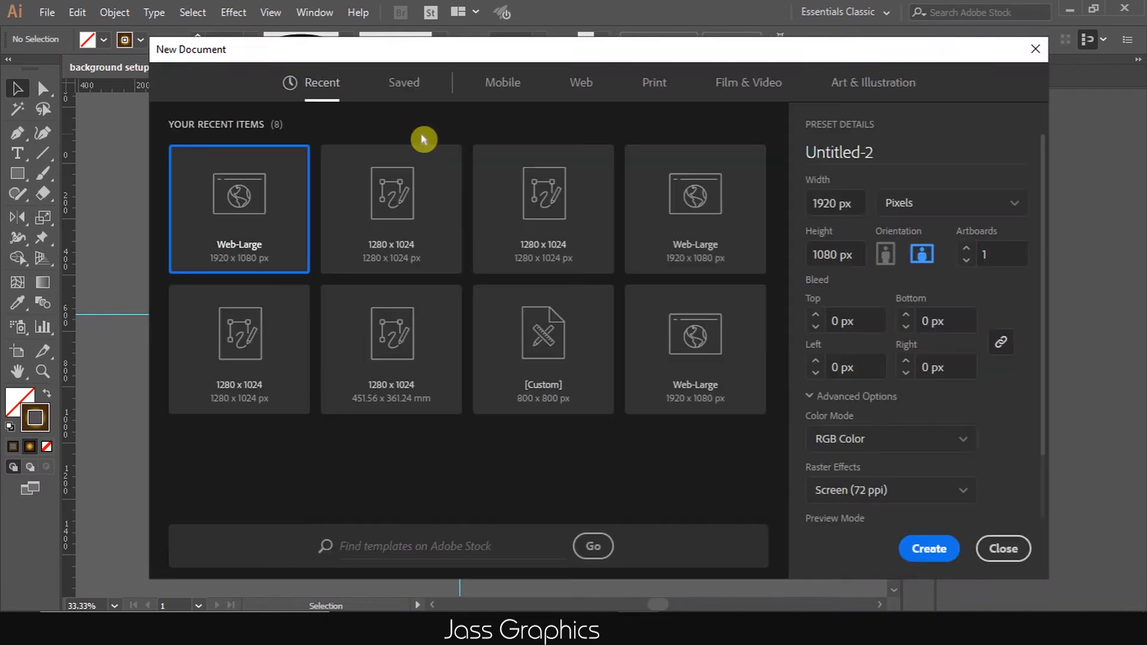
click(930, 454)
click(869, 427)
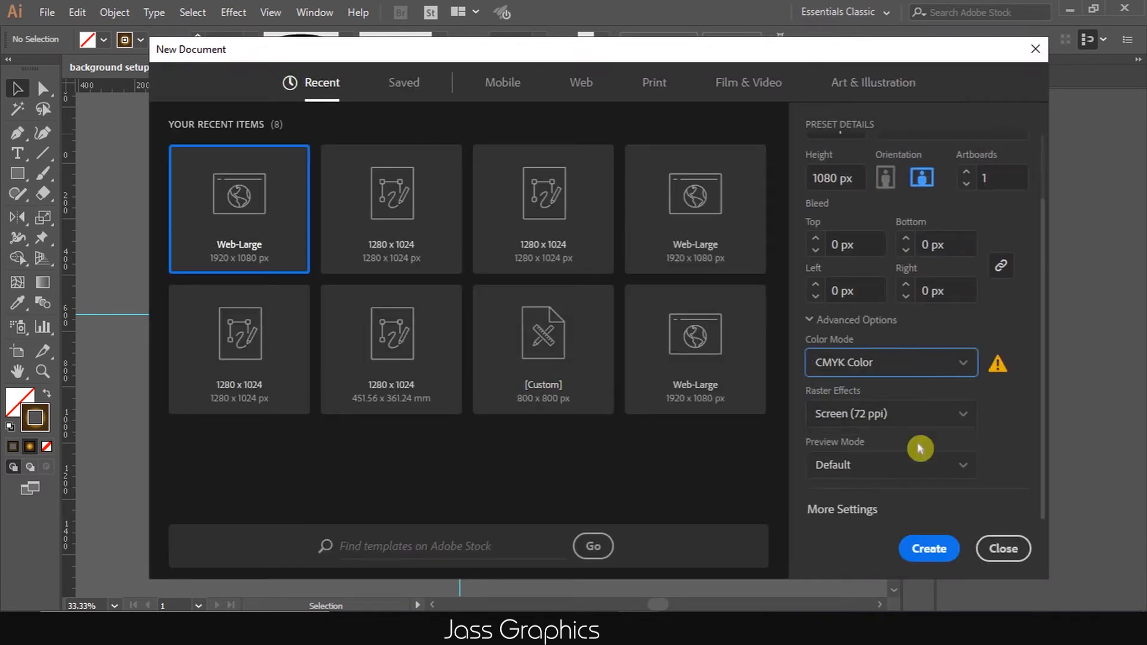
click(927, 547)
Copy the innermost dark diamond from the background setup document and paste it in front in the new CMYK document
key(m)
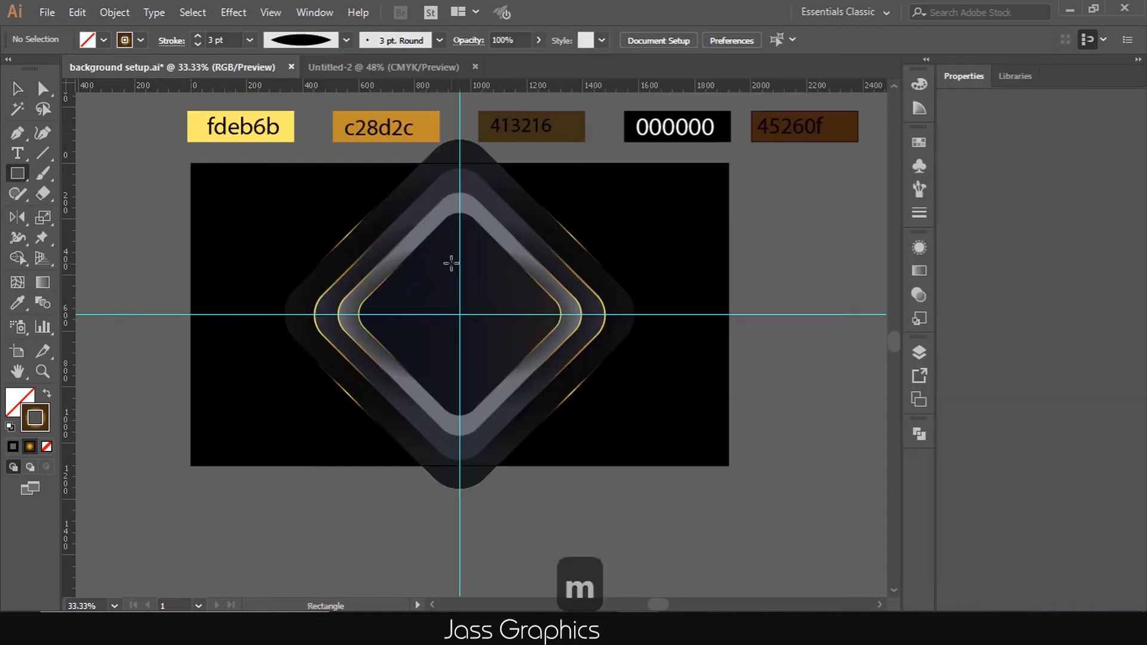
key(v)
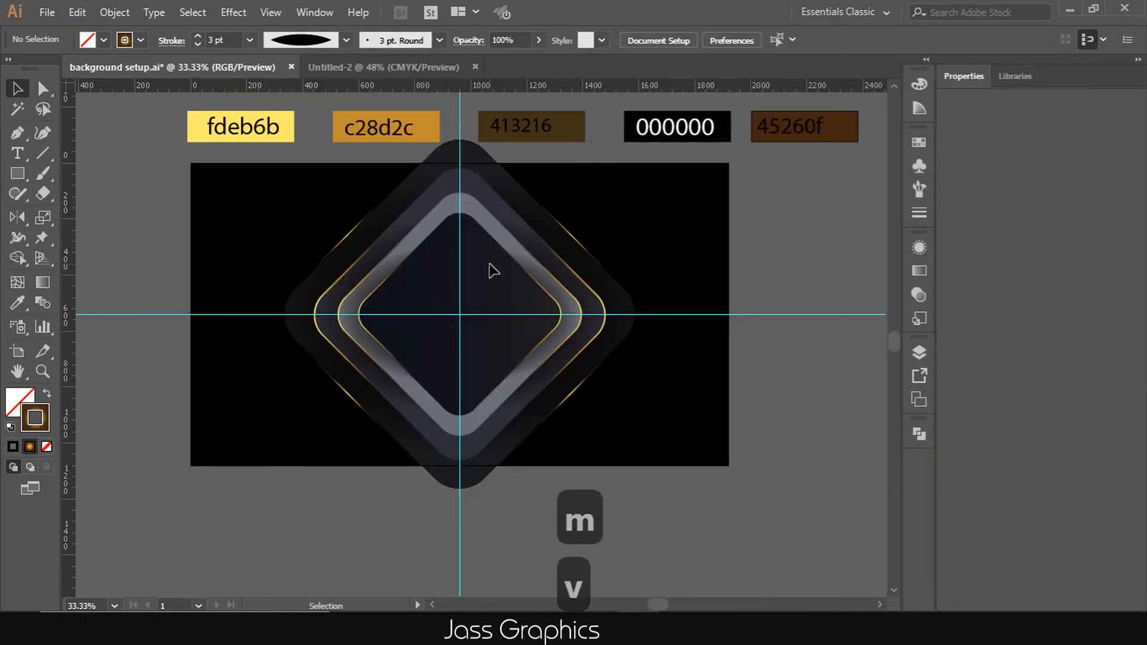
click(919, 353)
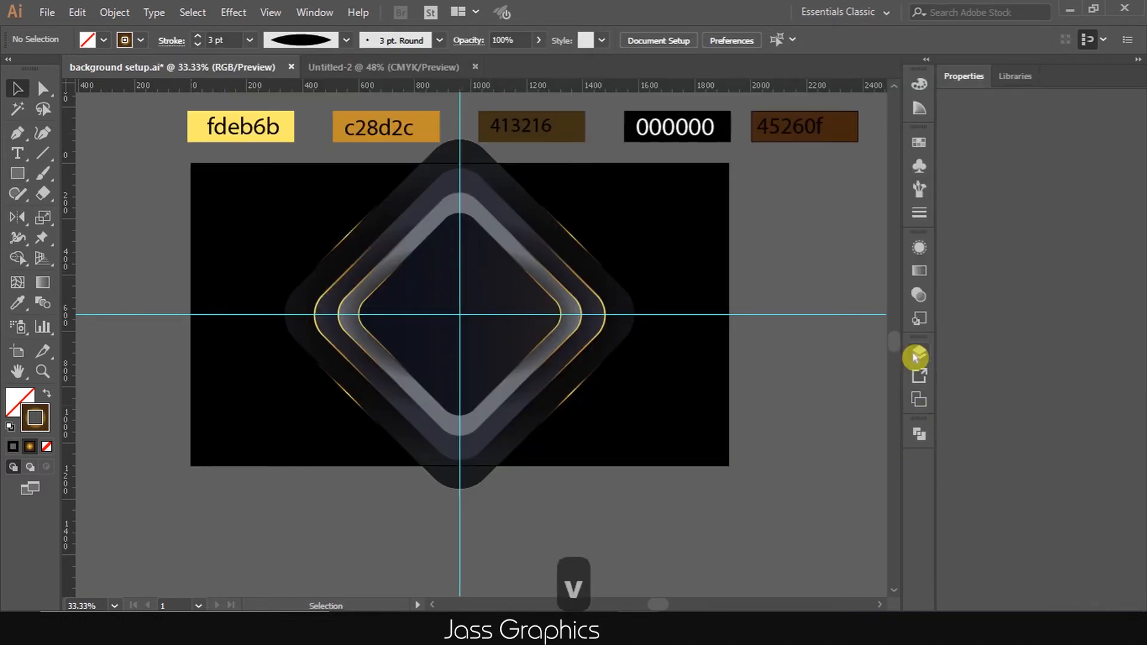
click(488, 278)
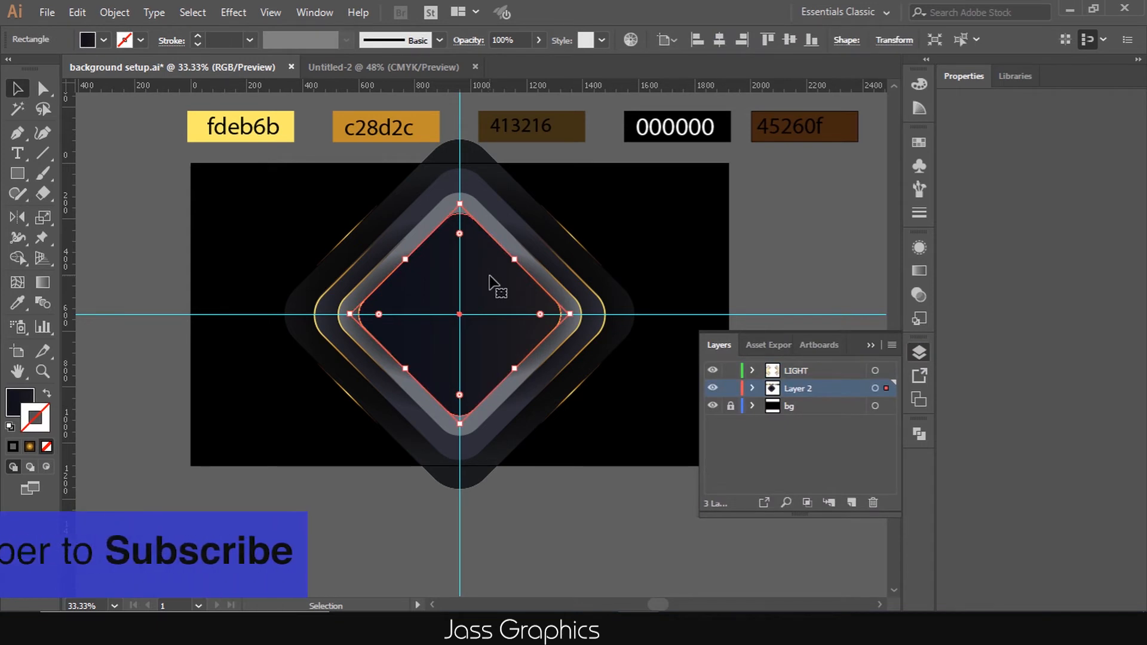
key(ctrl+c)
click(411, 67)
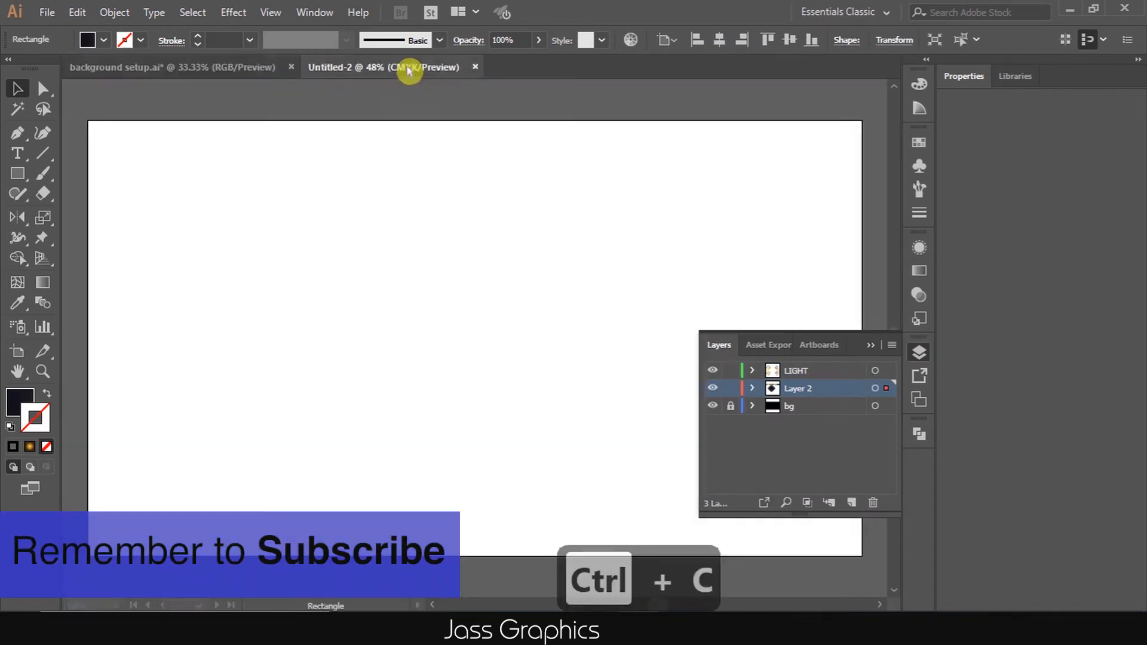
key(ctrl+f)
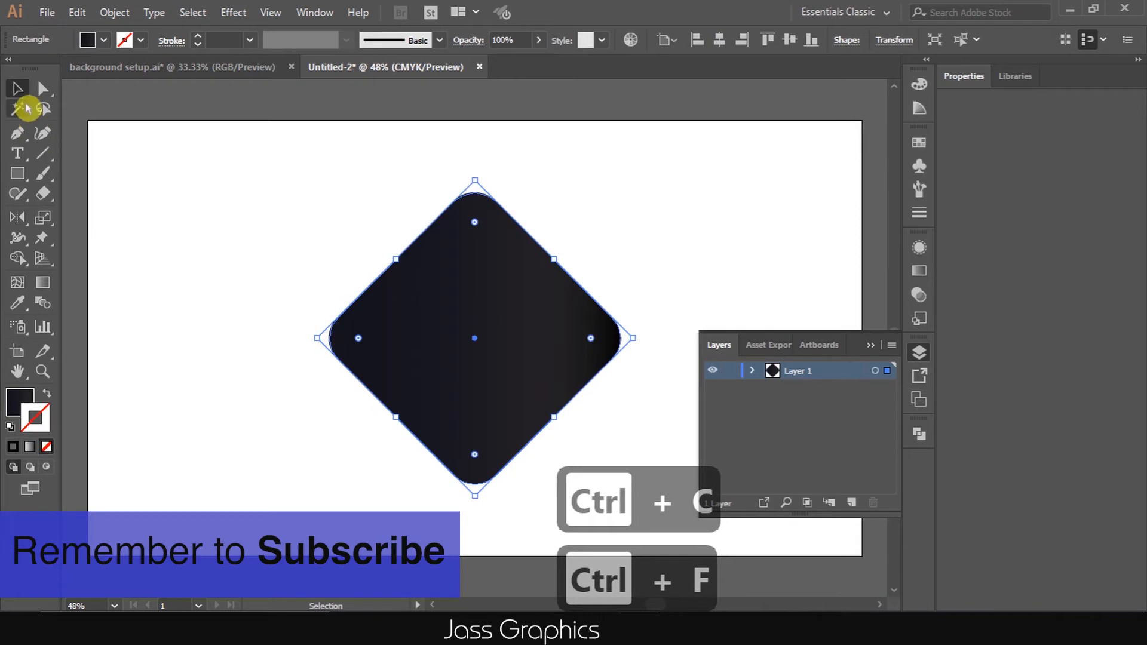
Apply a gradient to the pasted diamond's stroke
click(31, 447)
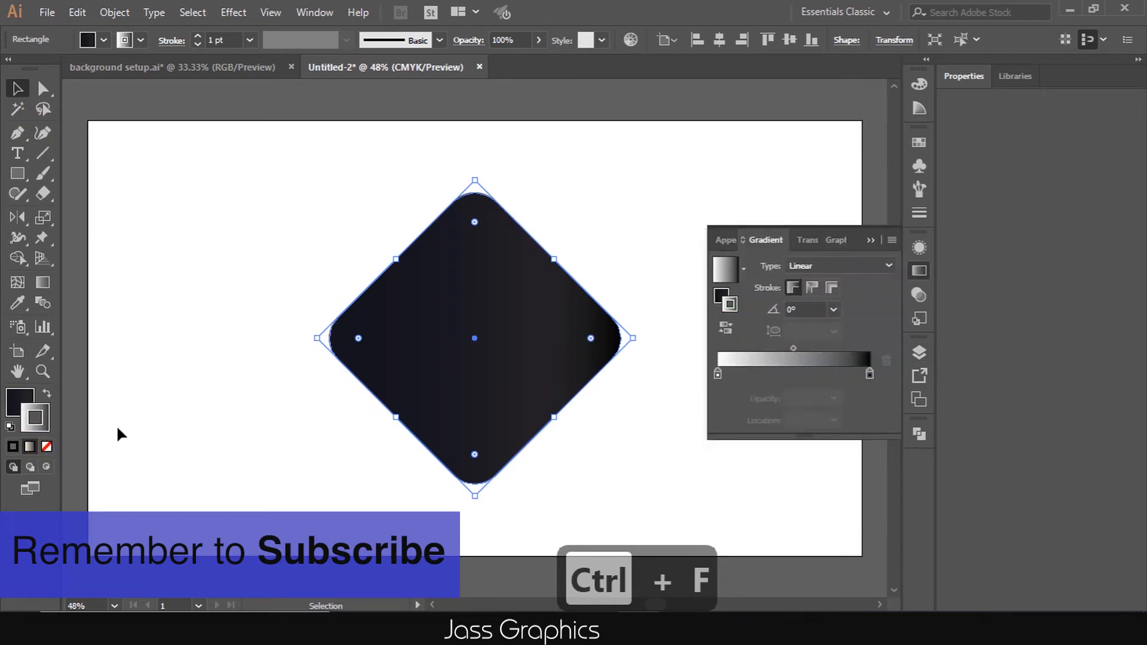
Remove the rounded diamond's stroke and apply a Color Halftone effect to its fill with a maximum radius of 20 pixels
click(46, 448)
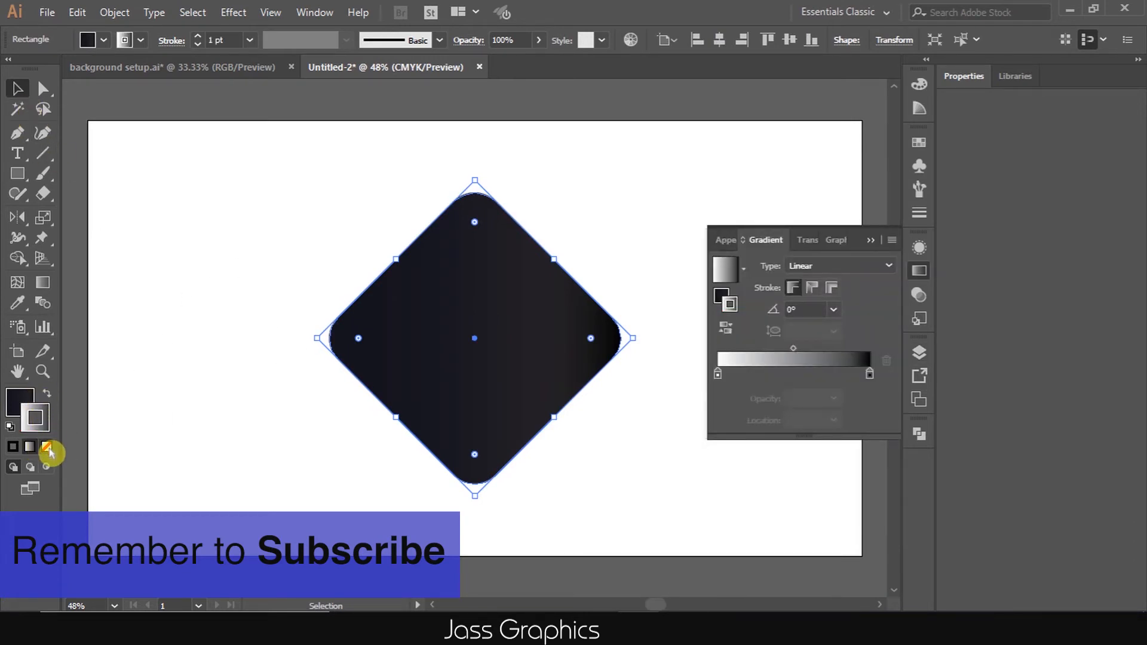
click(19, 402)
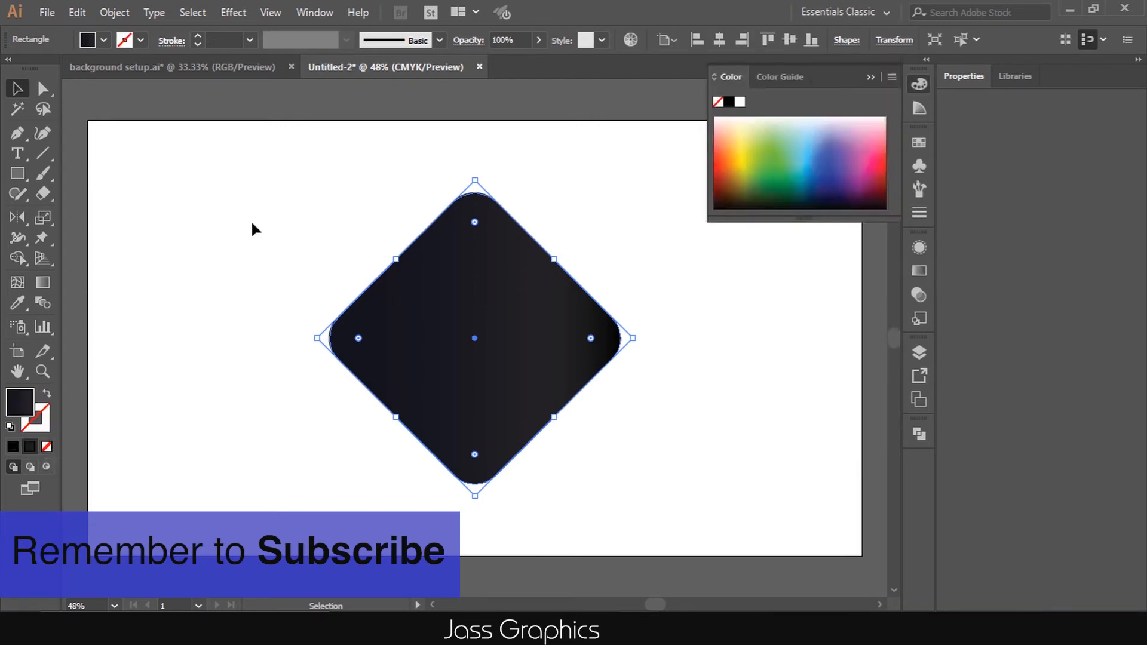
click(242, 15)
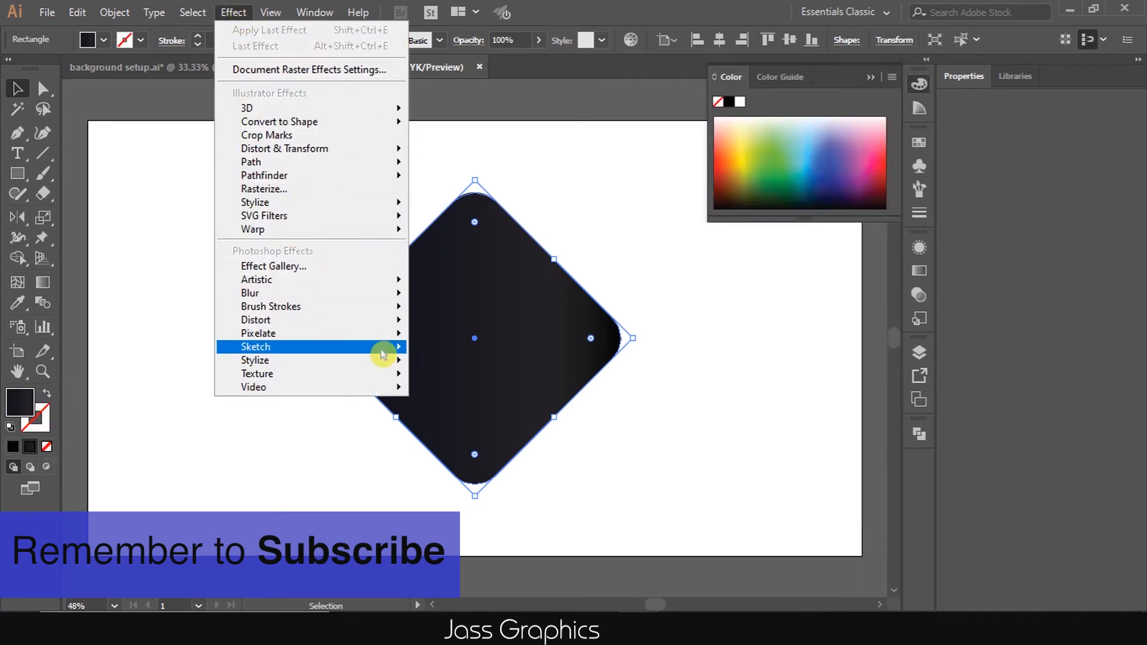
mouse_move(383, 351)
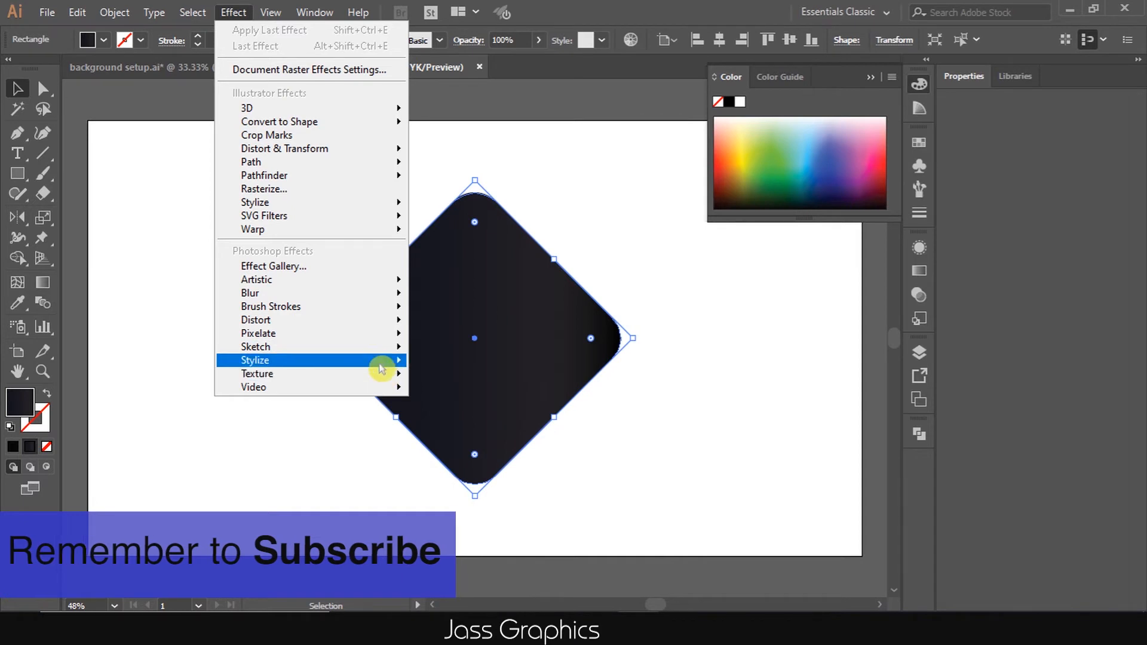
click(430, 335)
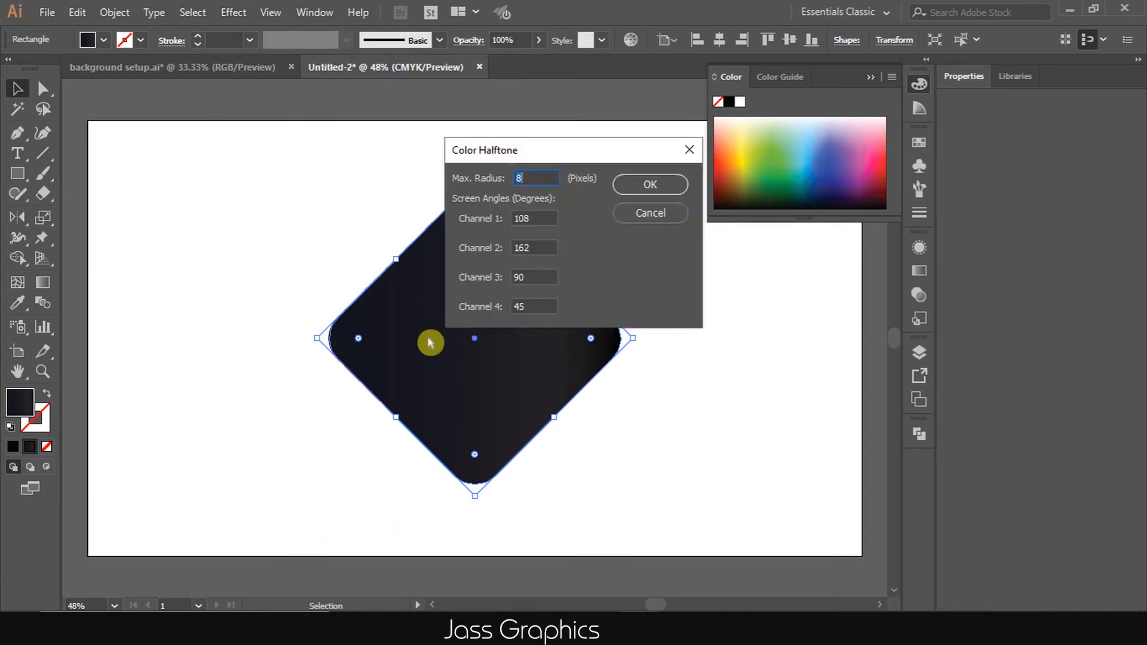
text(20)
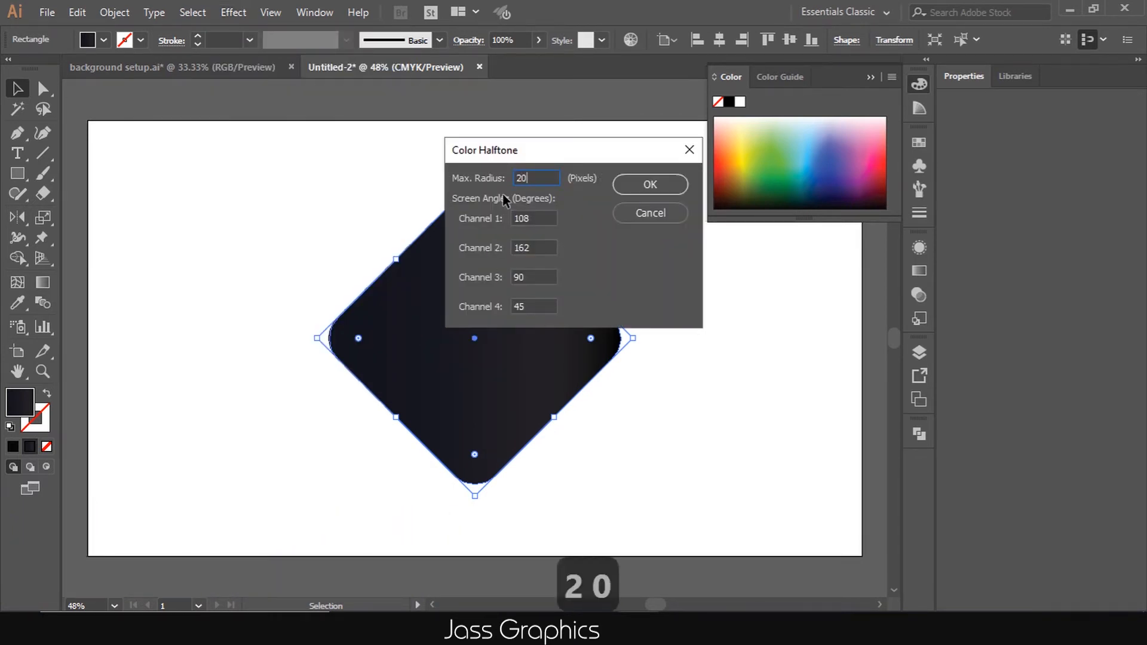
click(649, 184)
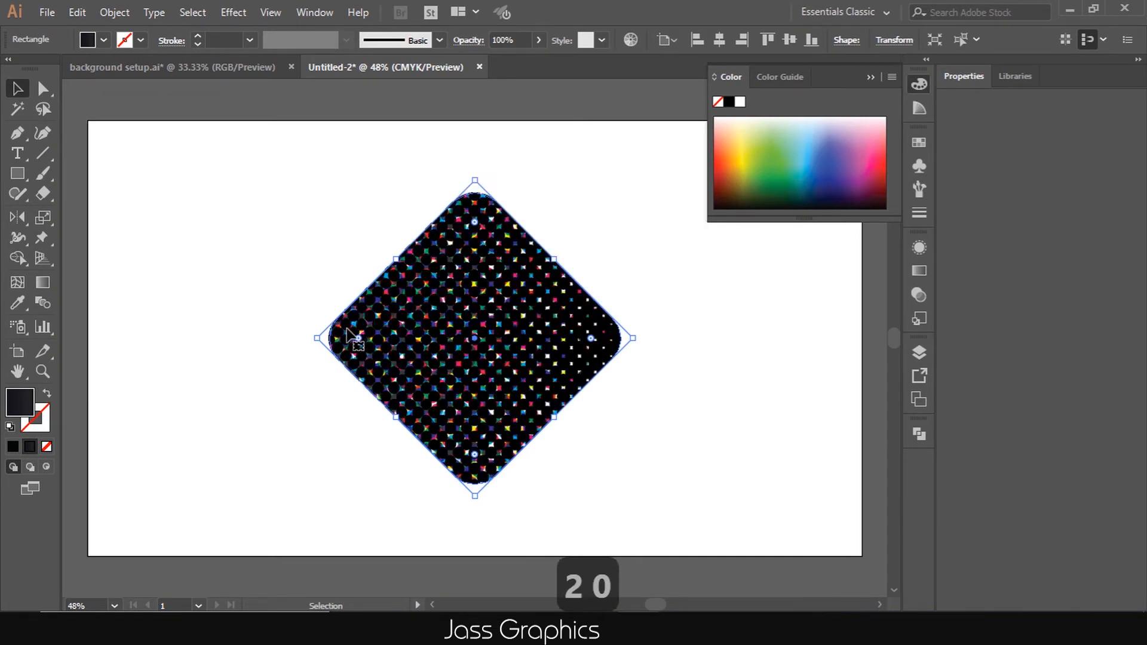
Replace the halftone diamond's dark fill with a white-to-black linear gradient
scroll(301, 305, down, 1)
scroll(530, 352, up, 2)
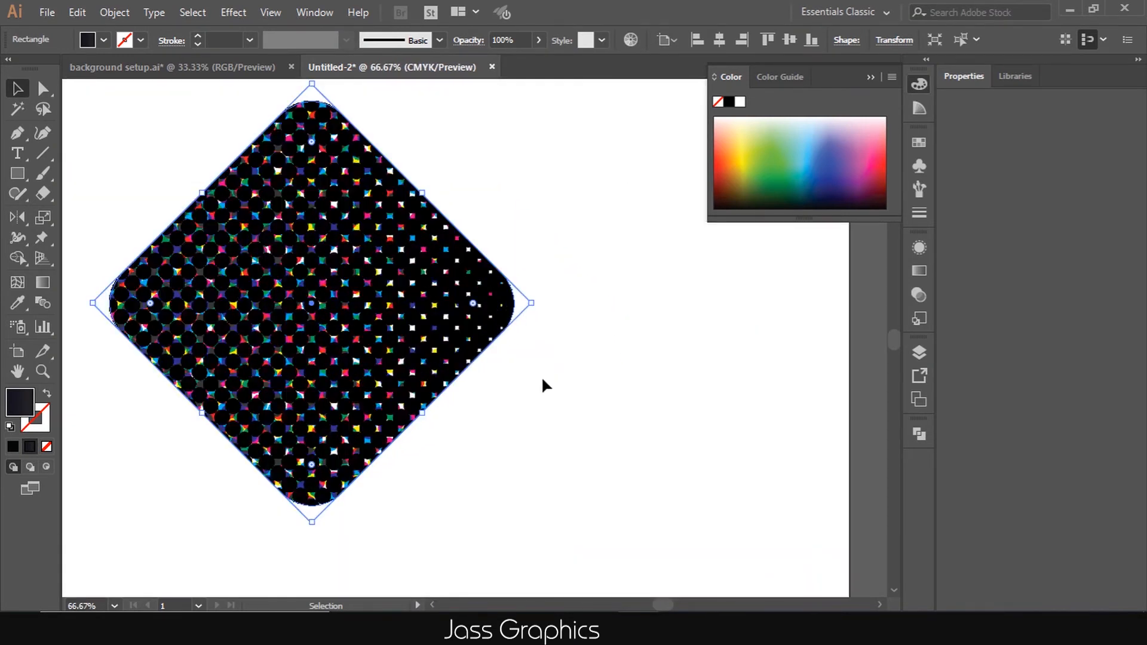
click(545, 394)
scroll(573, 376, down, 1)
drag(532, 233, 443, 340)
click(48, 447)
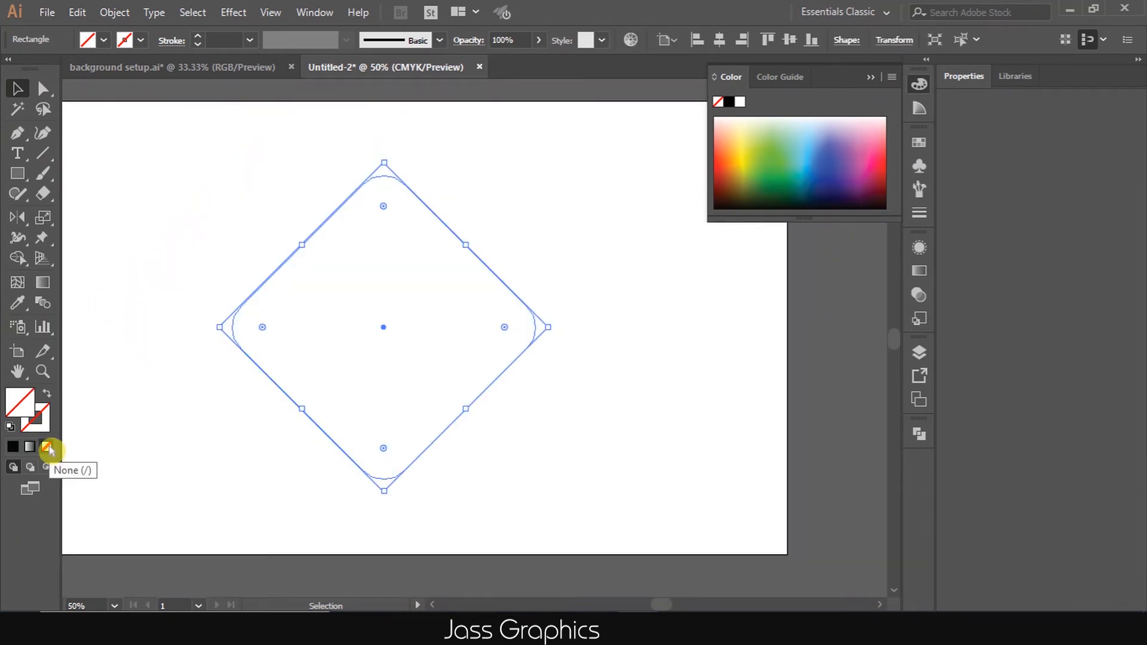
click(30, 446)
Redirect the diamond's gradient to about 139.6° so it darkens from the lower-right edge towards the upper-left edge
click(53, 283)
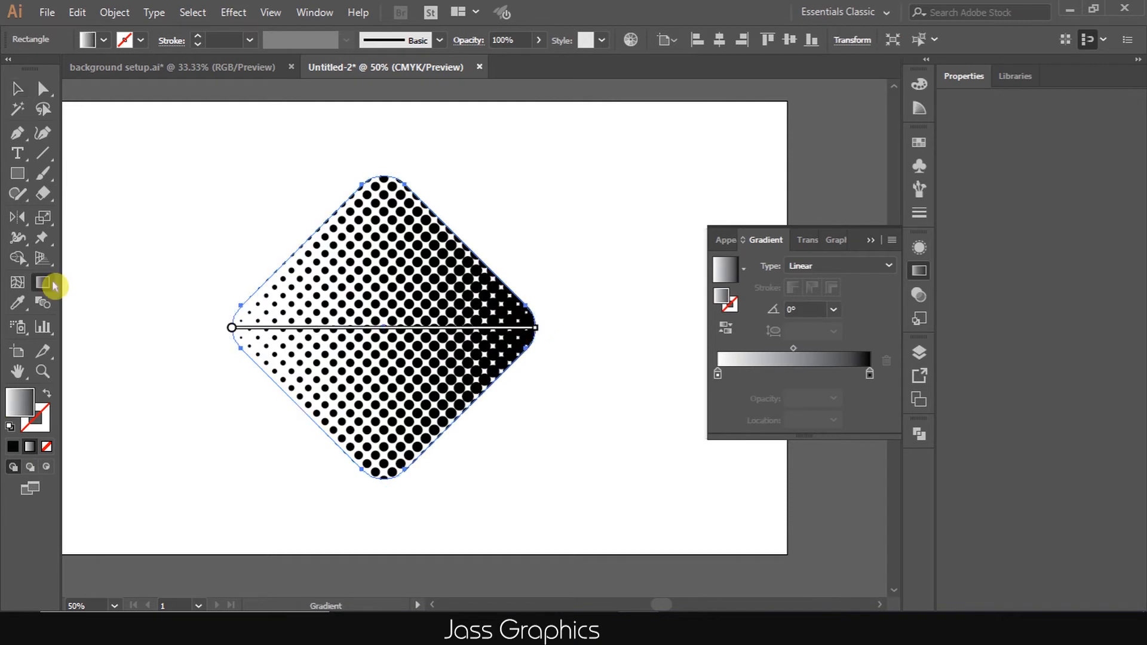
drag(464, 417, 216, 140)
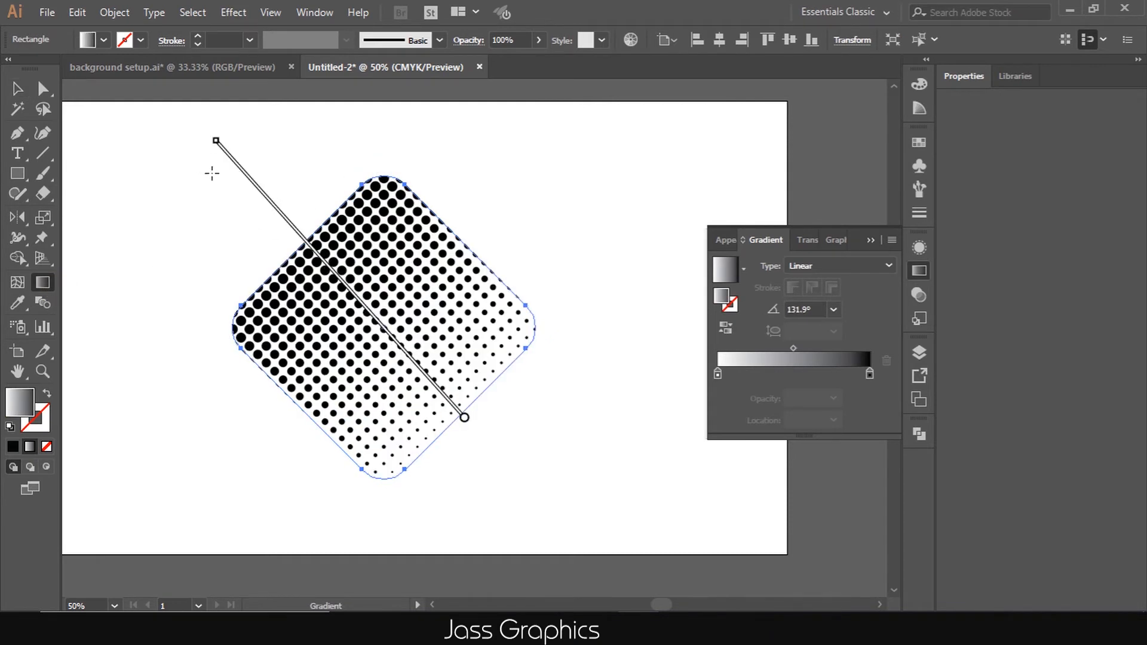
drag(410, 404, 160, 133)
drag(457, 391, 191, 165)
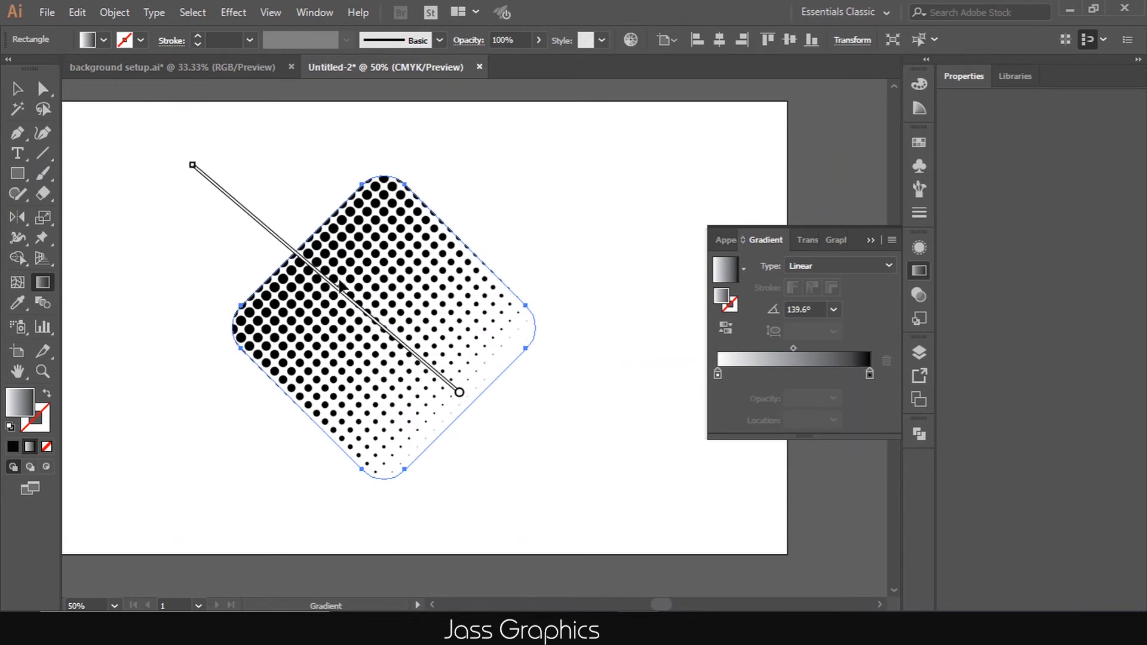
click(17, 90)
Rasterize the diamond in CMYK at High (300 ppi) with a white background and convert it with Image Trace
scroll(532, 323, down, 1)
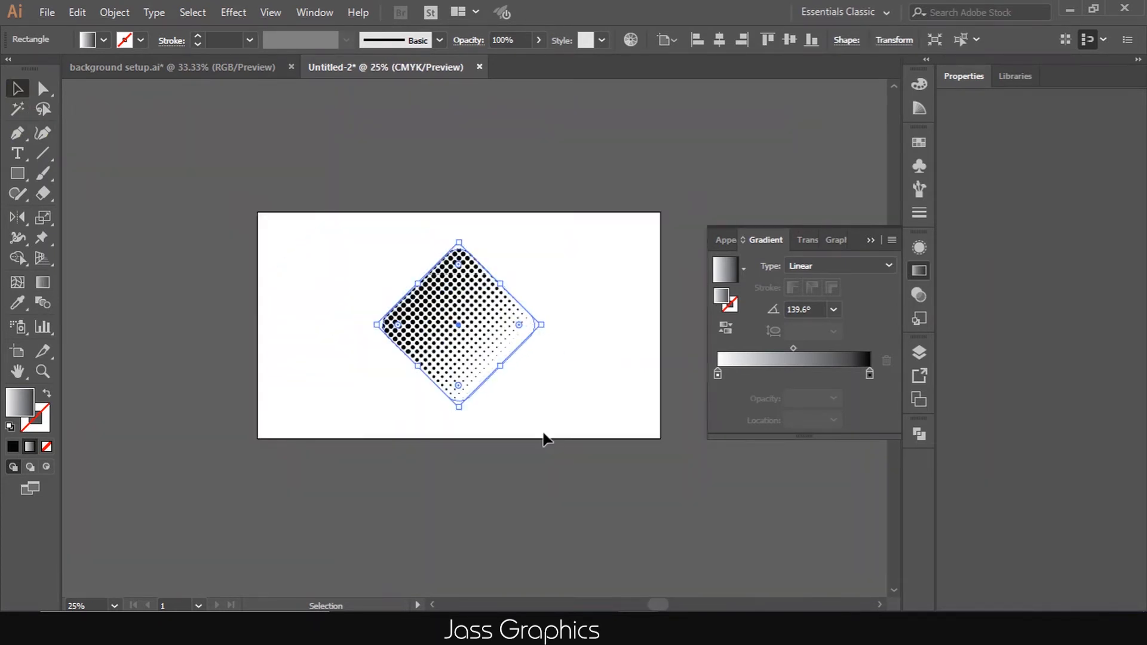
scroll(528, 370, up, 1)
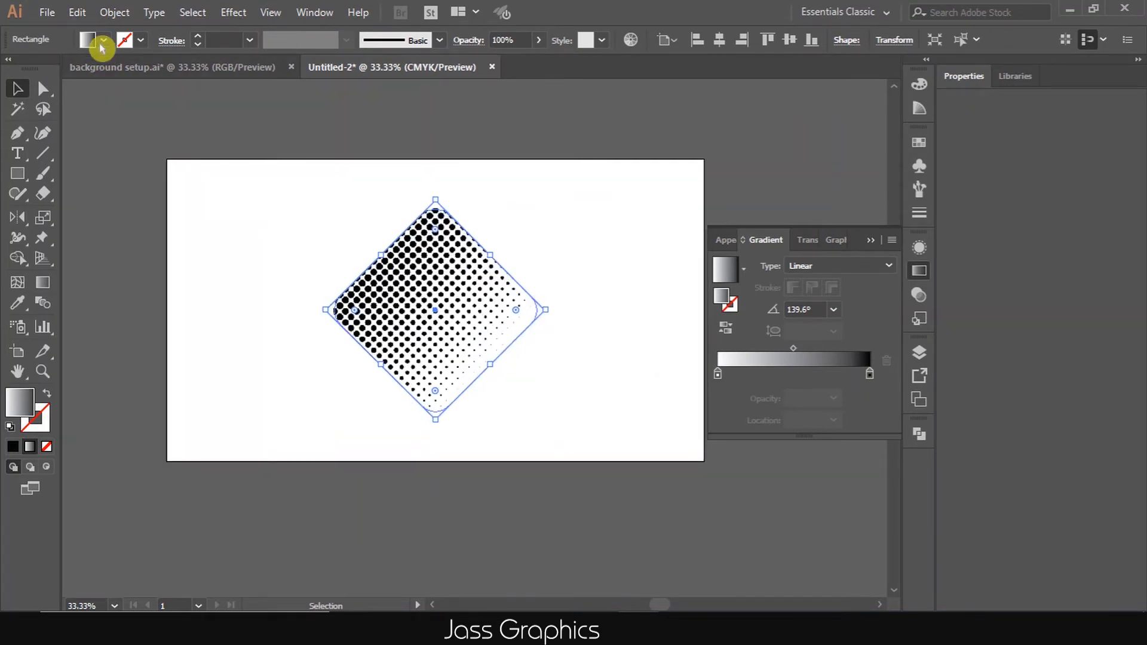
click(115, 13)
click(225, 228)
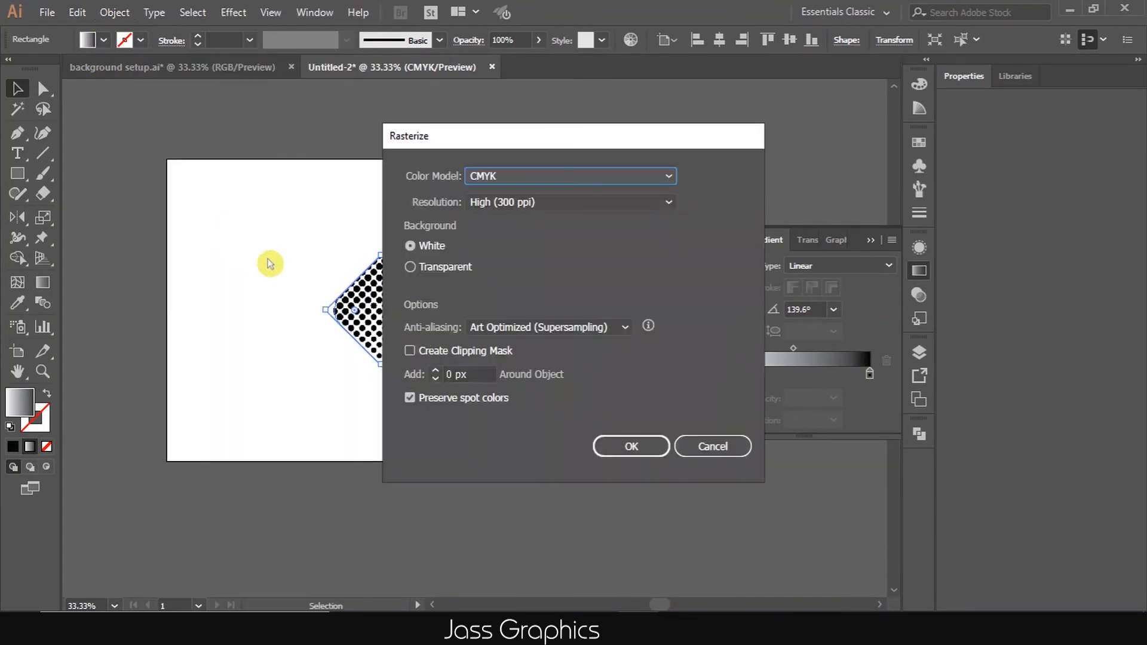
click(627, 446)
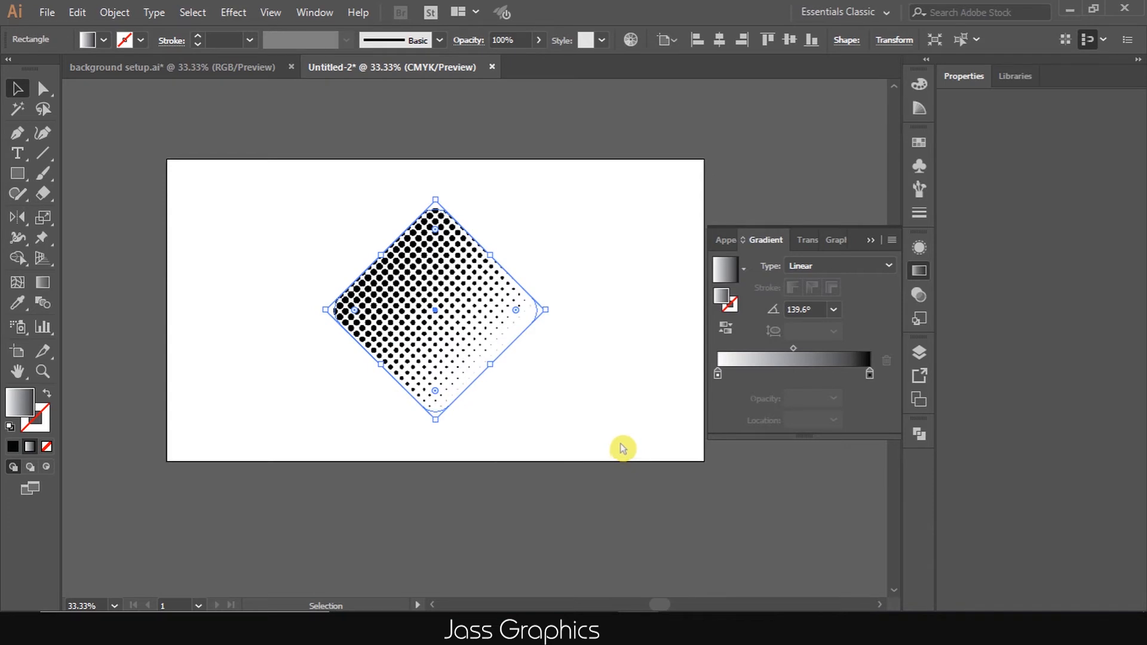
click(365, 42)
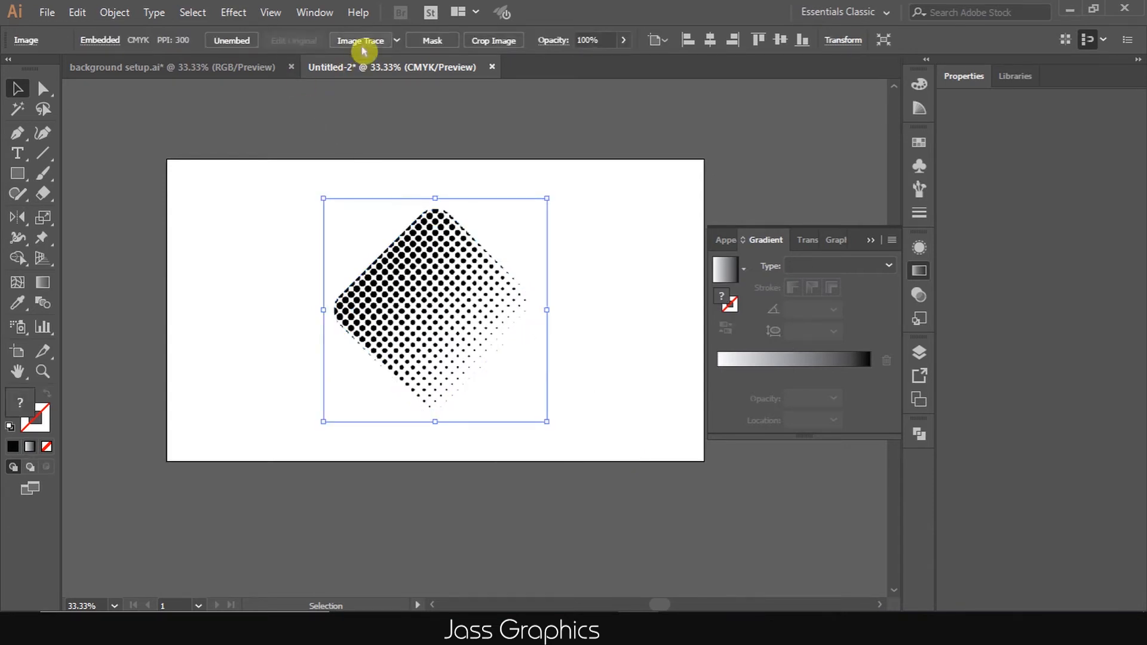
click(655, 335)
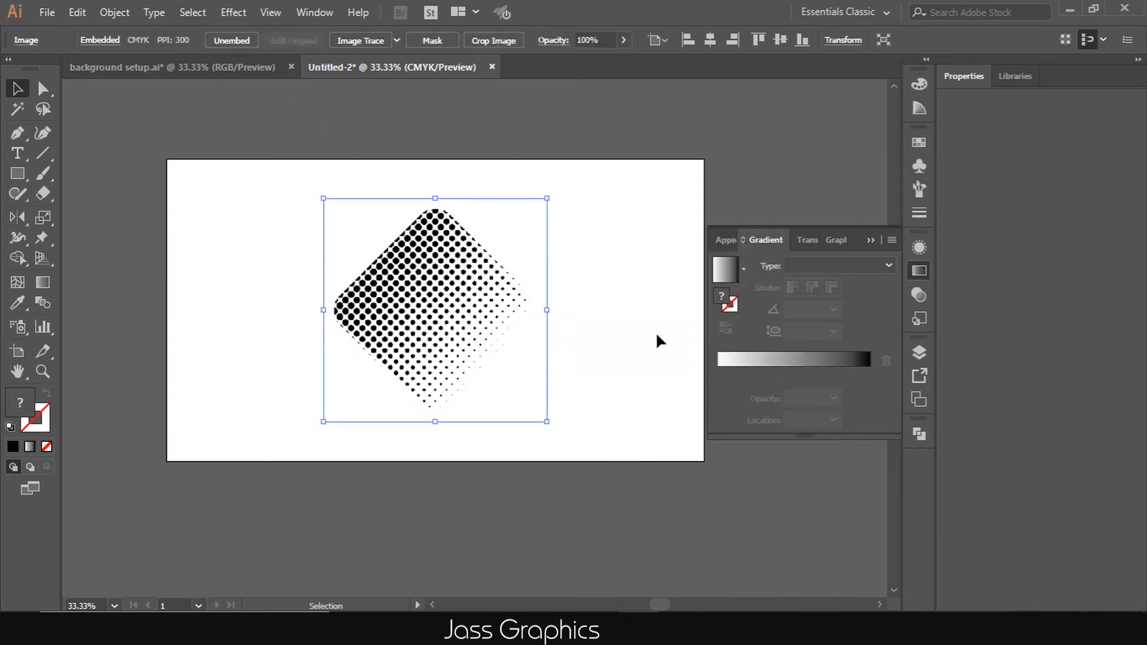
Undo the last moves of the traced halftone artwork
key(ctrl+z)
key(ctrl+z)
key(ctrl+z)
key(ctrl+z)
Move the white background compound path away from the ungrouped black halftone dots and delete it
drag(580, 195, 322, 430)
right_click(508, 253)
click(440, 333)
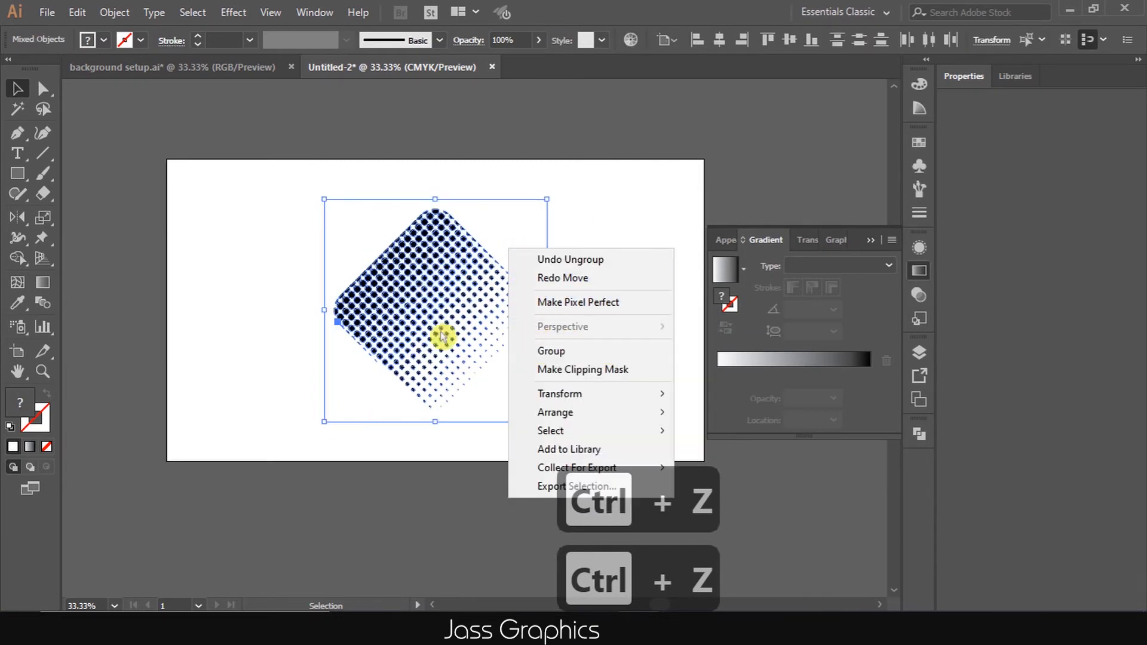
click(490, 213)
drag(490, 213, 678, 163)
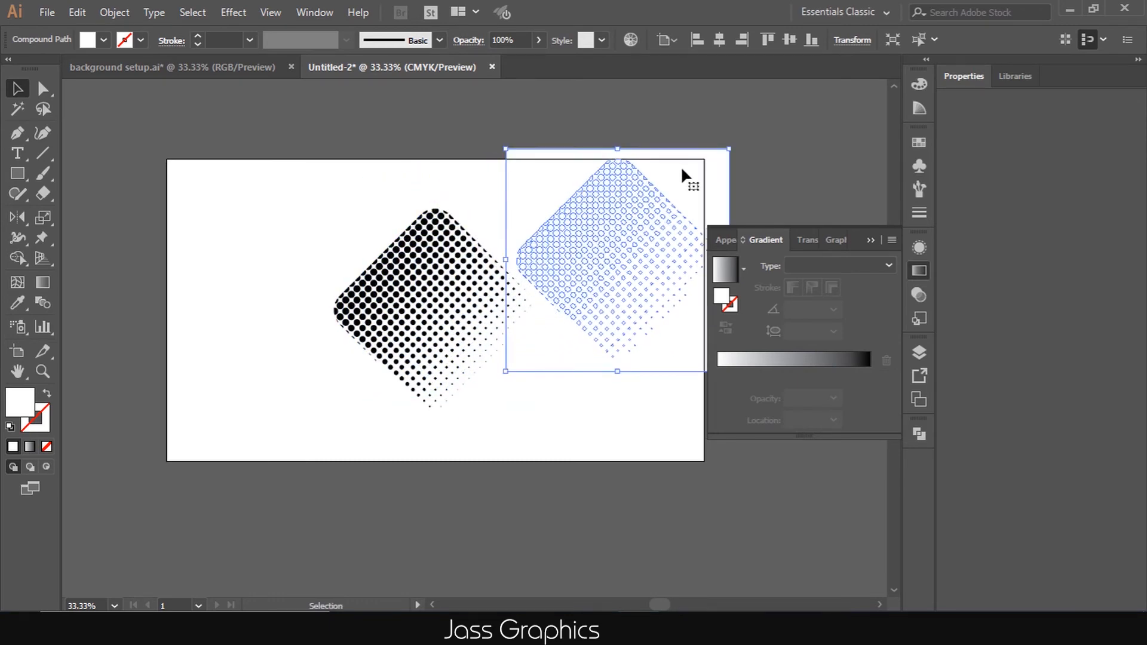
key(Delete)
Select all the remaining black halftone dots and group them
drag(261, 159, 581, 449)
right_click(457, 336)
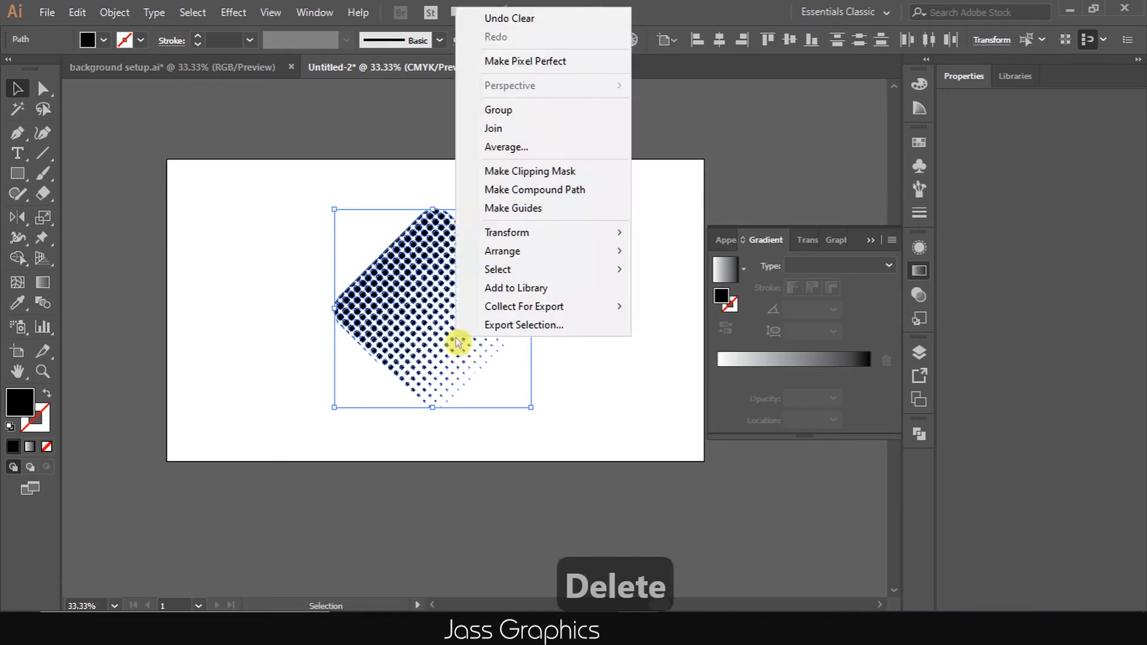
click(472, 109)
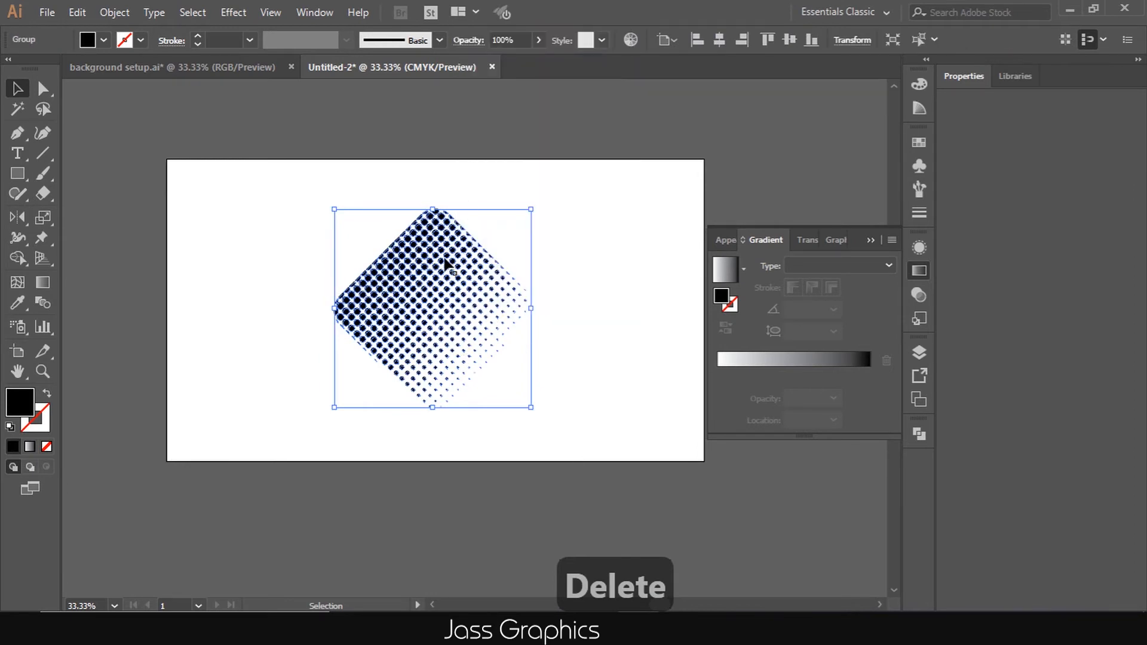
Copy the halftone group and paste it in front over the inner diamond in the background setup.ai document
key(ctrl+c)
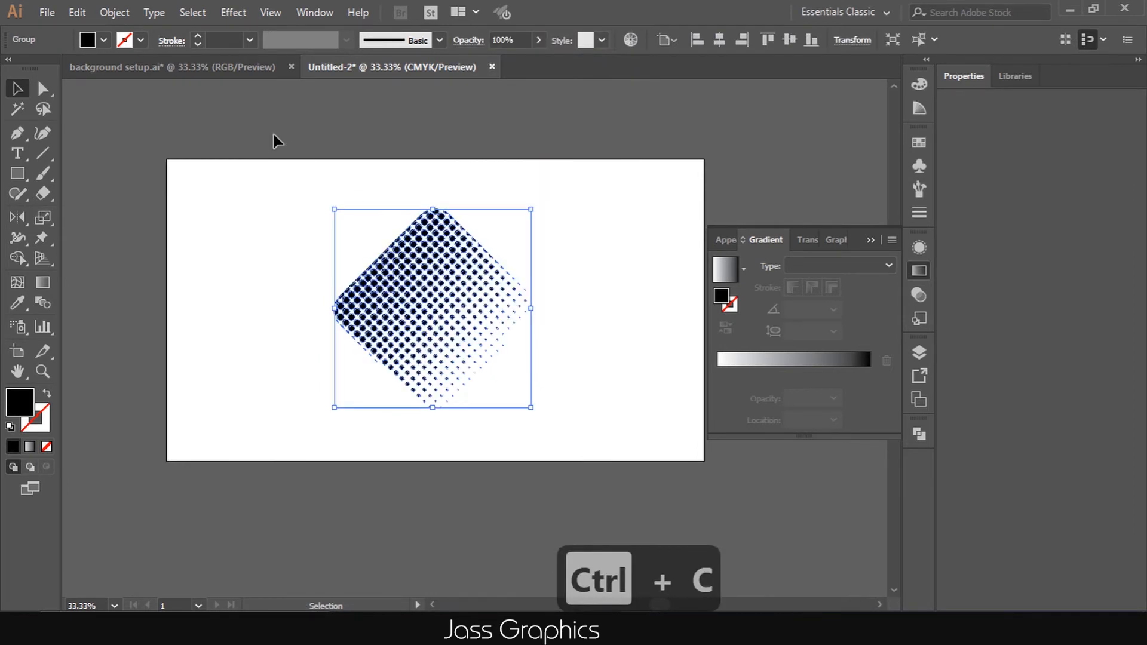
click(225, 67)
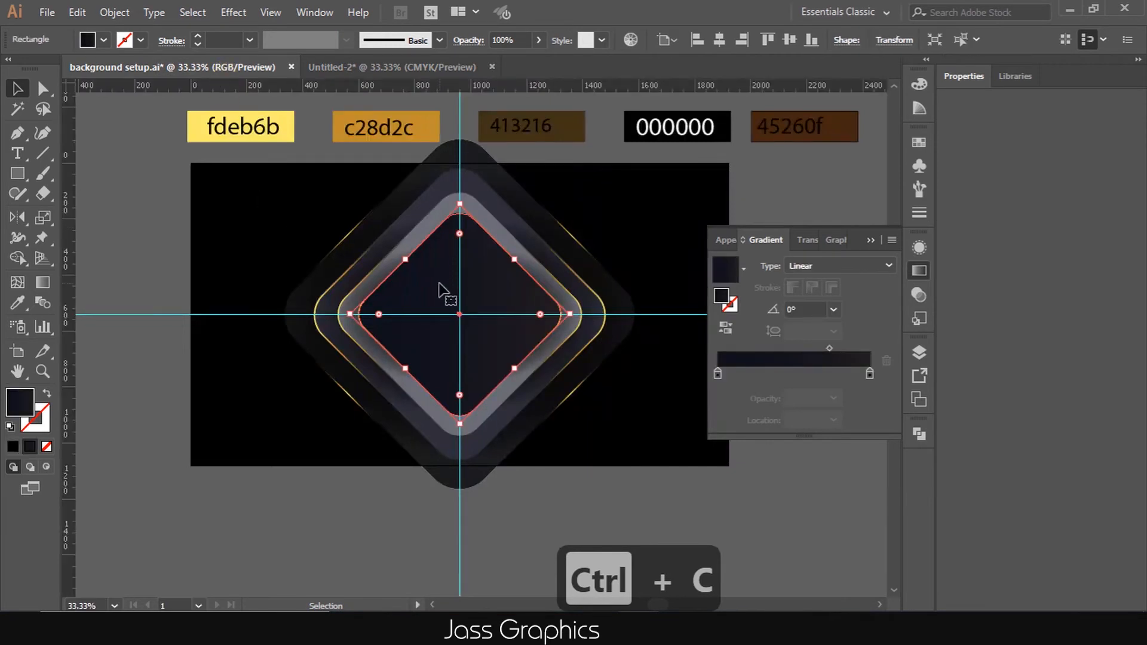
key(ctrl+f)
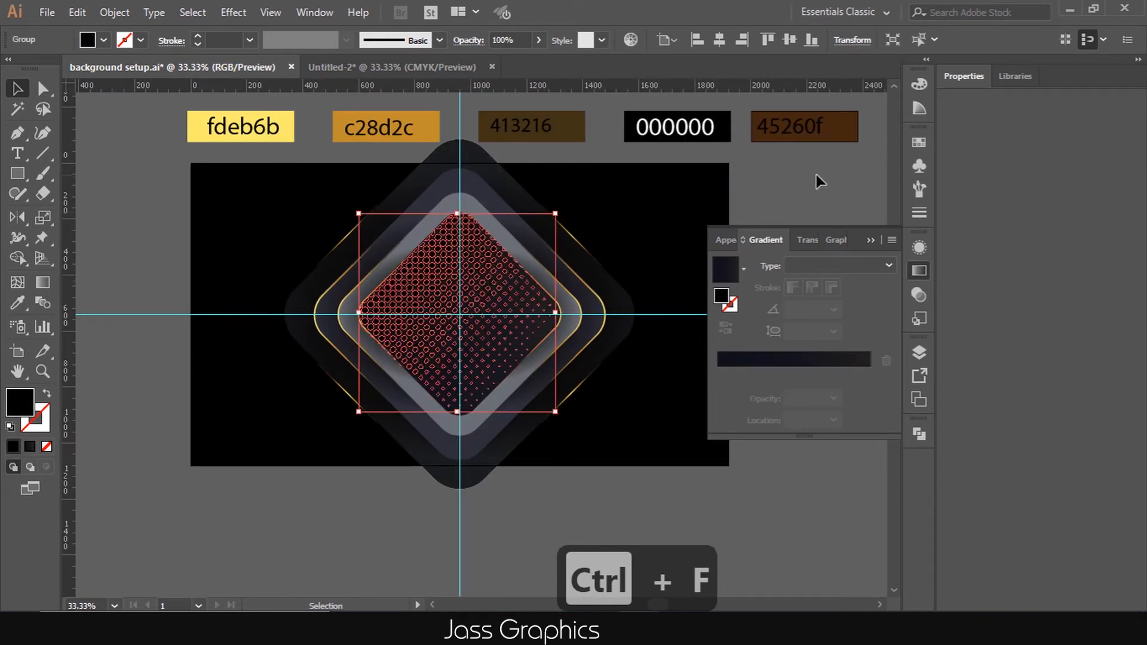
Recolour the halftone dots with random fills from the gold and brown gradient swatch group, using the randomus script's Fill Swatches option
click(919, 141)
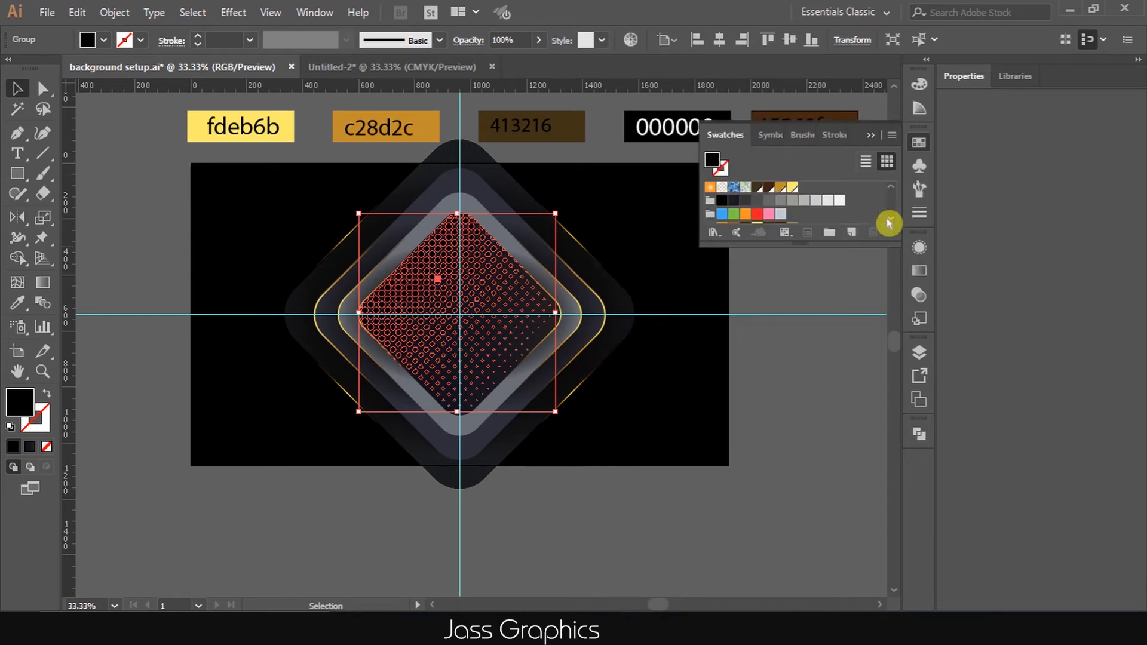
click(711, 217)
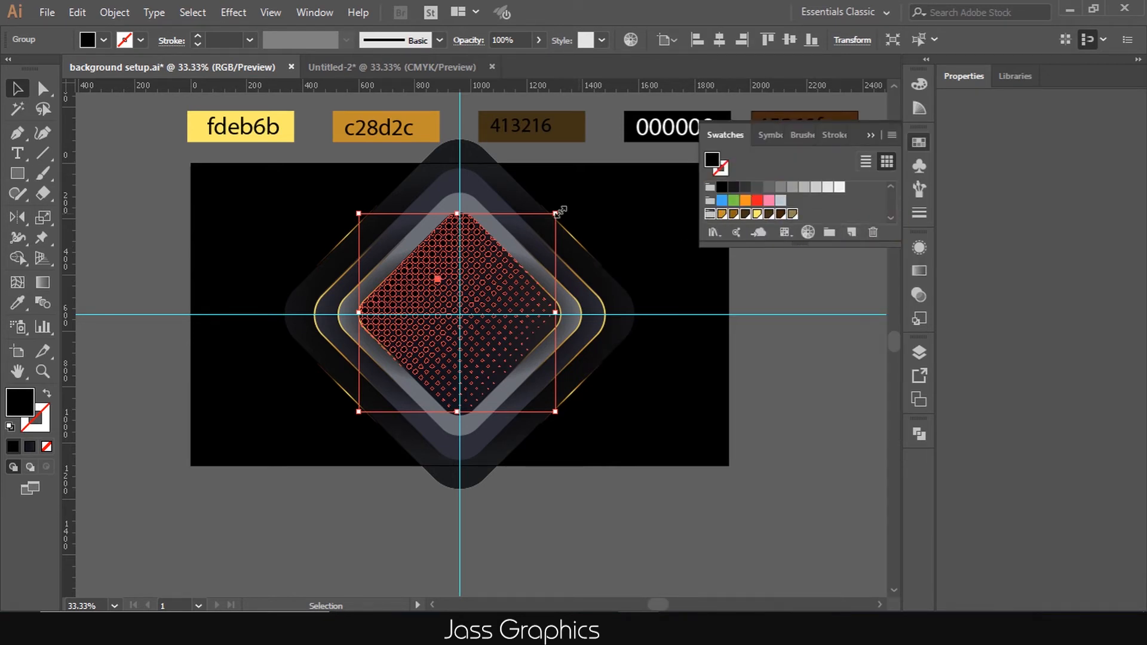
click(47, 12)
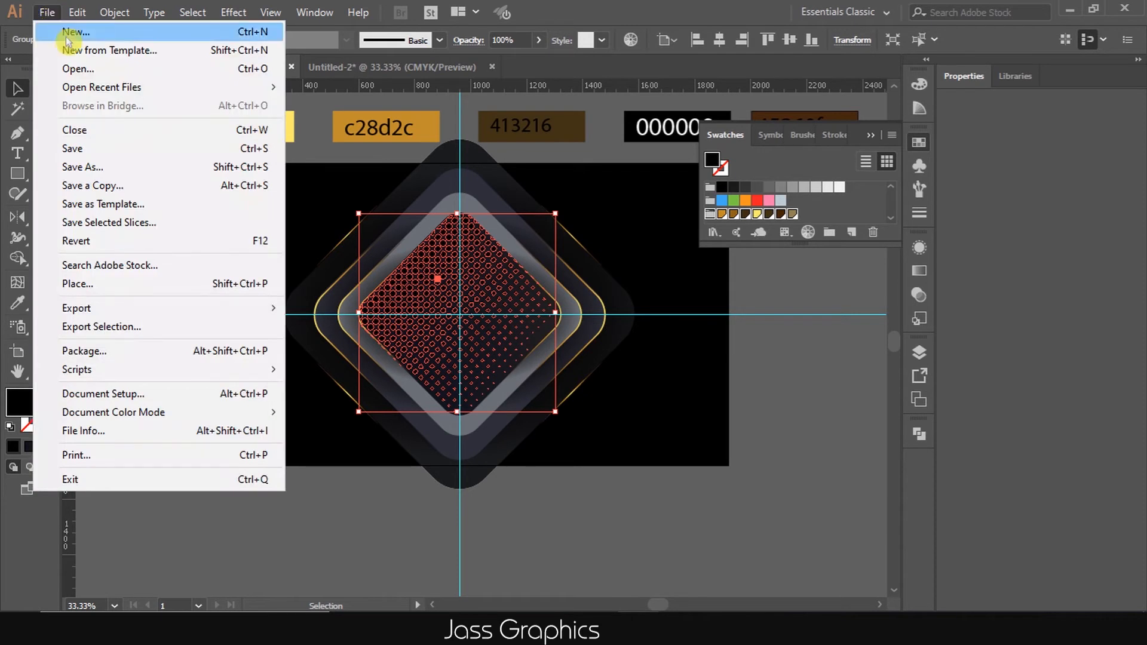
mouse_move(256, 373)
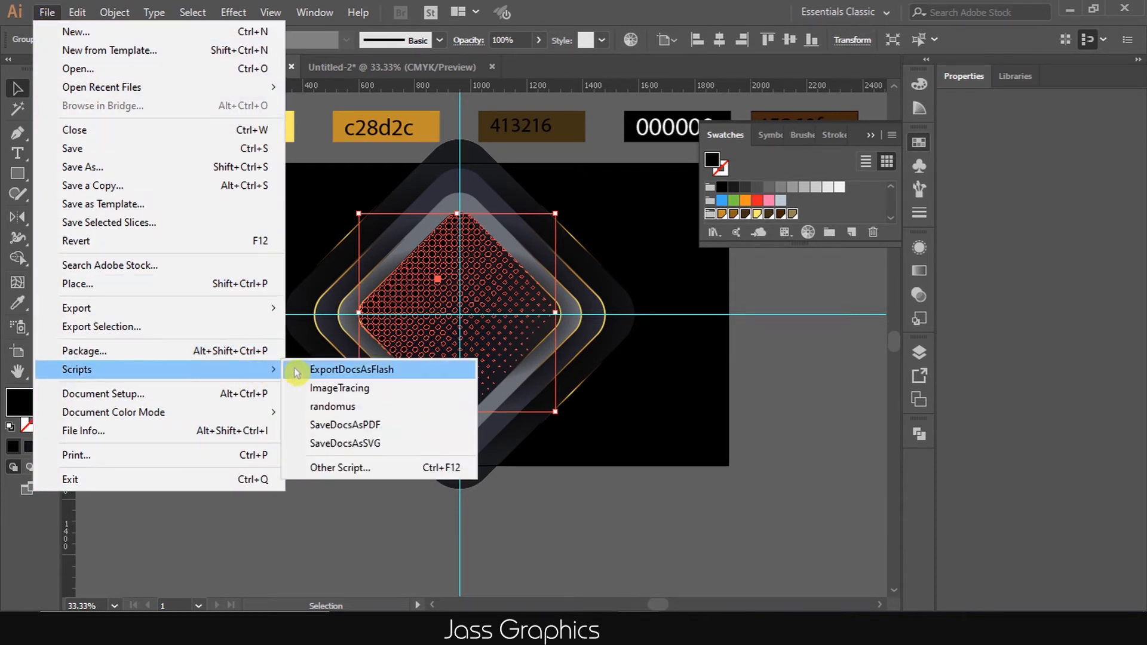
click(328, 407)
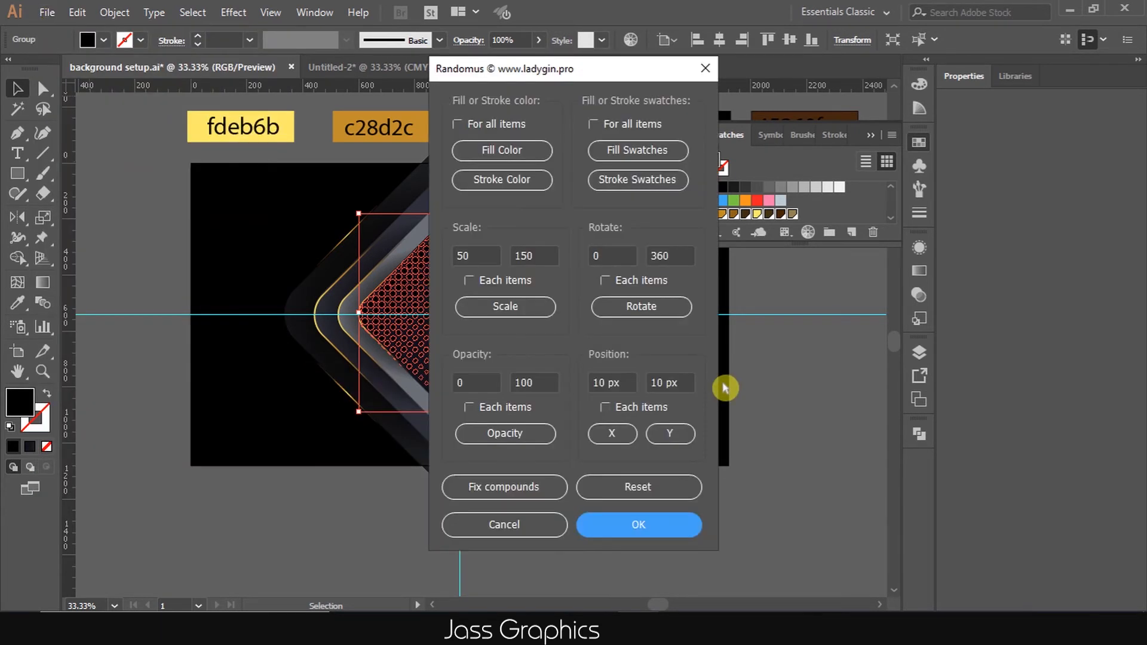
click(629, 153)
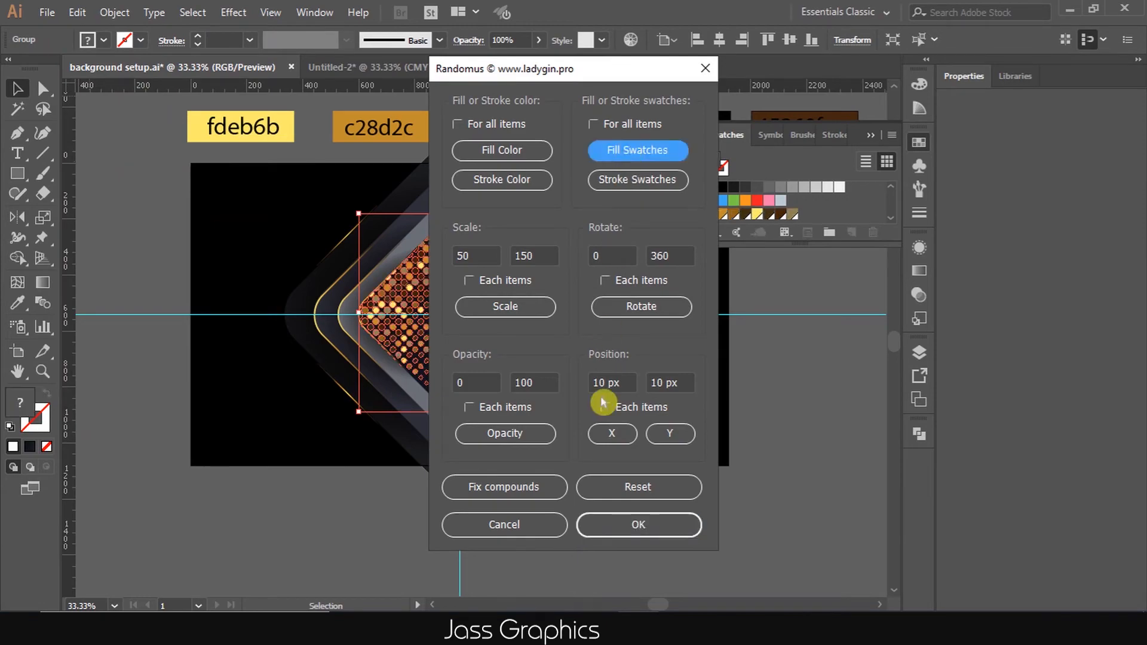
click(625, 525)
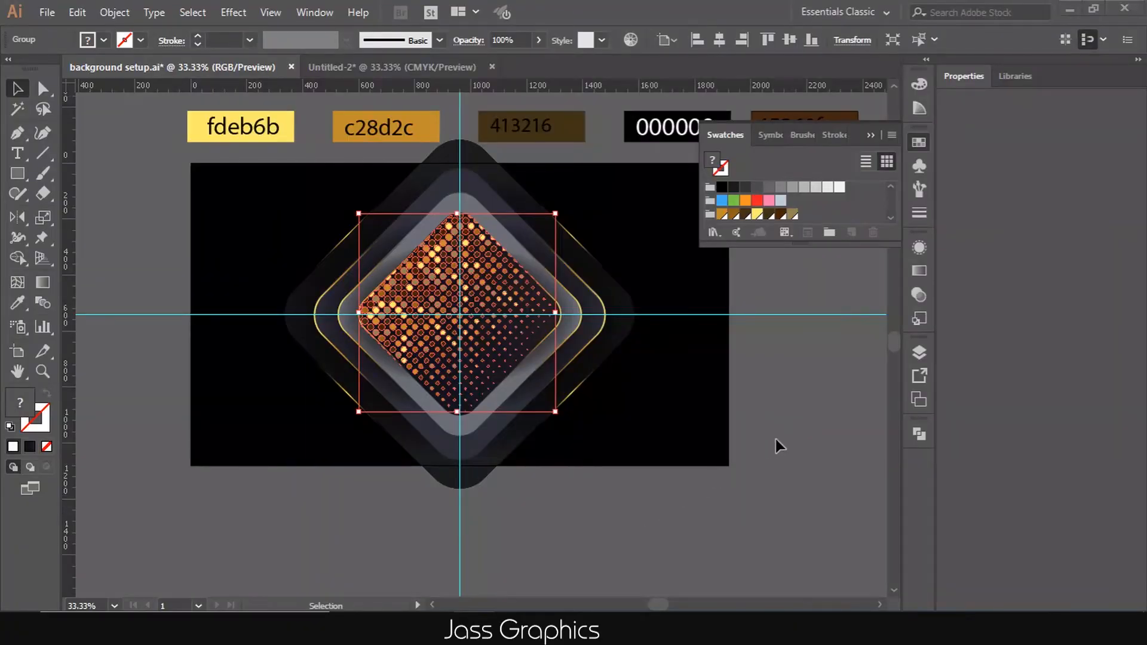
click(767, 371)
Duplicate the gold halftone group in place, in front of the original
scroll(531, 421, down, 2)
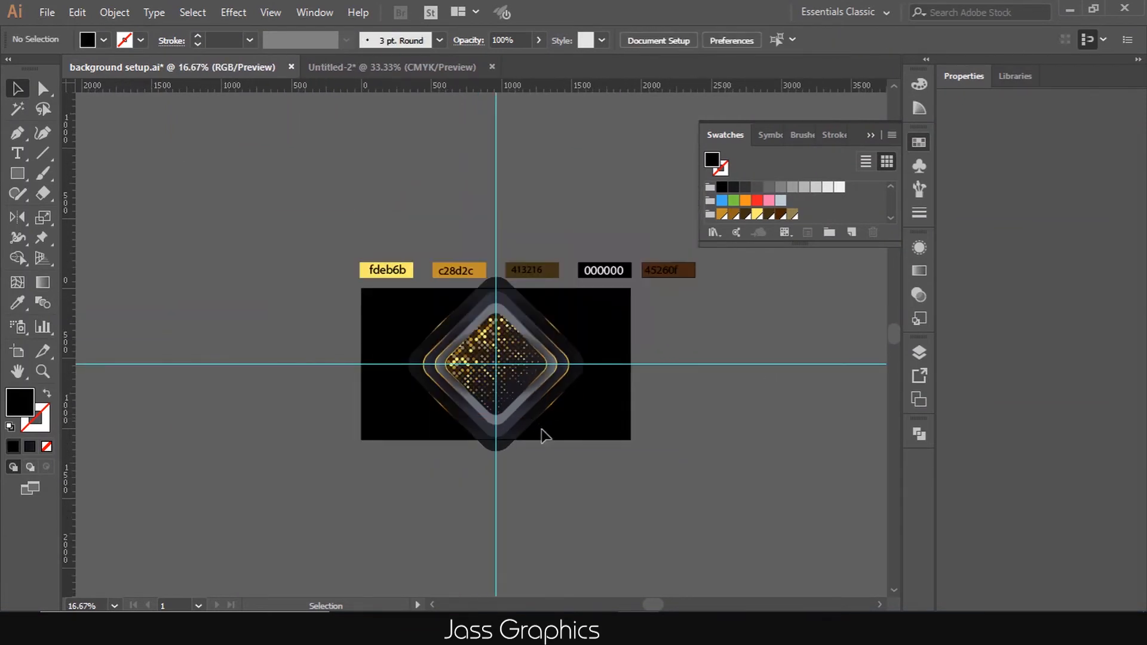
scroll(542, 429, up, 1)
click(486, 322)
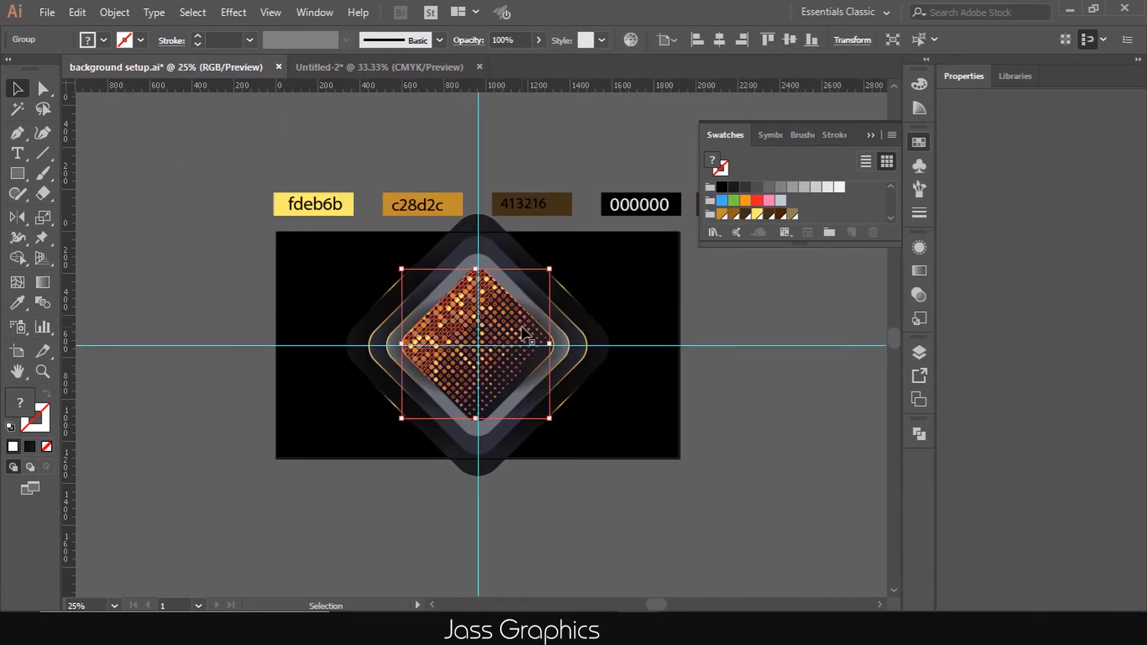
key(ctrl+c)
key(ctrl+f)
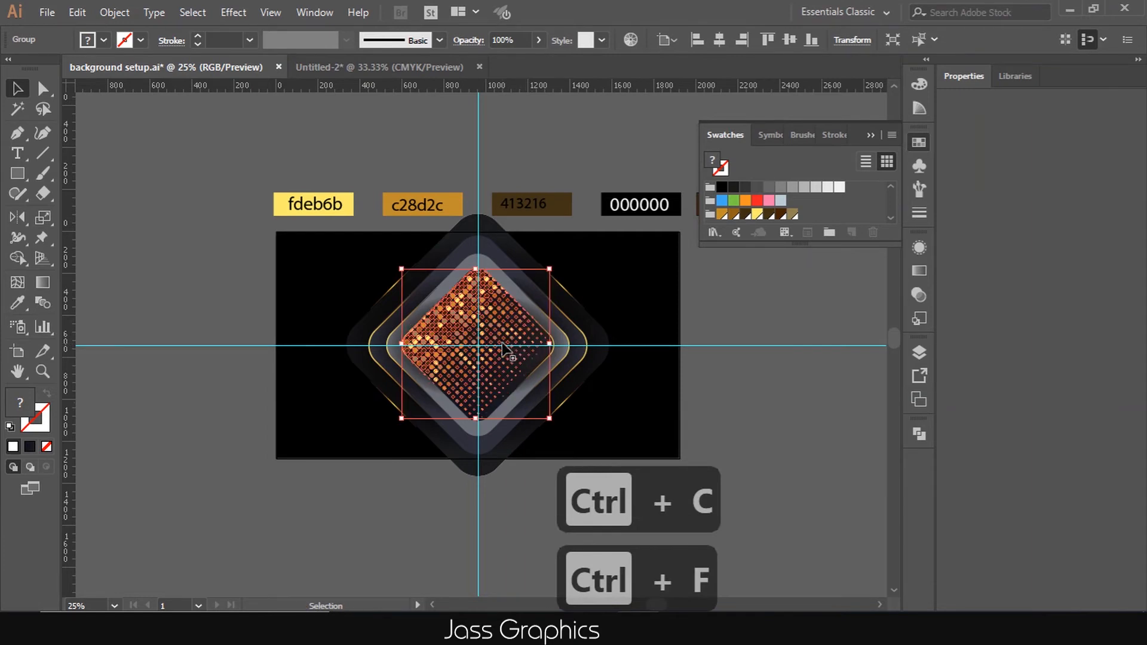
Scale the duplicated halftone group proportionally from its centre until it covers the outermost rounded diamond
scroll(507, 346, up, 2)
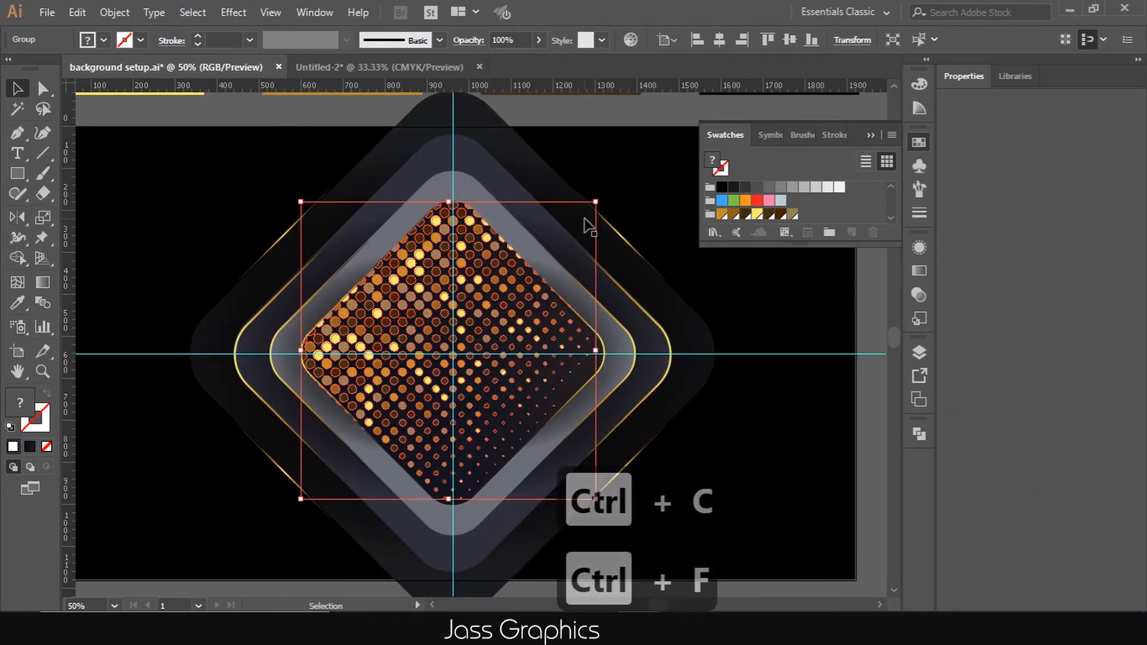
key(a)
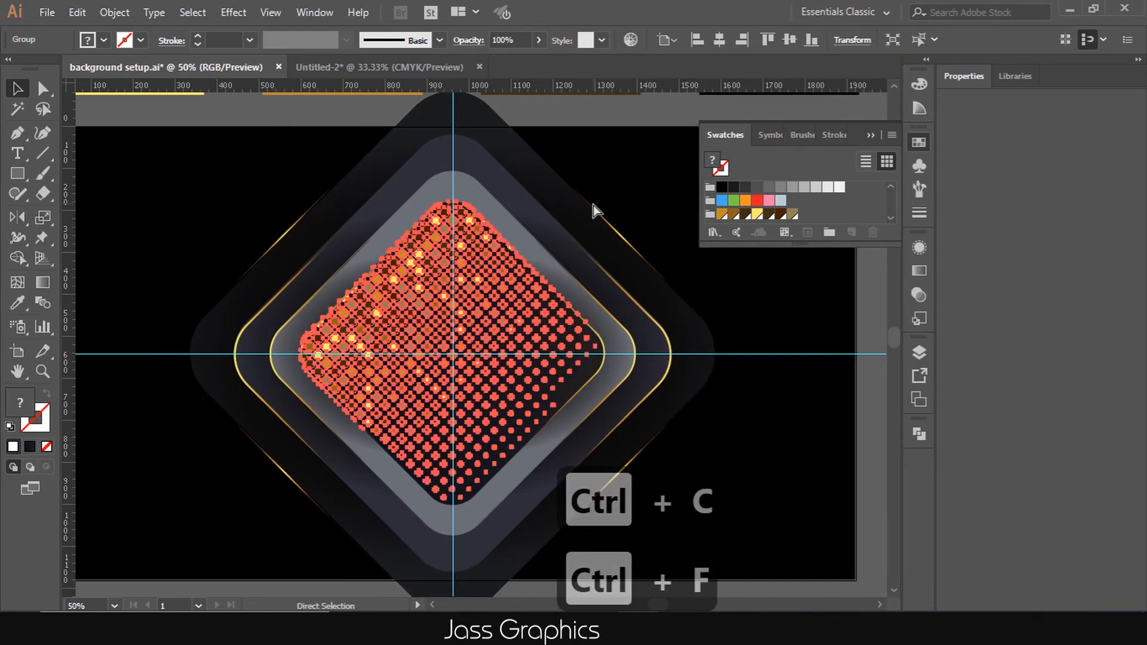
key(ctrl)
drag(595, 202, 685, 114)
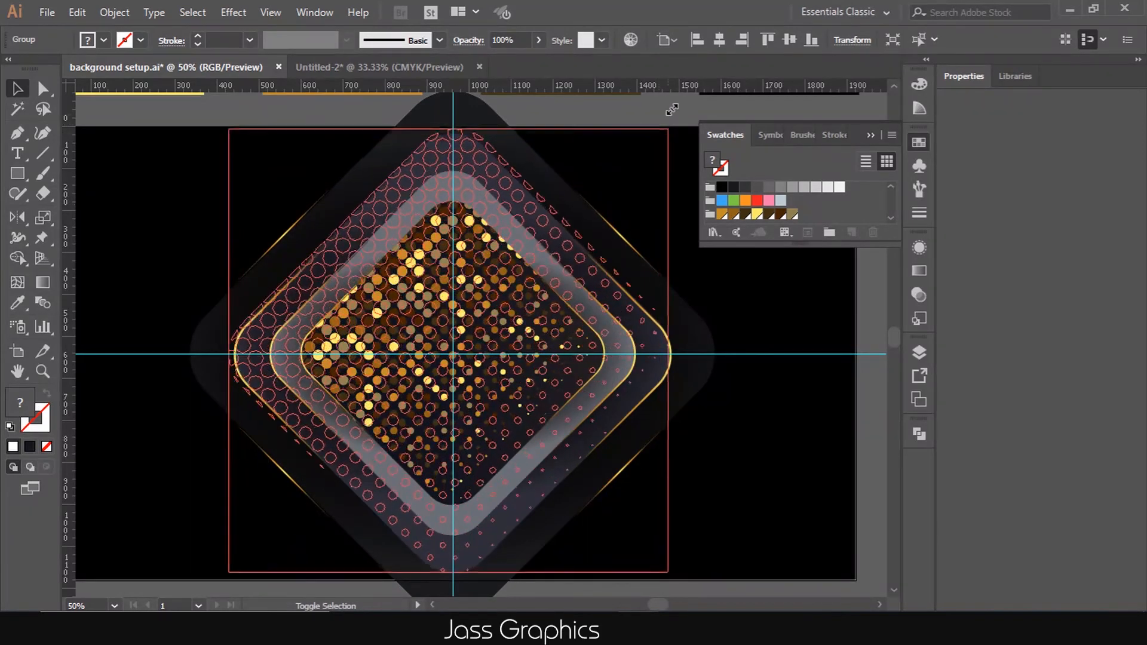
scroll(615, 174, up, 5)
scroll(495, 286, down, 1)
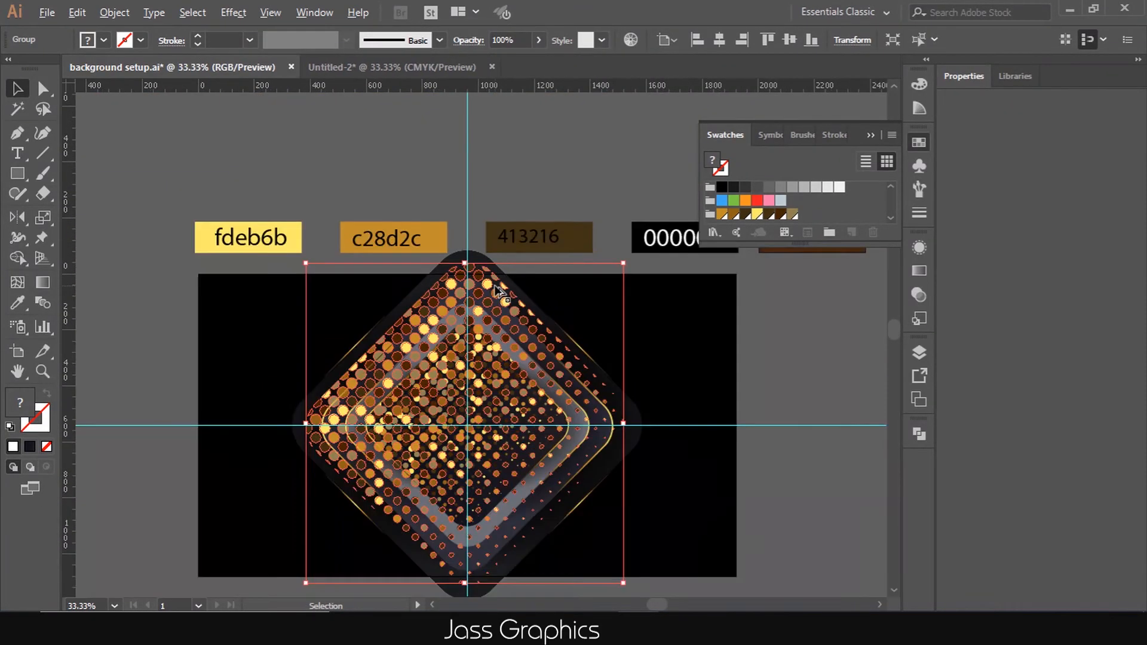
scroll(565, 365, down, 2)
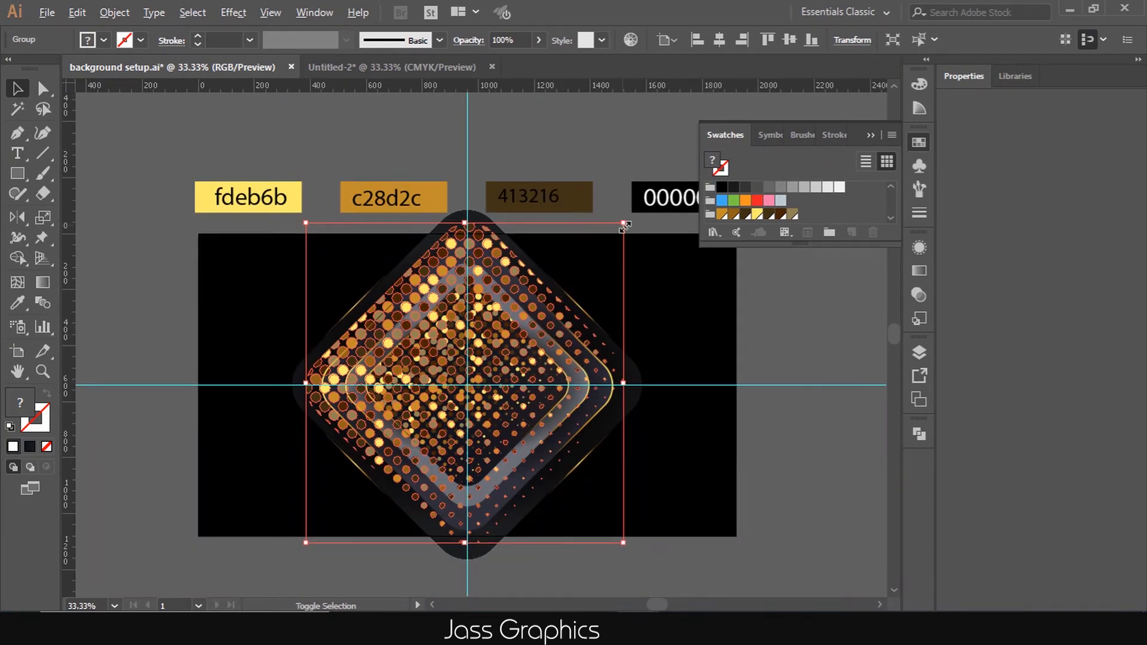
Send the enlarged halftone group backward in the stacking order so its dots show only on the outermost diamond, and deselect it
key(ctrl+bracketleft)
key(ctrl+bracketleft)
key(ctrl+bracketleft)
key(ctrl+bracketleft)
key(ctrl+bracketleft)
key(ctrl+bracketleft)
key(ctrl+bracketleft)
key(ctrl+bracketleft)
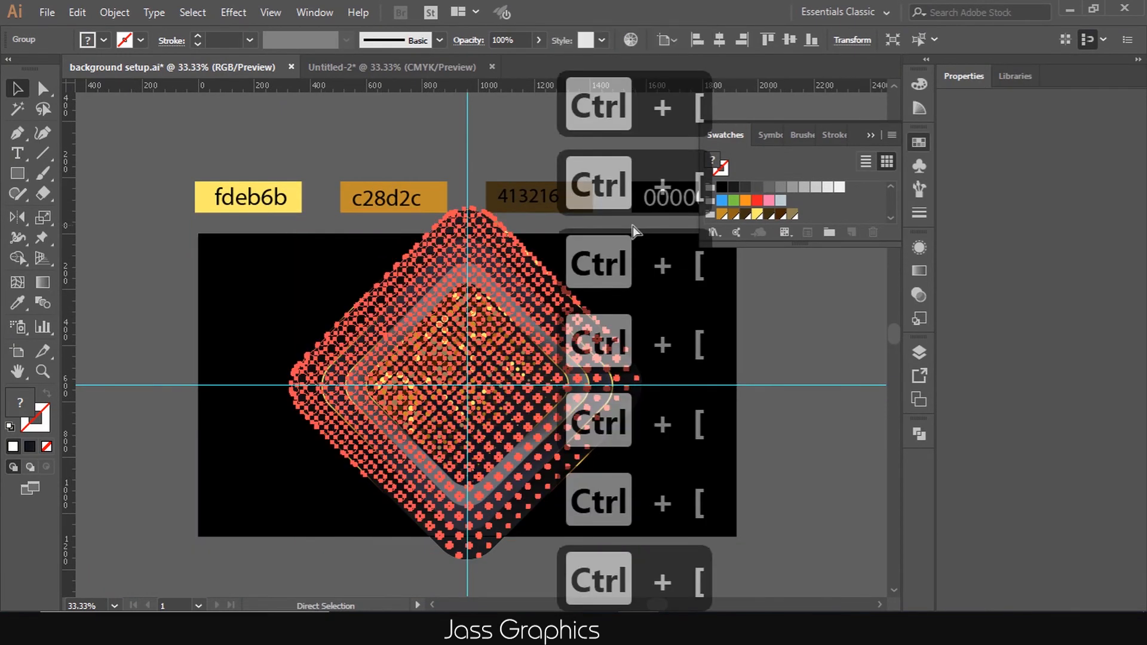
key(ctrl+bracketright)
key(ctrl+bracketright)
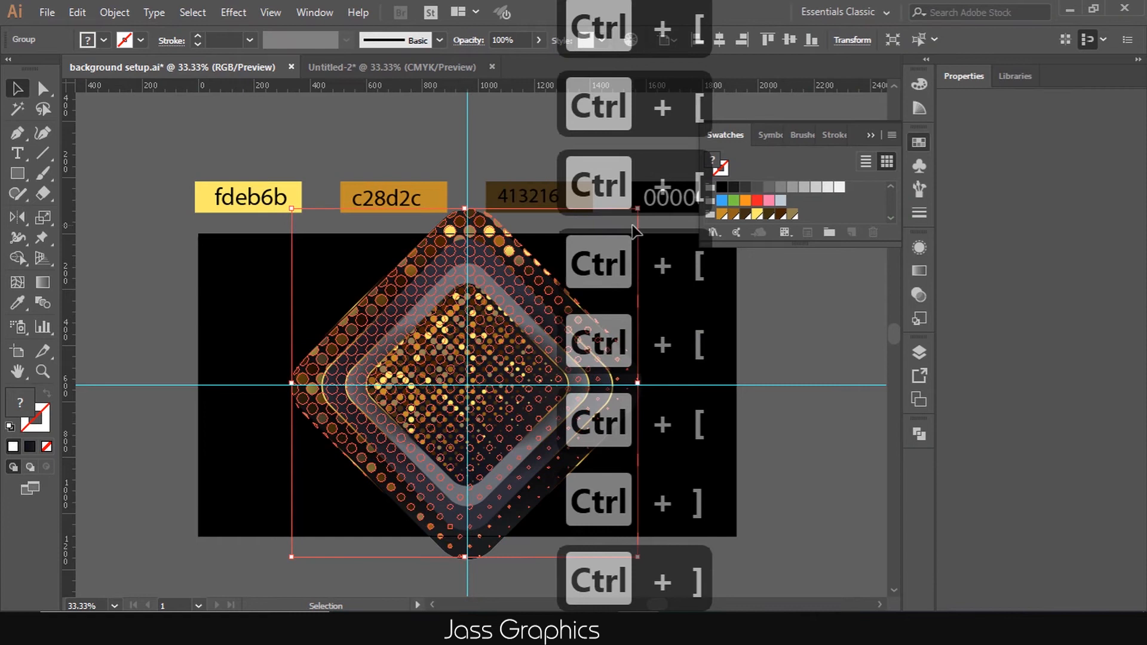
click(820, 425)
scroll(633, 388, down, 1)
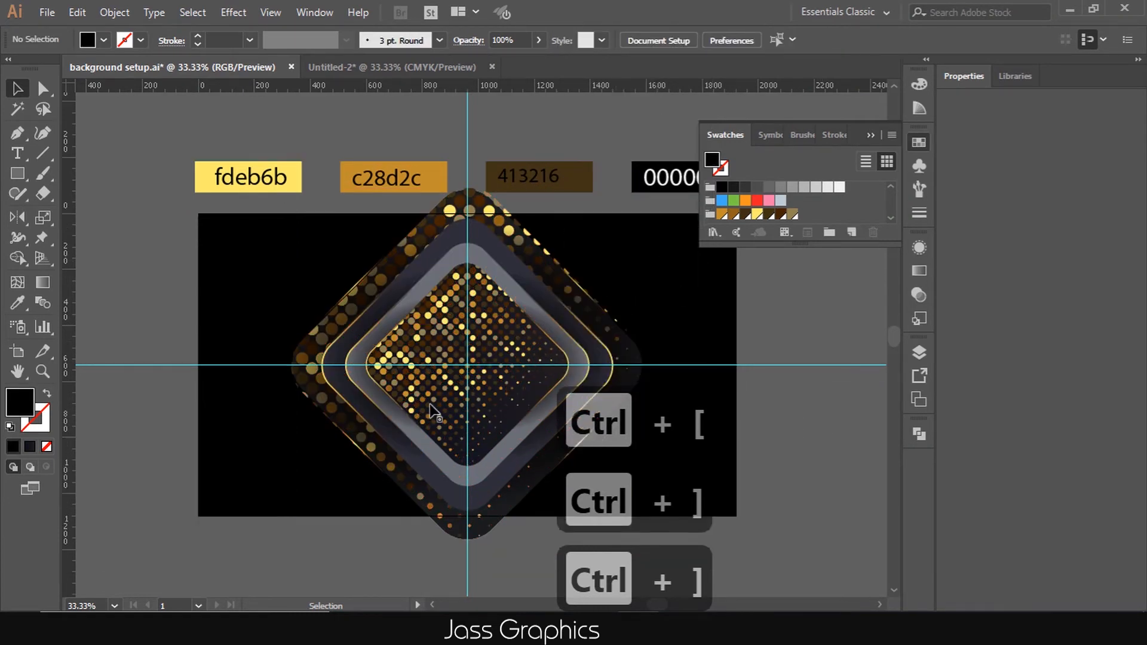
scroll(427, 421, down, 2)
scroll(414, 506, down, 1)
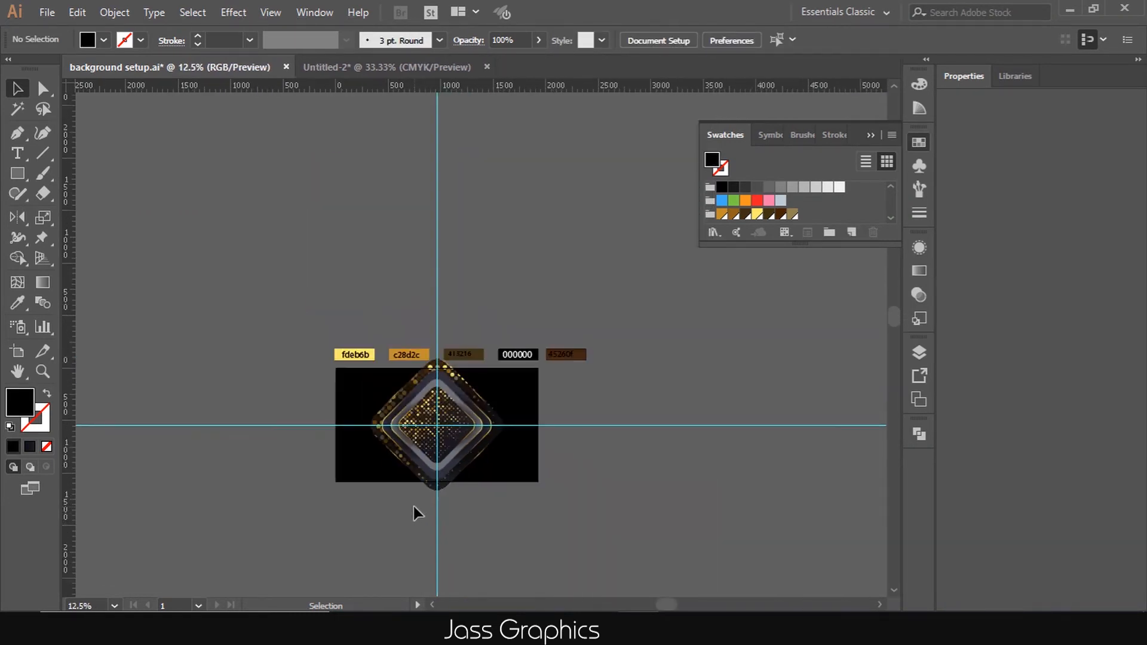
scroll(413, 497, up, 1)
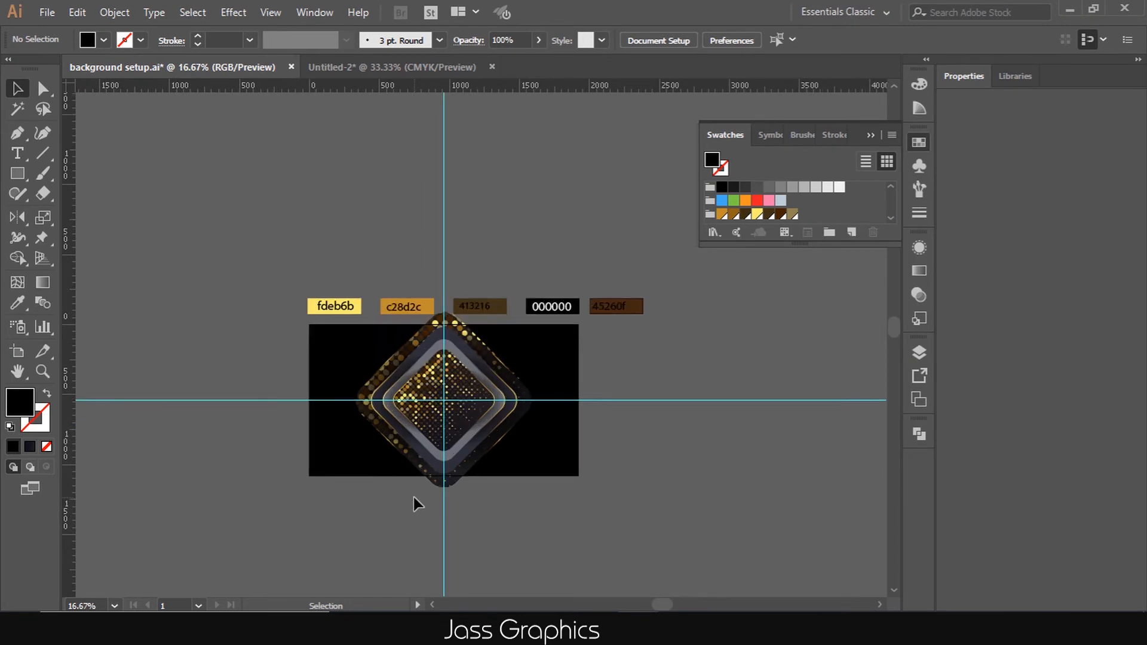
scroll(414, 497, up, 1)
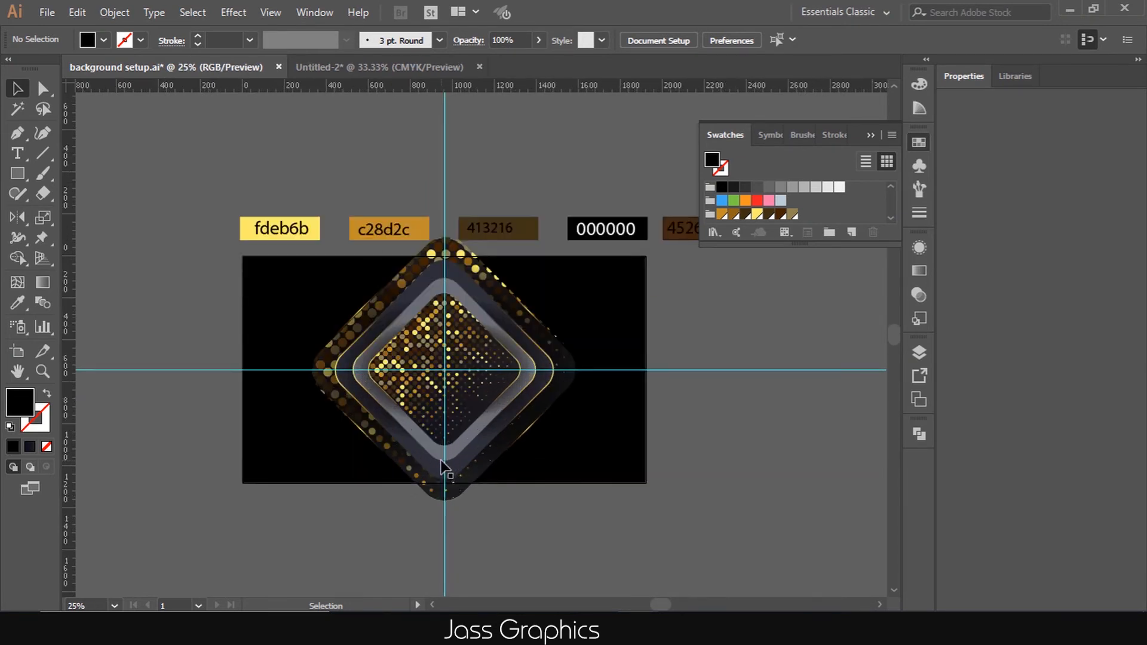
Set the blending mode of the inner diamond's halftone group to Screen and deselect it
click(417, 353)
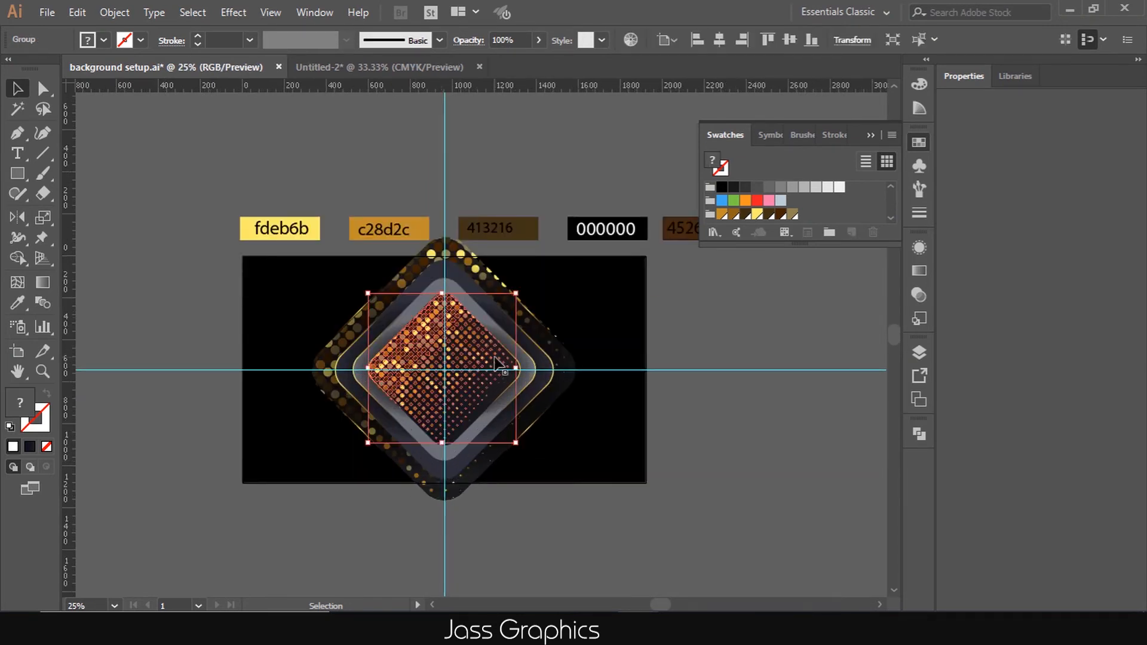
click(920, 294)
click(751, 265)
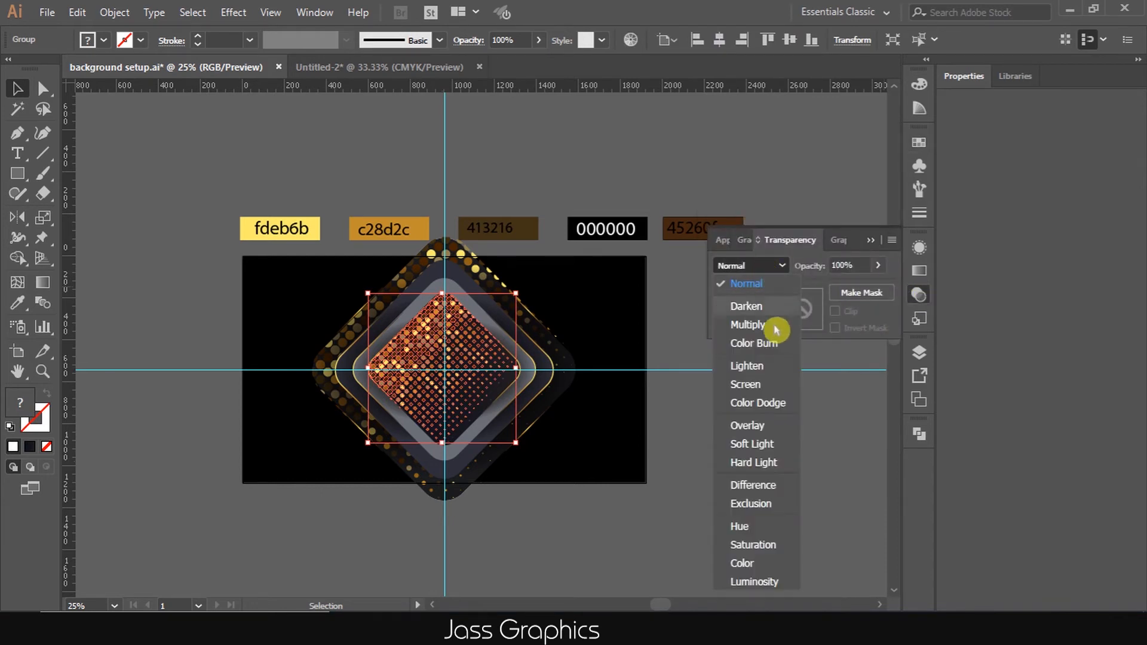
click(765, 385)
click(741, 422)
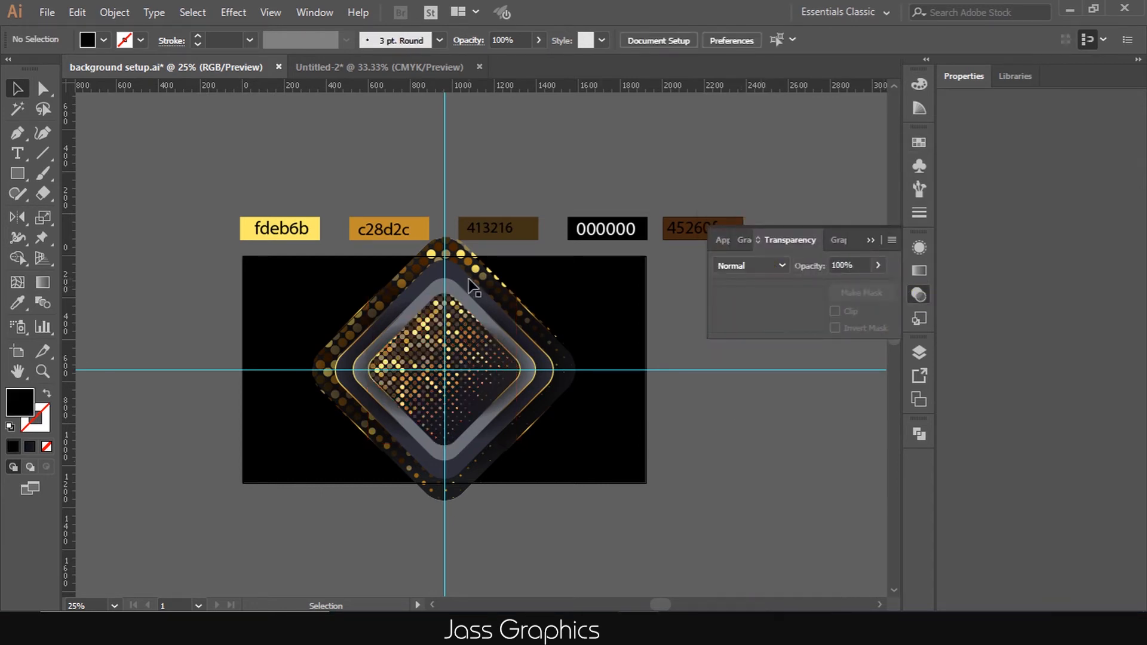
Set the blending mode of the enlarged halftone group on the outermost diamond to Screen and deselect it
click(478, 276)
click(915, 295)
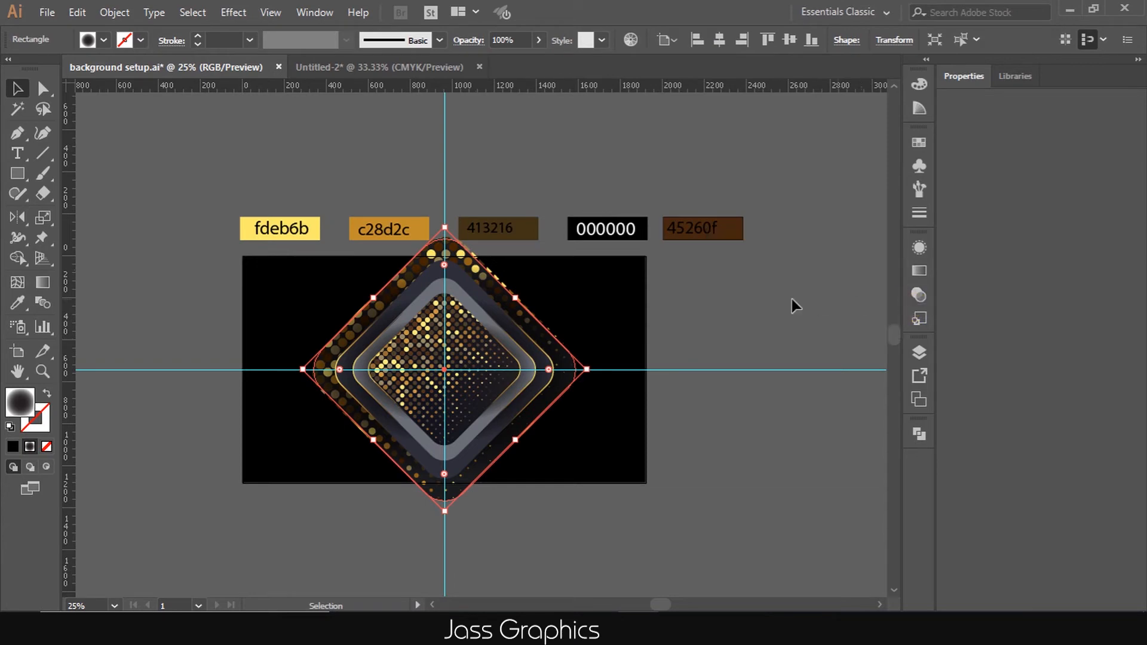
click(913, 294)
click(774, 266)
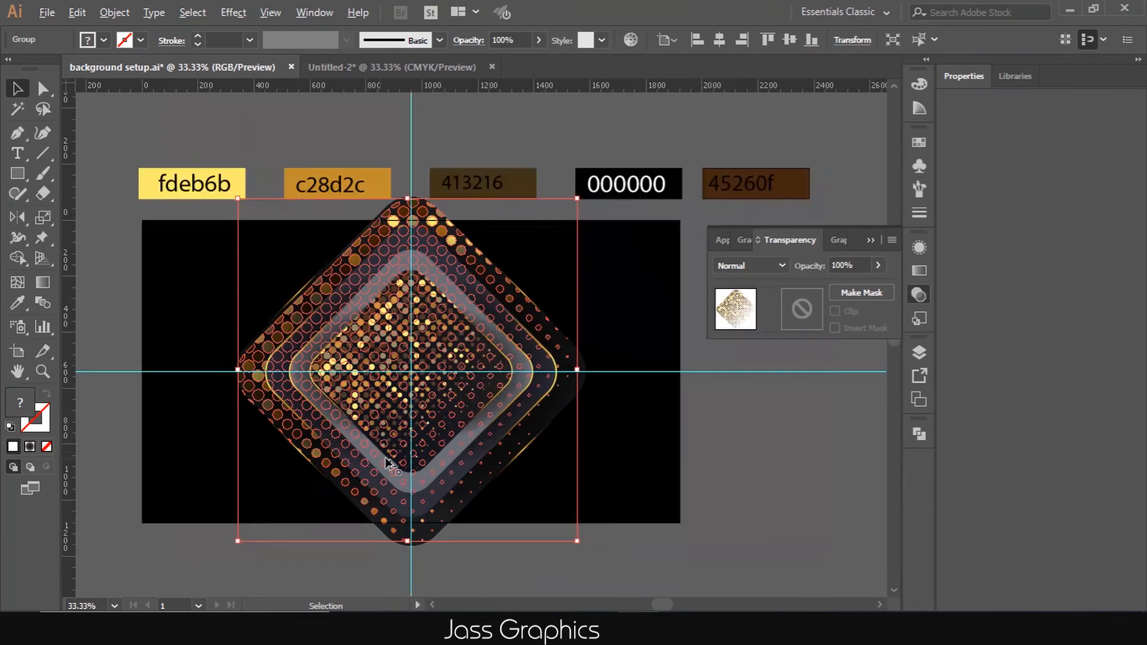
click(777, 265)
click(760, 378)
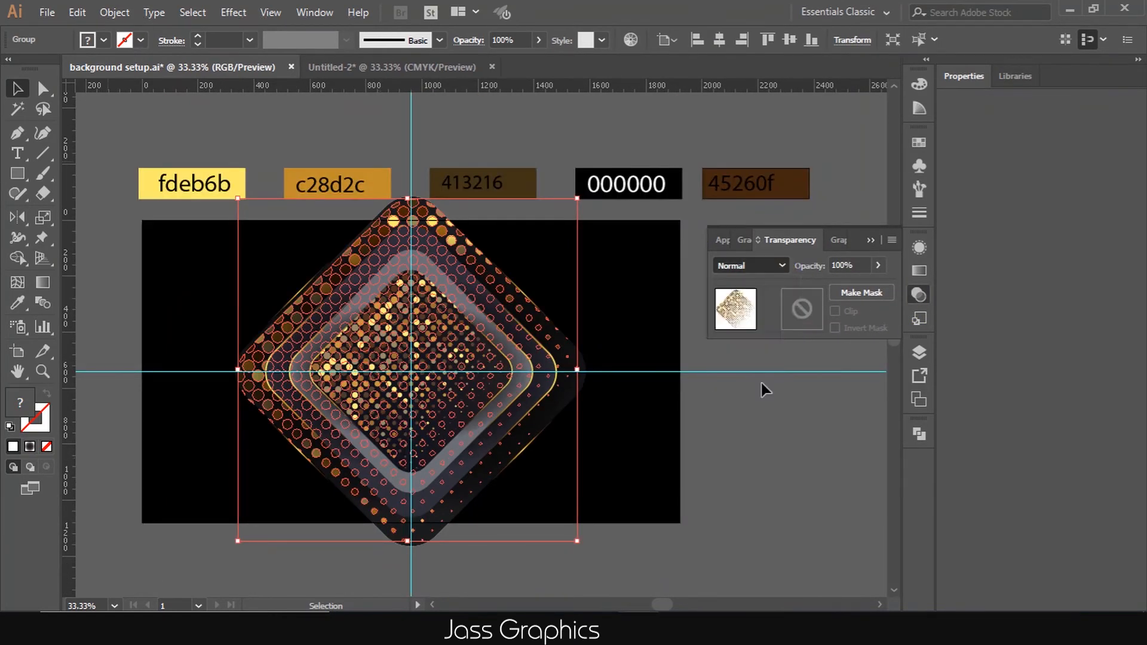
click(761, 421)
scroll(666, 425, down, 2)
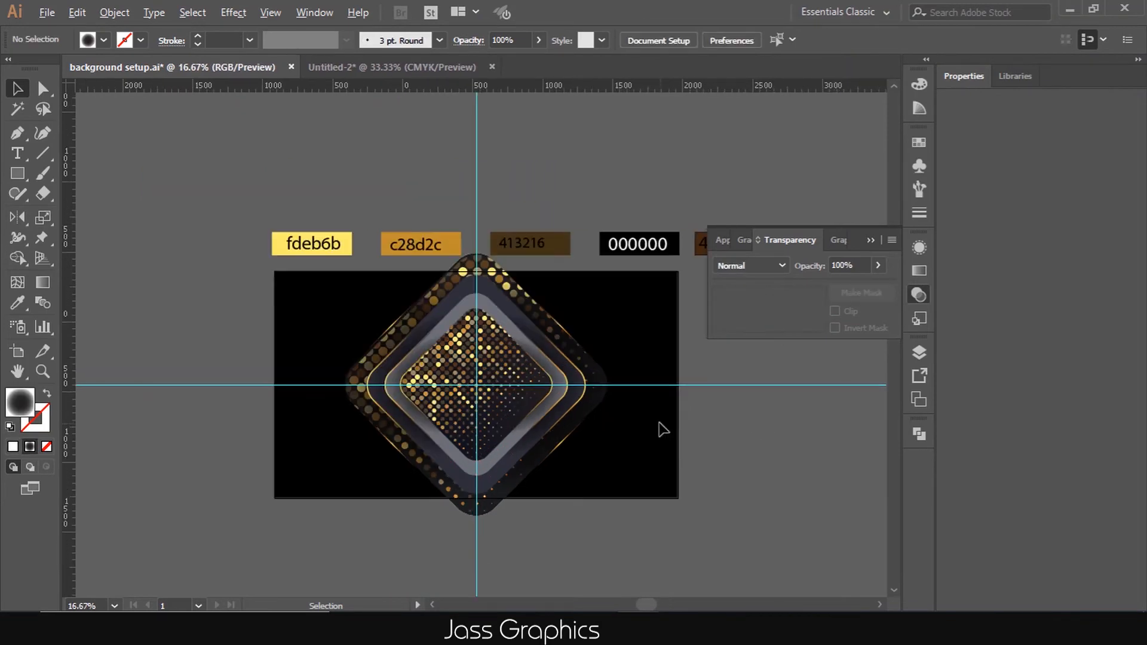
scroll(692, 432, up, 1)
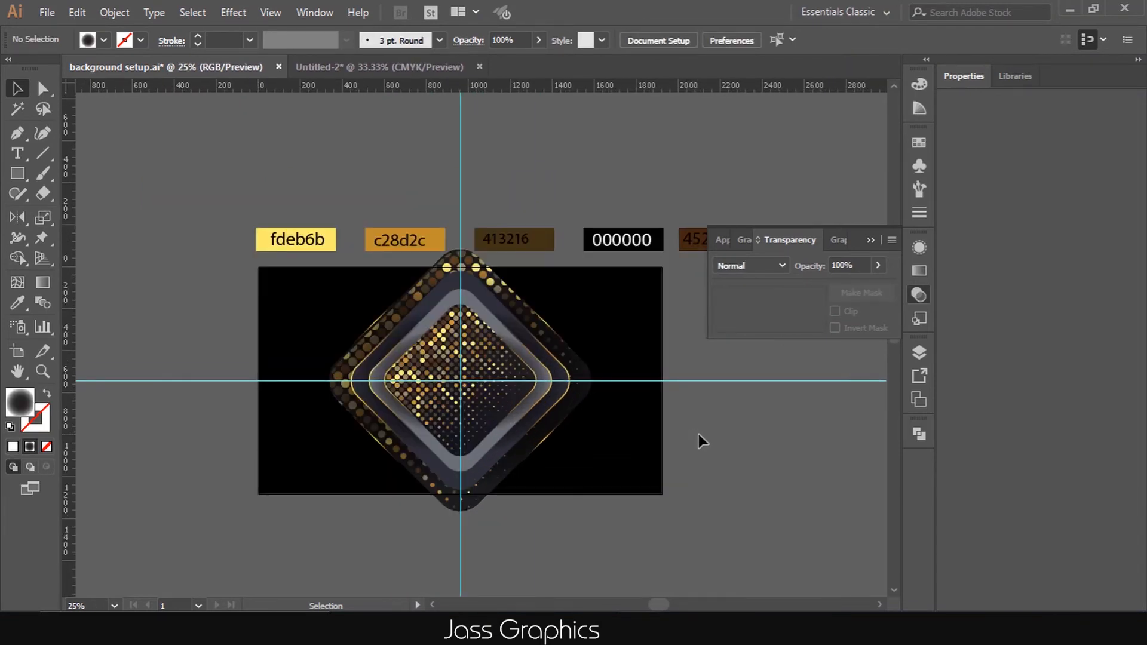
scroll(531, 464, up, 1)
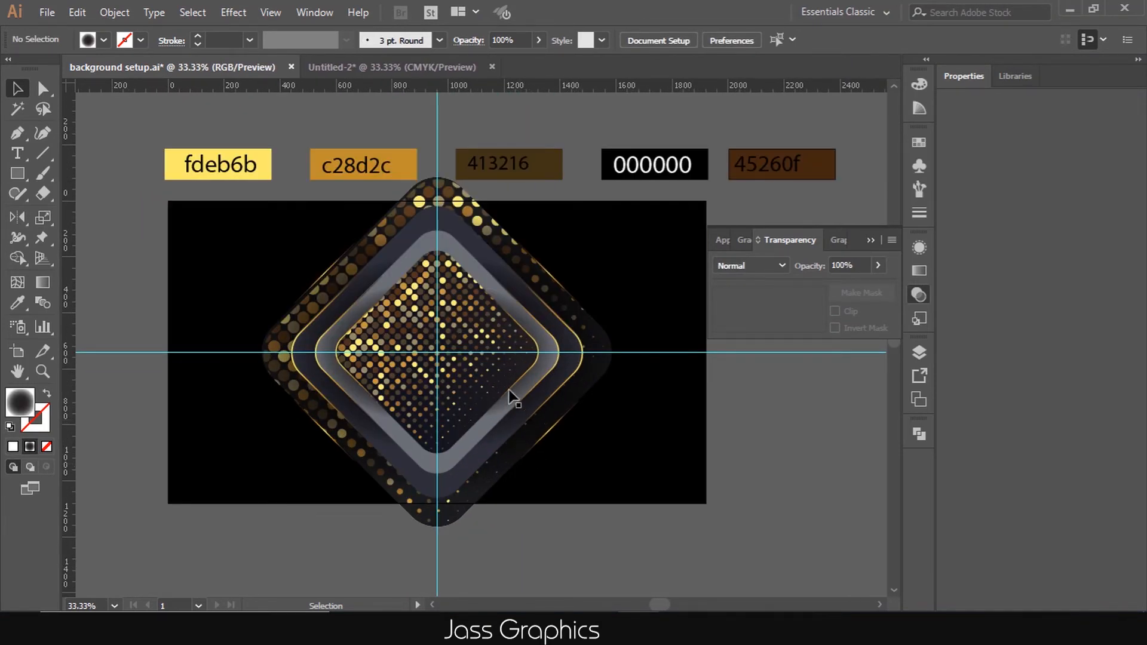
Duplicate the four diagonal gold lines in place and scale the copies outward from the centre, beyond the outermost diamond's edges
click(326, 280)
shift+click(332, 442)
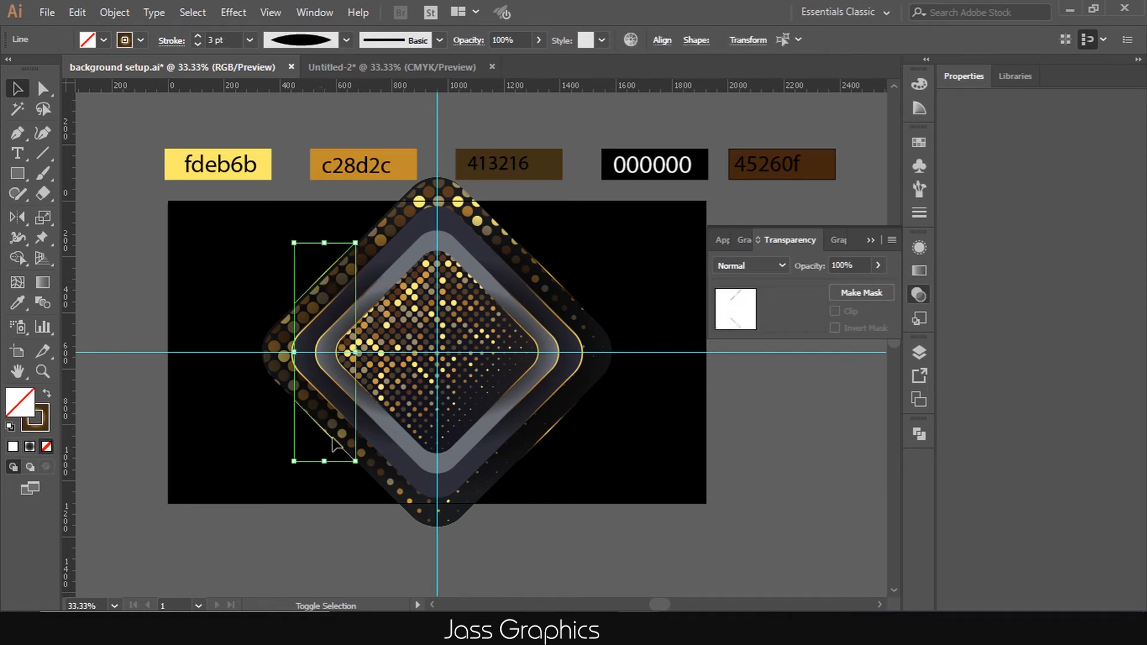
shift+click(549, 432)
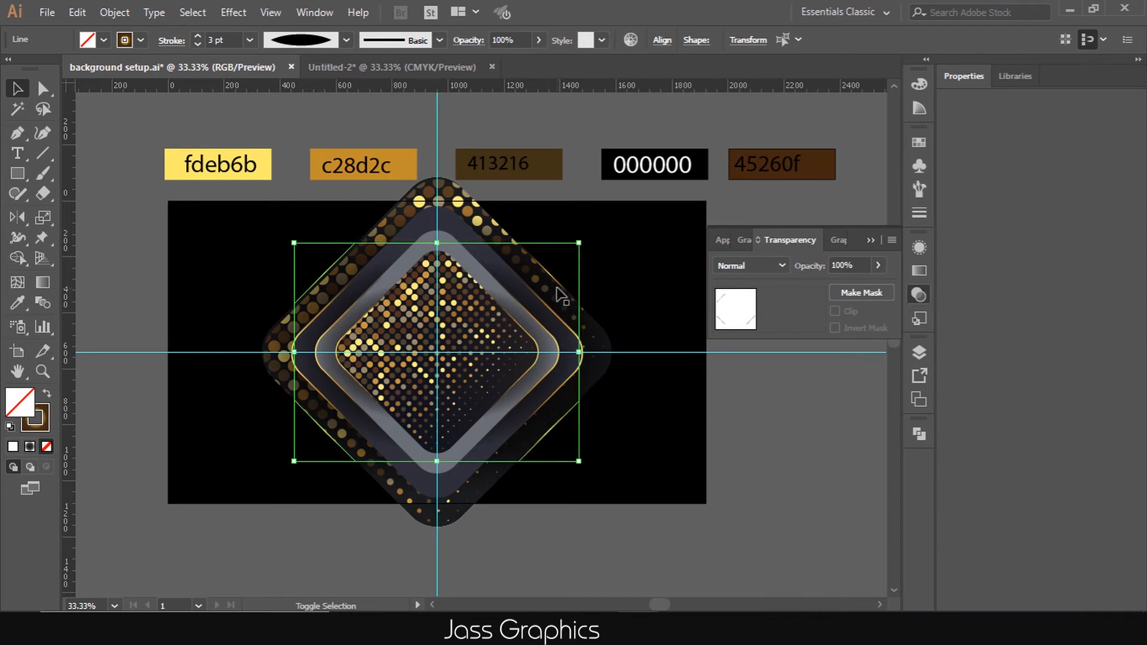
key(ctrl+c)
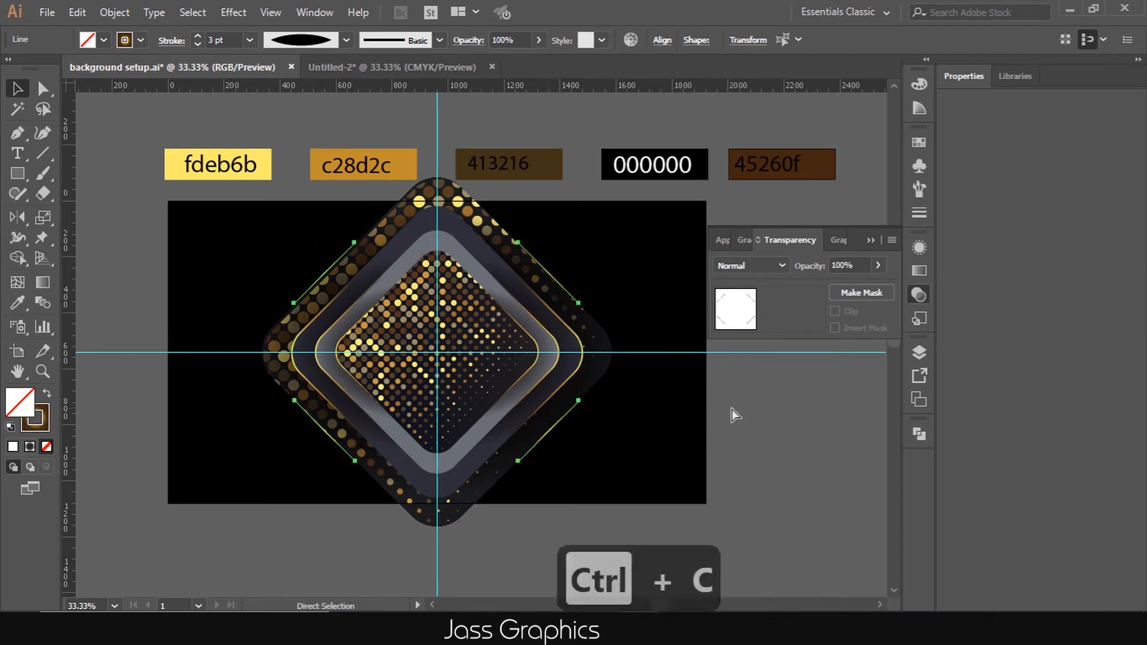
key(ctrl+f)
drag(580, 244, 614, 222)
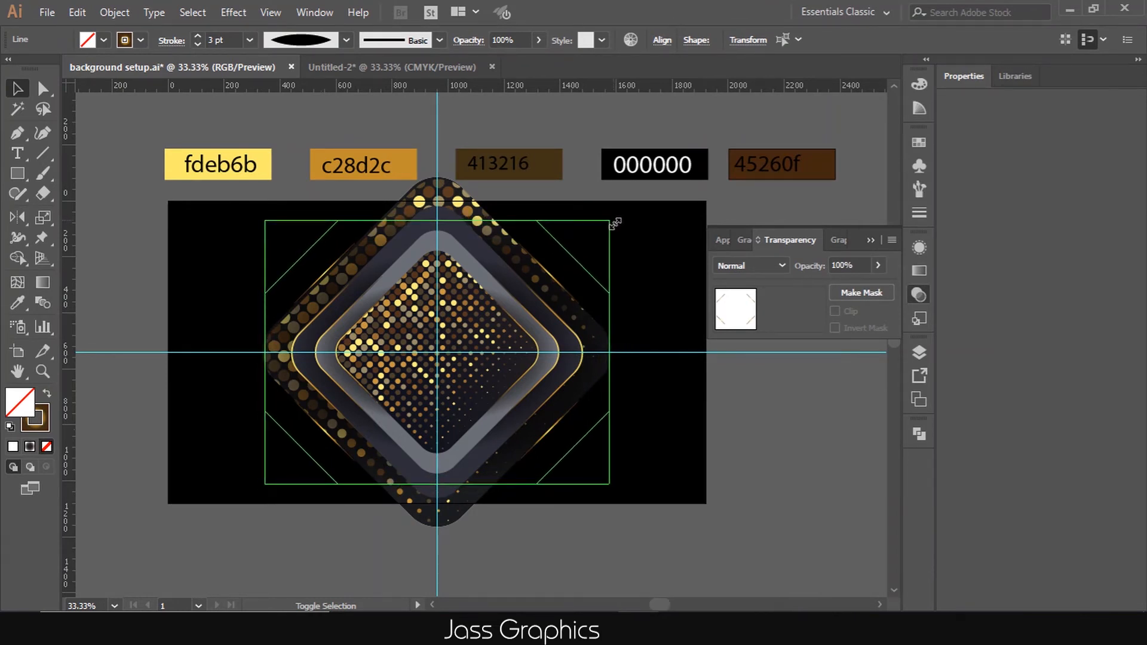
click(788, 461)
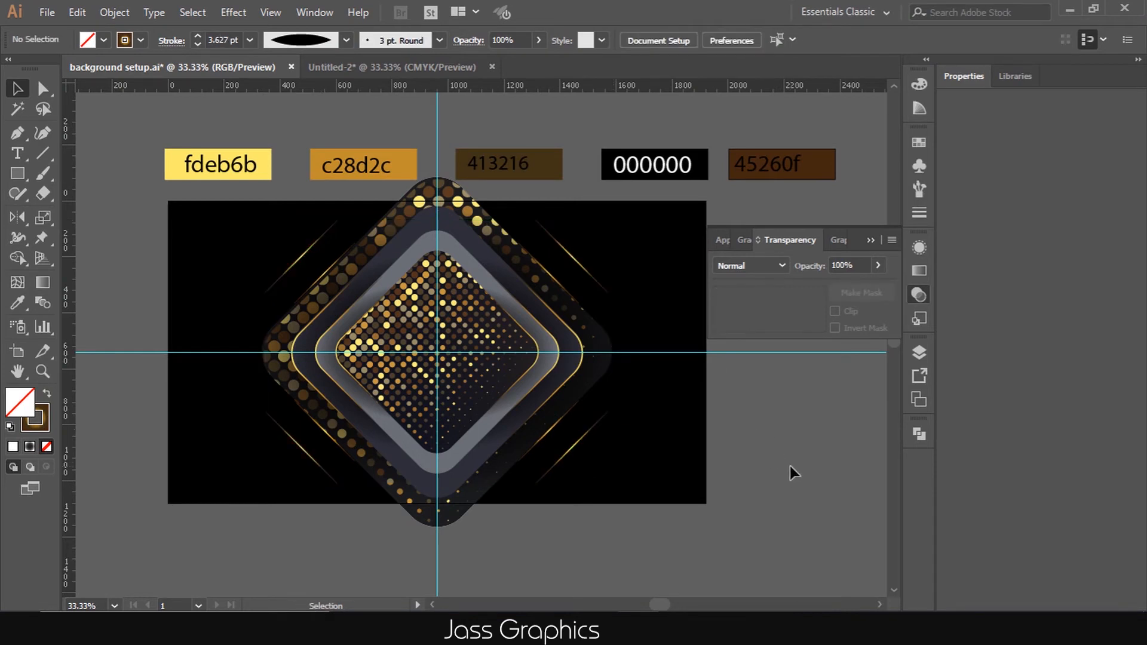
scroll(557, 426, down, 2)
scroll(620, 478, up, 1)
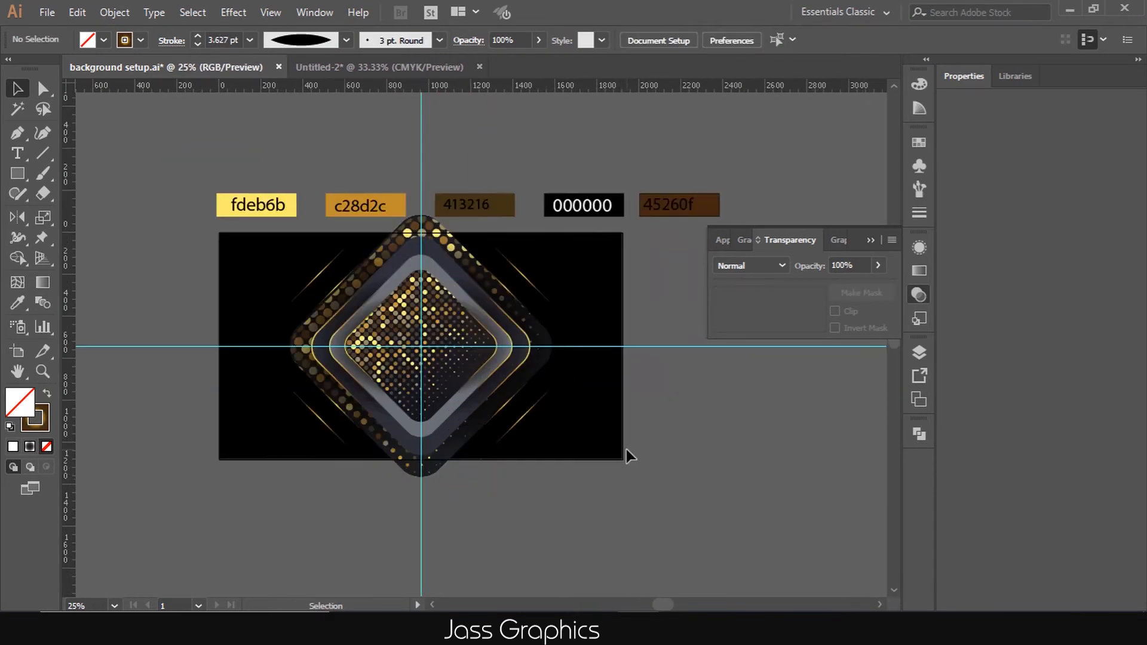
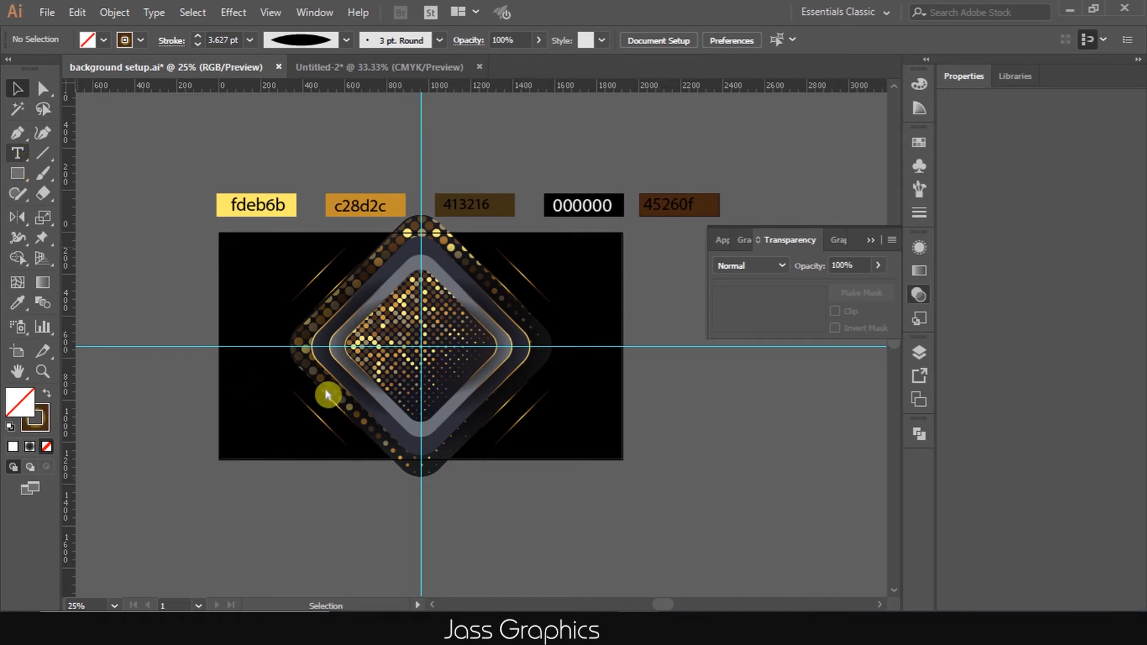
Draw a circle about 50 px wide on the black background, to the right of the upper-right outer gold line
key(t)
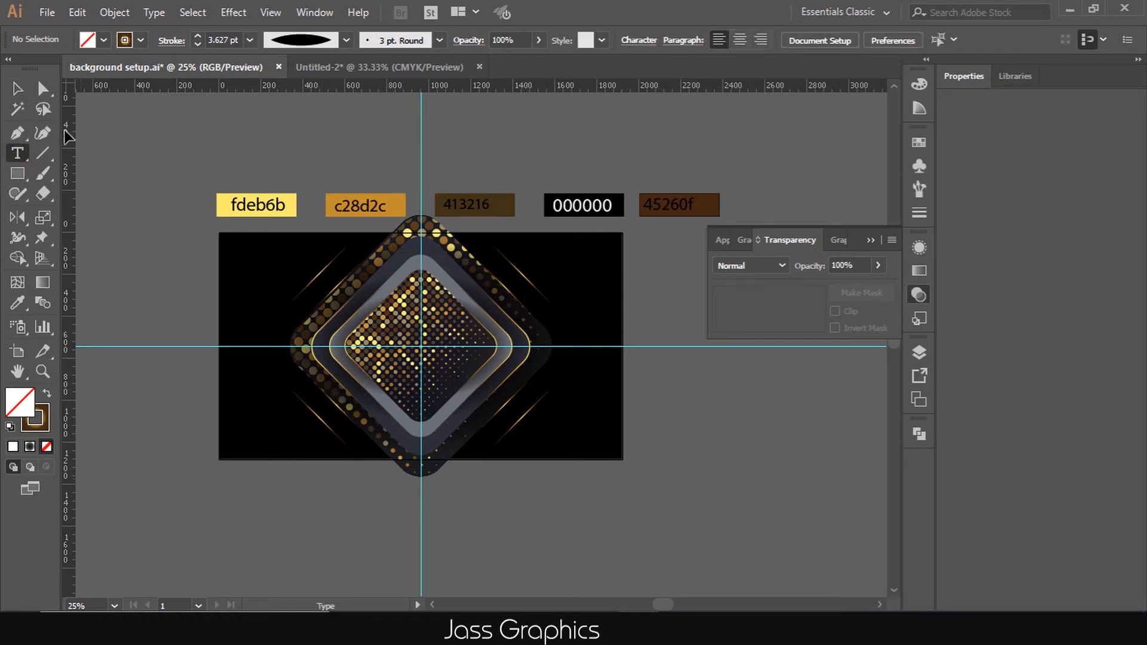
click(16, 91)
scroll(380, 419, up, 1)
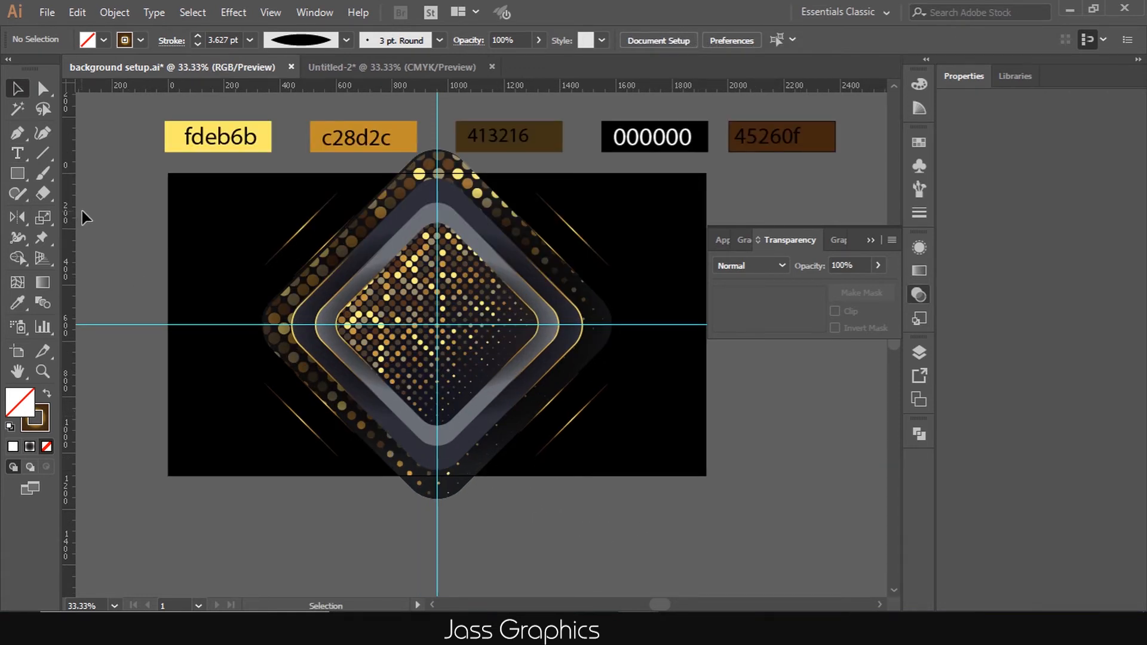
key(l)
scroll(670, 248, up, 1)
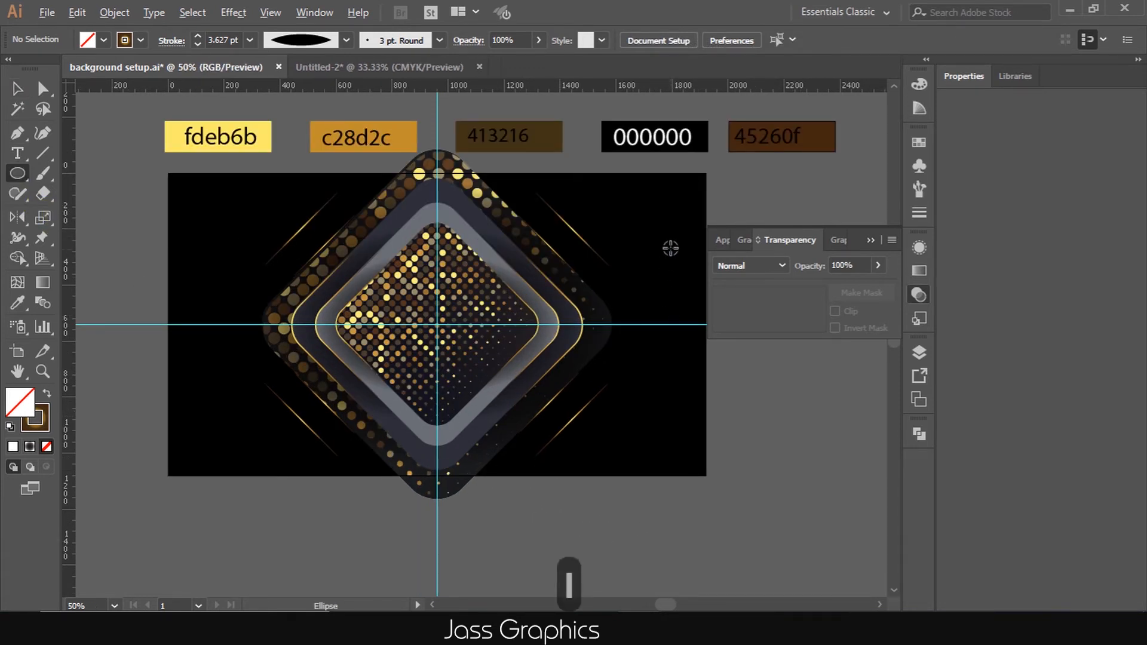
scroll(670, 248, up, 1)
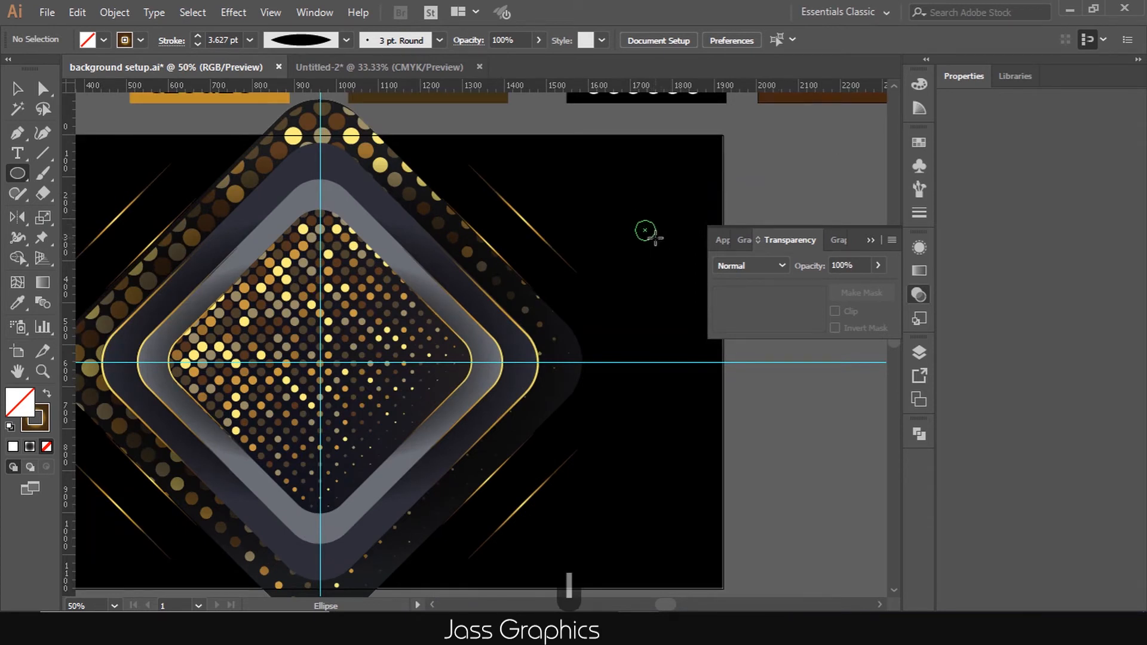
drag(655, 238, 655, 239)
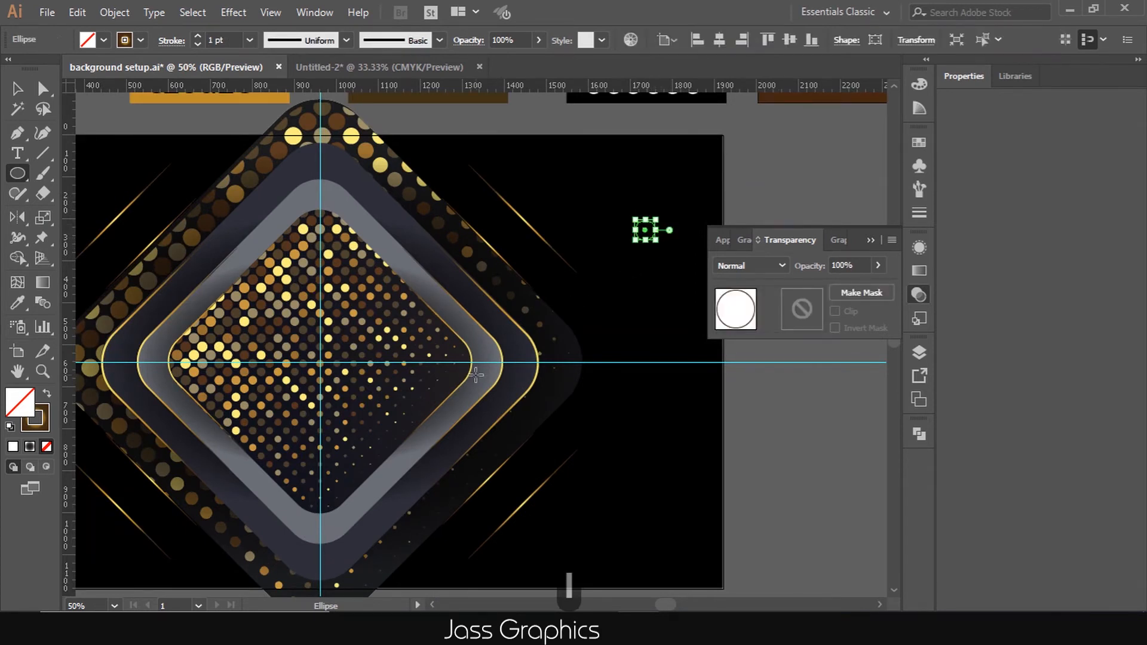
Select the small circle on the black background and swap its fill and stroke so the gold gradient fills it
click(14, 90)
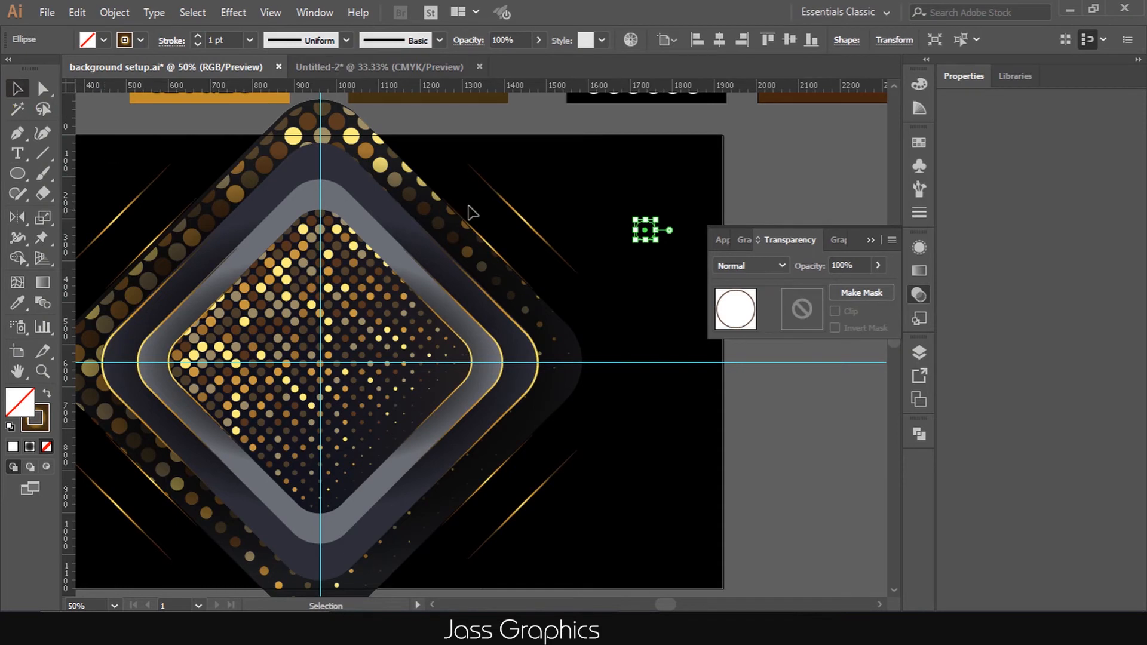
click(522, 219)
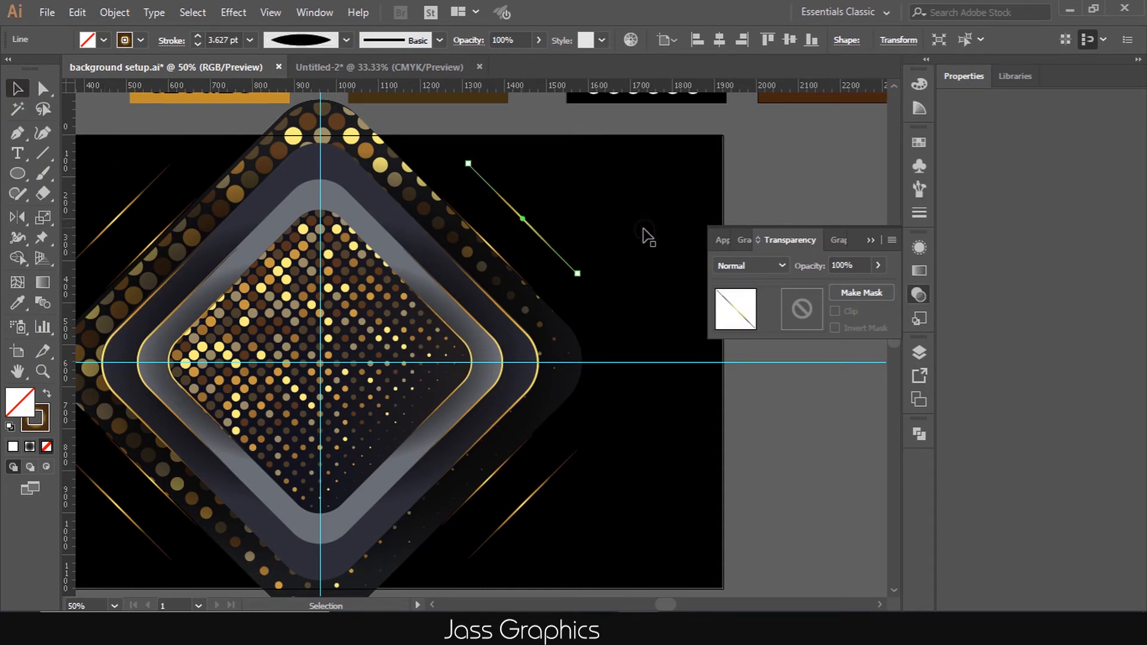
click(647, 239)
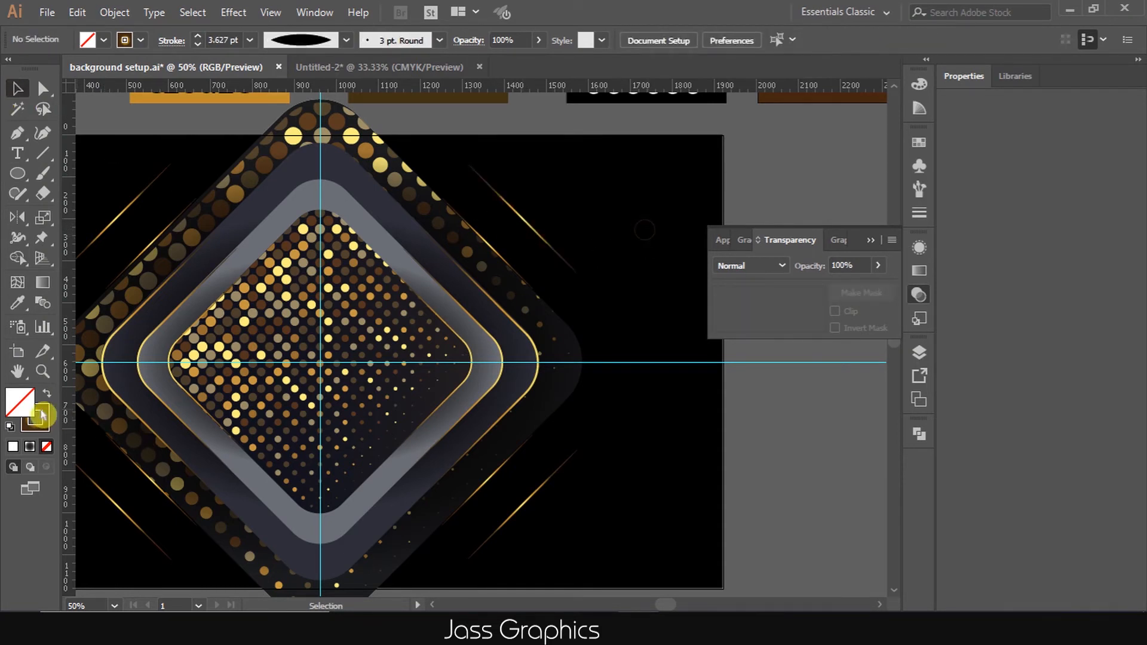
drag(679, 209, 623, 262)
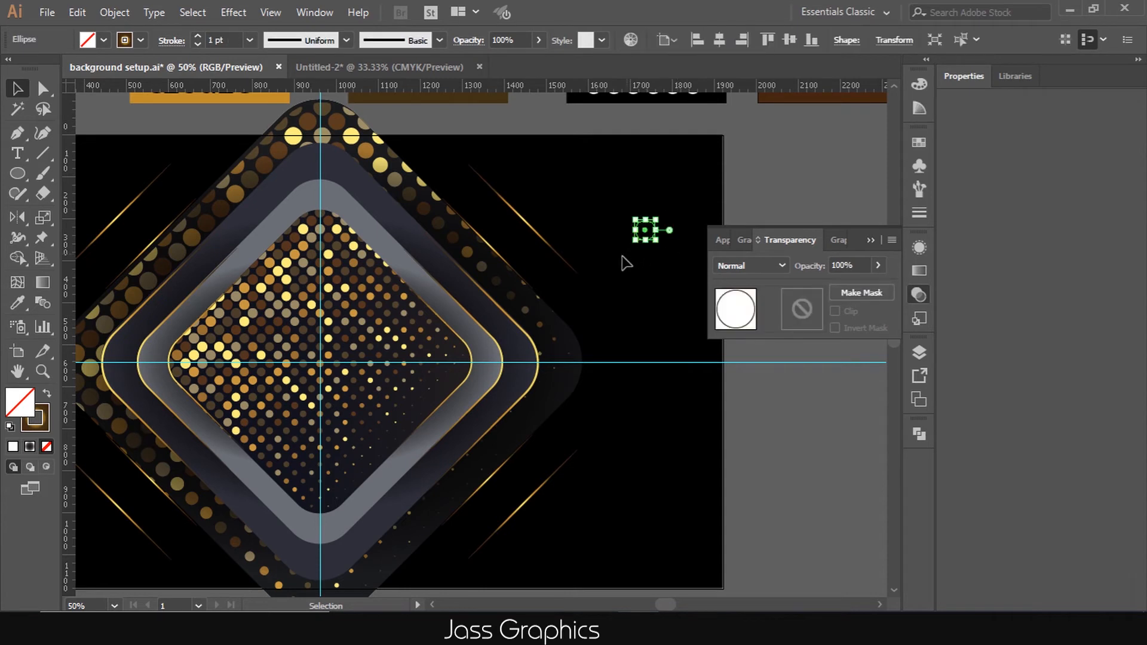
click(37, 433)
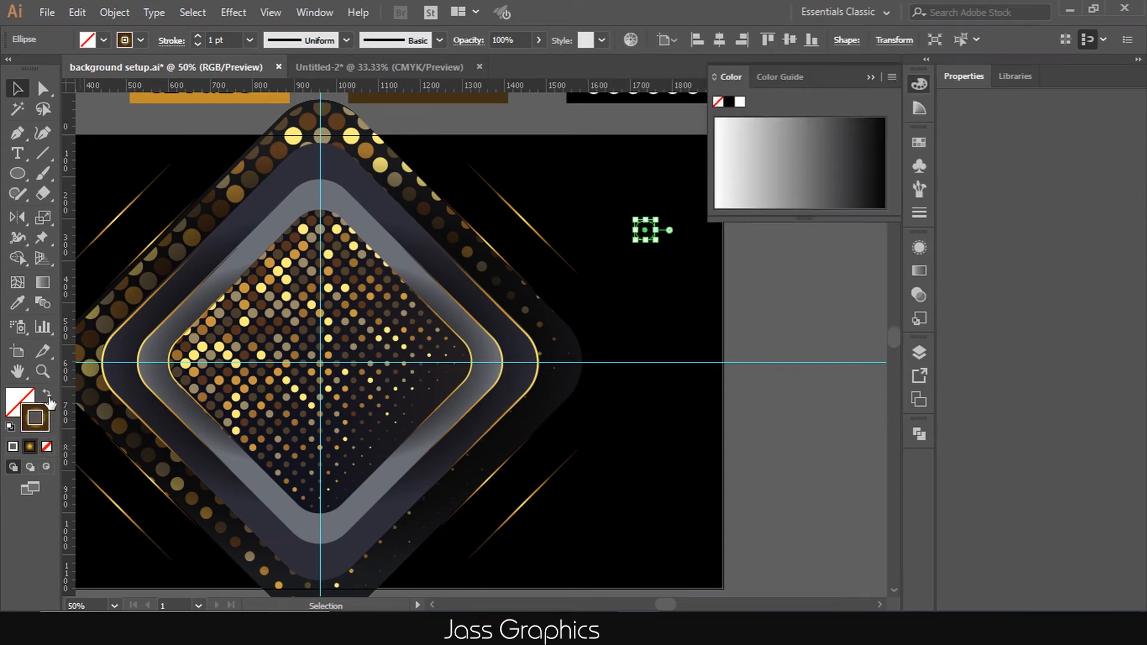
click(47, 395)
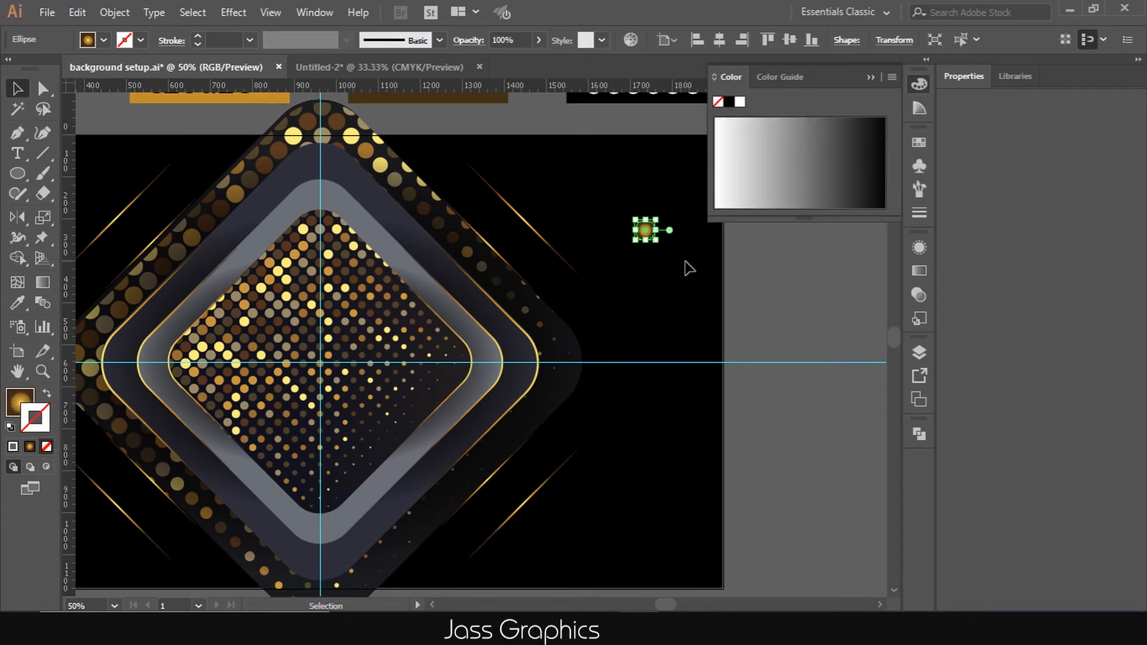
scroll(681, 232, up, 2)
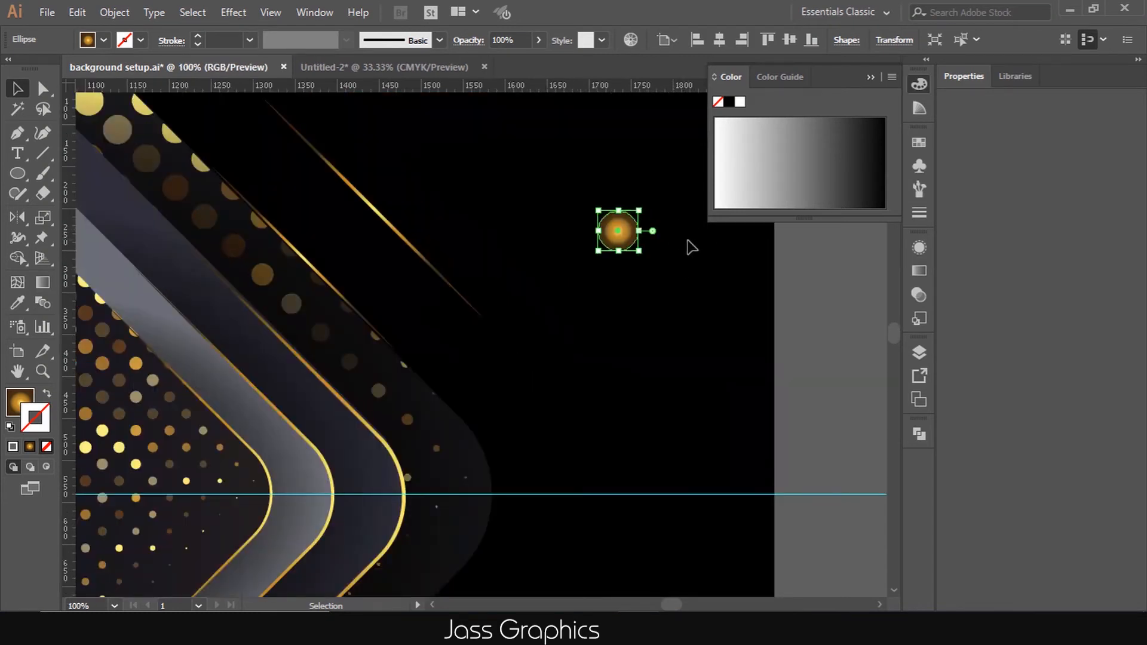
Reverse the circle's radial gradient so dark brown sits at the centre and bright yellow at the rim
click(919, 270)
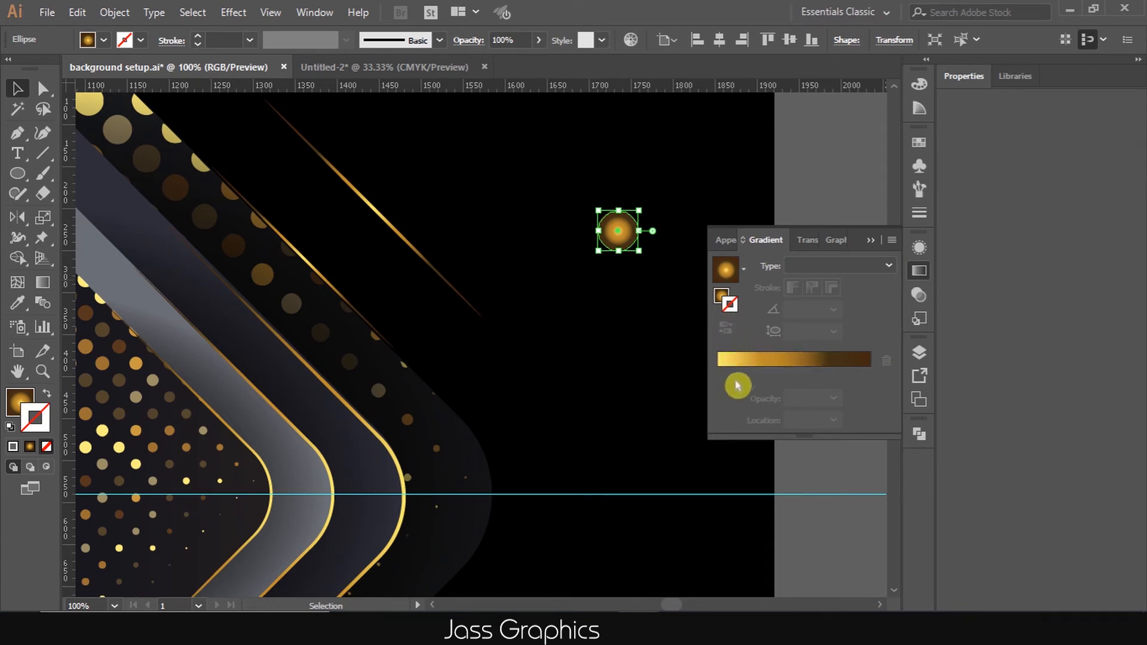
click(49, 283)
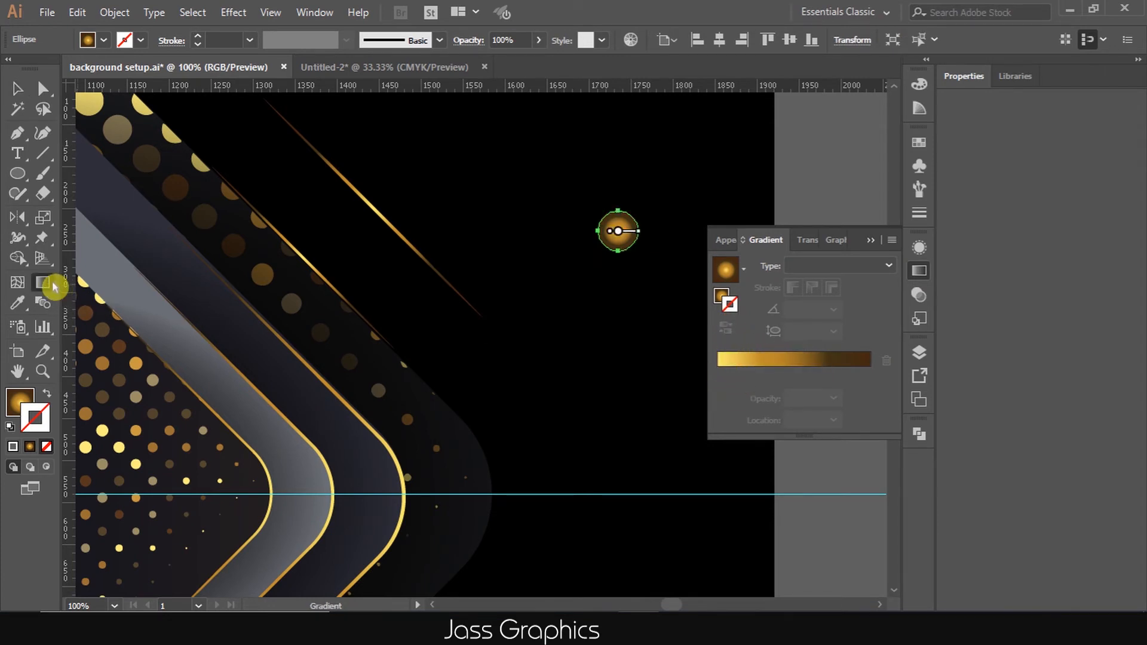
click(17, 401)
key(ctrl)
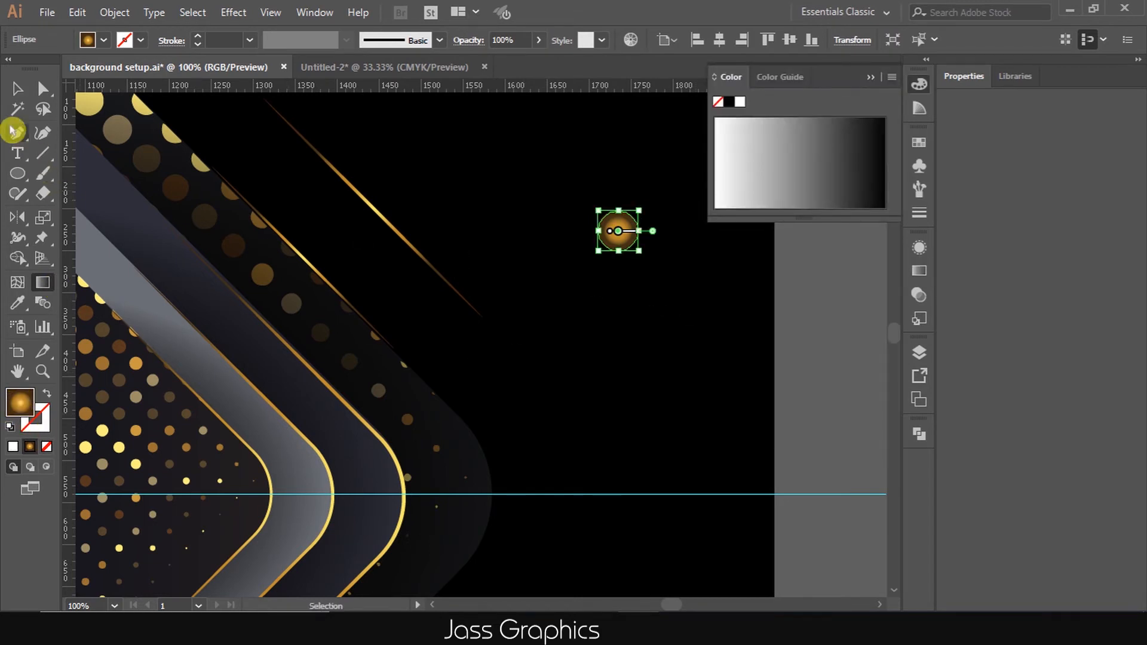
click(17, 88)
click(919, 271)
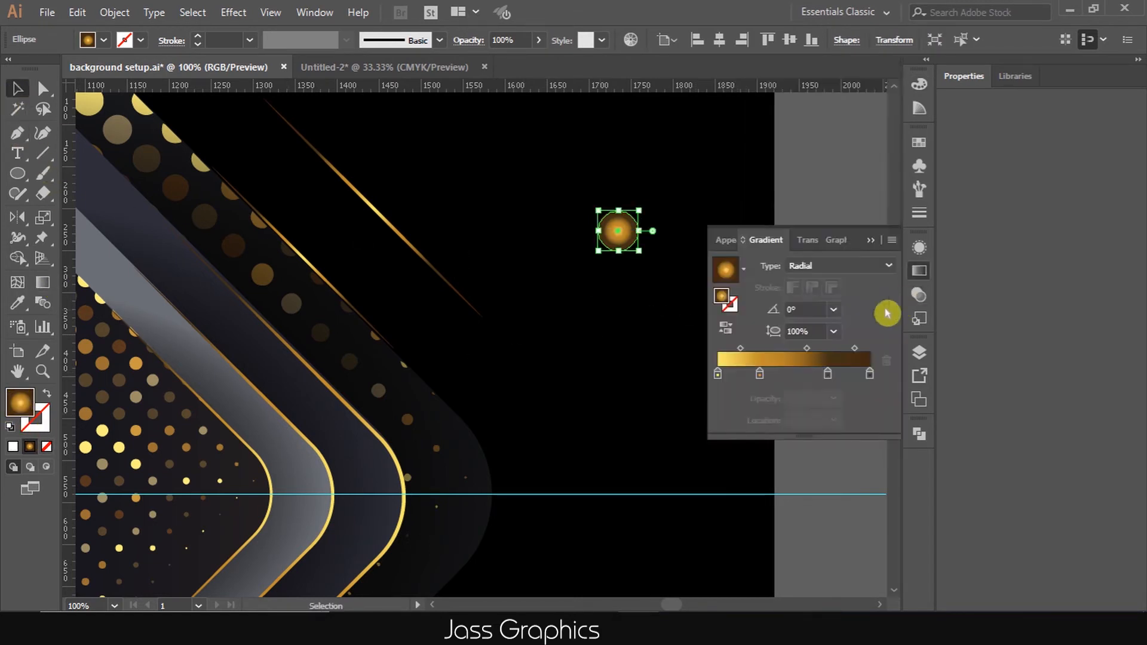
click(725, 328)
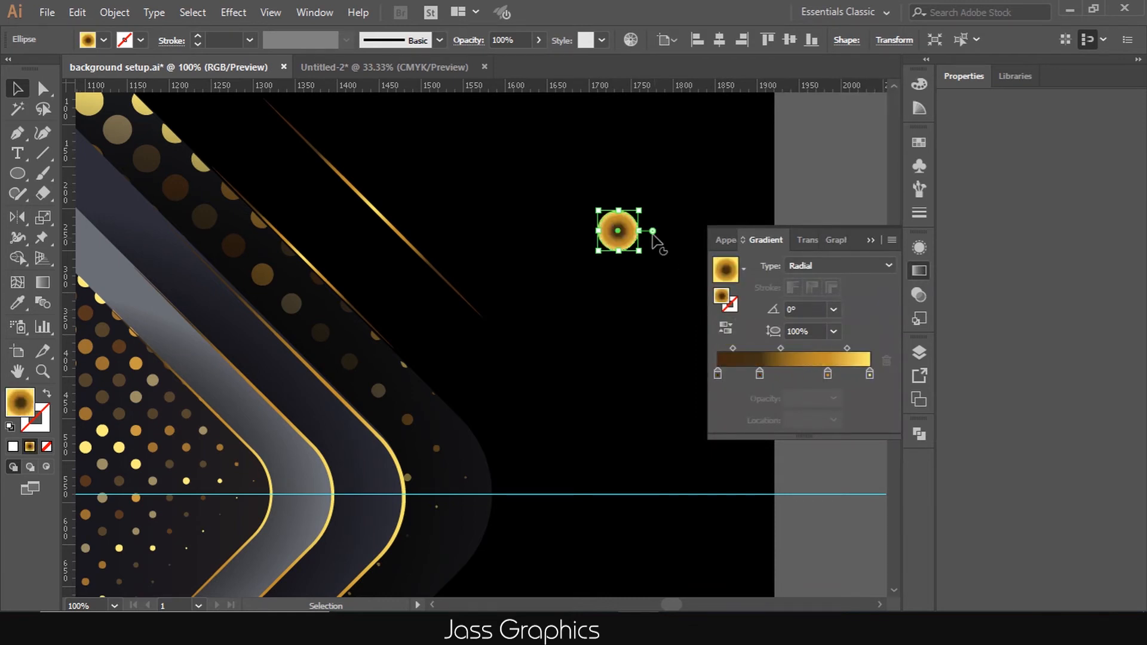
Start an Outer Glow effect on the circle with preview on, Normal mode and a 16 px blur
scroll(652, 234, up, 2)
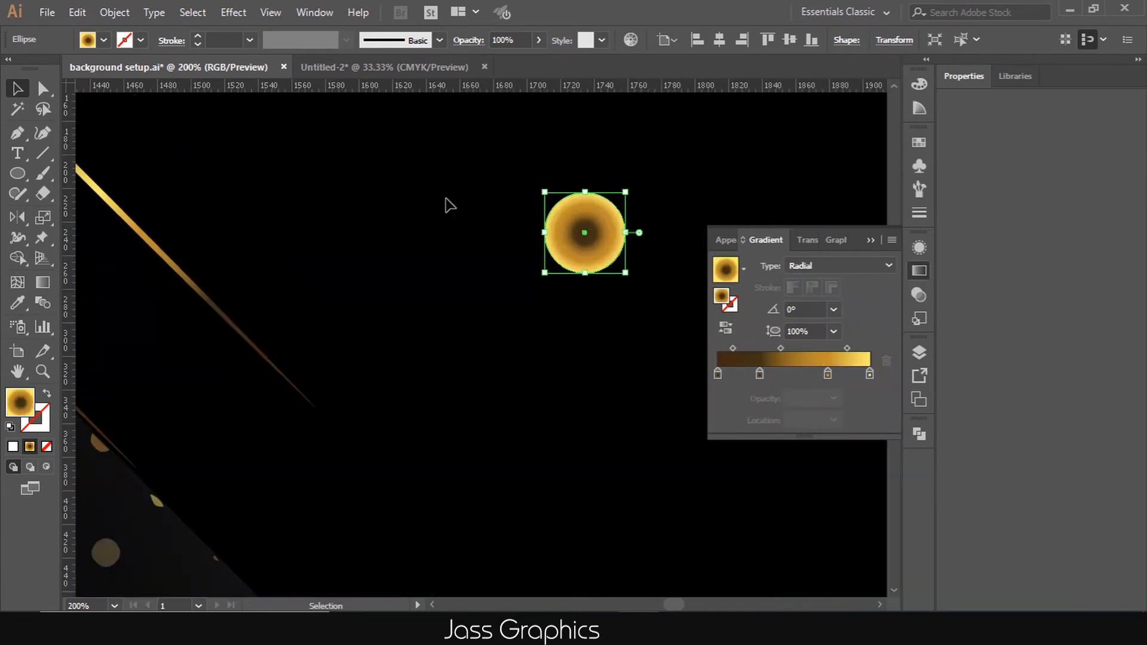
click(233, 12)
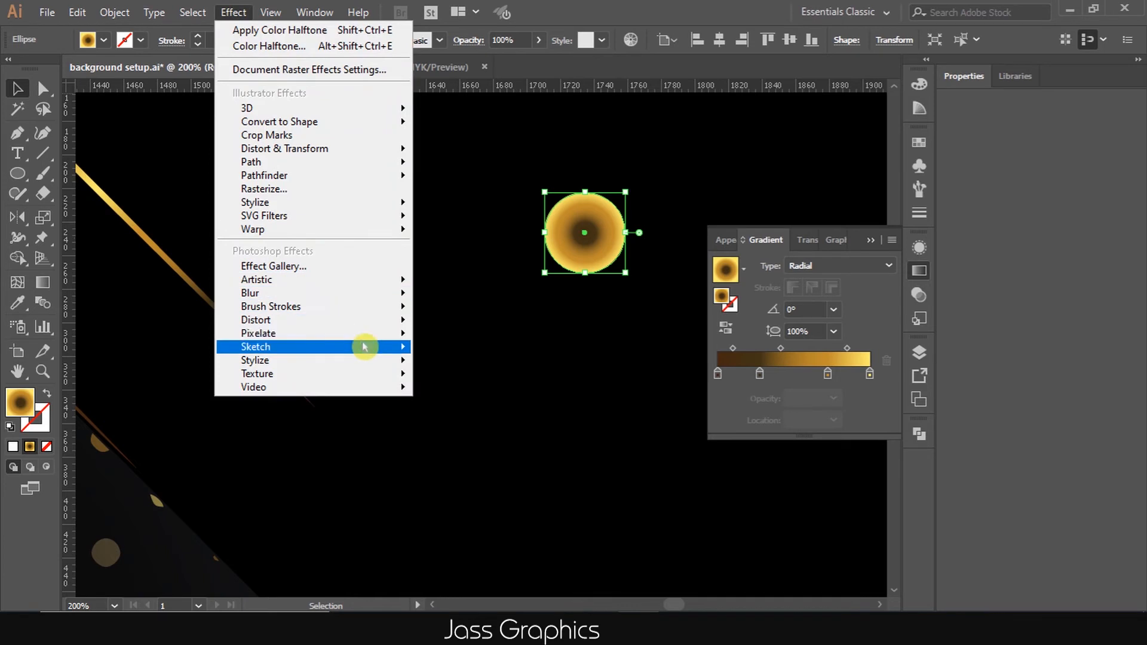
mouse_move(365, 346)
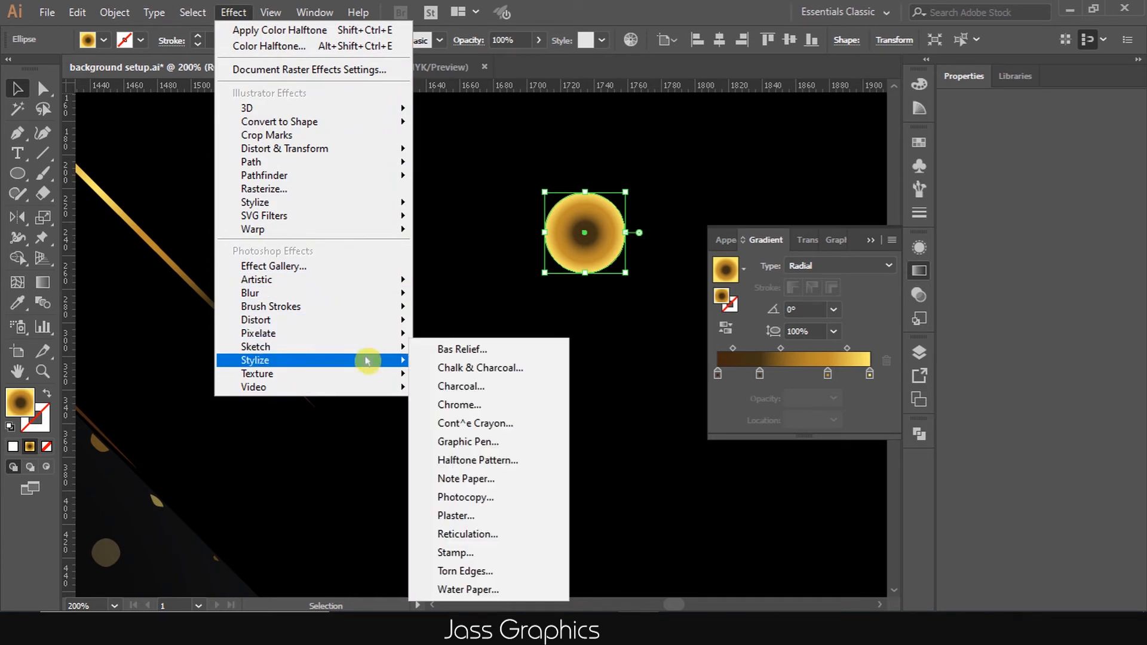
mouse_move(378, 202)
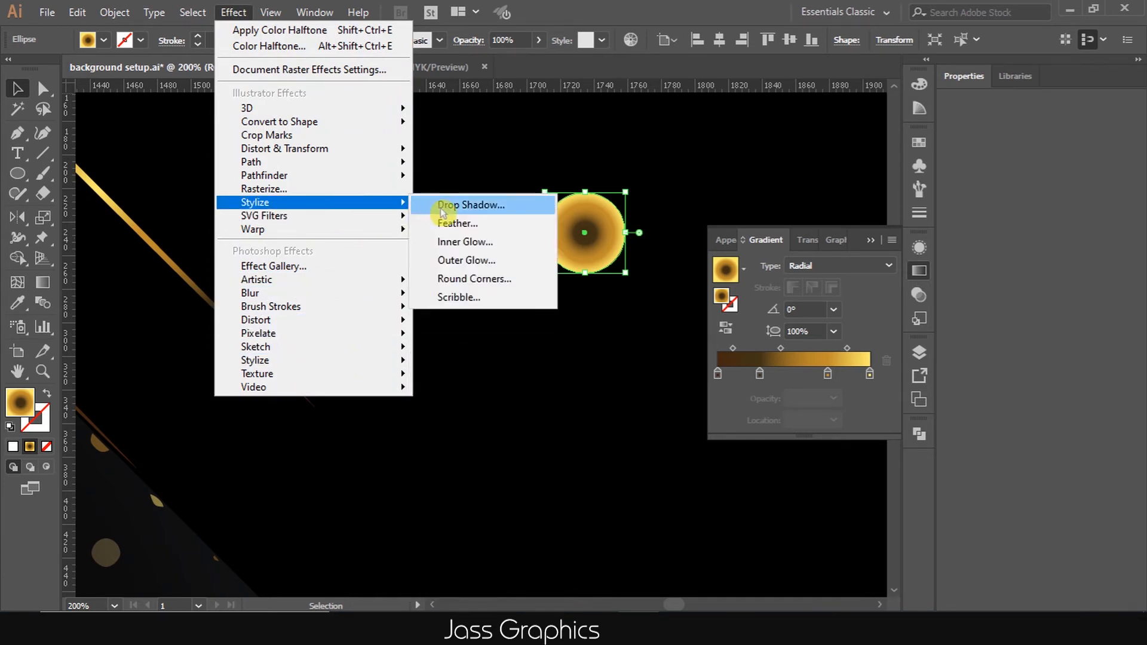
click(457, 259)
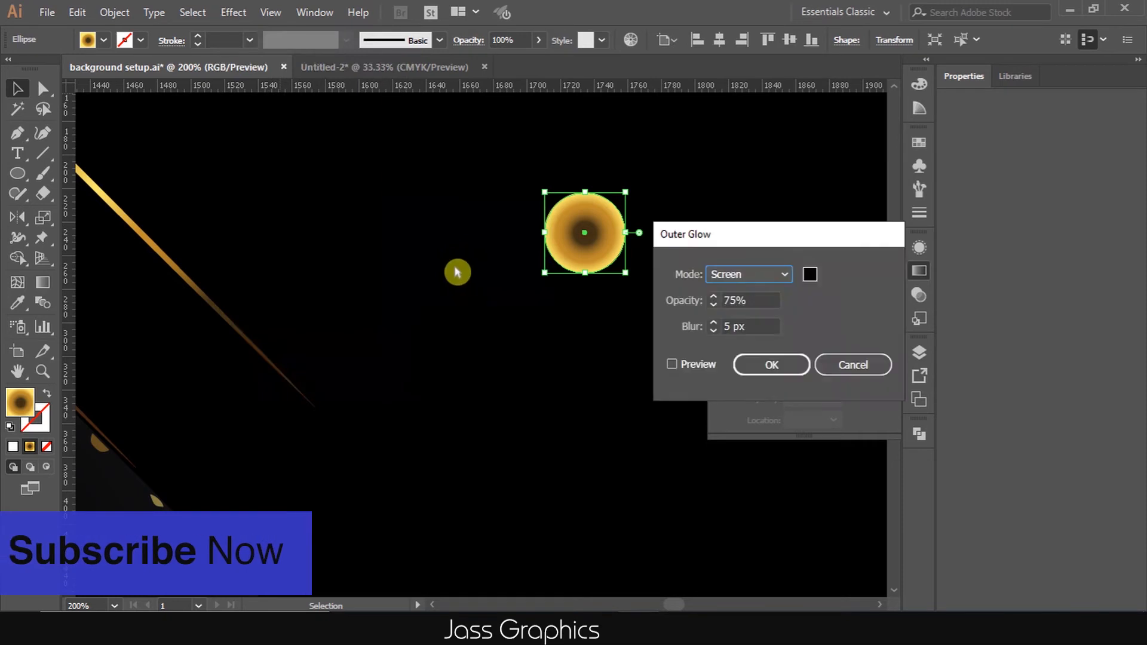
click(671, 364)
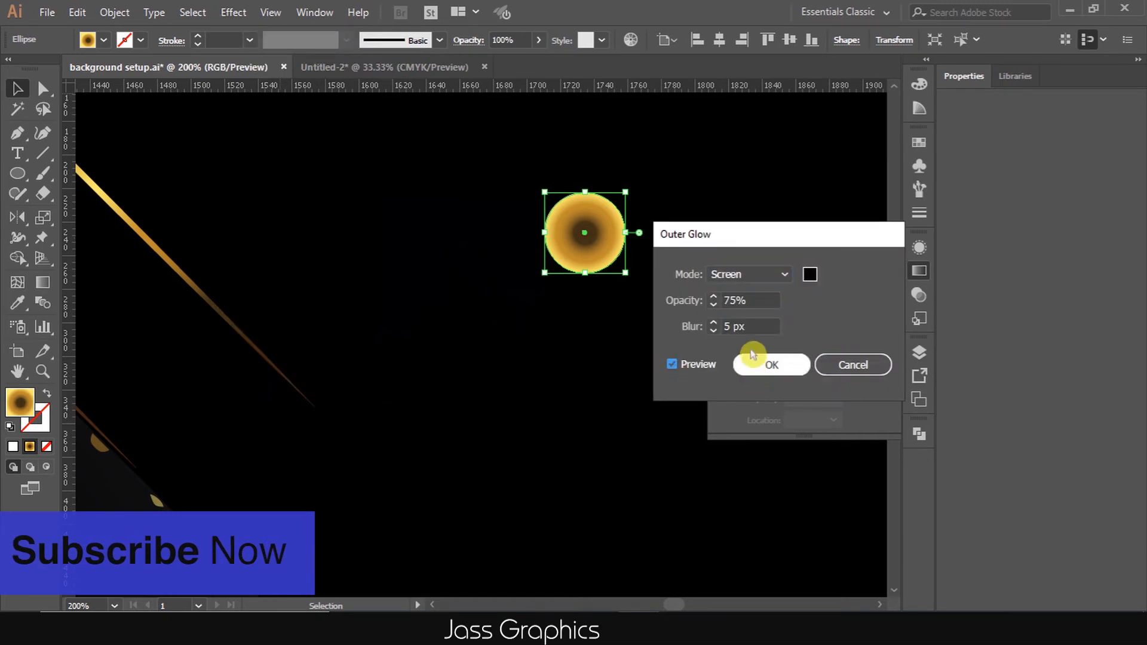
double_click(715, 326)
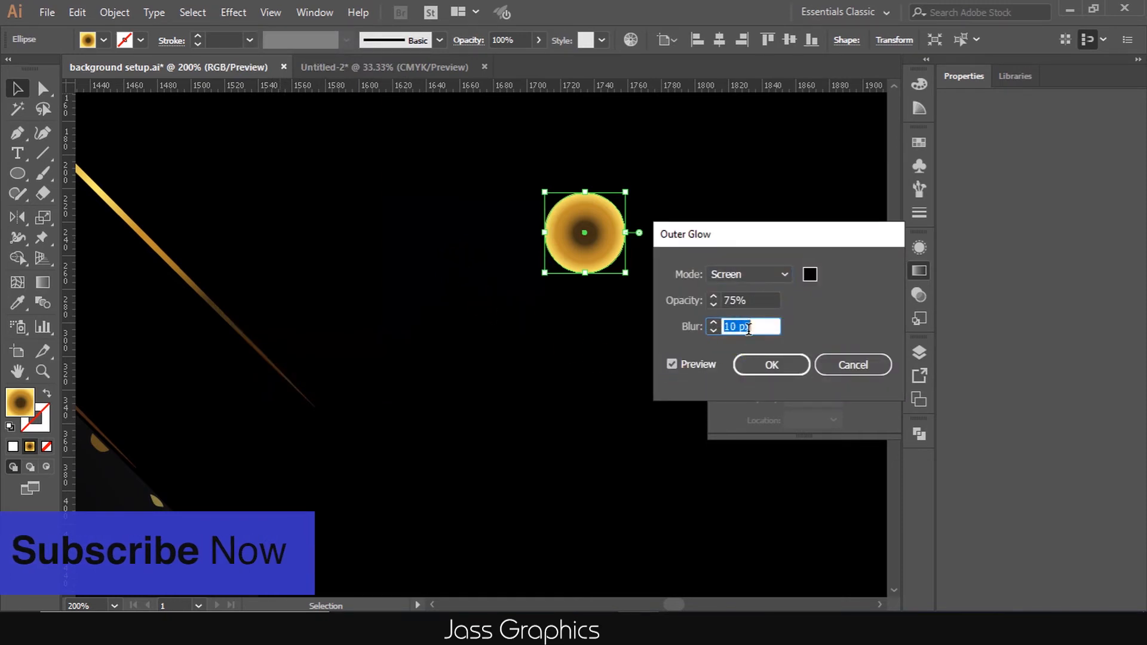
click(754, 274)
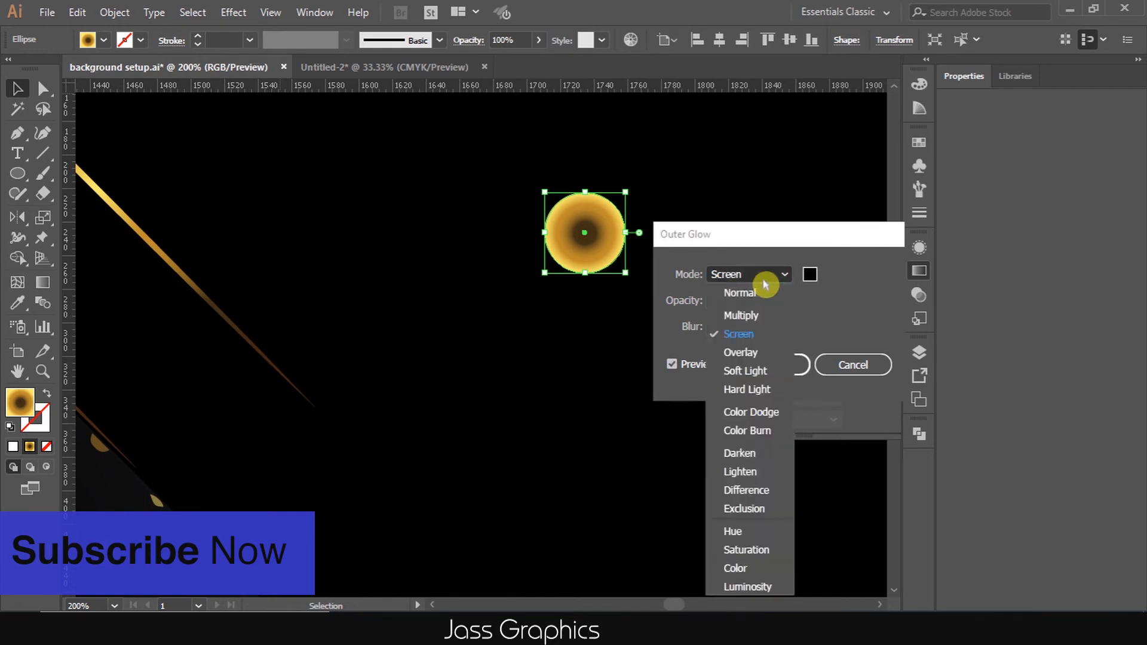
click(767, 293)
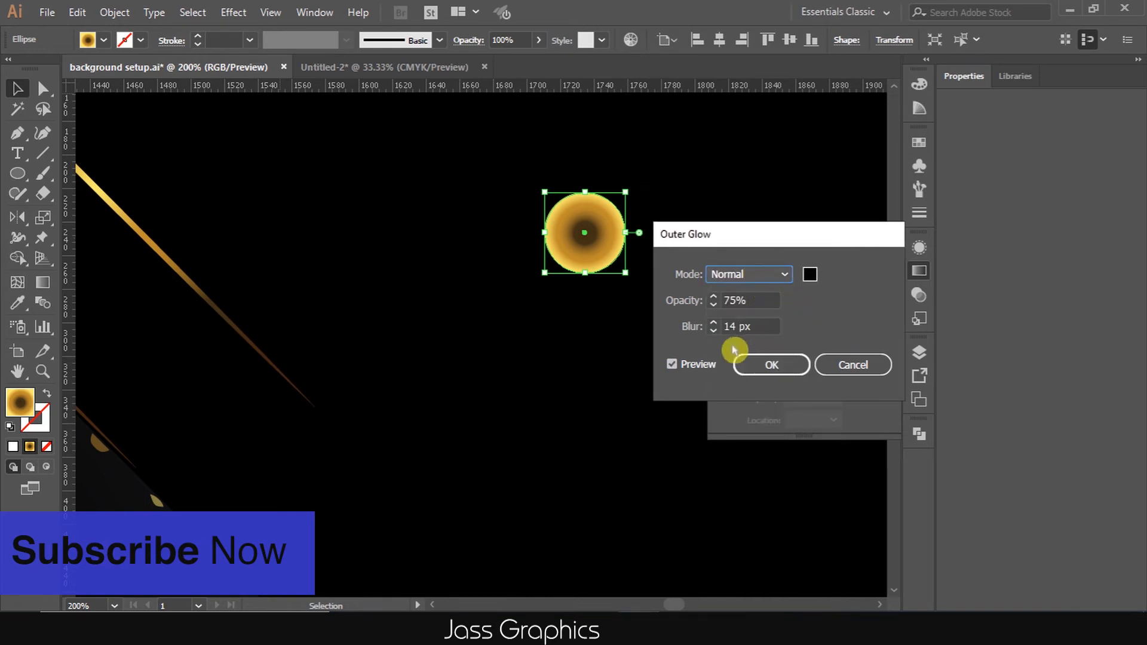
double_click(733, 326)
text(9)
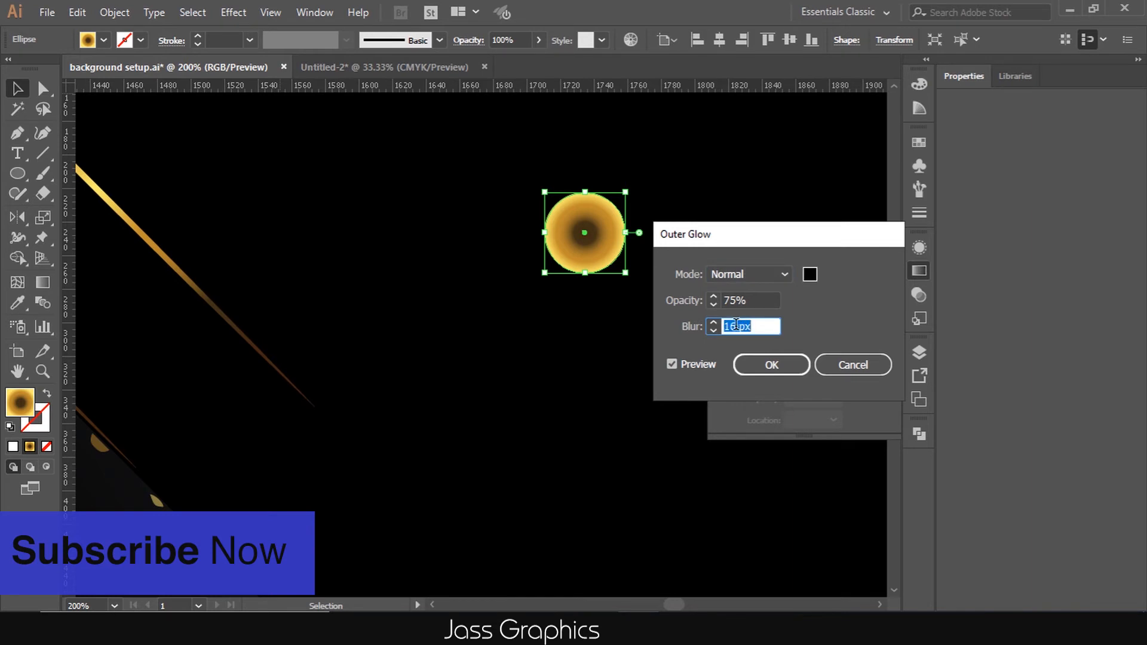
Set the outer glow's colour to golden yellow and its blur to 14 px, and apply the effect
click(808, 275)
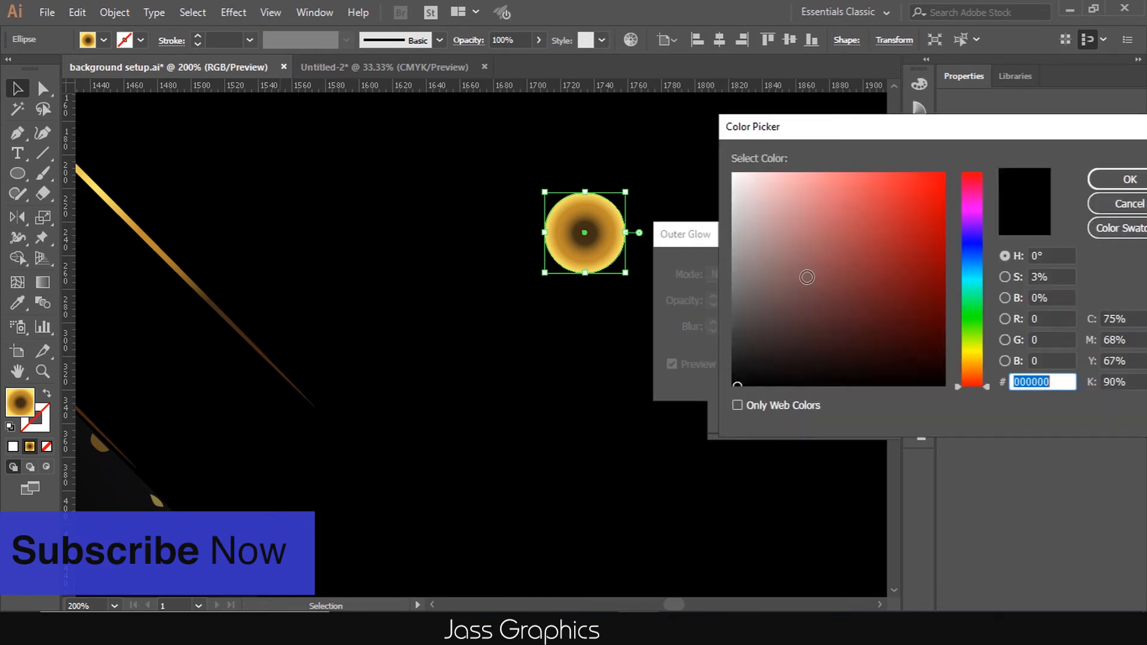
click(976, 358)
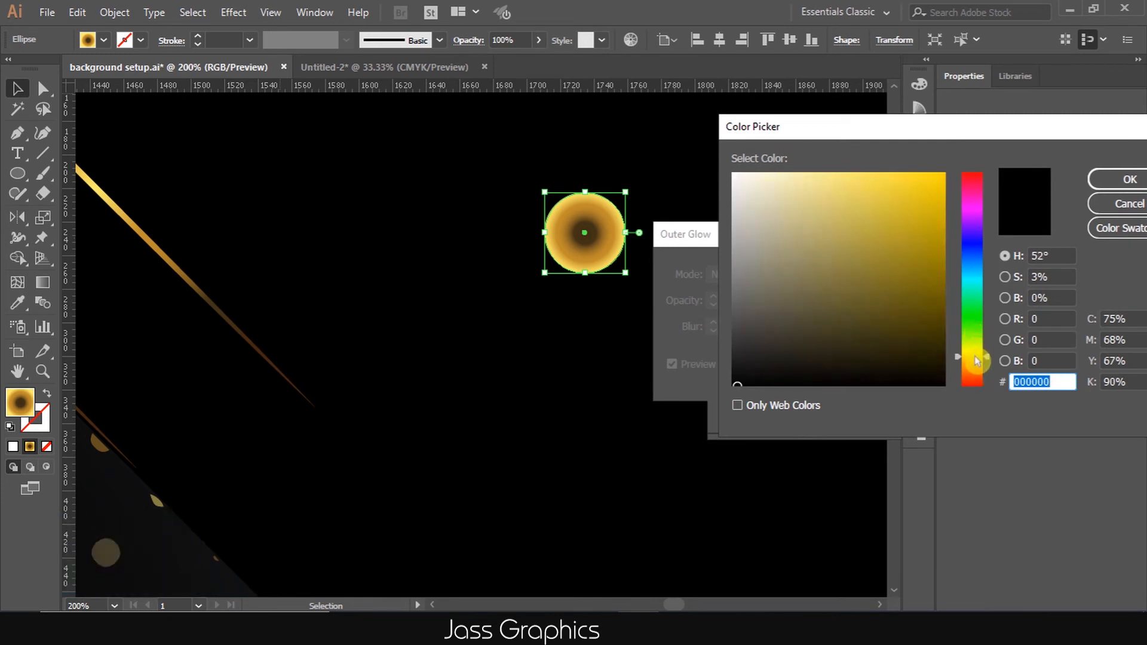
click(894, 267)
click(977, 354)
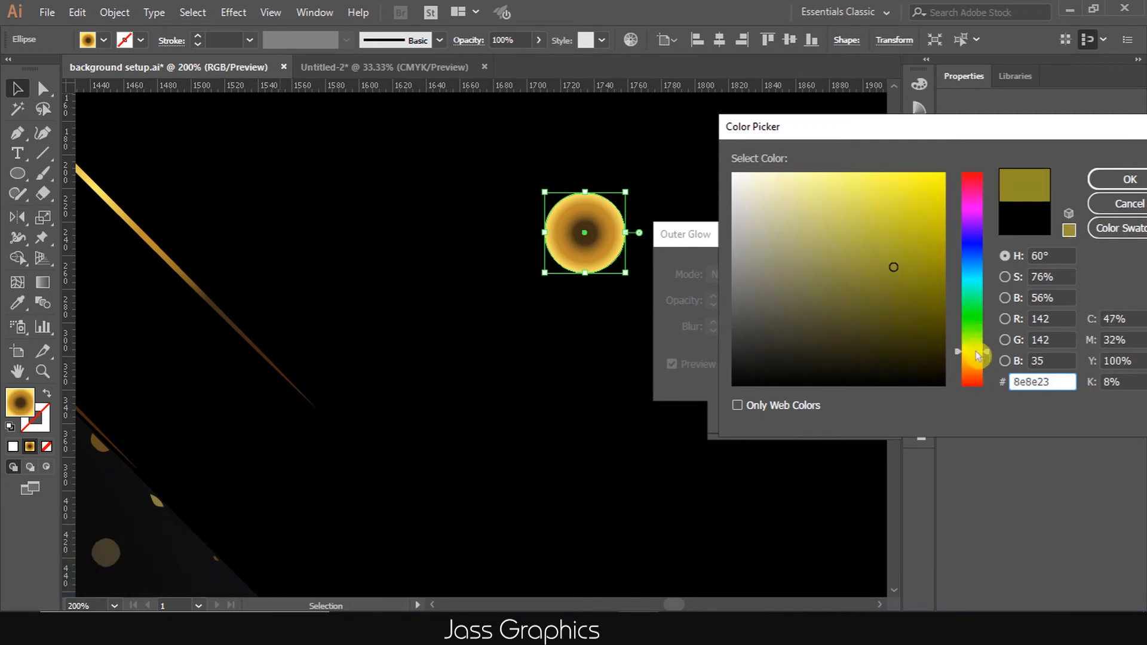
click(981, 358)
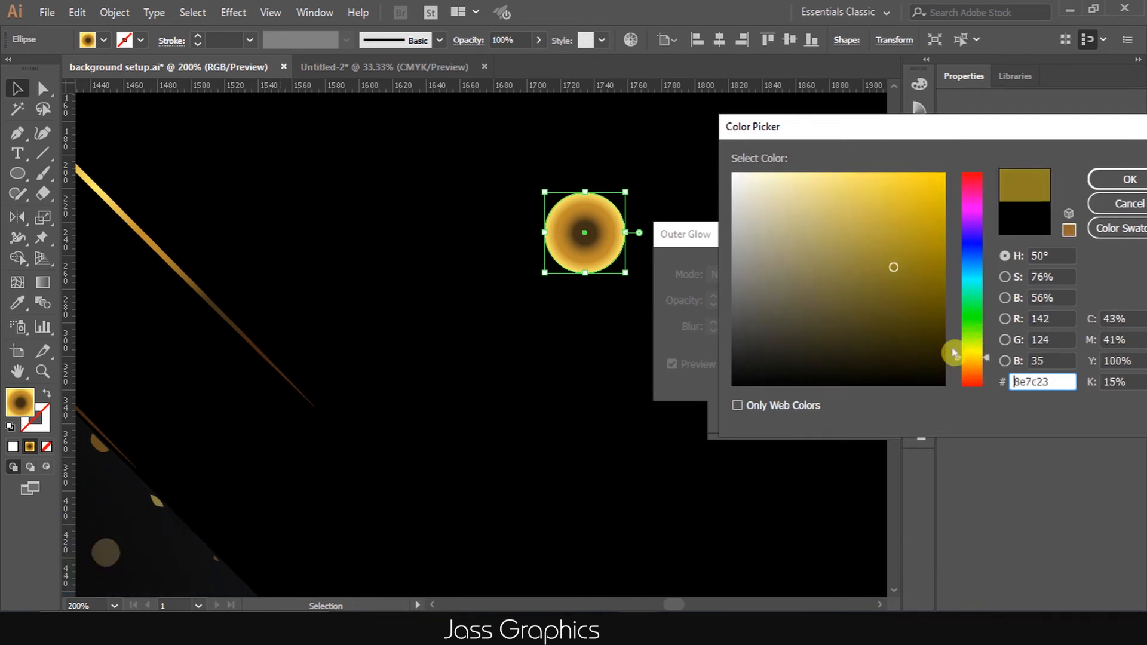
click(873, 209)
click(1128, 179)
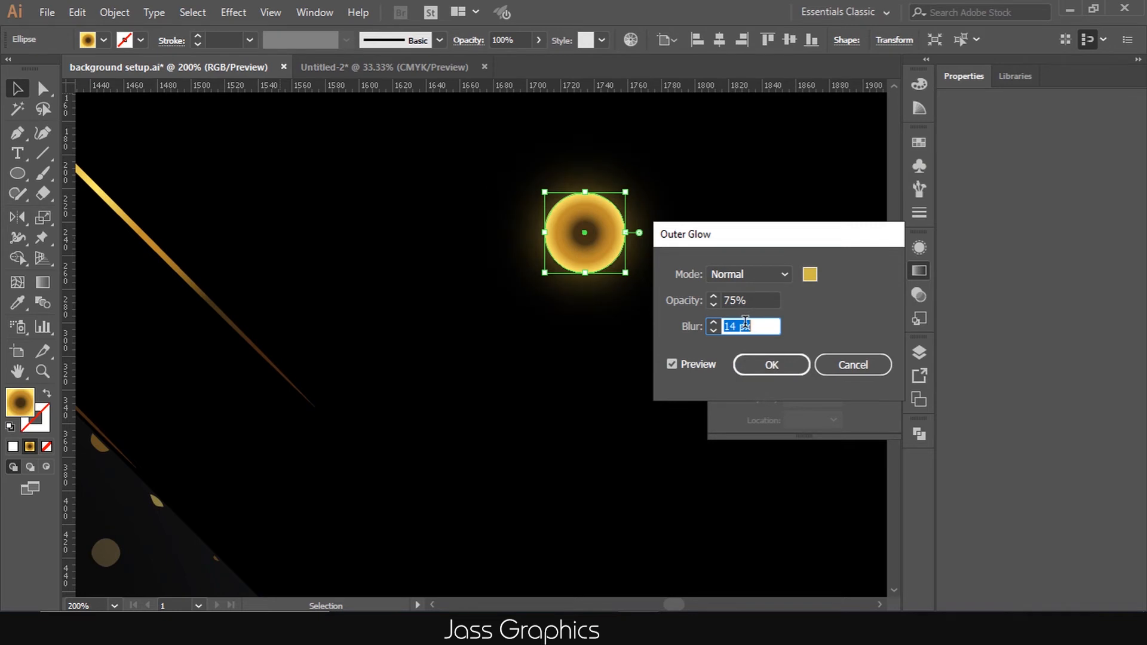
click(771, 364)
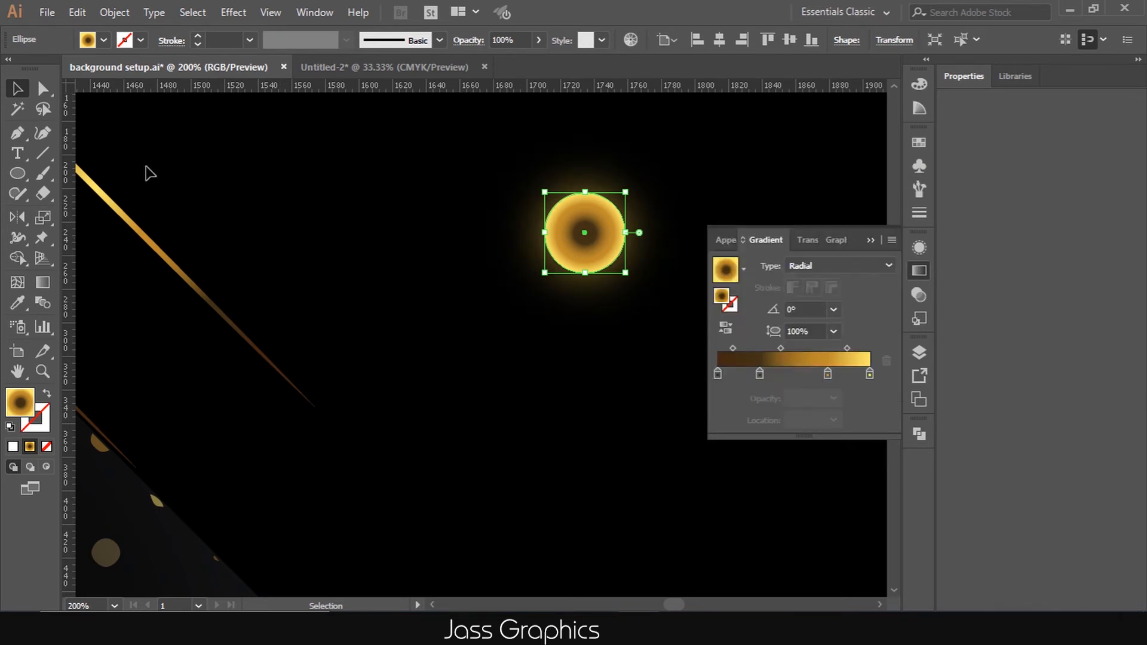
Shrink the glowing circle to about 35 px wide and move it closer to the upper-right outer gold line
click(495, 335)
scroll(456, 328, down, 1)
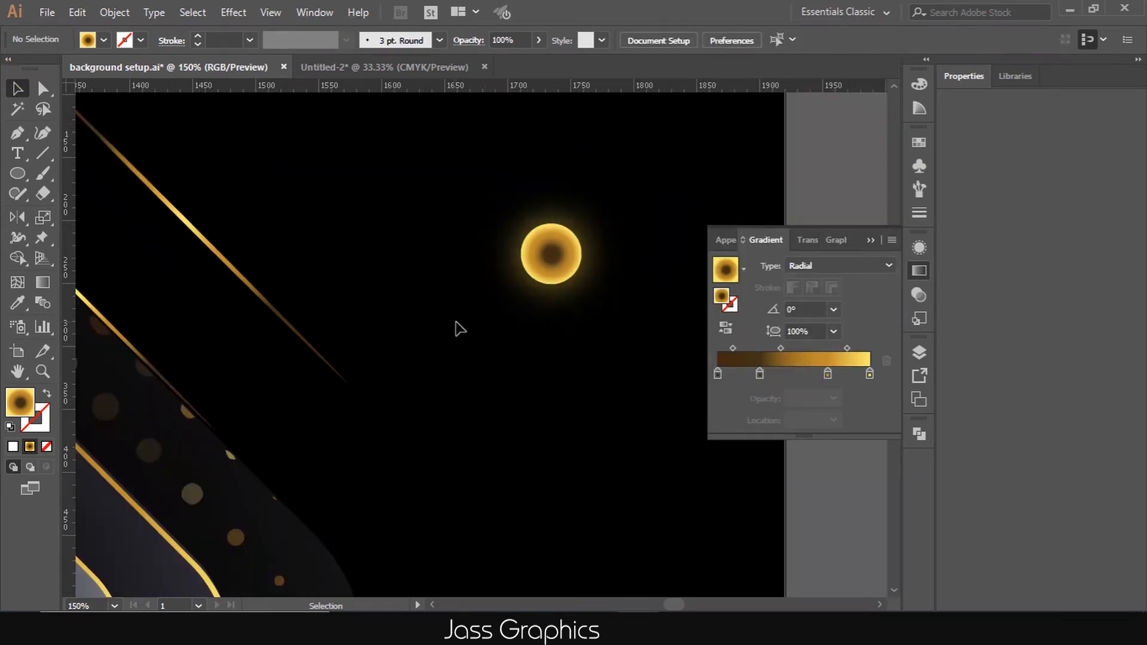
click(541, 273)
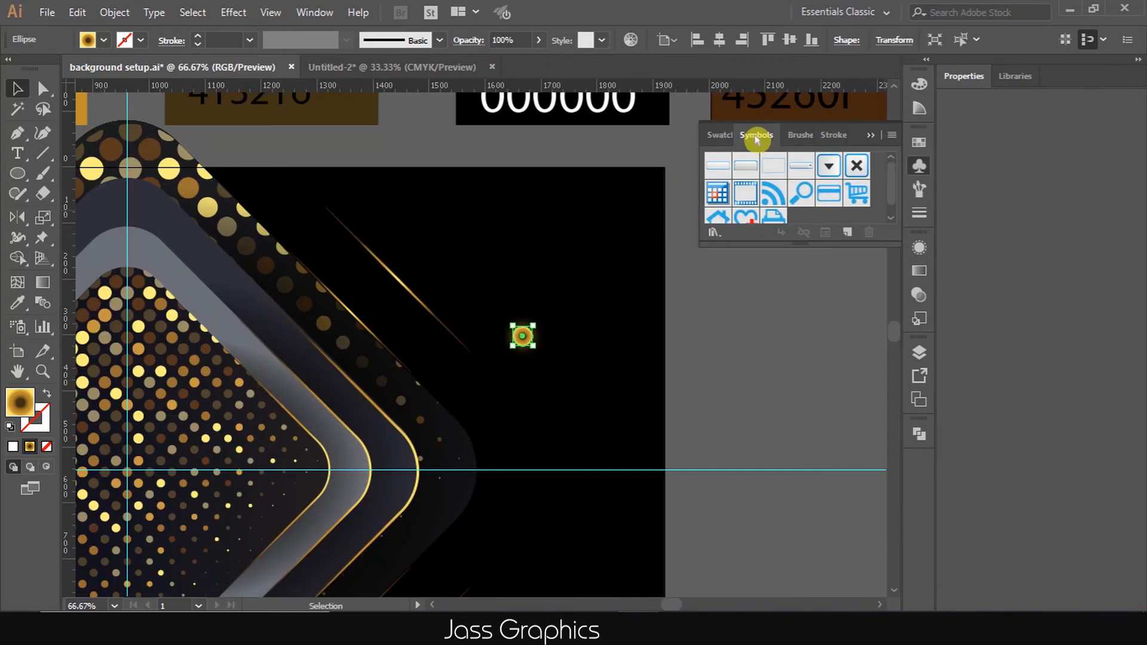
Try to turn the glowing circle into a new Art Brush
click(791, 137)
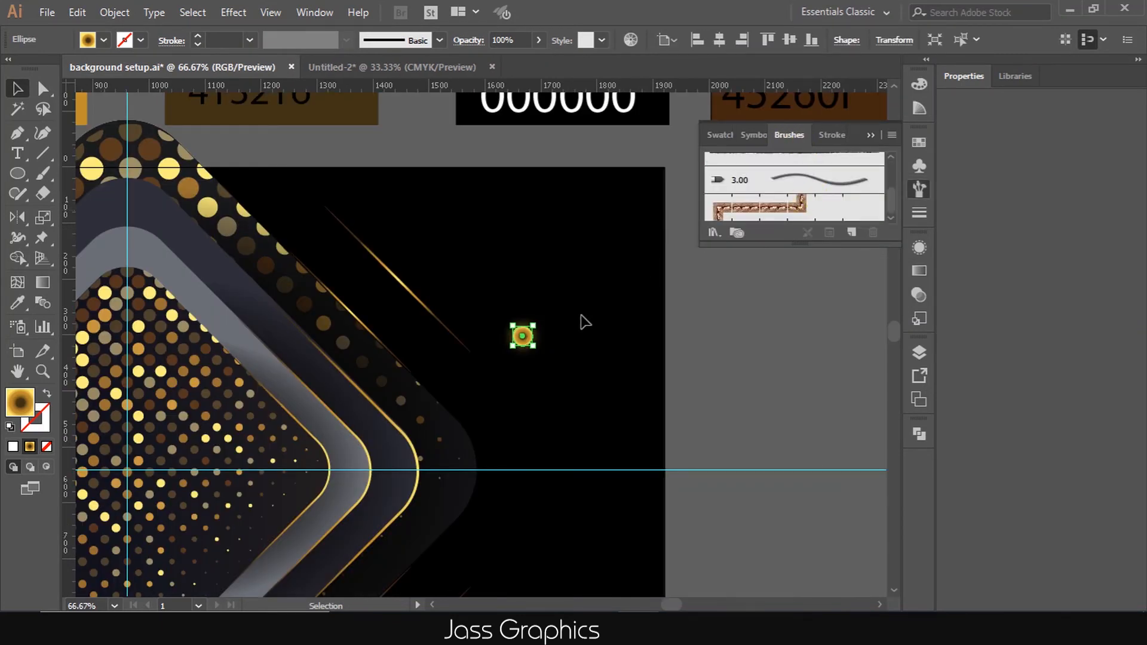
mouse_move(526, 338)
mouse_down()
mouse_move(686, 244)
mouse_move(845, 215)
mouse_up()
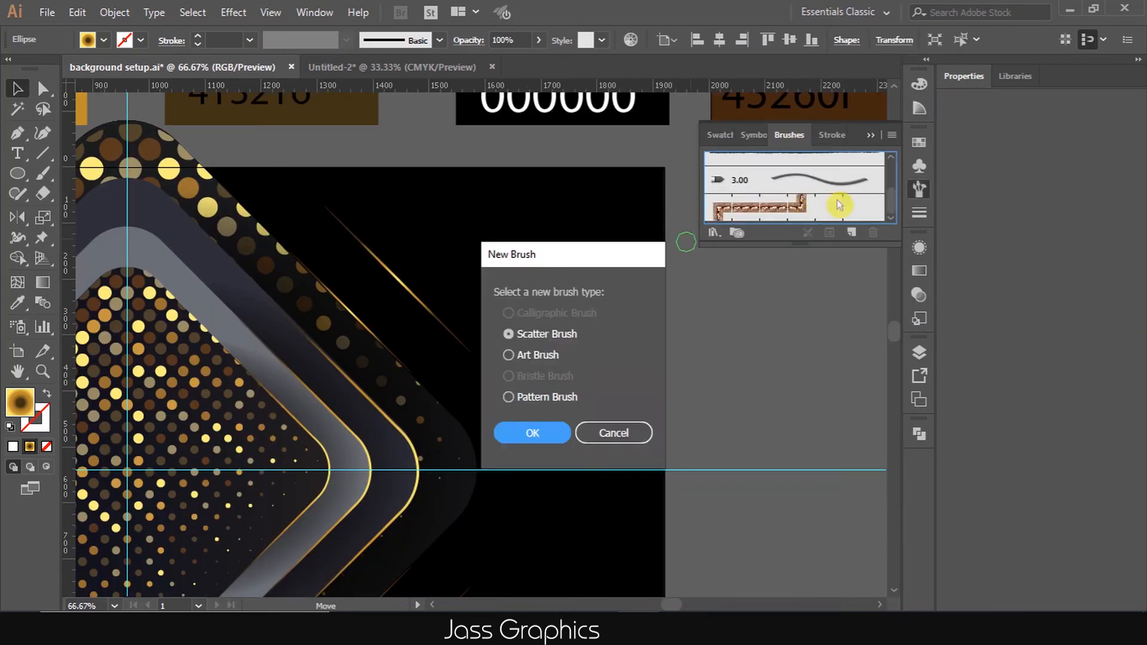
click(564, 354)
click(539, 431)
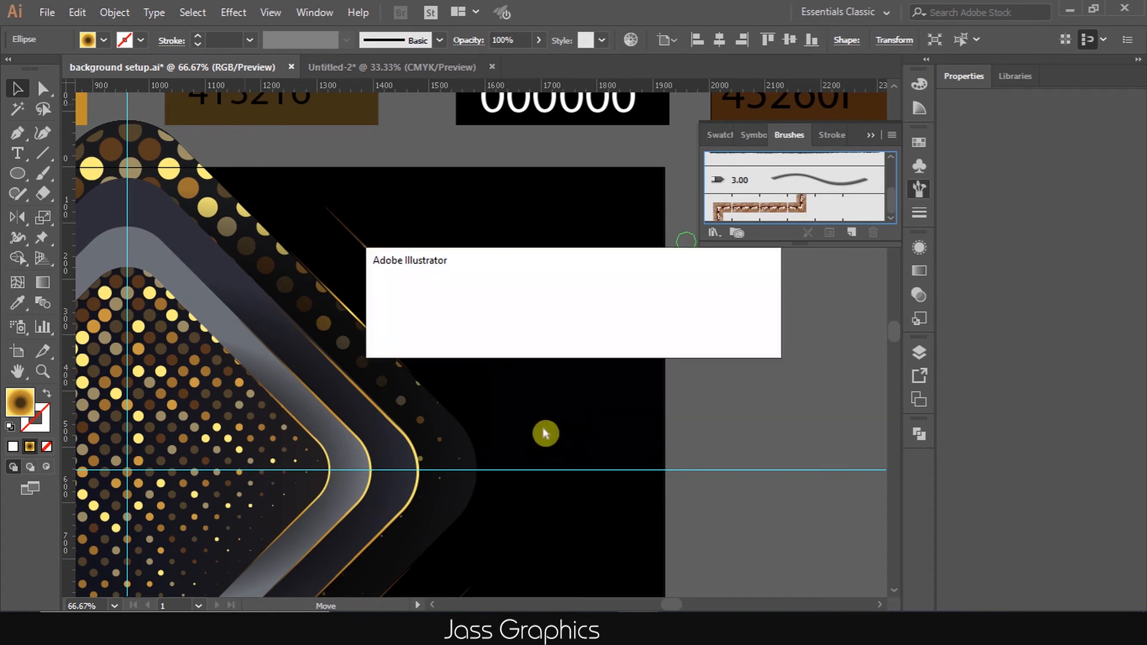
click(724, 338)
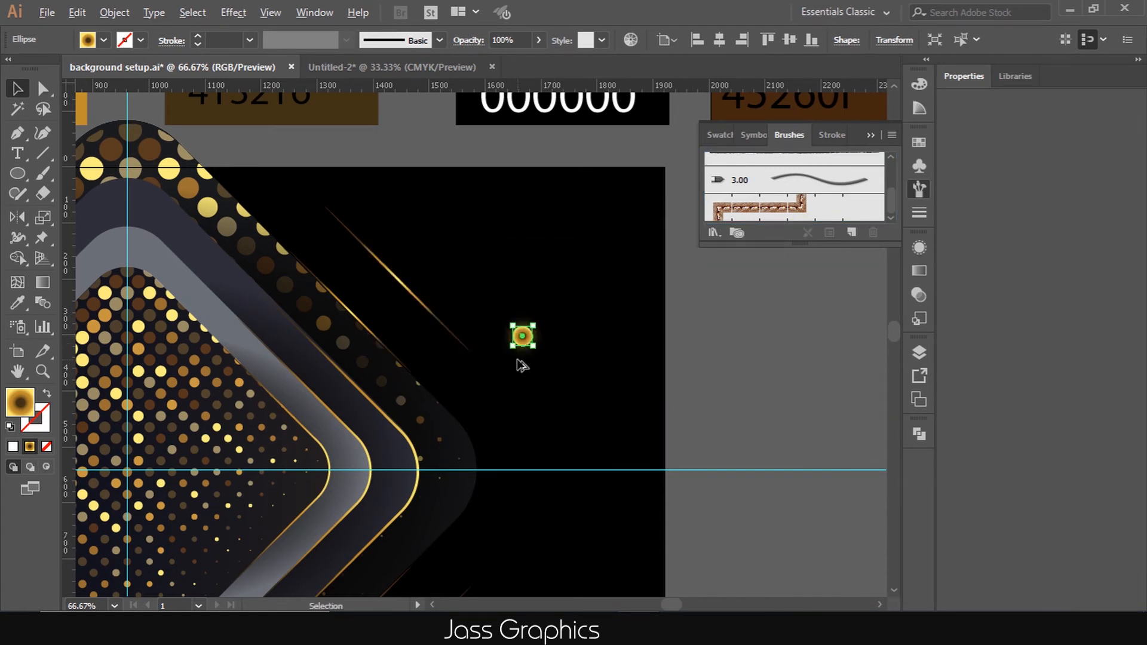
alt+scroll(523, 365, up, 4)
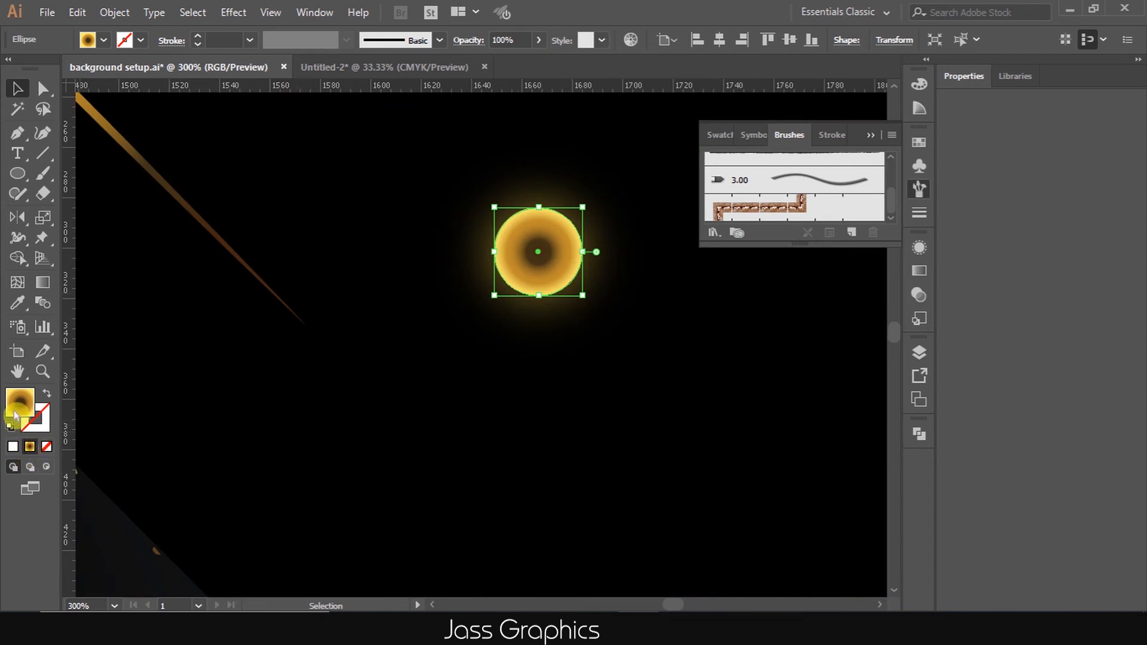
Replace the glowing circle's gradient fill with a solid muted gold and deselect the circle
double_click(16, 411)
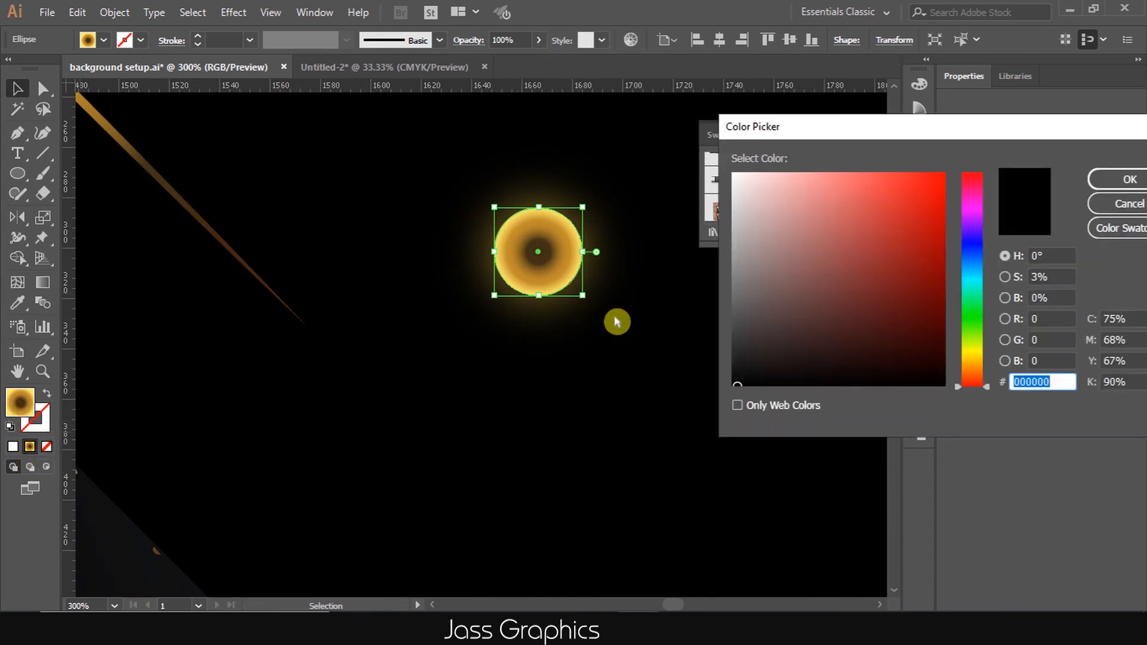
click(976, 353)
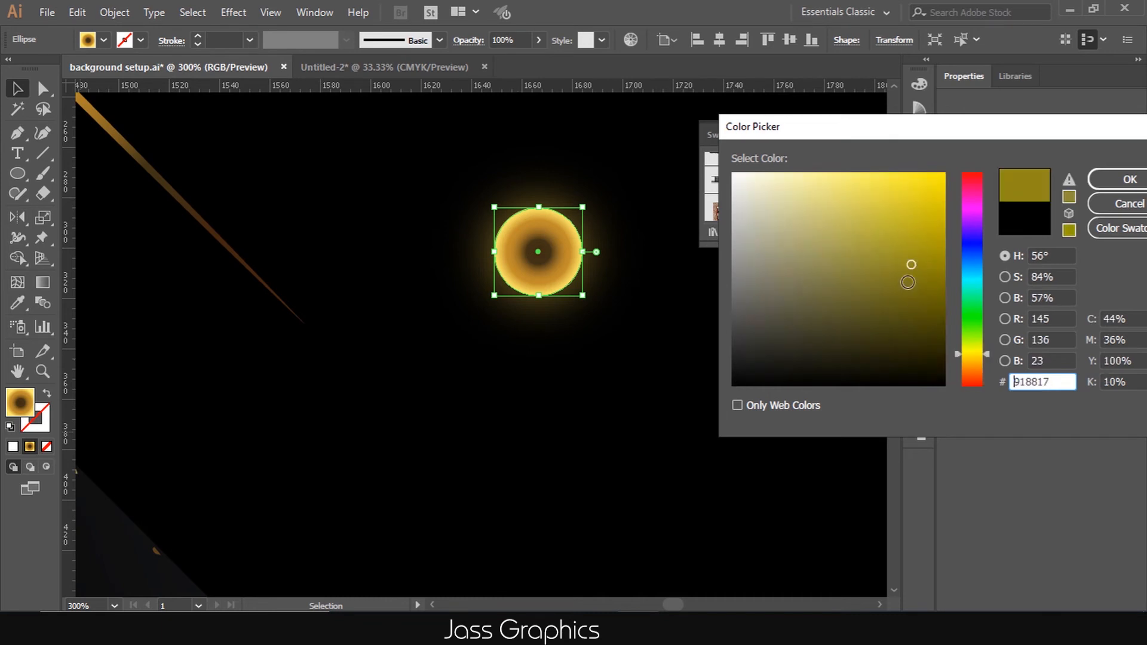
click(878, 342)
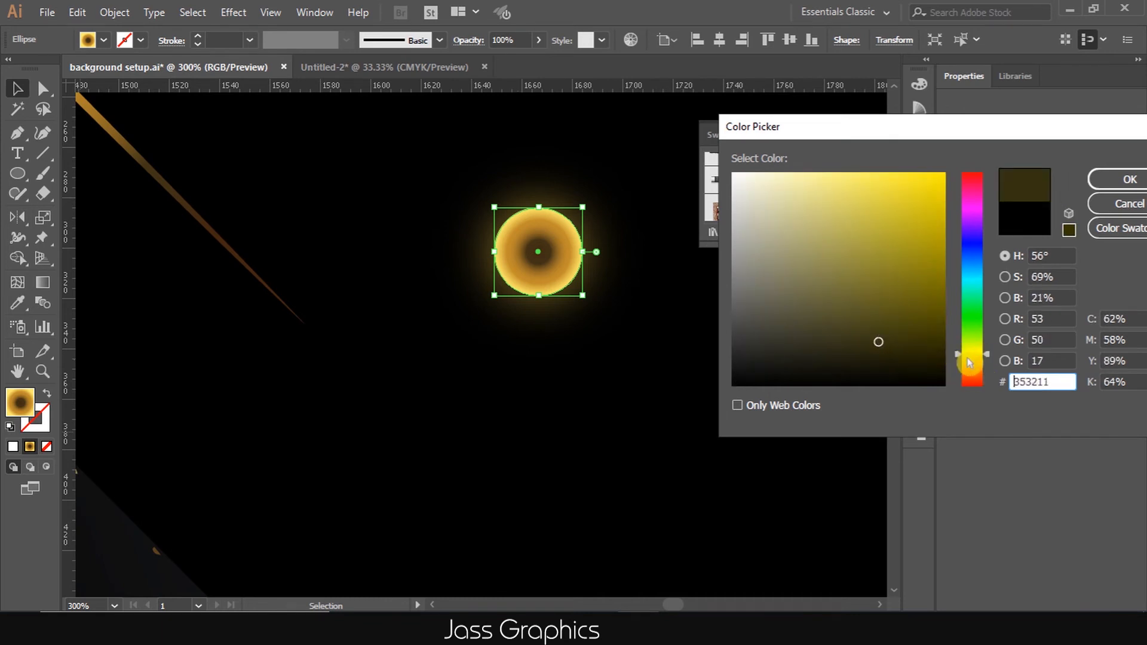
drag(988, 357, 987, 357)
click(885, 264)
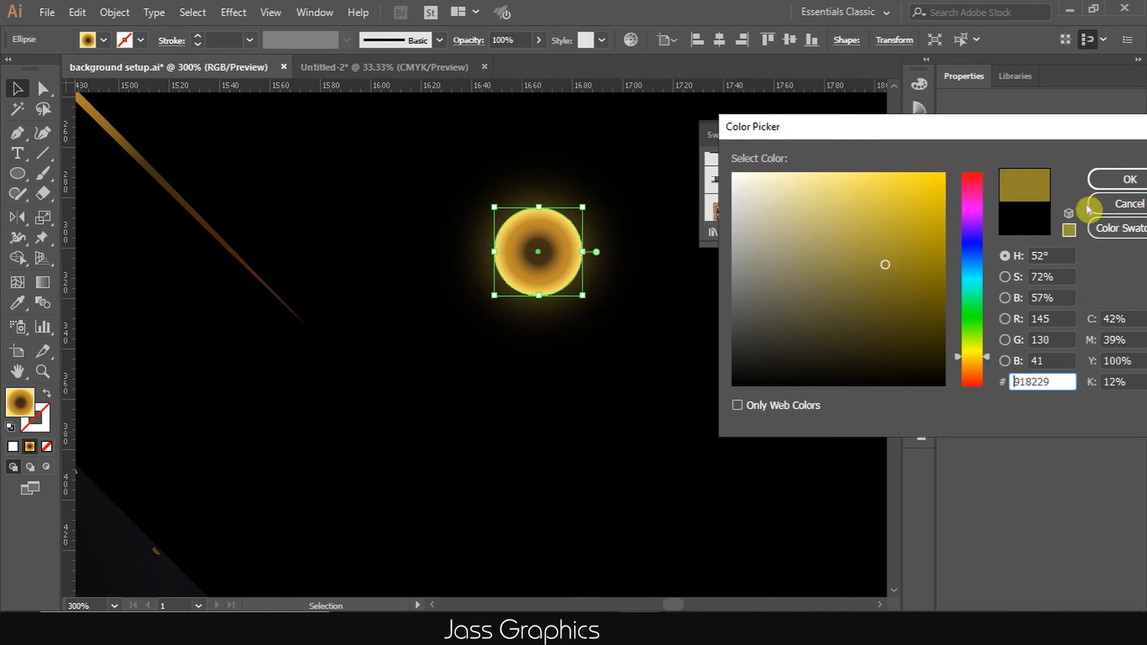
click(1097, 179)
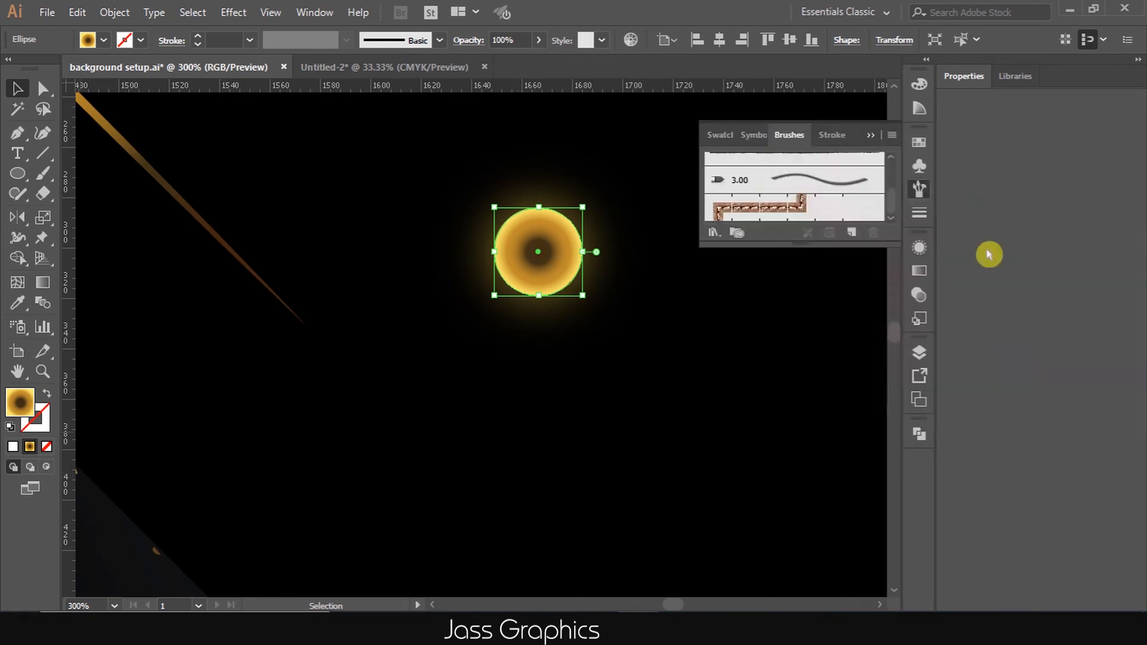
click(646, 427)
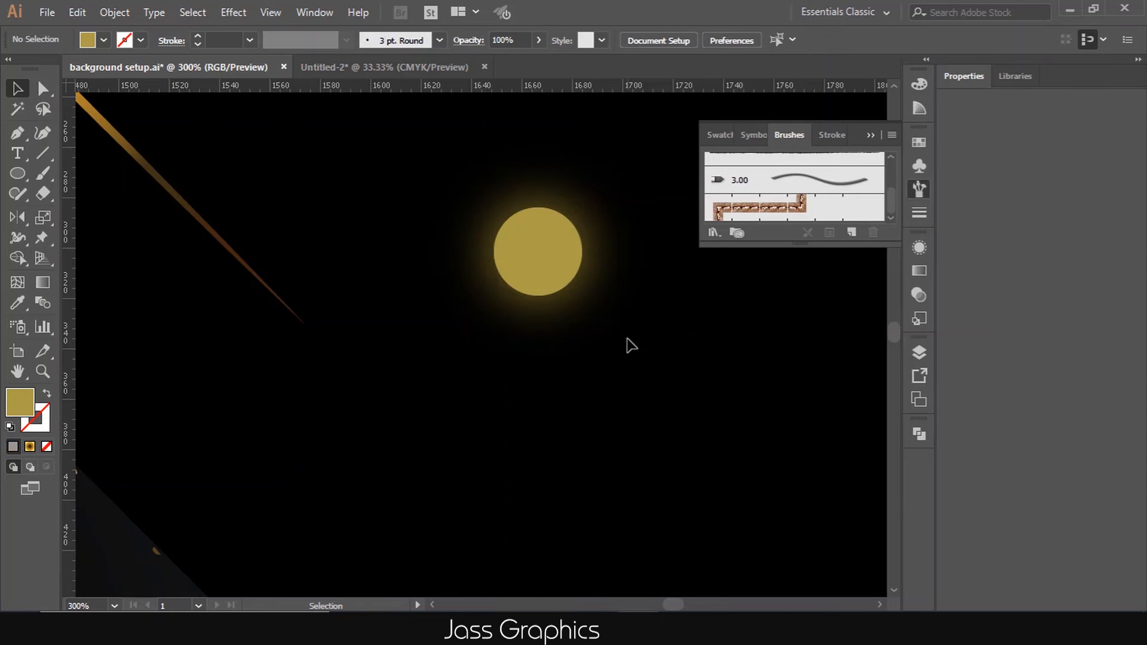
Create a new Scatter Brush from the glowing gold circle and name it STARS
click(569, 283)
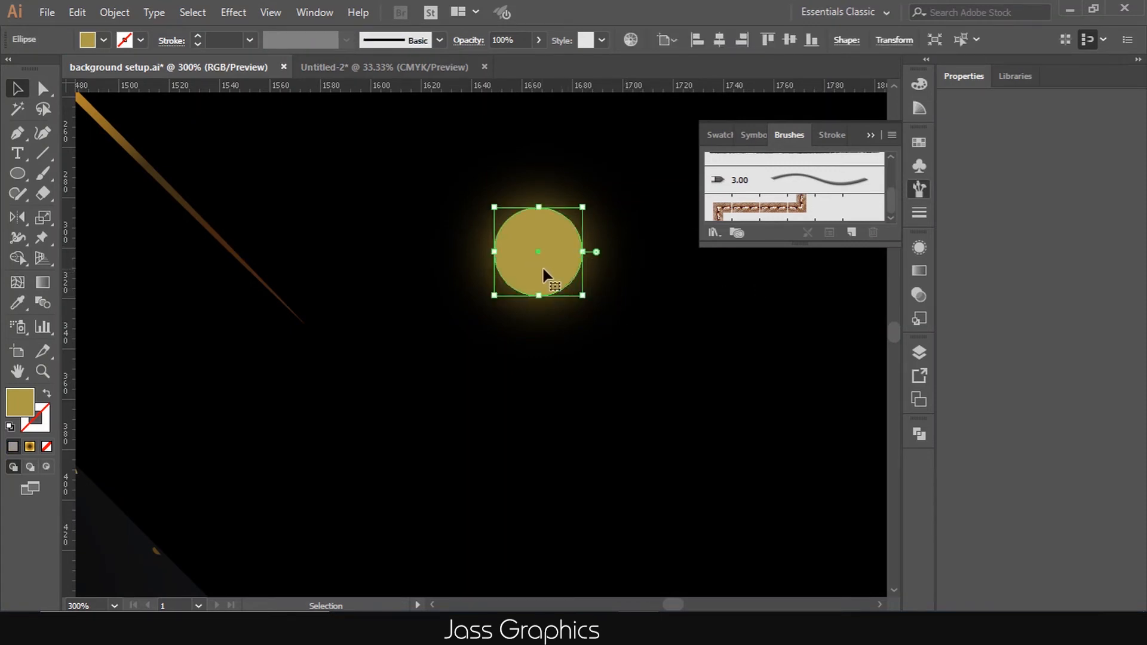
mouse_move(543, 274)
mouse_down()
mouse_move(705, 215)
mouse_move(833, 215)
mouse_up()
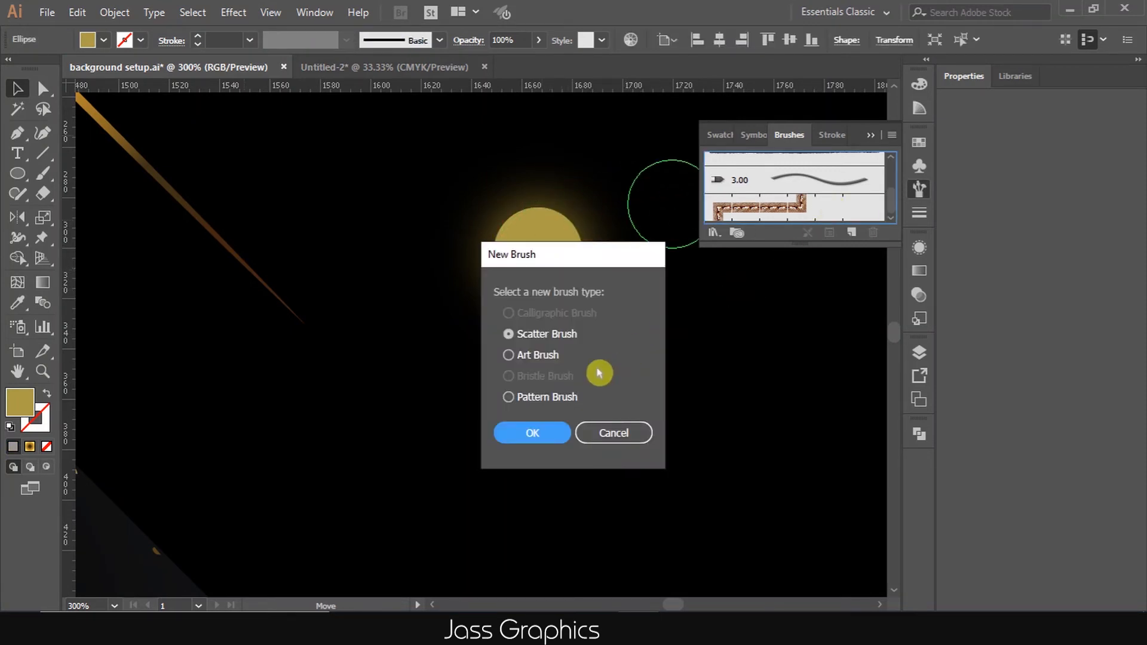
click(529, 434)
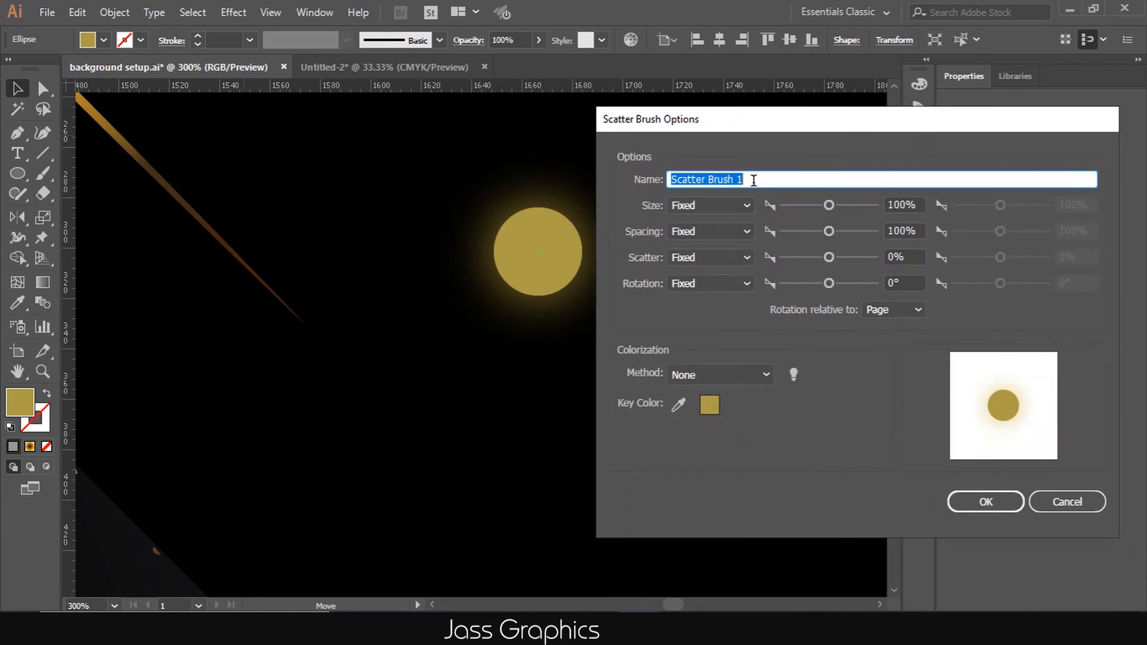
text(STAR)
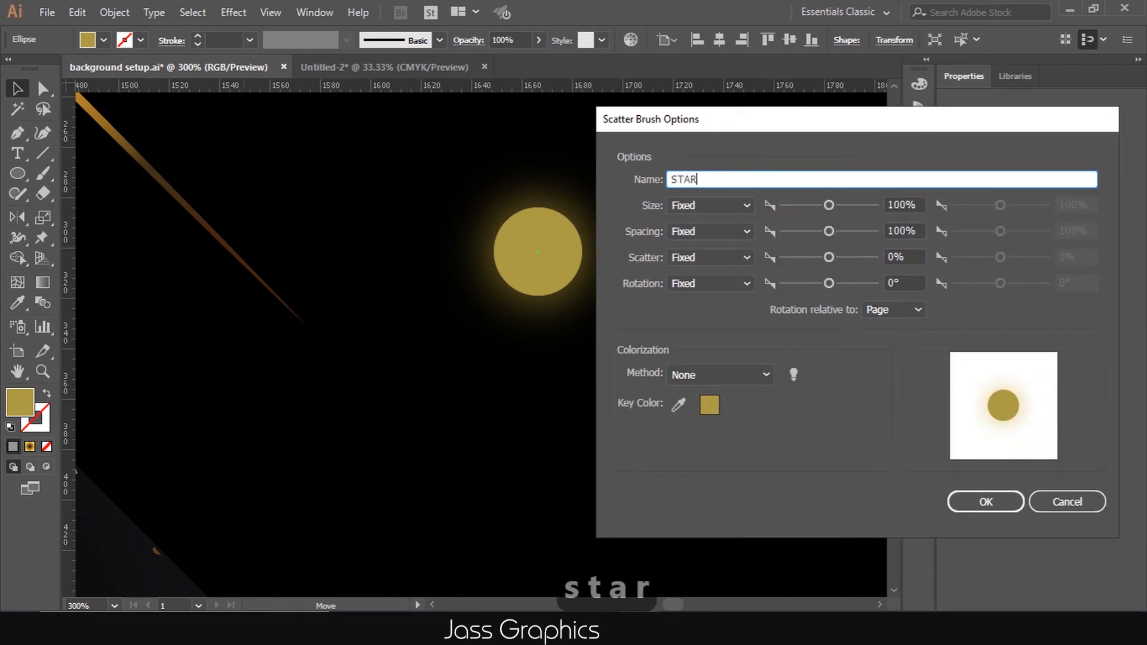
text(S)
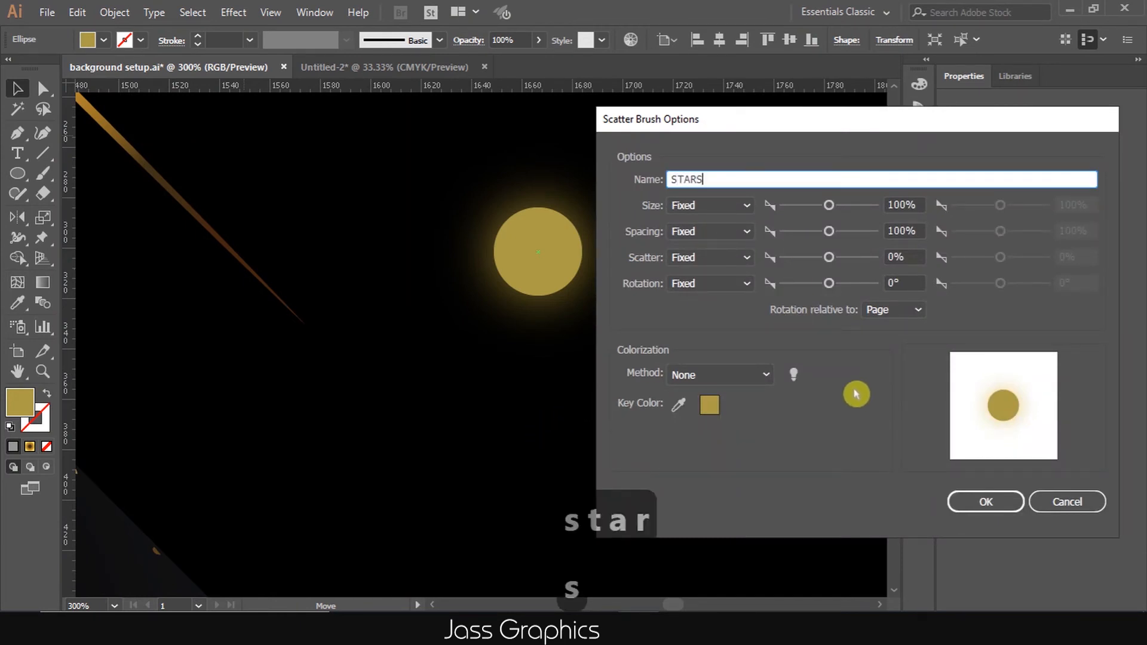
click(965, 501)
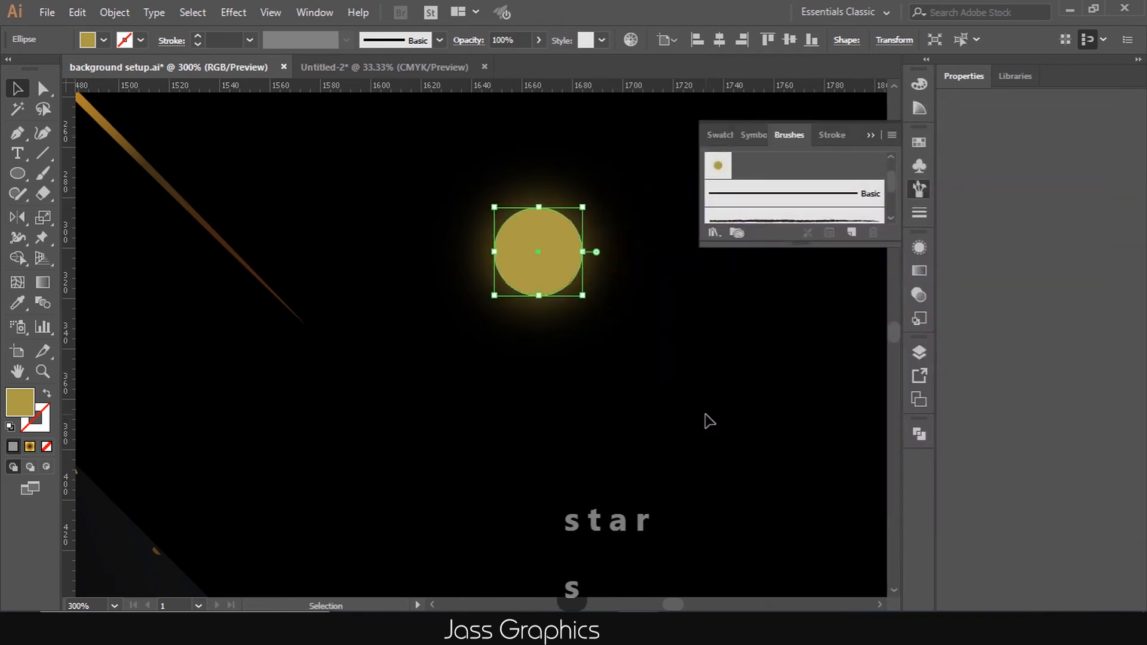
Move the original glowing circle off the artboard, just past its right edge
scroll(662, 386, down, 7)
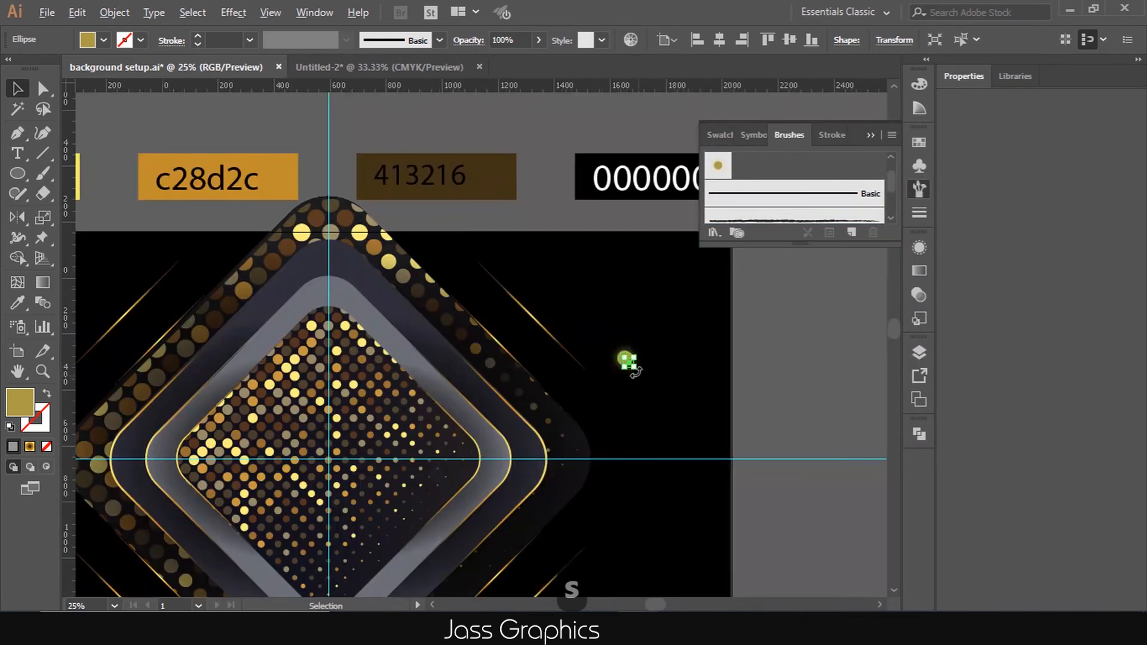
scroll(630, 366, up, 4)
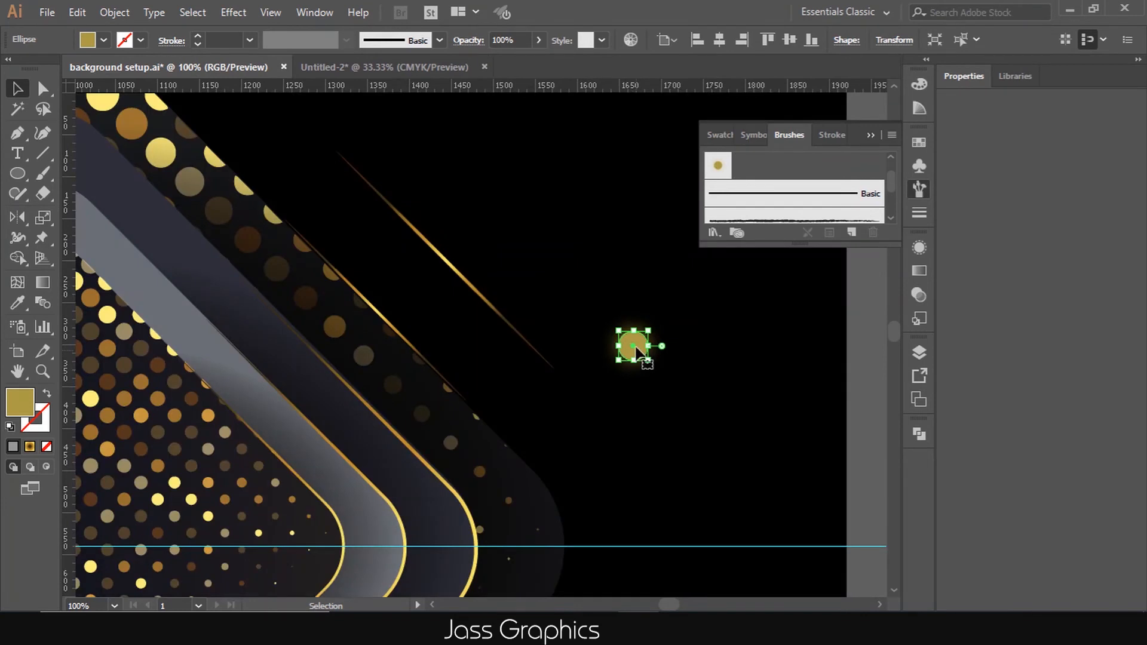
drag(638, 353, 860, 341)
scroll(770, 358, down, 4)
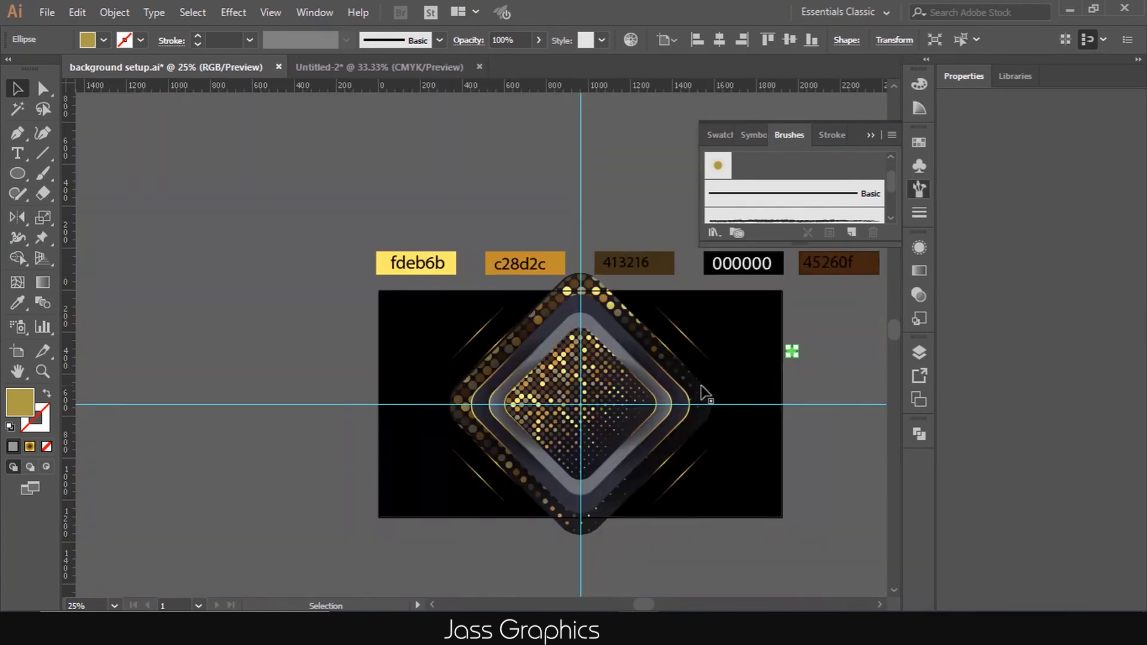
Paint scattered single dots with the STARS brush over the black areas on both sides of the diamond
click(42, 173)
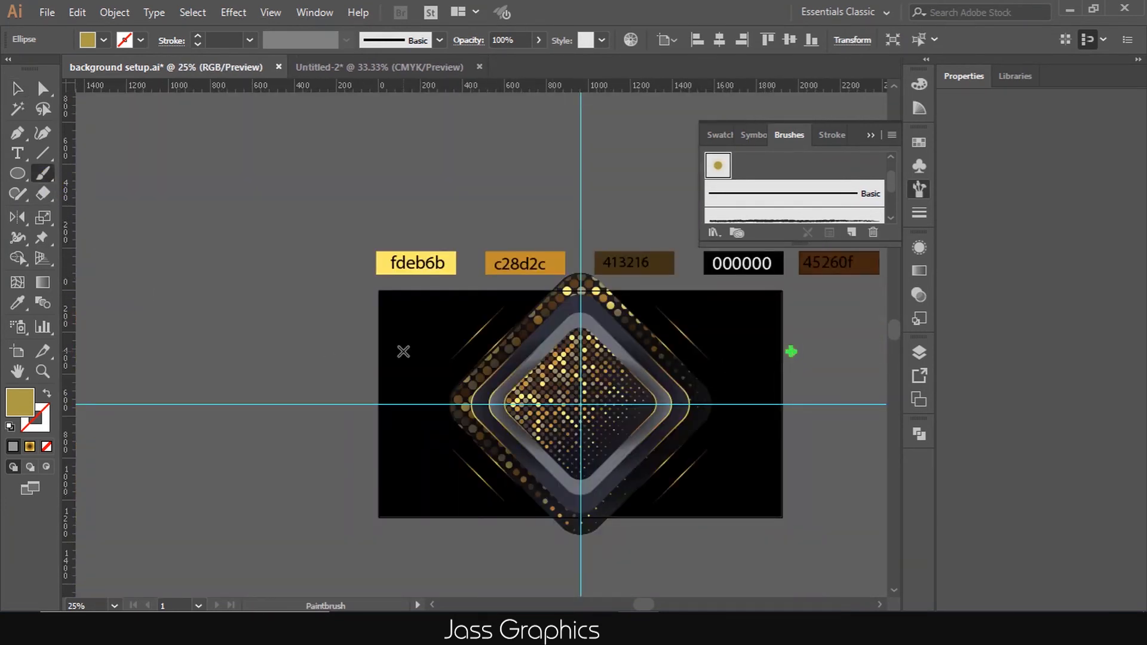
click(407, 319)
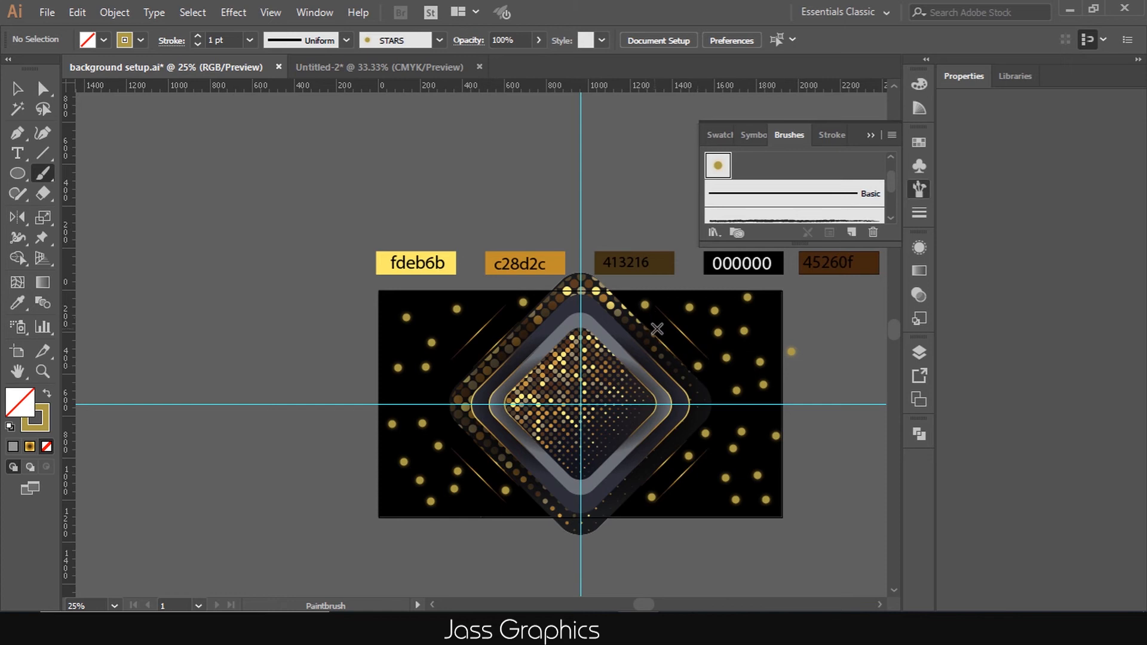
double_click(718, 167)
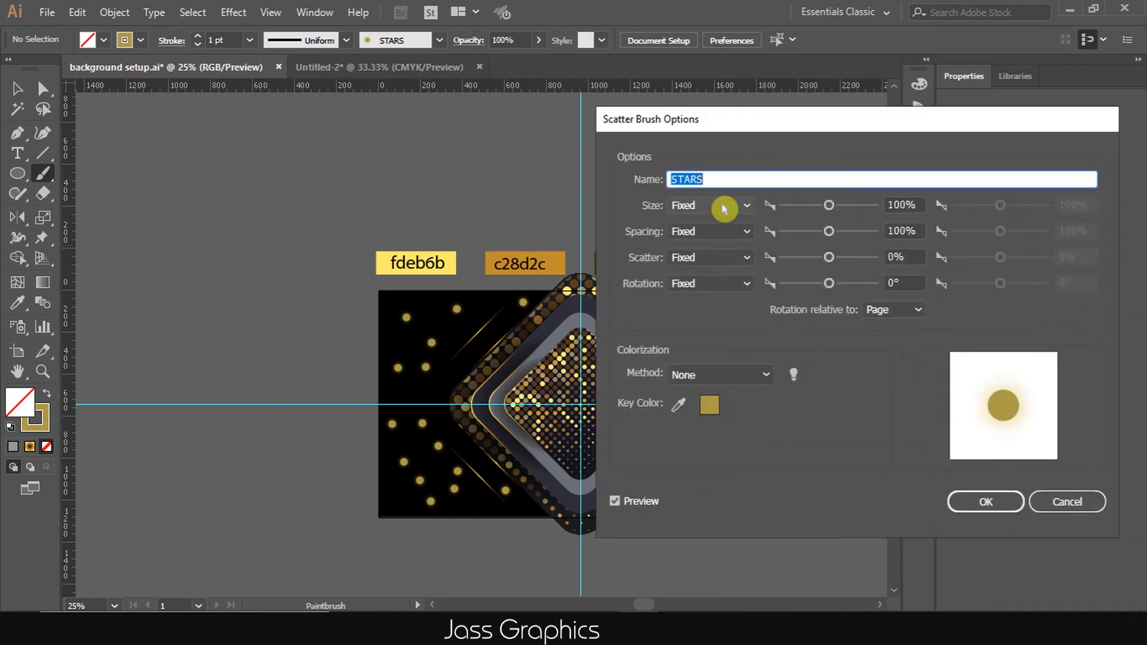
mouse_move(749, 131)
mouse_down()
mouse_move(809, 141)
mouse_move(827, 127)
mouse_up()
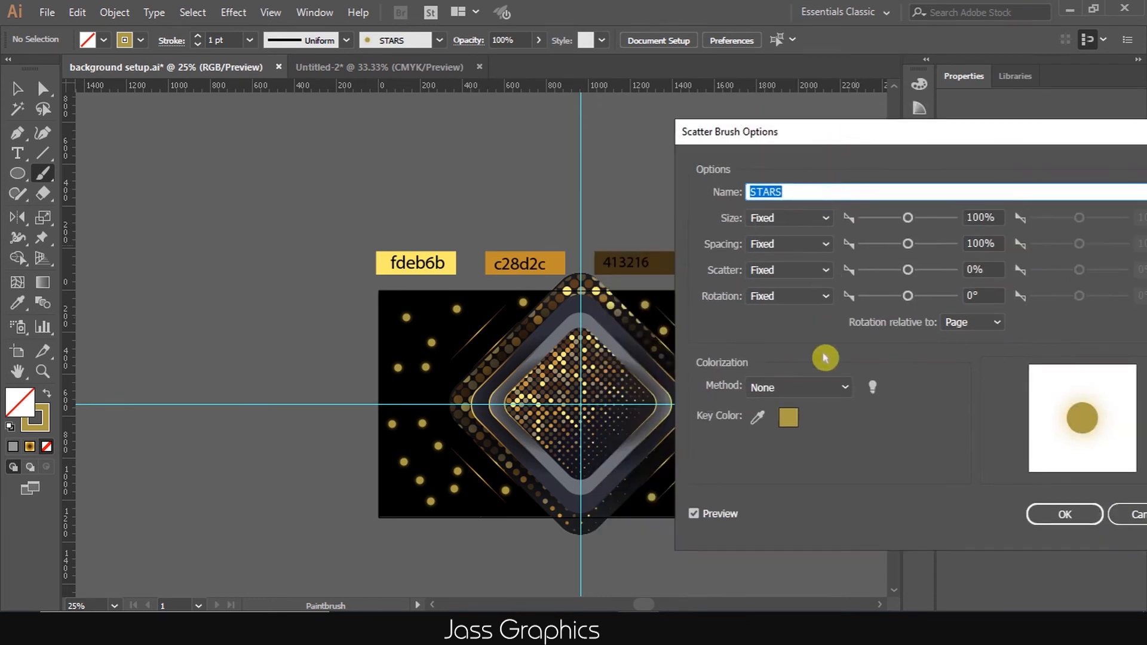
click(1125, 512)
scroll(428, 331, down, 1)
scroll(589, 450, up, 1)
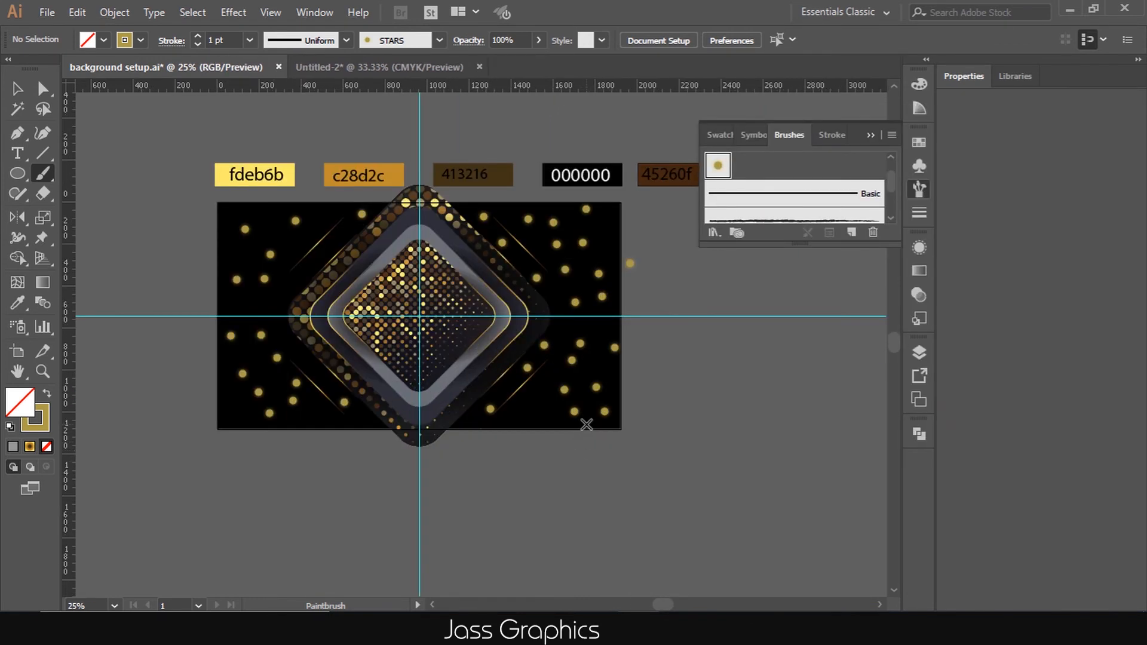
Lock Layer 2, leaving the LIGHT layer active and editable
click(919, 359)
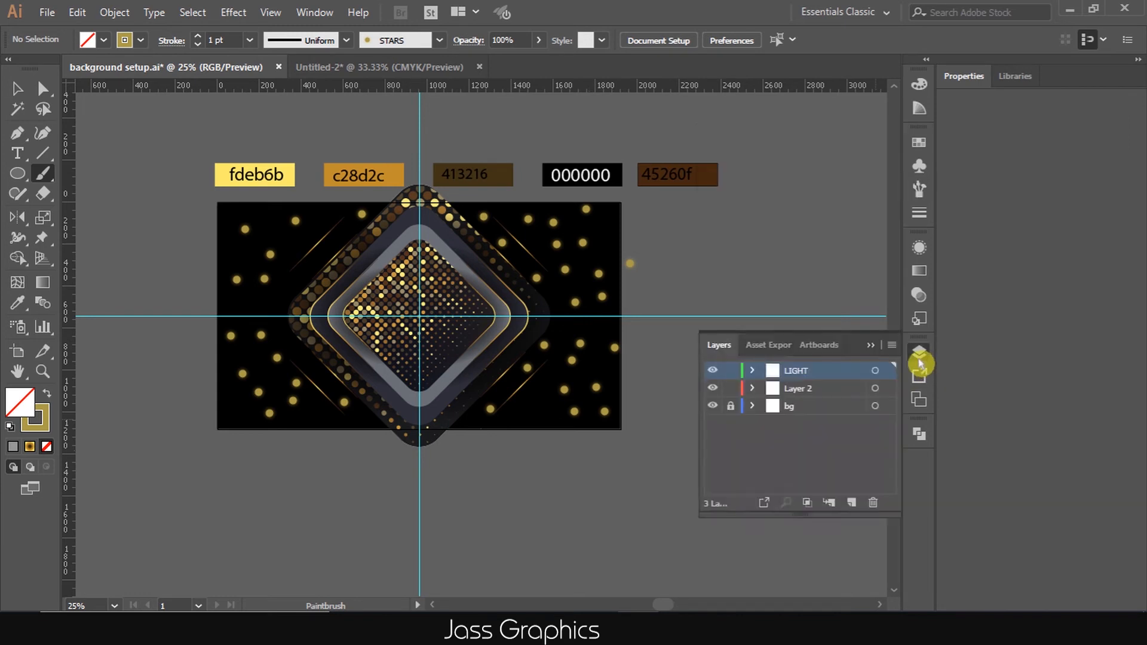
click(919, 361)
click(920, 361)
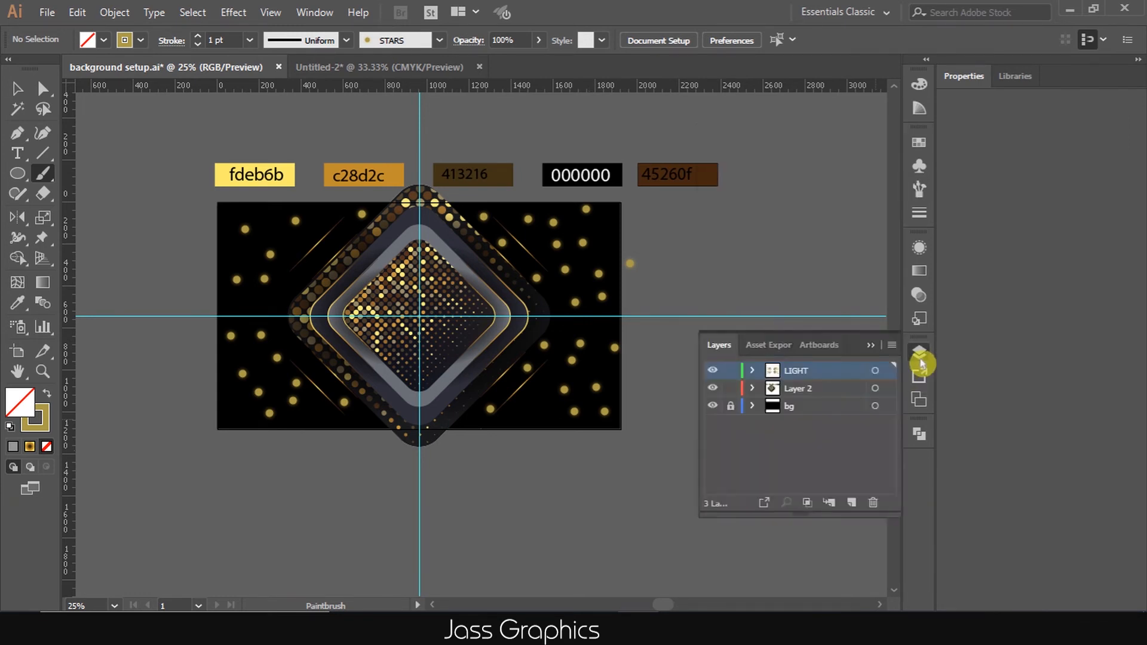
click(731, 405)
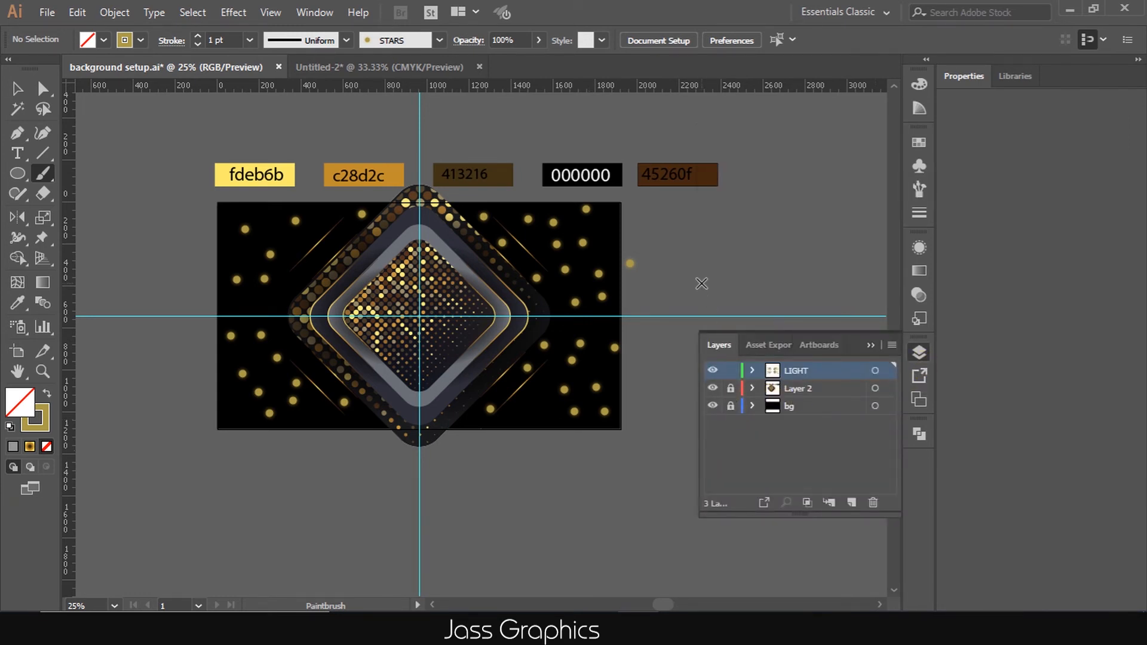
Set the STARS scatter brush's size to Random, ranging from 10% to 48%
click(919, 188)
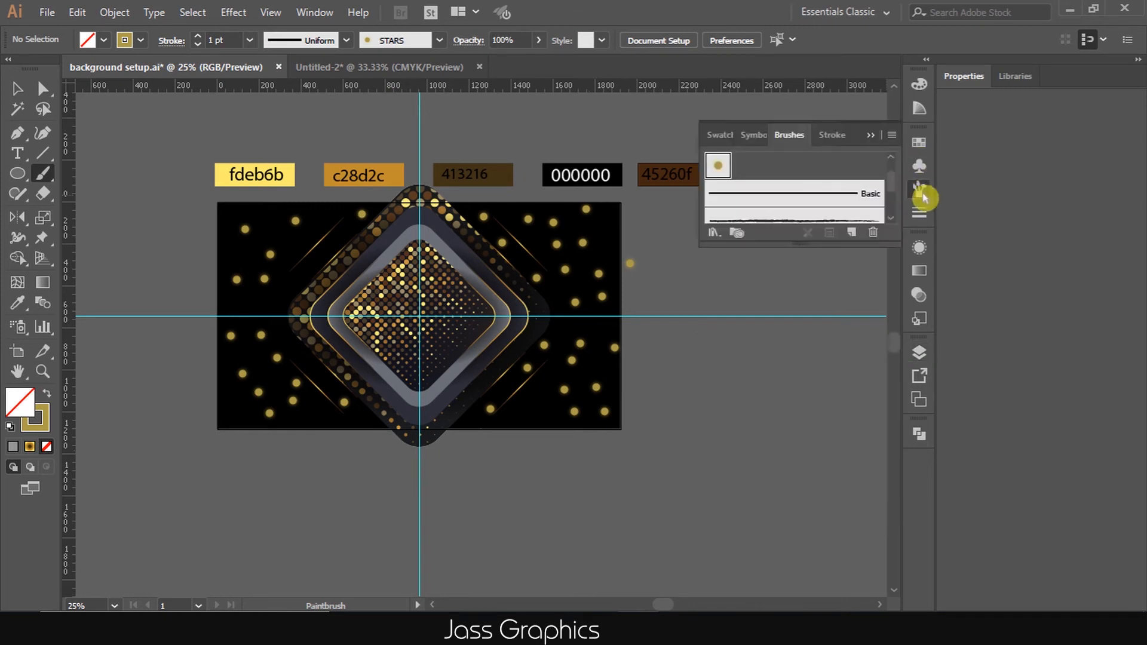
double_click(719, 170)
click(776, 217)
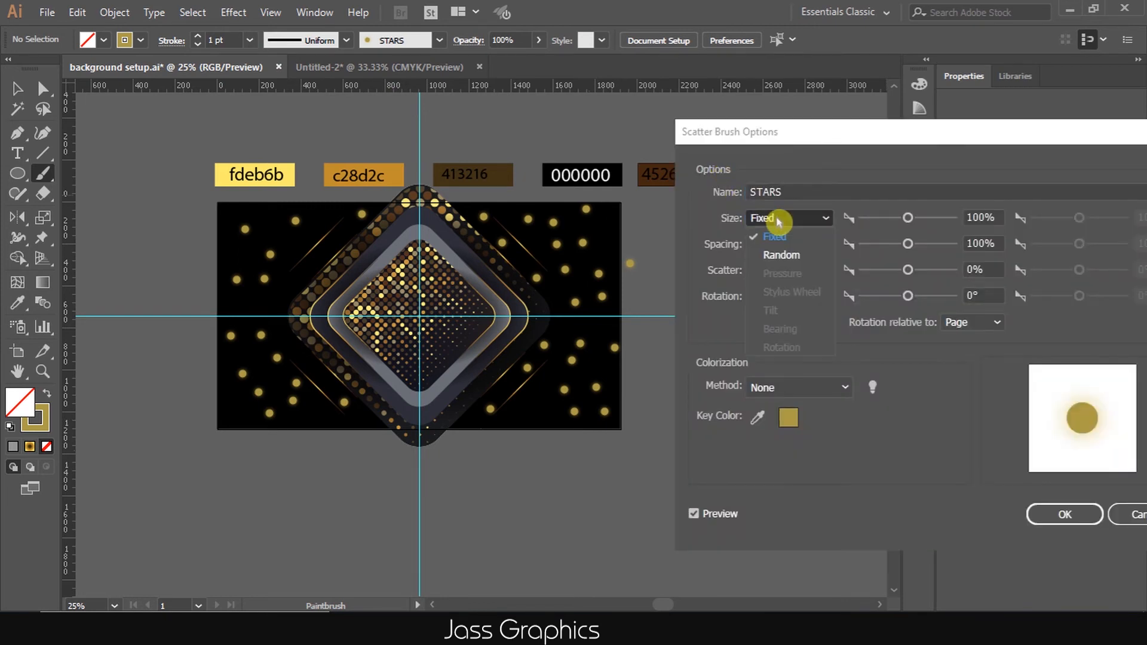
click(789, 266)
drag(878, 132, 810, 129)
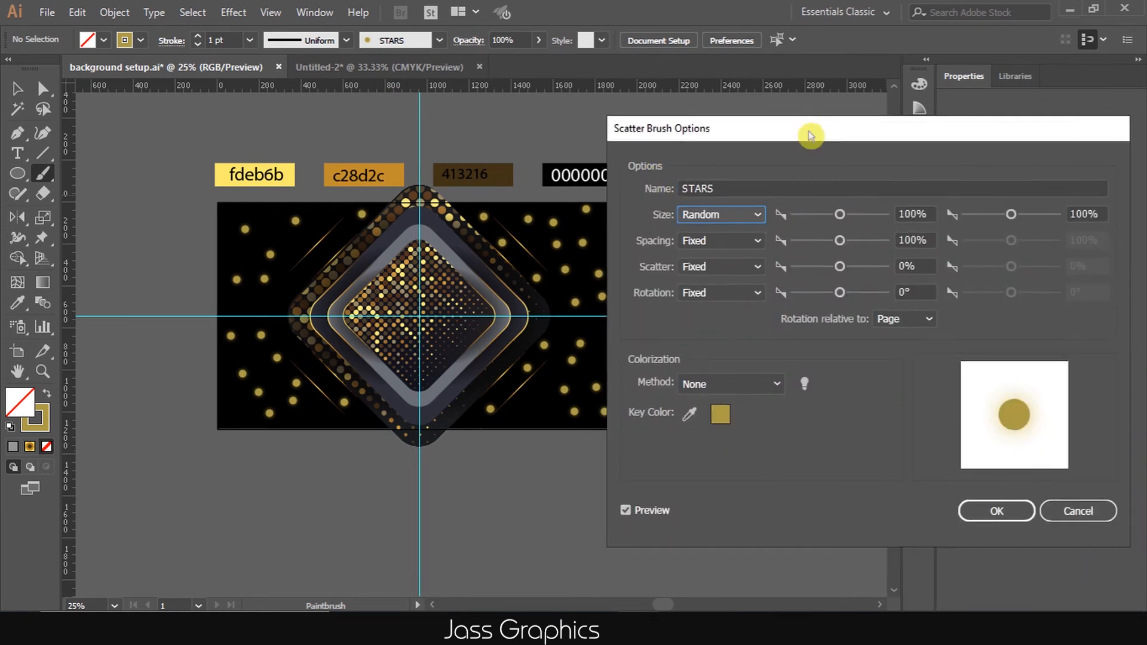
drag(840, 214, 790, 221)
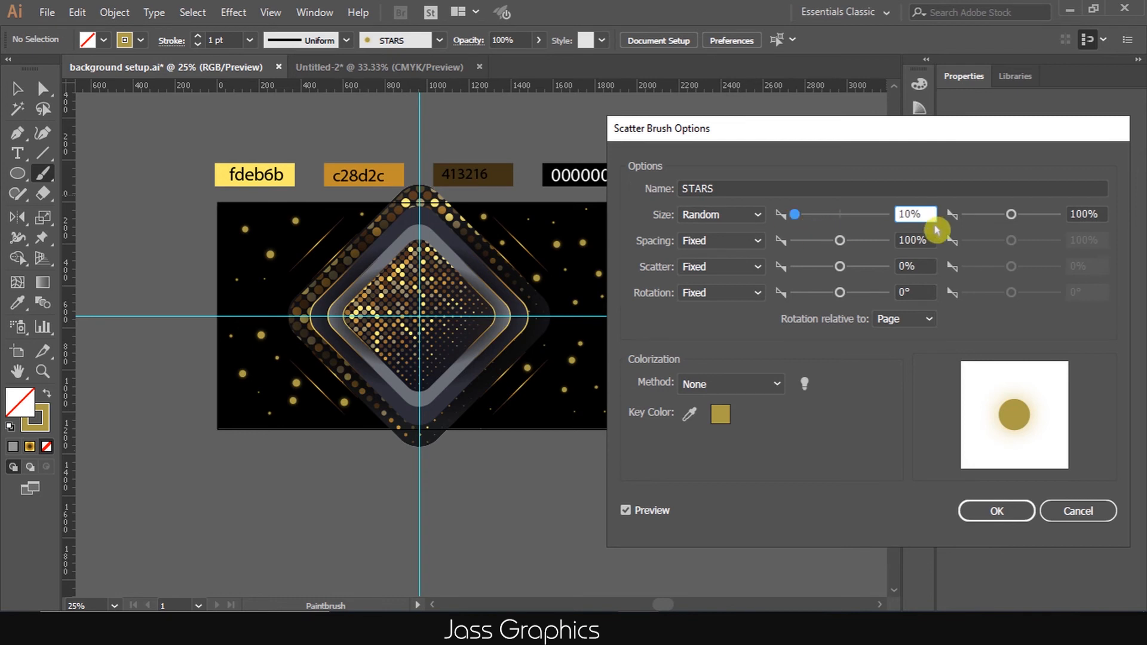
mouse_move(1009, 222)
mouse_down()
mouse_move(1024, 216)
mouse_move(976, 223)
mouse_move(986, 218)
mouse_up()
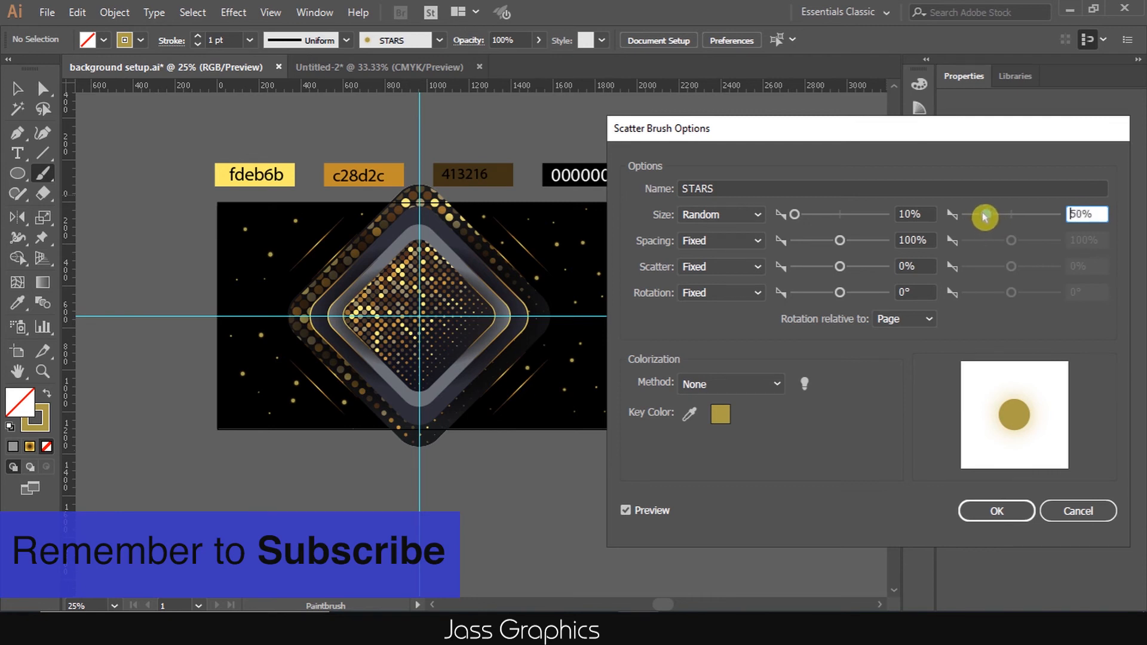
Set the STARS brush's spacing to Random with values of 504% and 49%
click(758, 245)
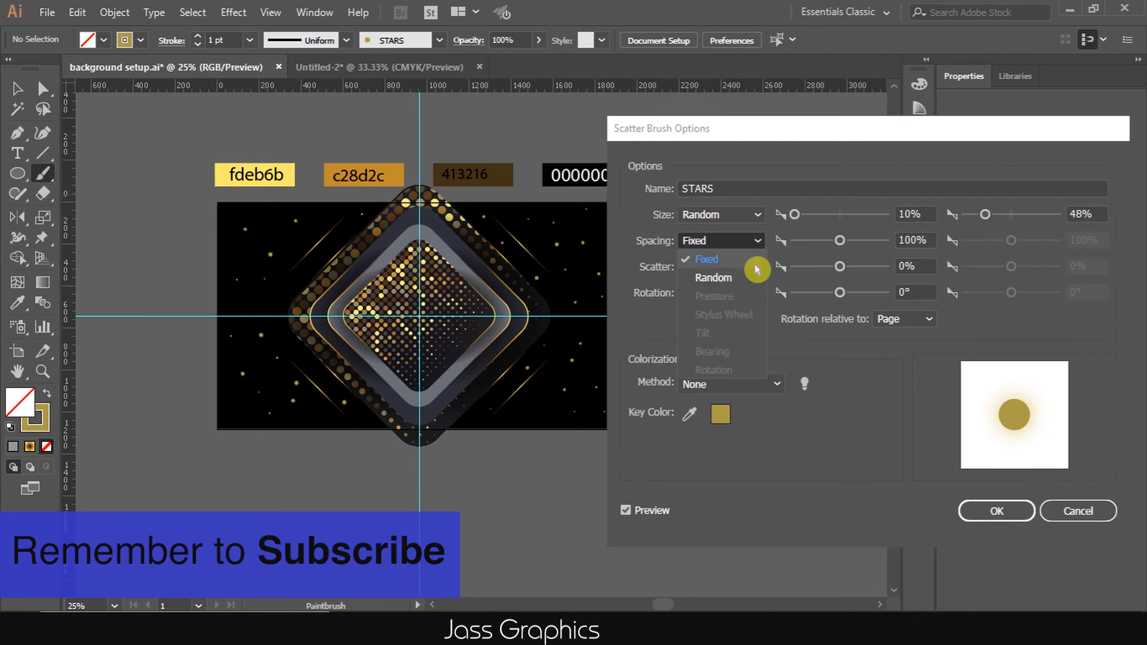
click(757, 254)
click(758, 240)
click(754, 266)
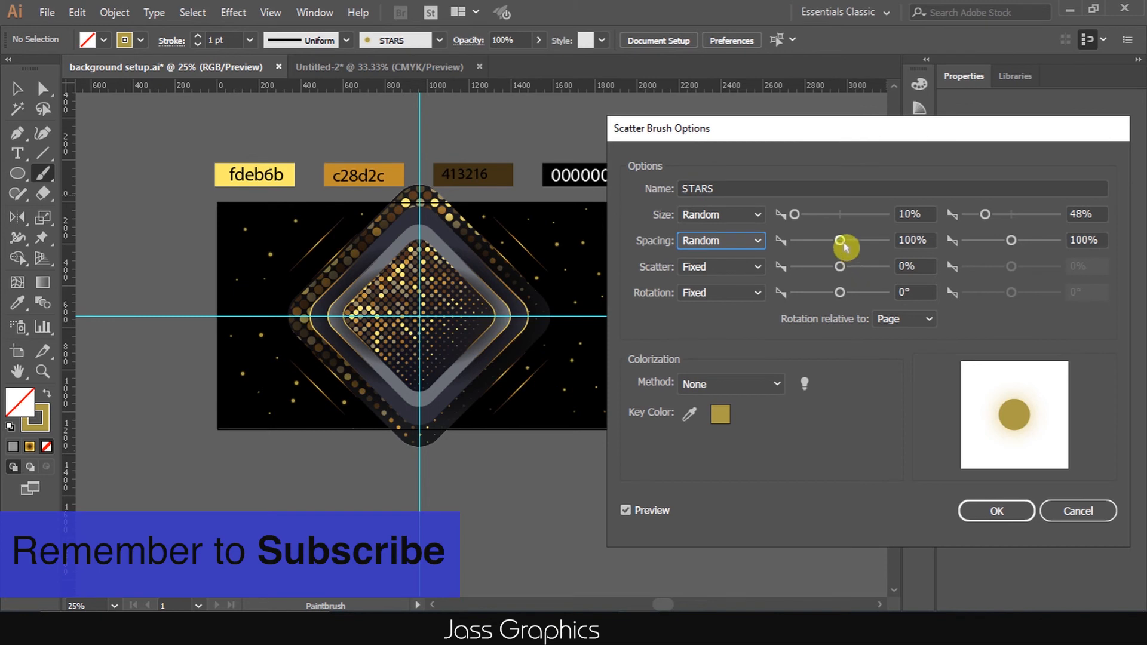
mouse_move(843, 242)
mouse_down()
mouse_move(827, 250)
mouse_move(872, 241)
mouse_move(863, 243)
mouse_up()
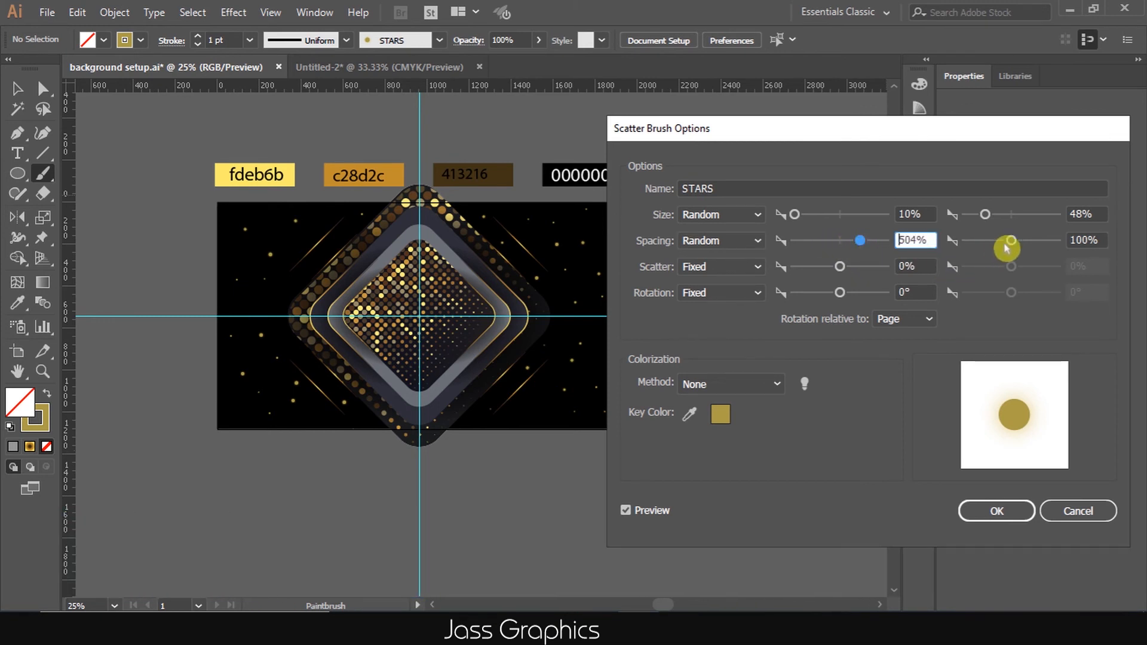
drag(1009, 241, 984, 248)
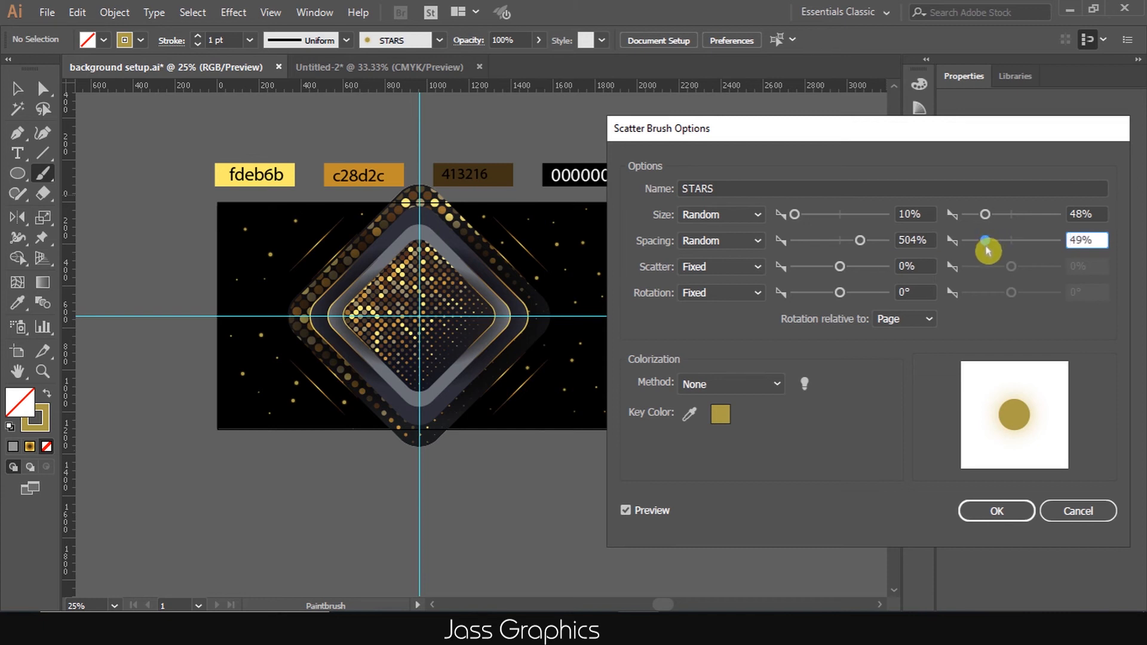
Set the STARS brush's scatter to Random with values of -56% and -74%
click(741, 266)
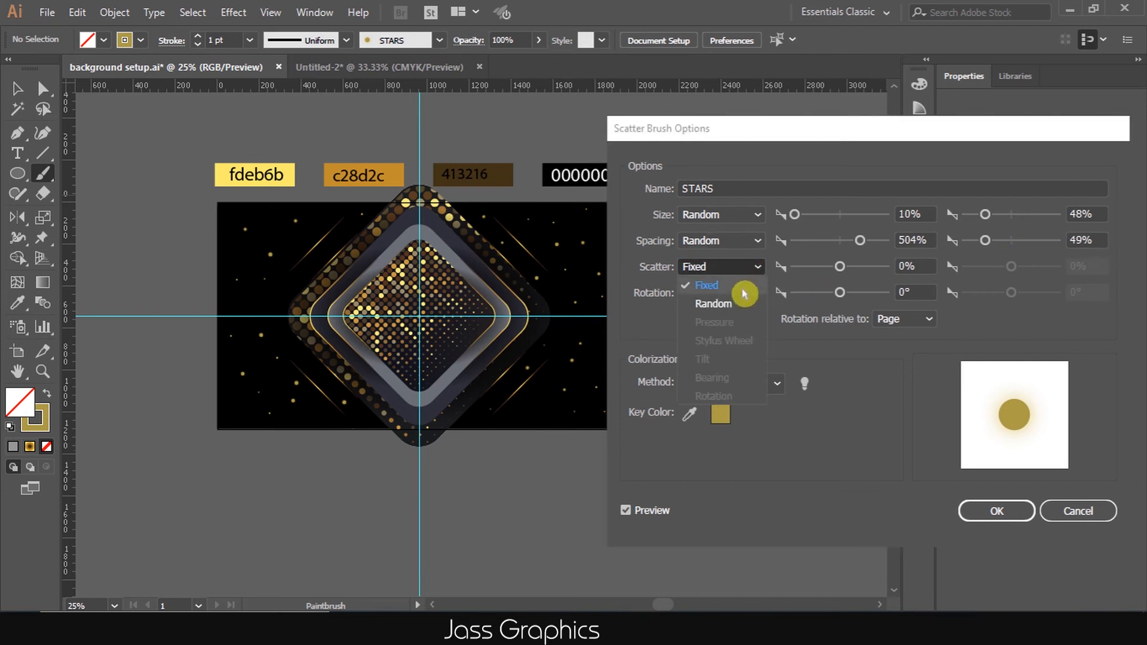
click(742, 302)
mouse_move(842, 267)
mouse_down()
mouse_move(824, 273)
mouse_move(847, 272)
mouse_move(837, 271)
mouse_up()
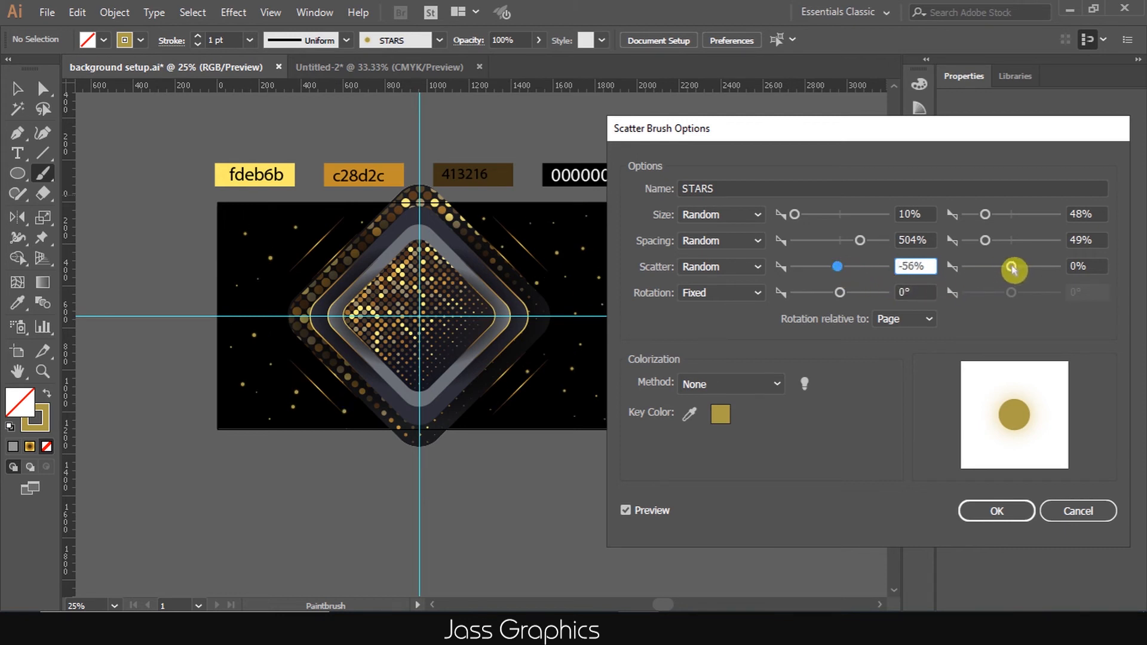
drag(1012, 270, 1007, 273)
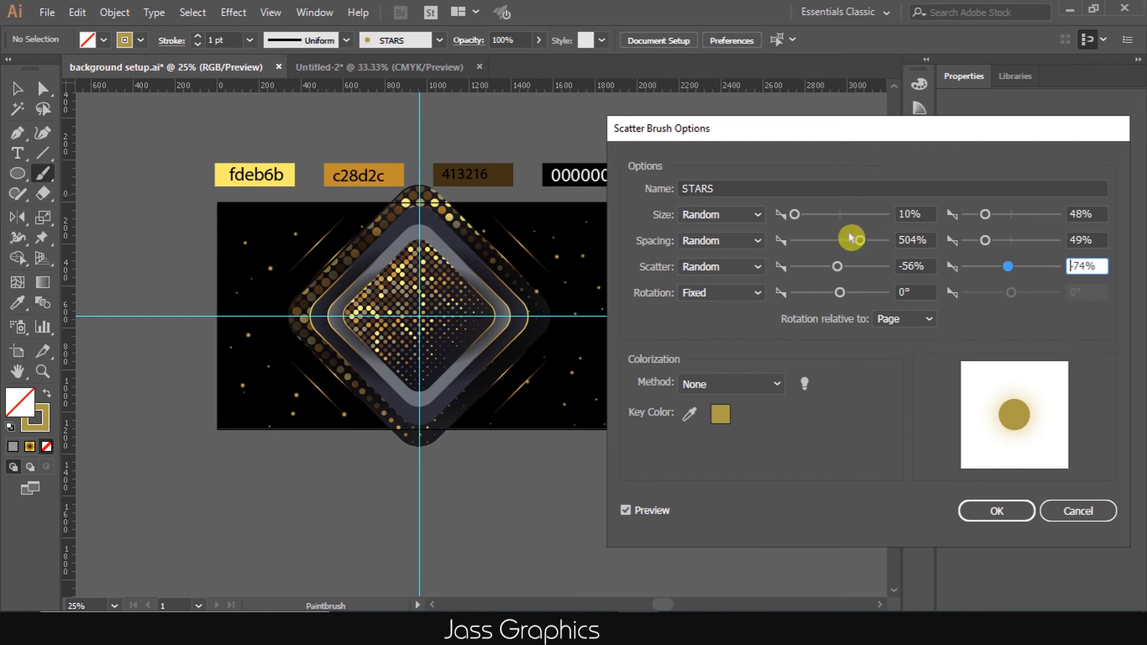
Set the STARS brush's maximum random size to 41% and apply the brush options
mouse_move(985, 215)
mouse_down()
mouse_move(975, 226)
mouse_move(983, 222)
mouse_up()
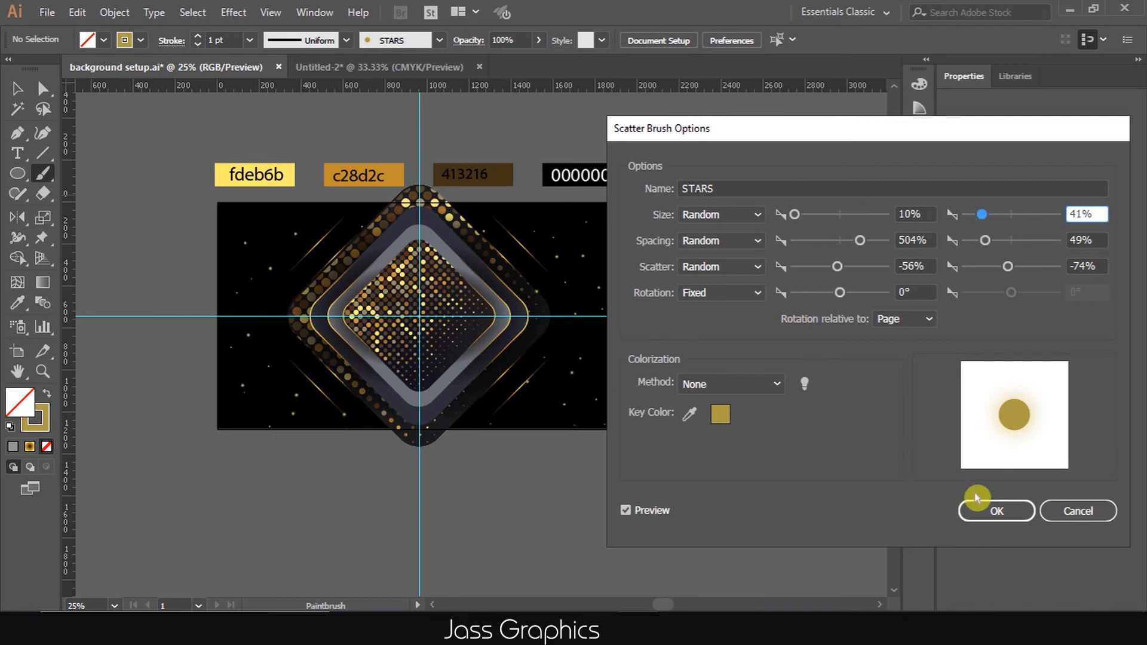
click(989, 504)
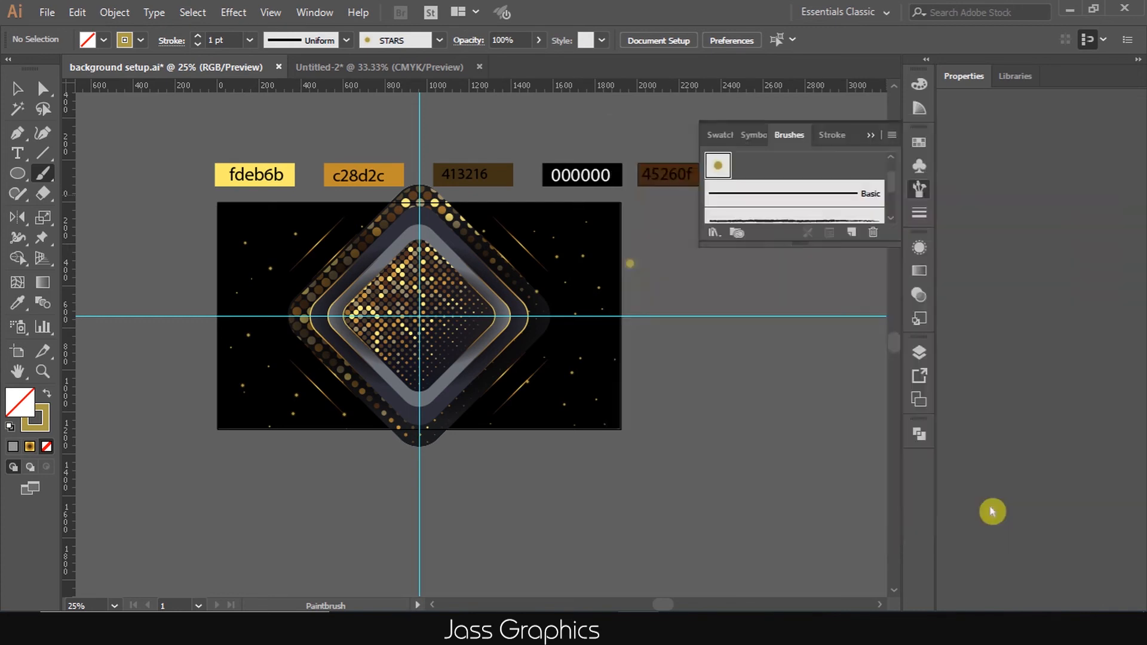
click(568, 337)
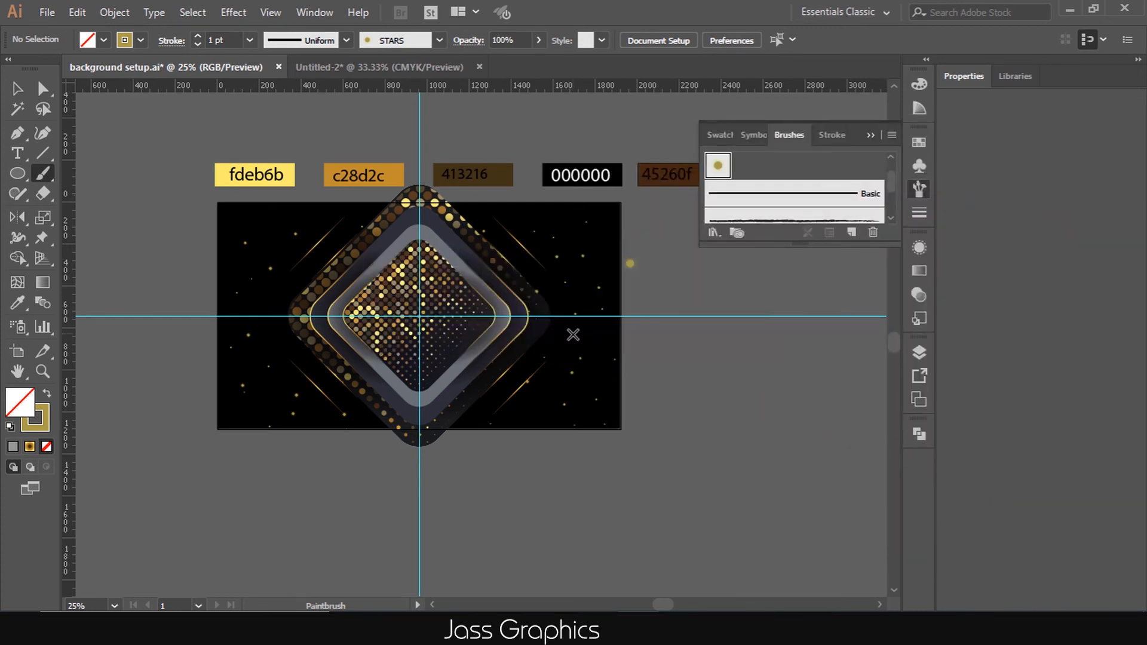
click(17, 89)
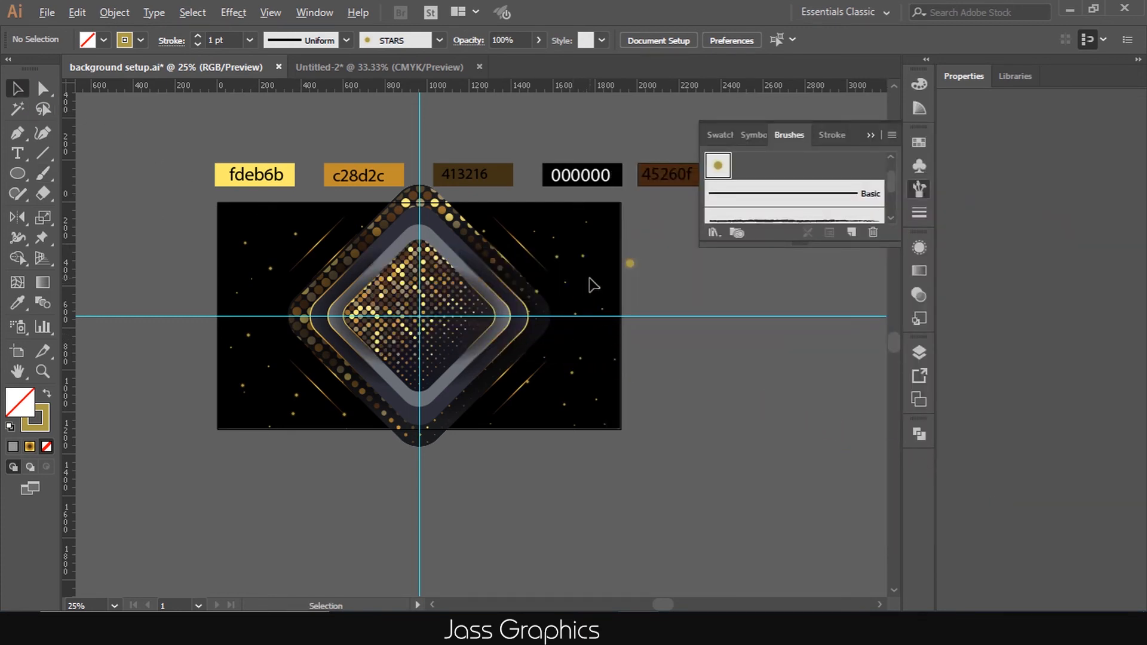
scroll(593, 285, up, 2)
click(576, 234)
scroll(609, 287, down, 2)
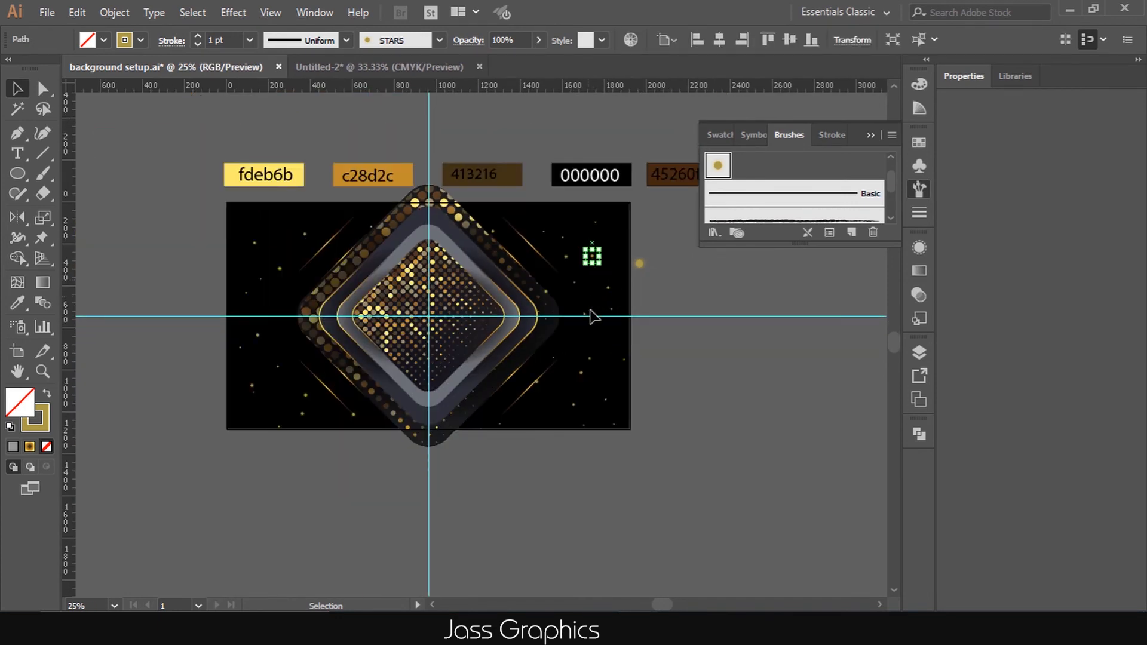
click(667, 396)
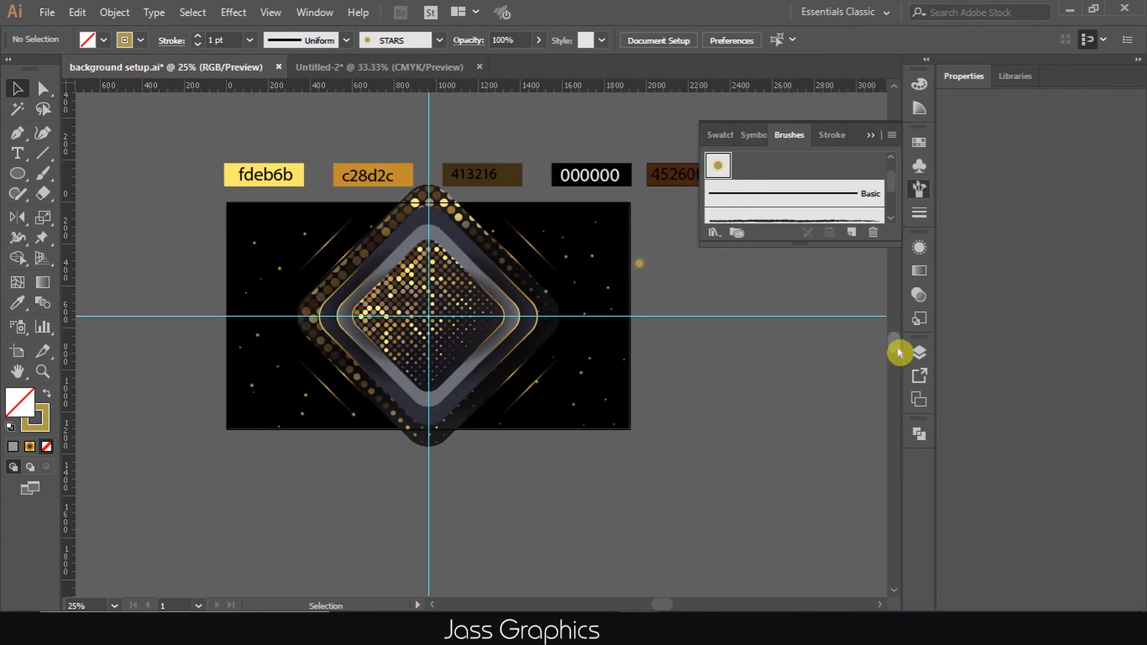
Select the scattered dot strokes on both sides of the diamond on the LIGHT layer
click(918, 356)
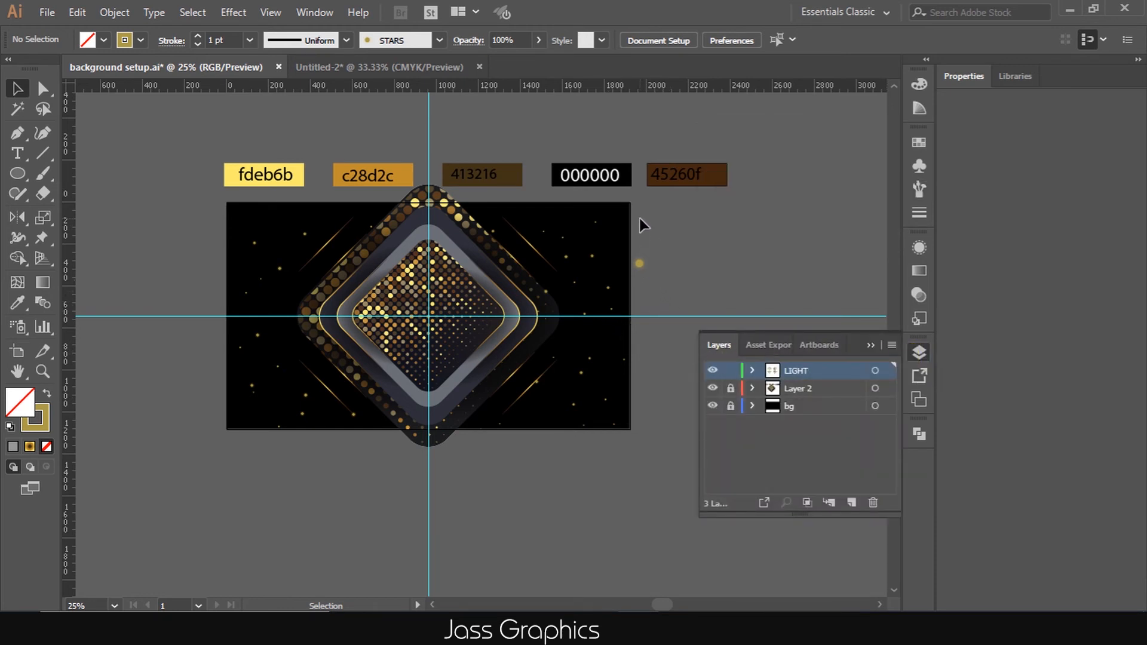
mouse_move(631, 210)
mouse_down()
mouse_move(563, 430)
mouse_move(566, 470)
mouse_up()
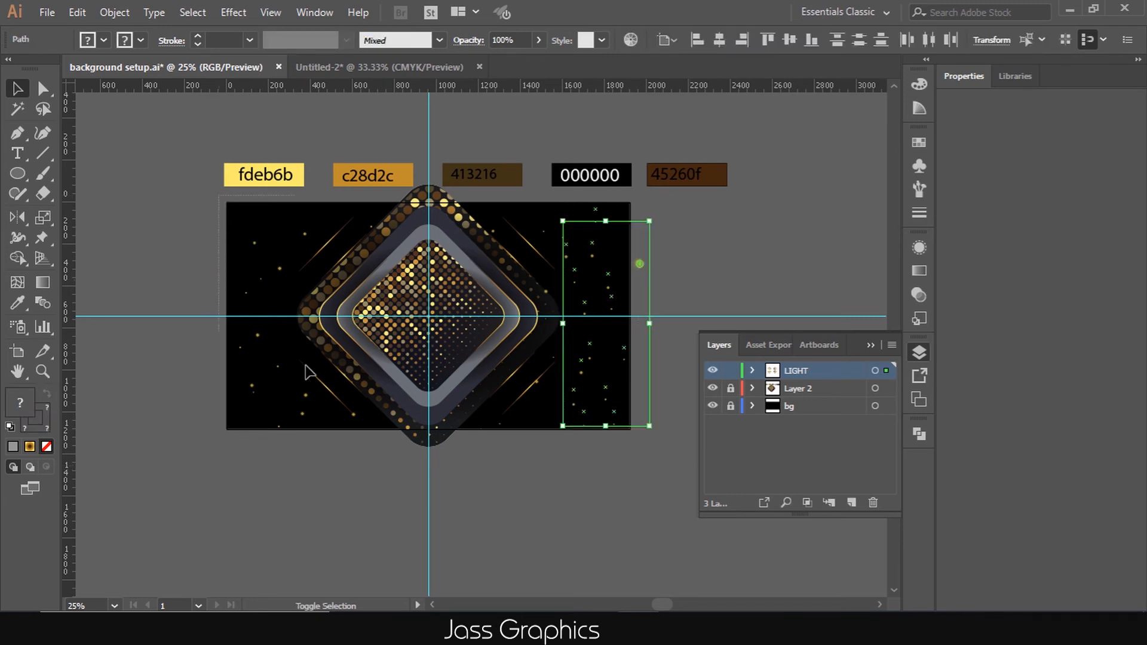
drag(306, 372, 293, 460)
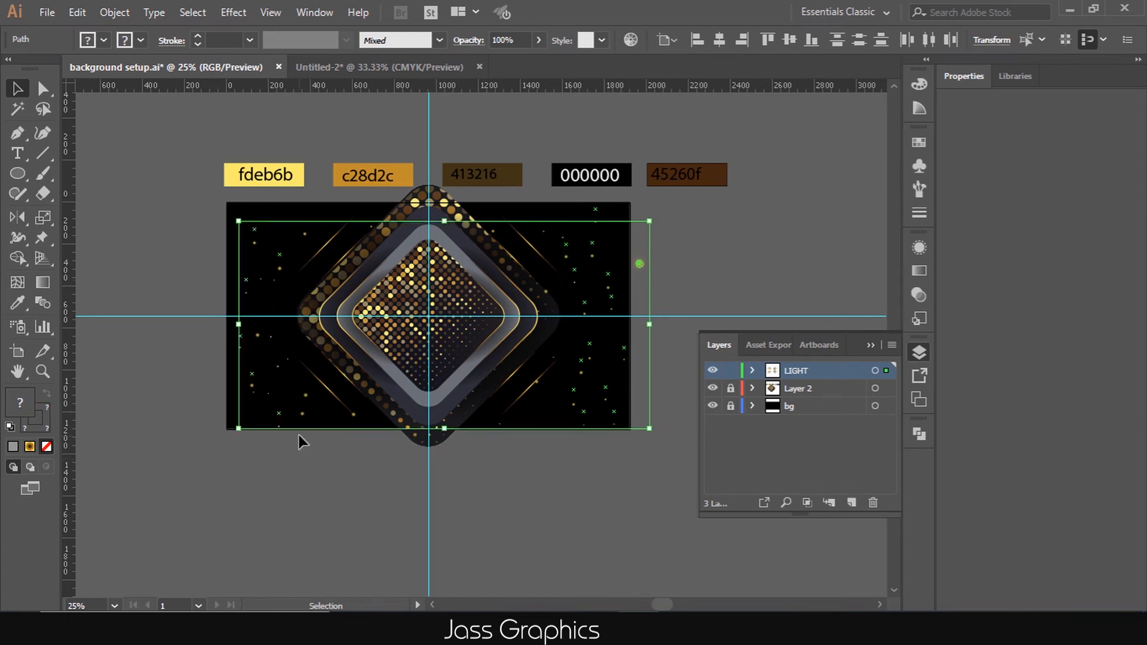
scroll(303, 424, up, 2)
drag(288, 354, 318, 416)
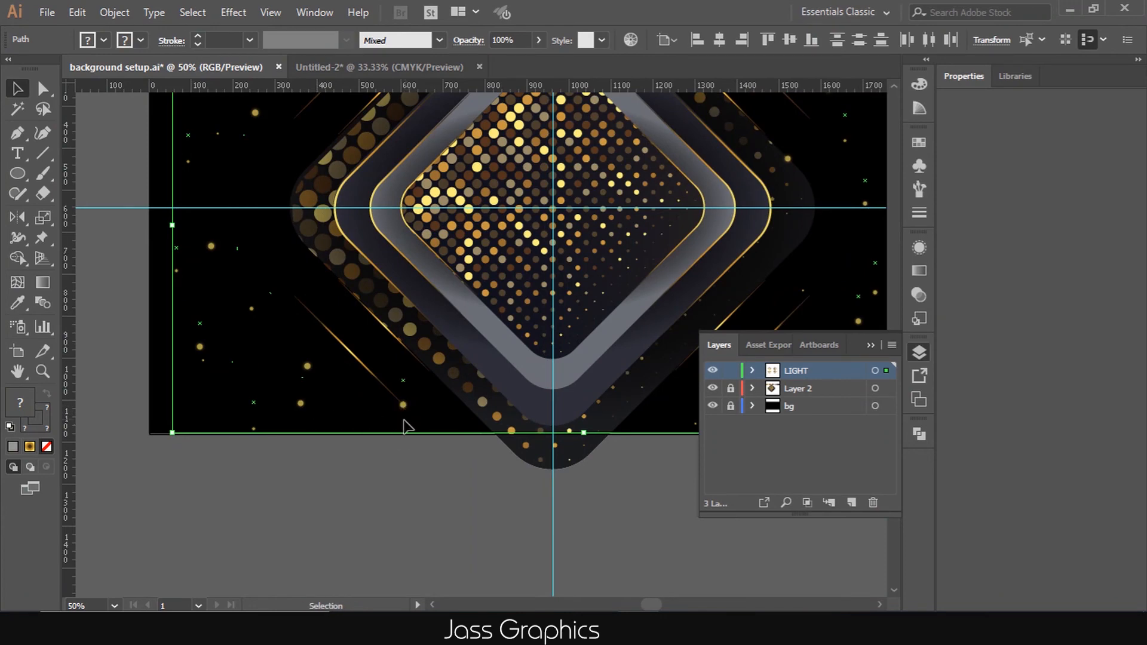
scroll(390, 433, up, 3)
scroll(379, 400, down, 3)
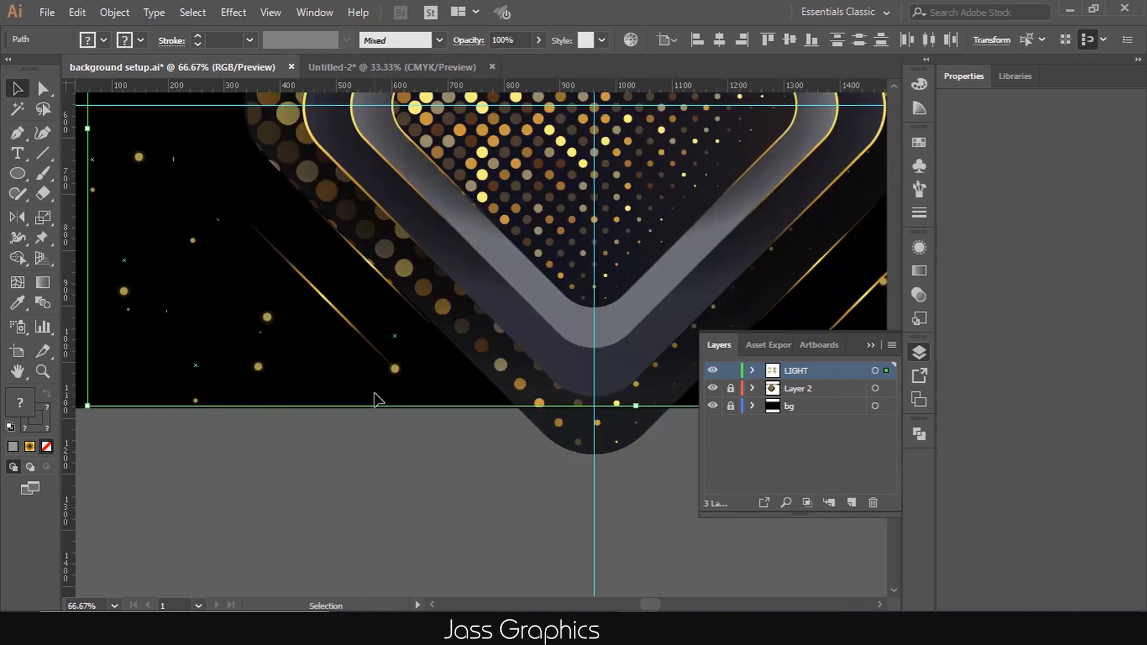
Try the Overlay and Multiply blend modes on the selected dot strokes
click(919, 294)
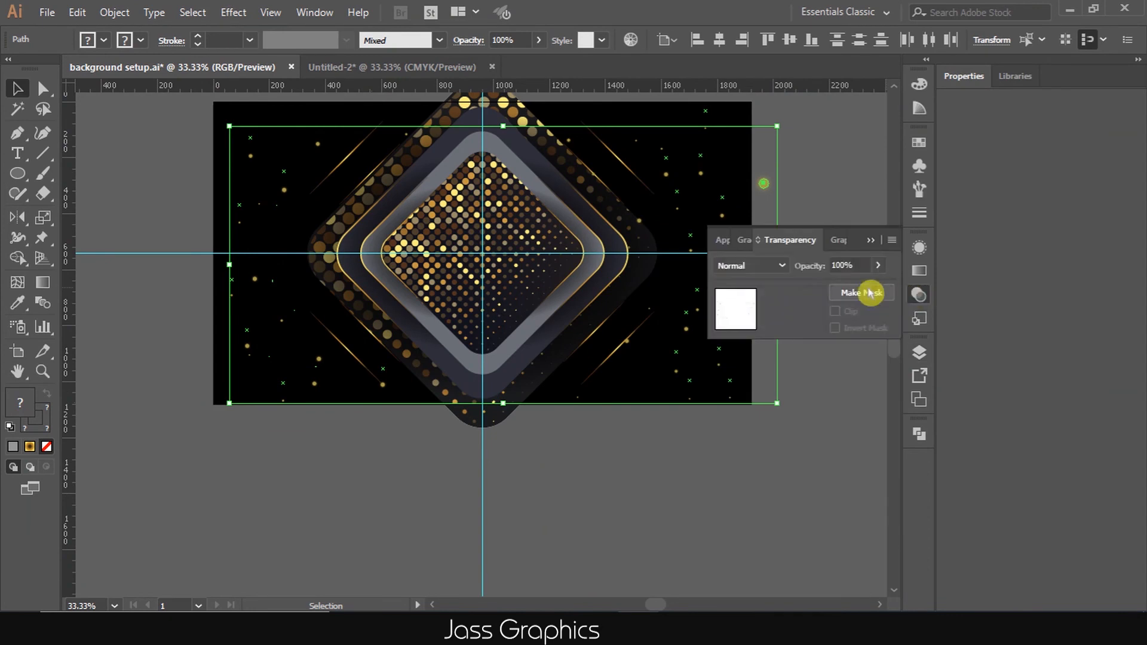
click(776, 265)
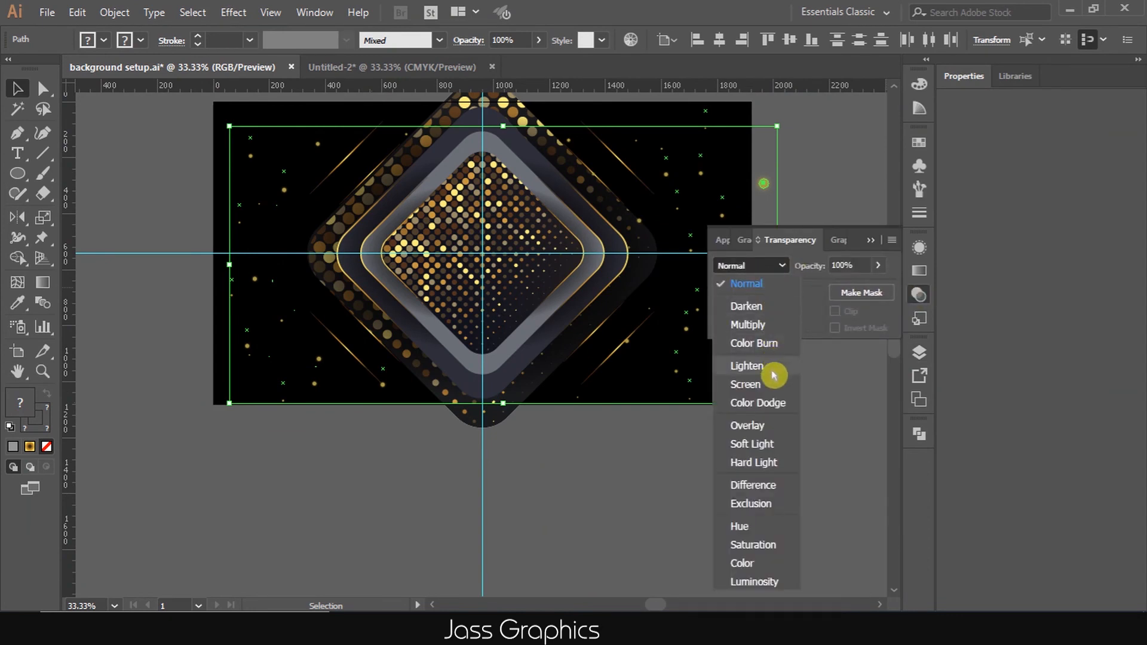
click(774, 426)
click(771, 266)
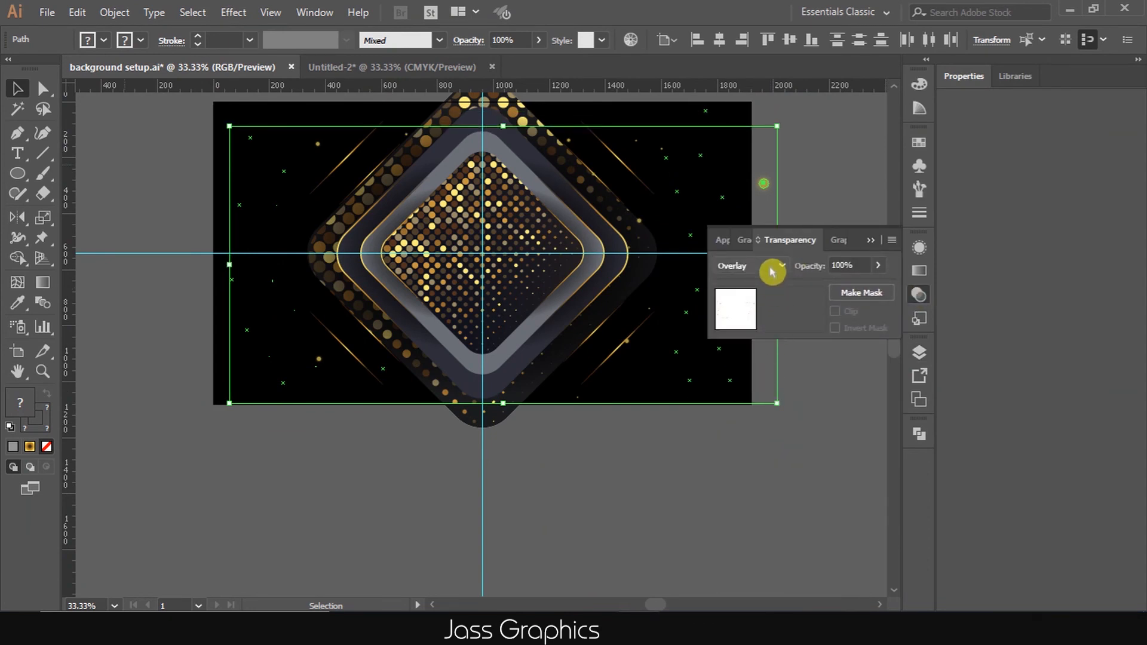
click(772, 310)
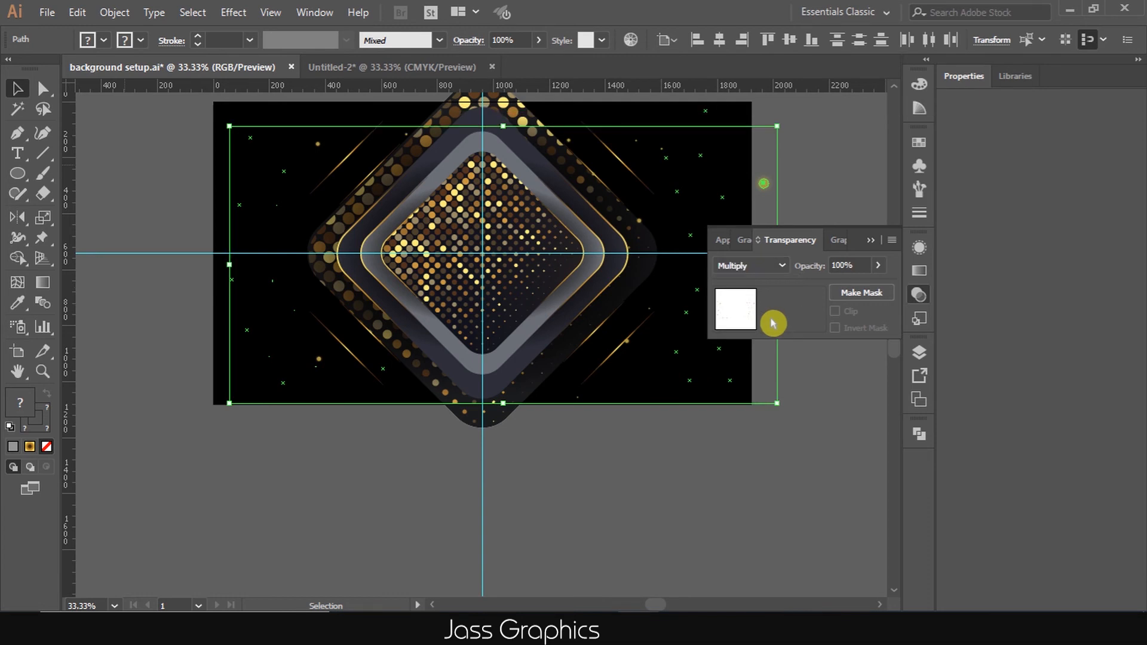
Set the selected dot strokes' blend mode to Screen and deselect them
click(774, 265)
click(775, 376)
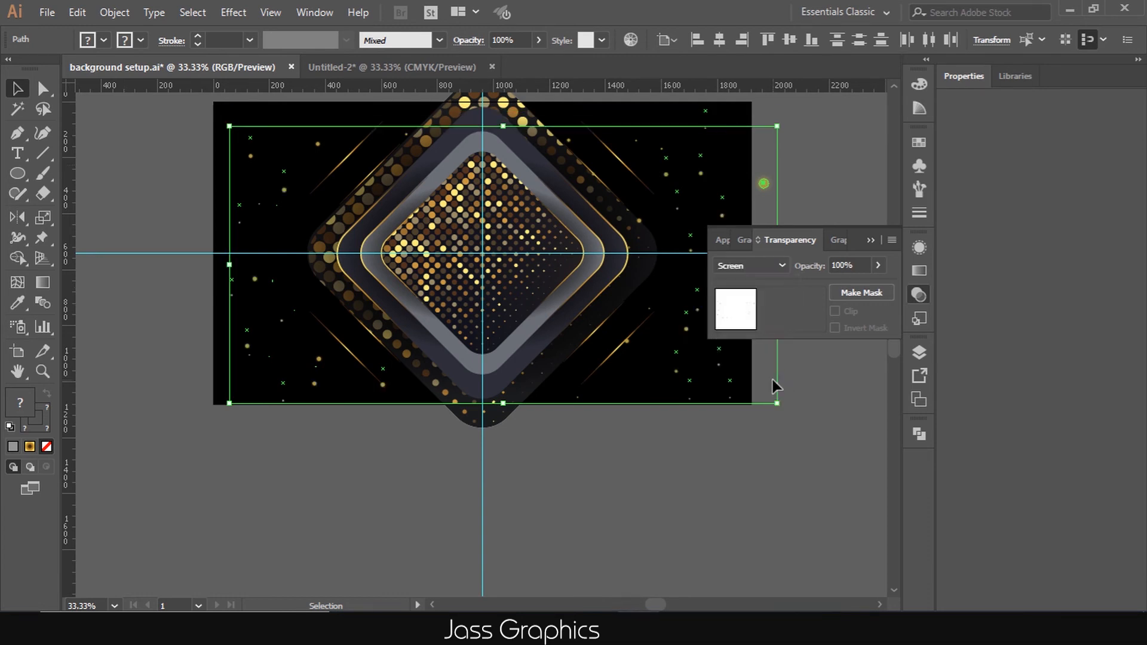
click(776, 456)
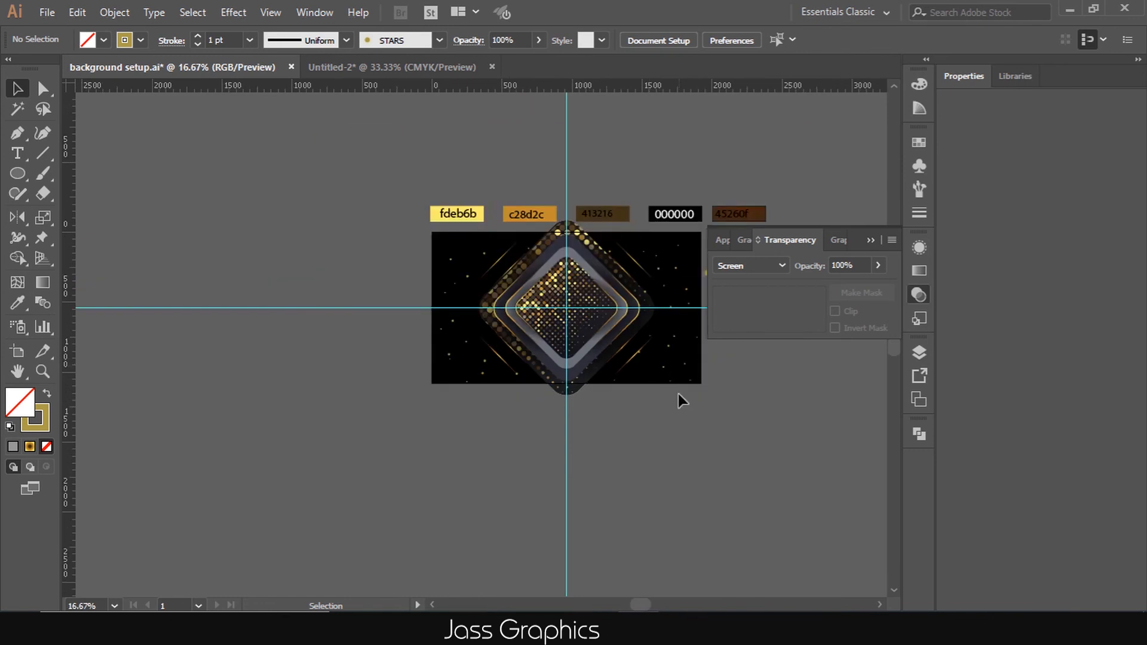
click(814, 299)
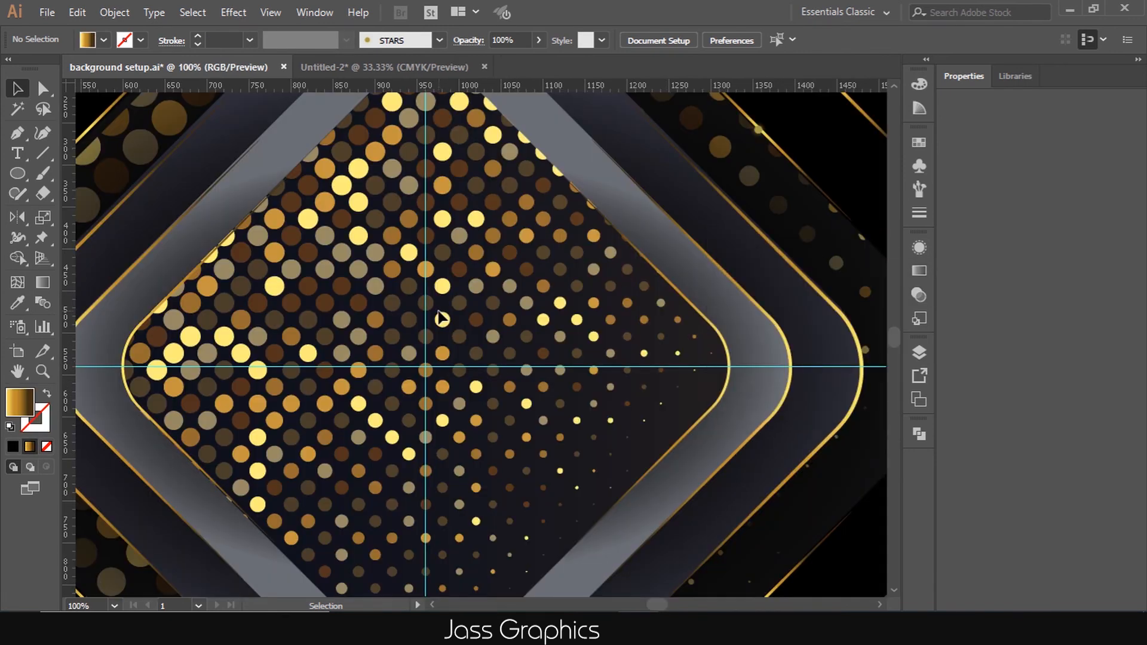
Add the point text "JASS" over the central halftone diamond
click(17, 153)
click(212, 291)
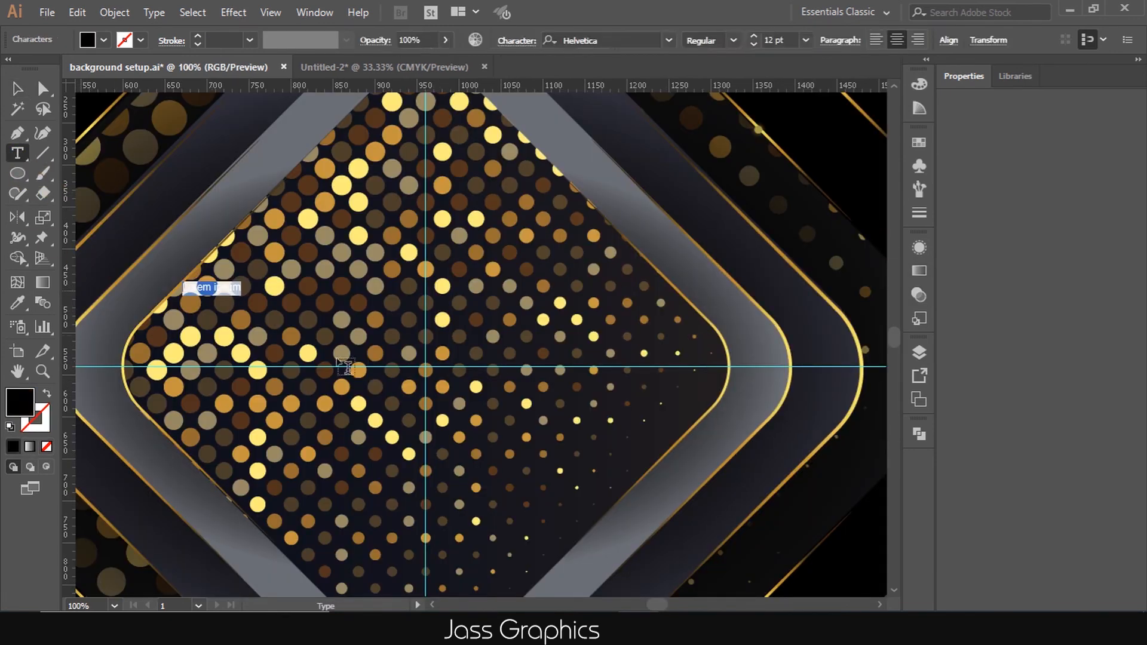
text(JAS)
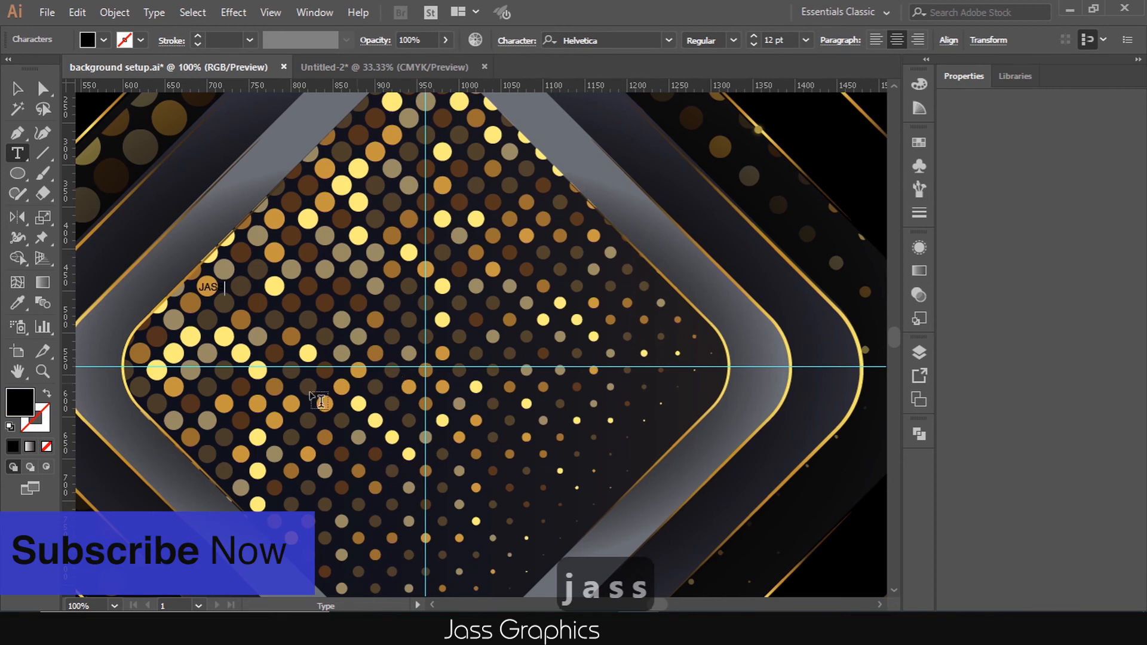
click(17, 89)
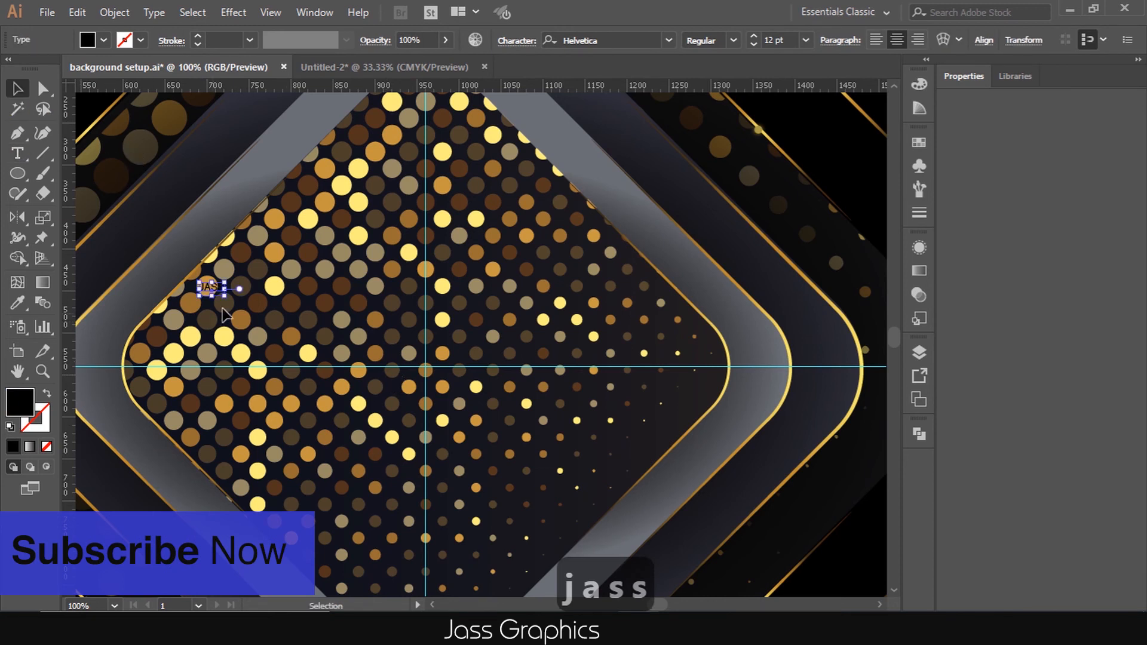
Enlarge the JASS text to about 200 pt and centre it on the inner diamond
drag(224, 291, 737, 500)
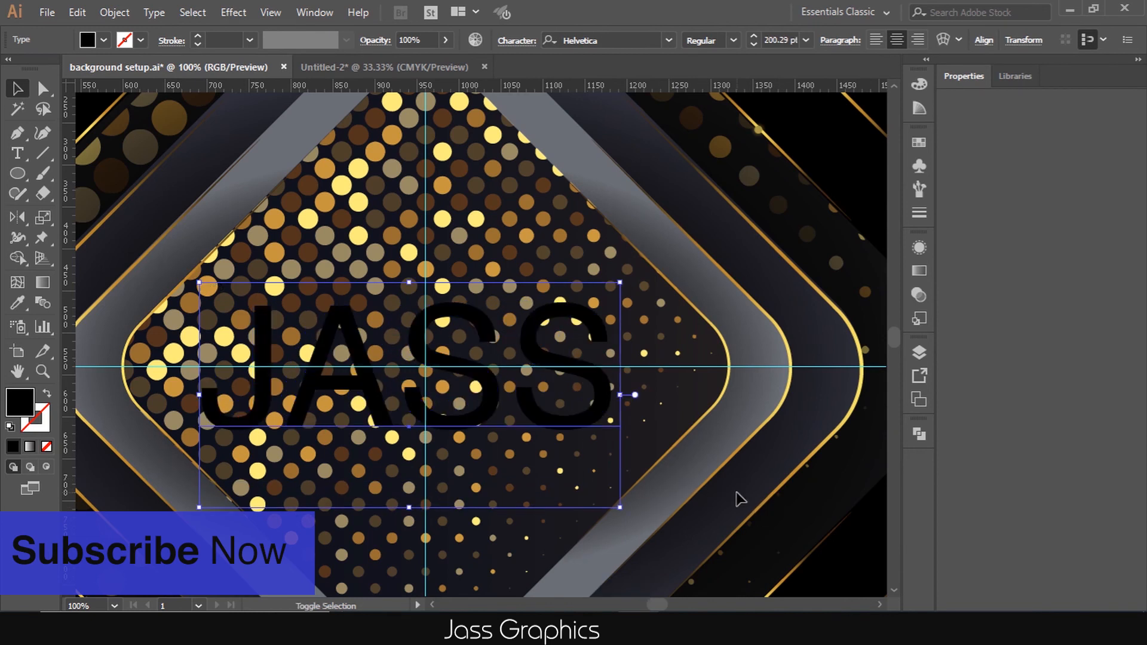
scroll(612, 393, down, 3)
drag(601, 327, 619, 314)
scroll(532, 466, down, 1)
Convert the JASS text to outlines
right_click(587, 359)
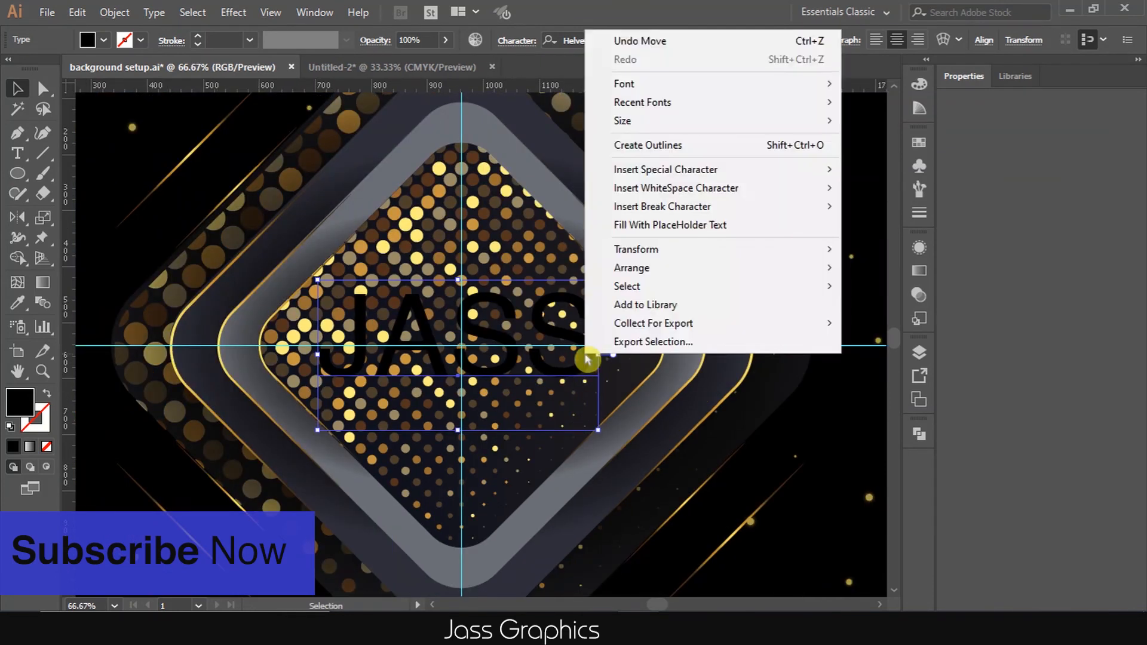
click(616, 145)
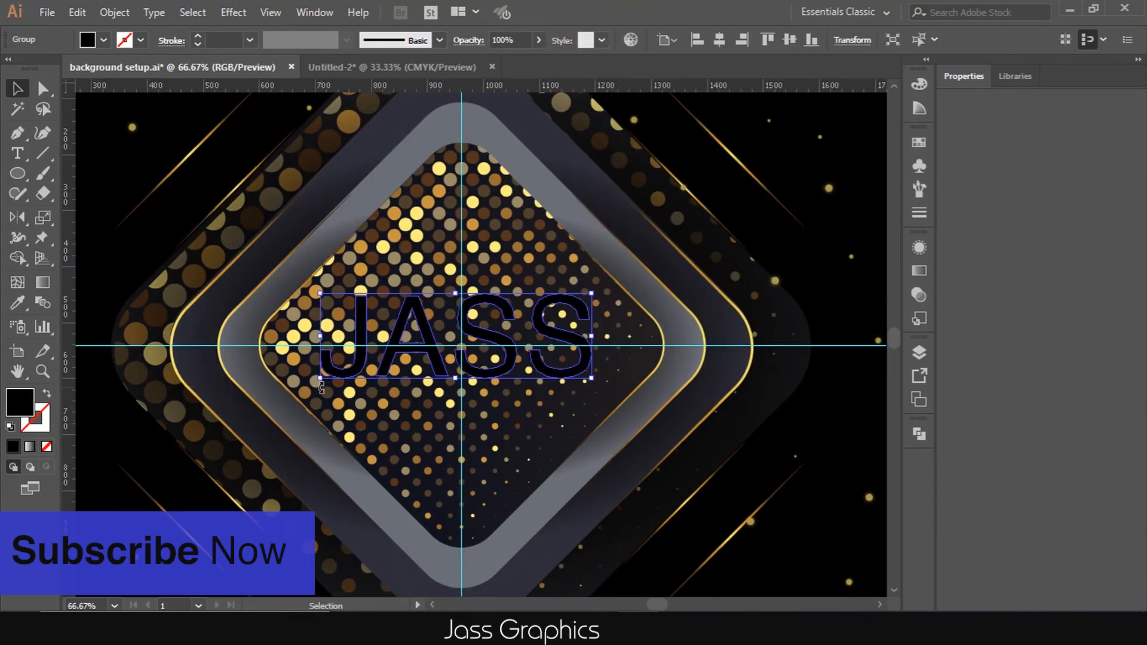
scroll(286, 435, down, 1)
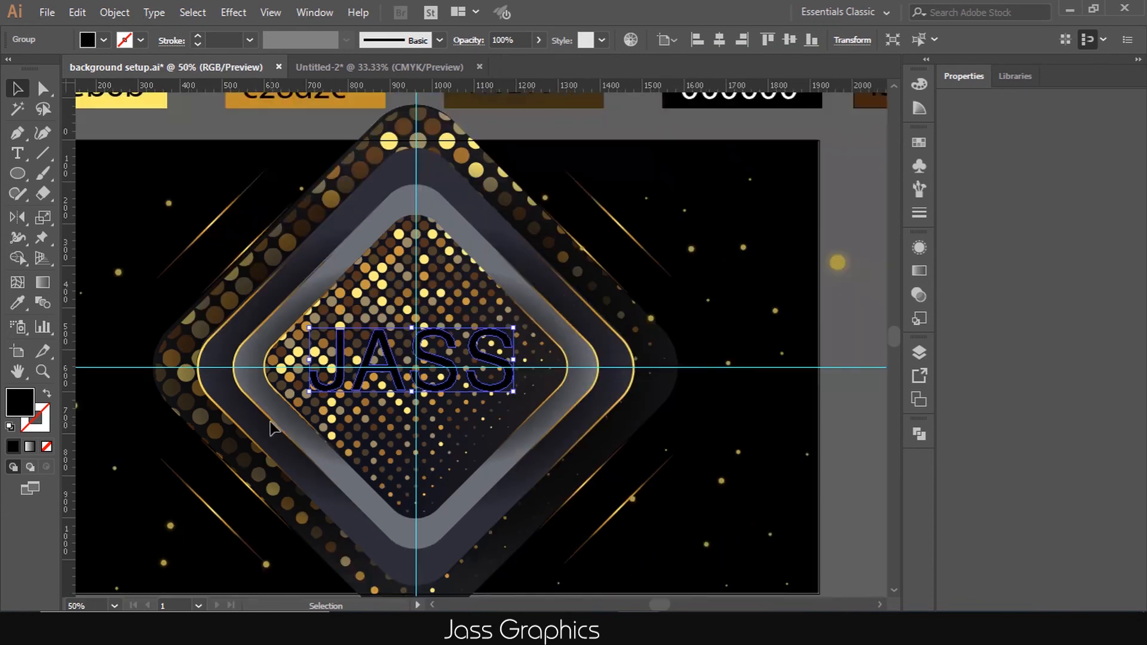
Fill the outlined JASS letters with the gold accent lines' gradient and change its type to Linear
drag(172, 242, 198, 259)
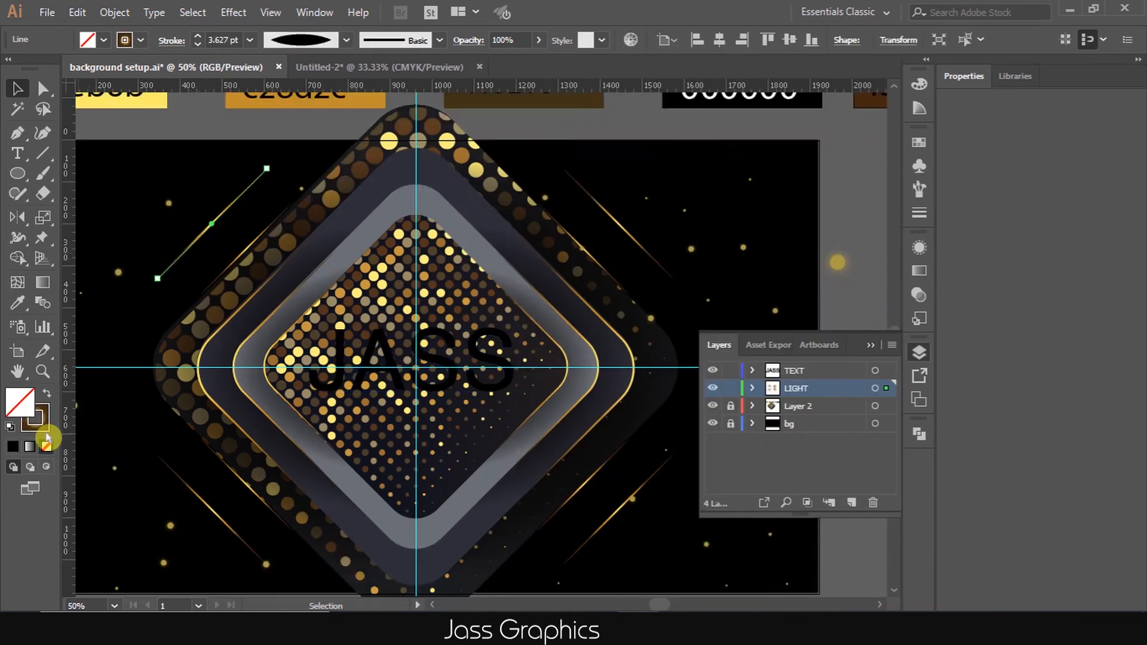
click(44, 429)
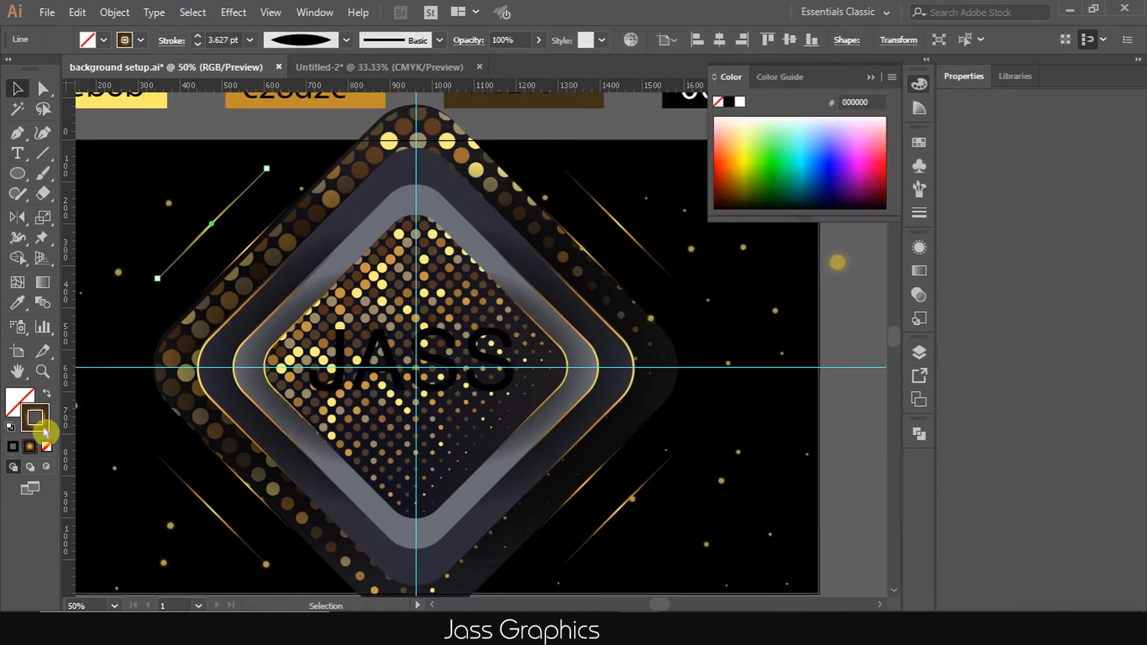
click(378, 345)
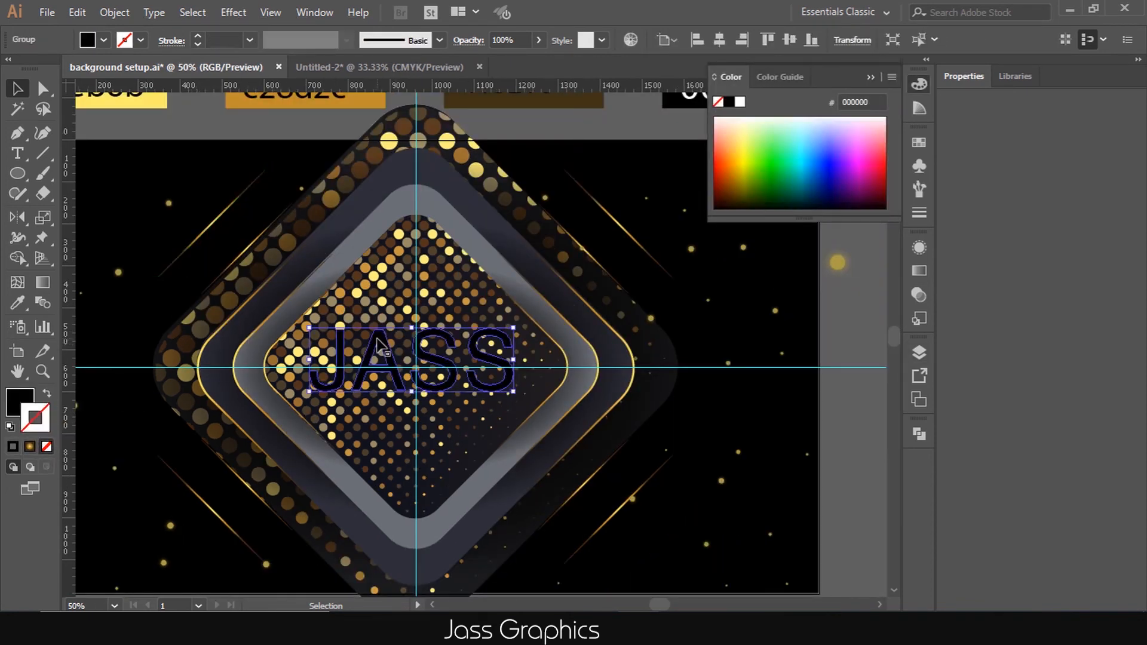
click(18, 410)
click(28, 448)
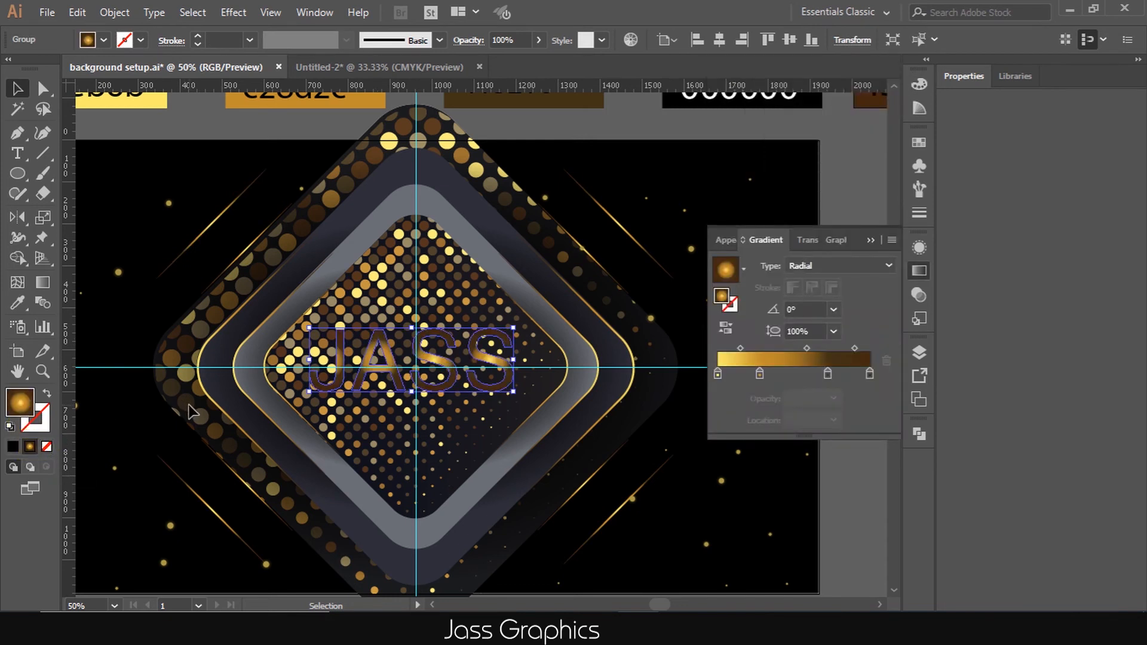
click(887, 265)
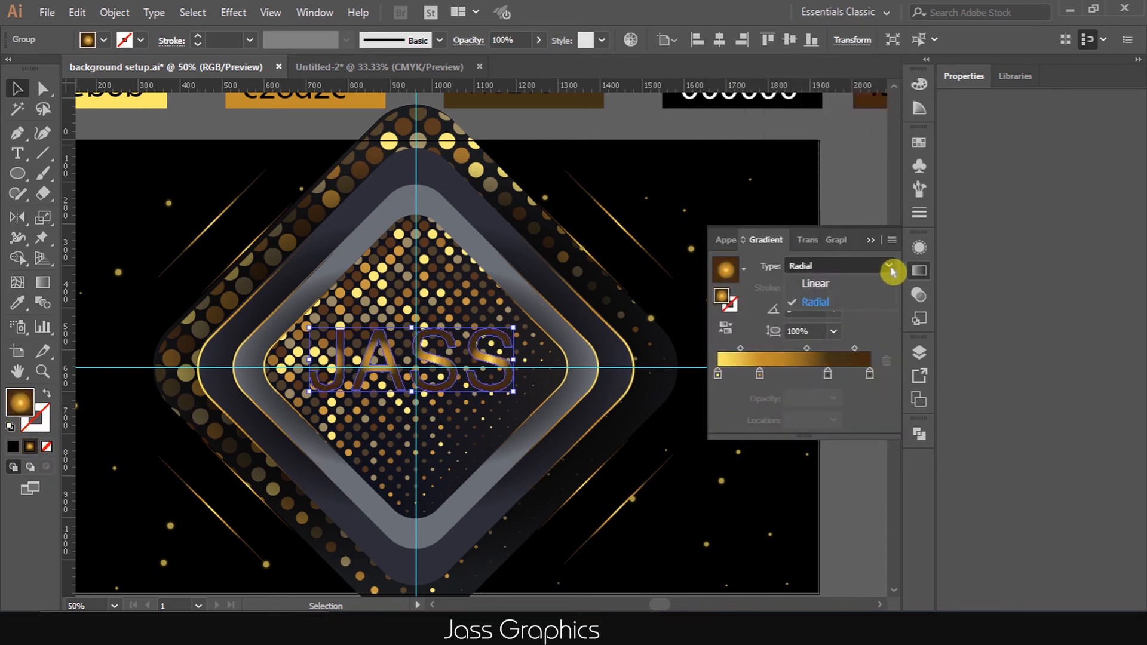
click(868, 284)
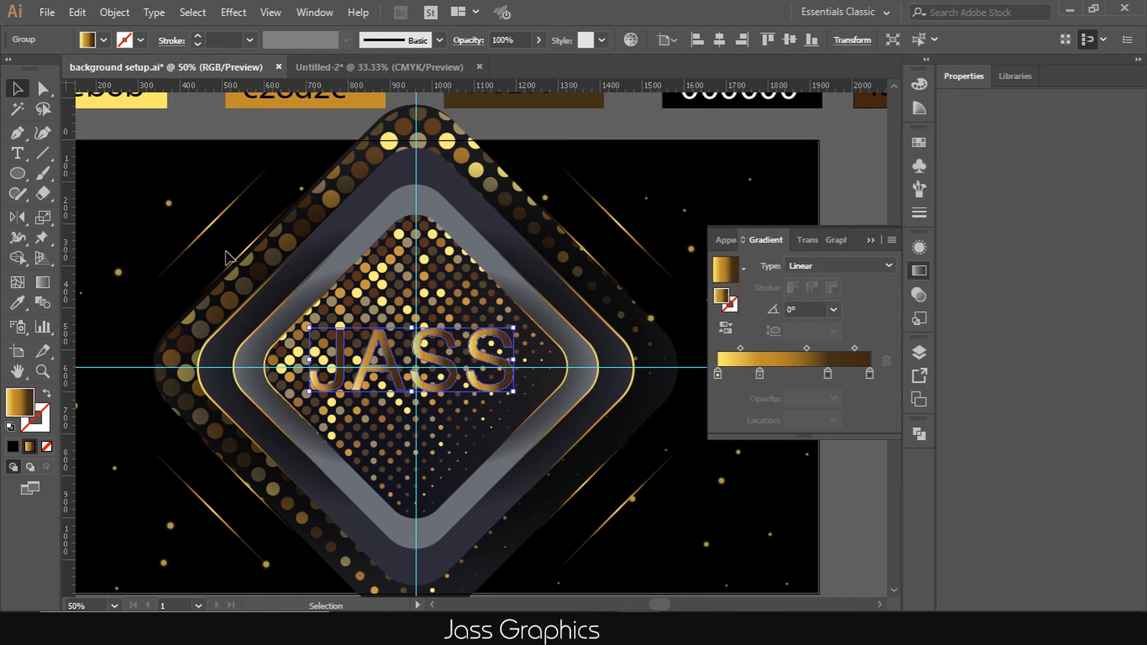
Stretch the linear gold gradient across the whole word JASS, running from the J to the final S
click(42, 281)
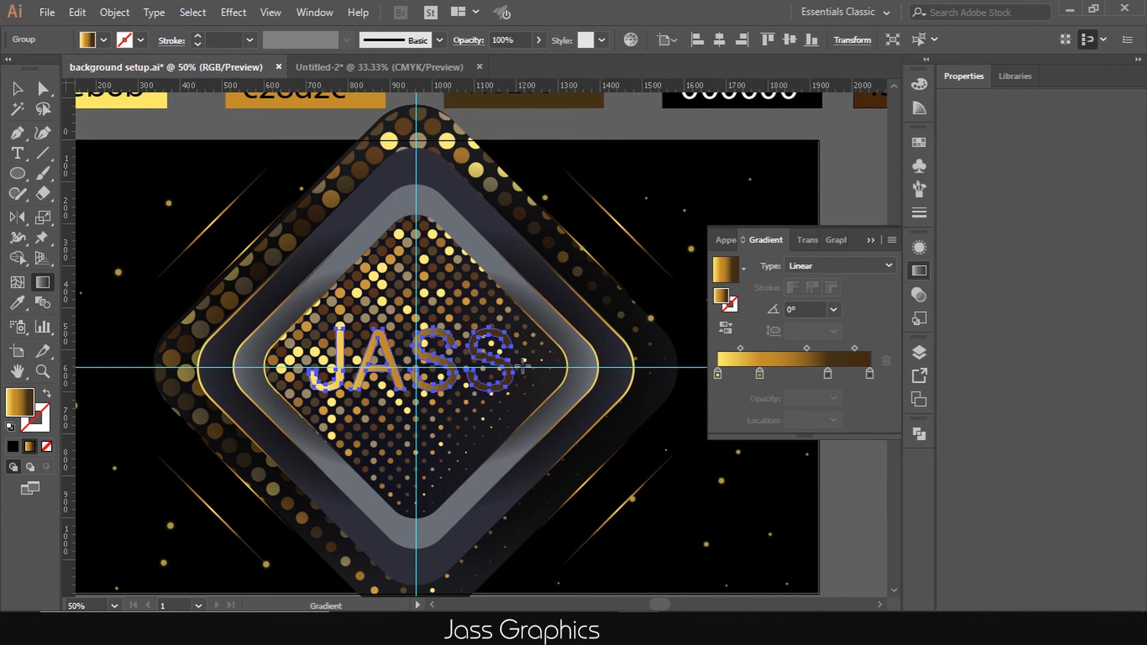
scroll(511, 387, up, 2)
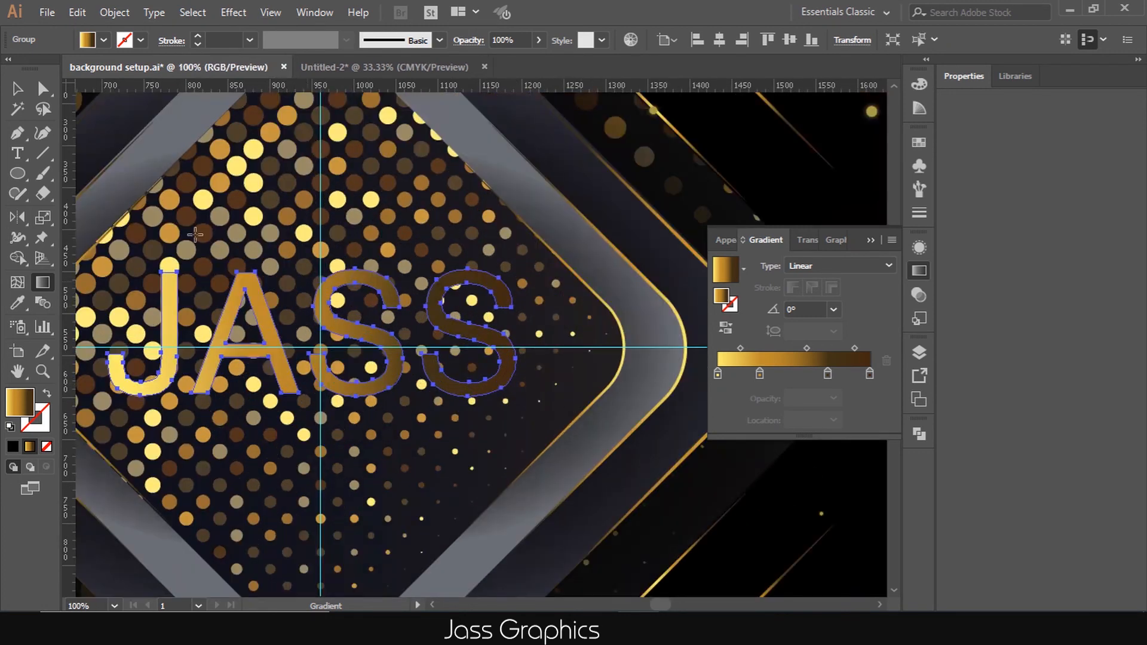
click(17, 88)
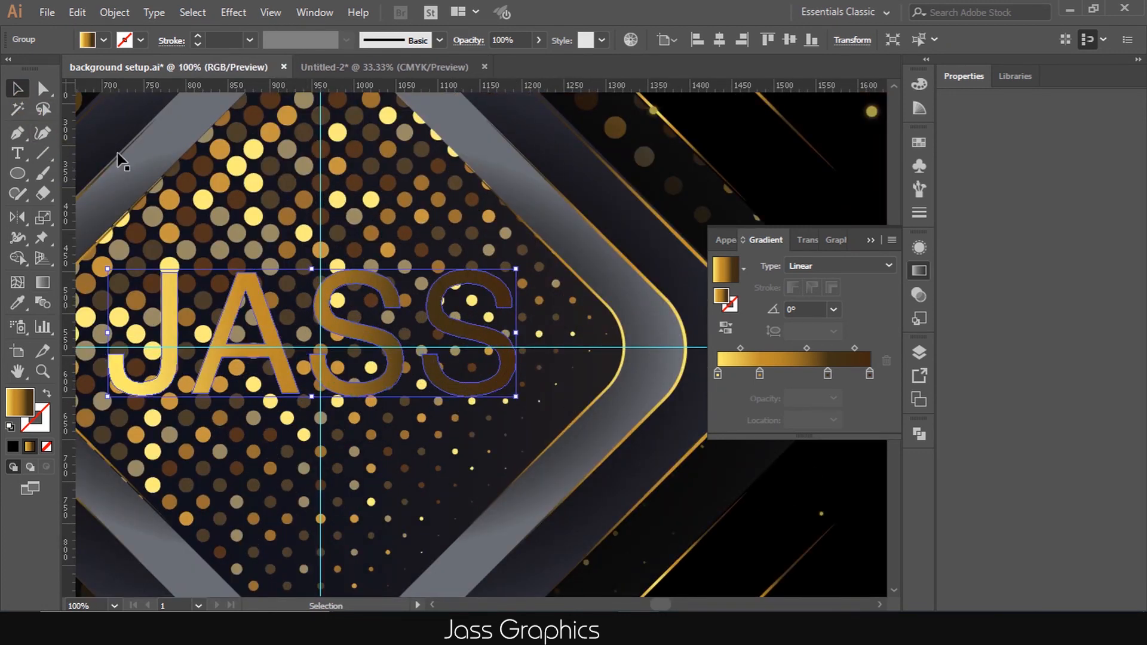
Offset the JASS letter paths by 5 px with miter joins and reverse the gradient on the offset shapes
click(83, 15)
mouse_move(116, 14)
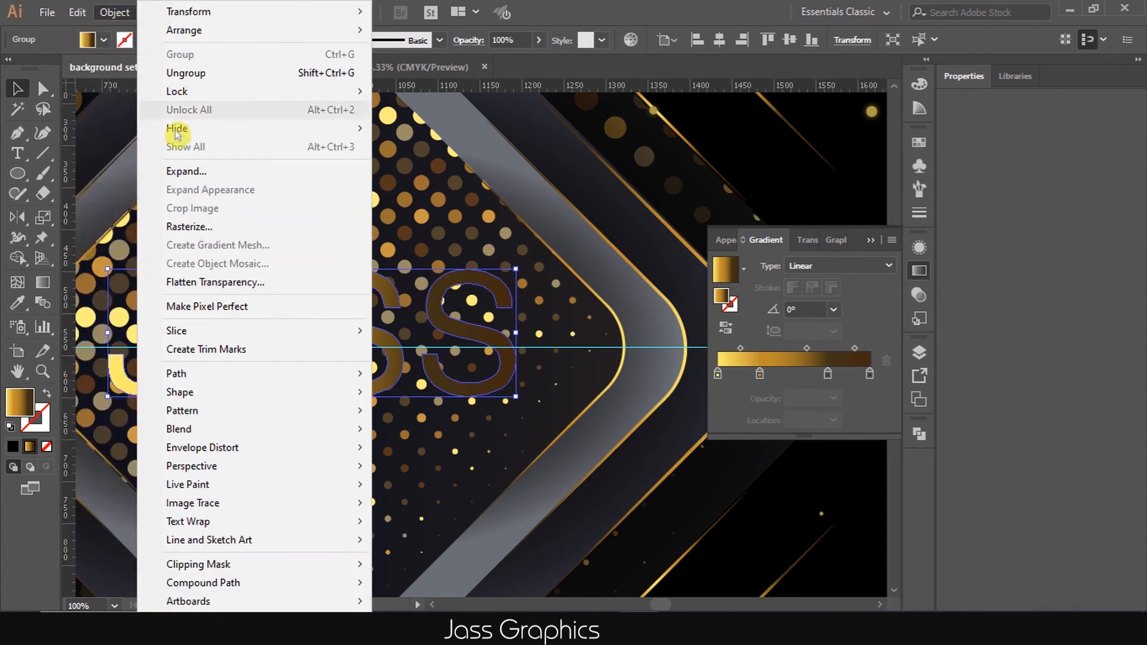
mouse_move(316, 377)
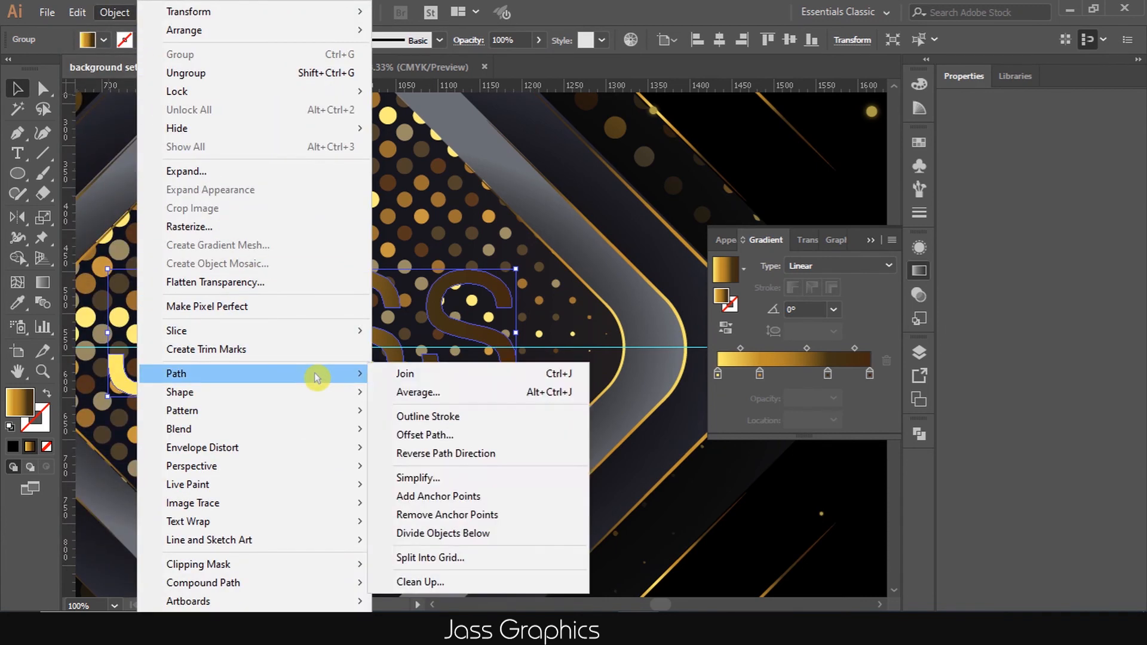
click(418, 434)
click(735, 345)
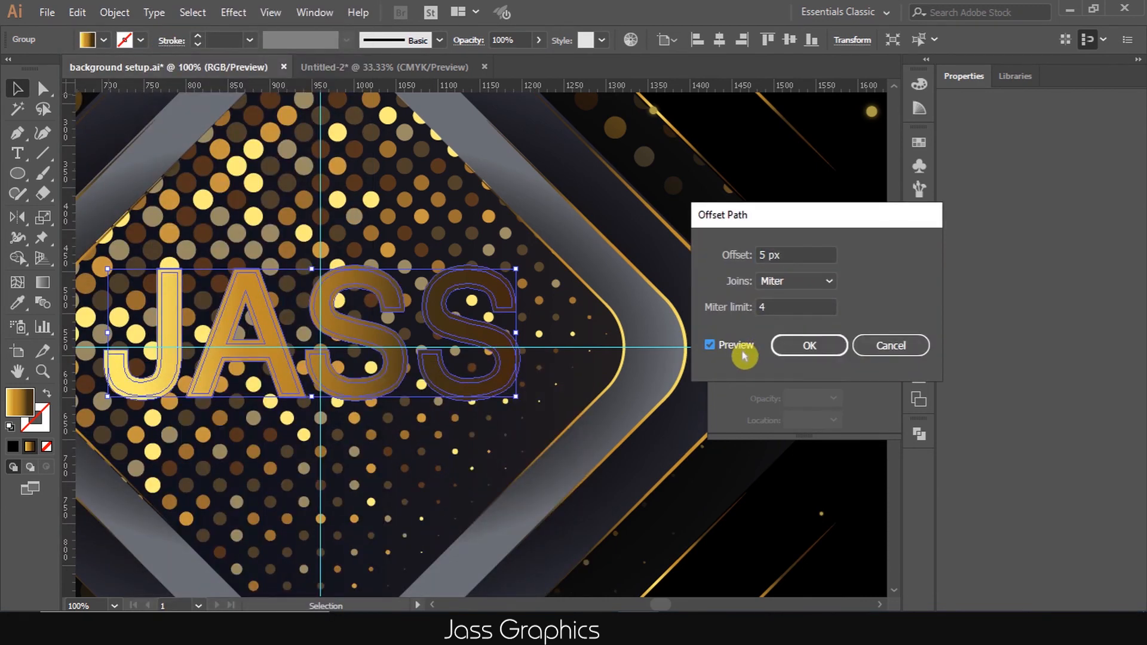
click(809, 346)
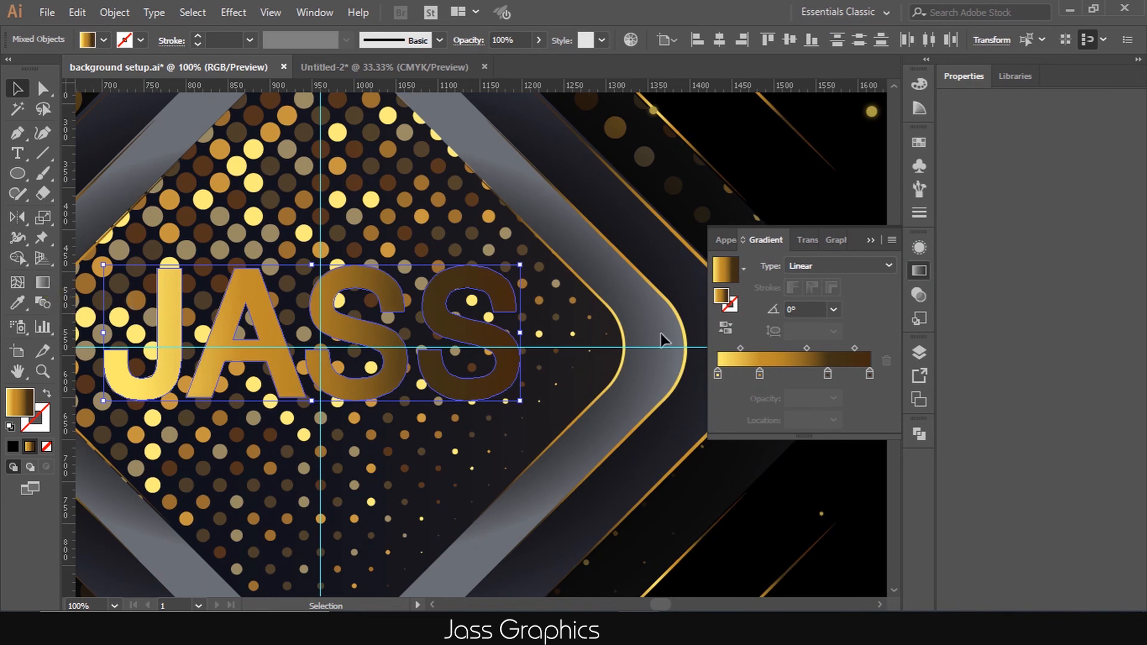
click(725, 328)
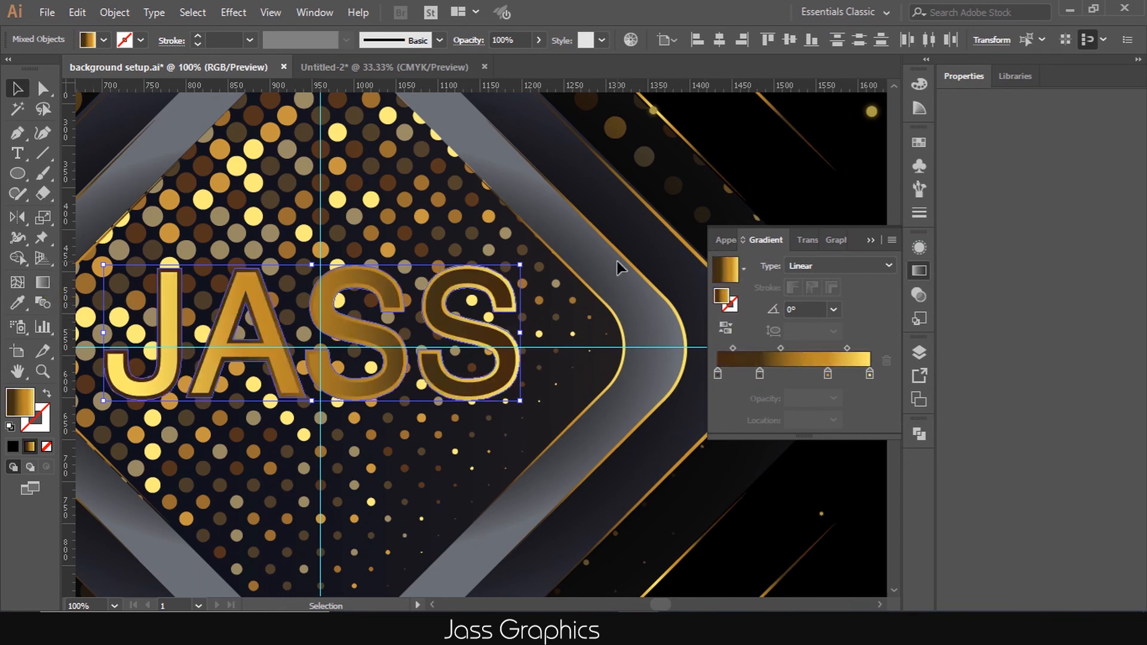
Add a drop shadow to the JASS lettering in Normal mode with a 6 px blur
scroll(560, 305, down, 1)
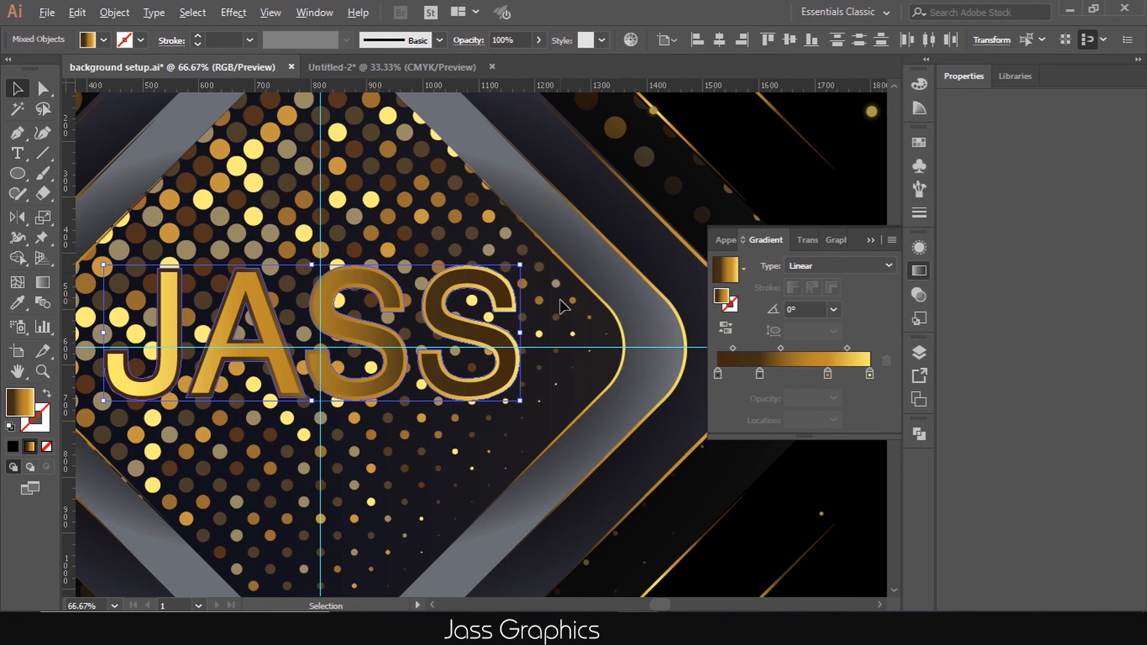
scroll(495, 367, up, 1)
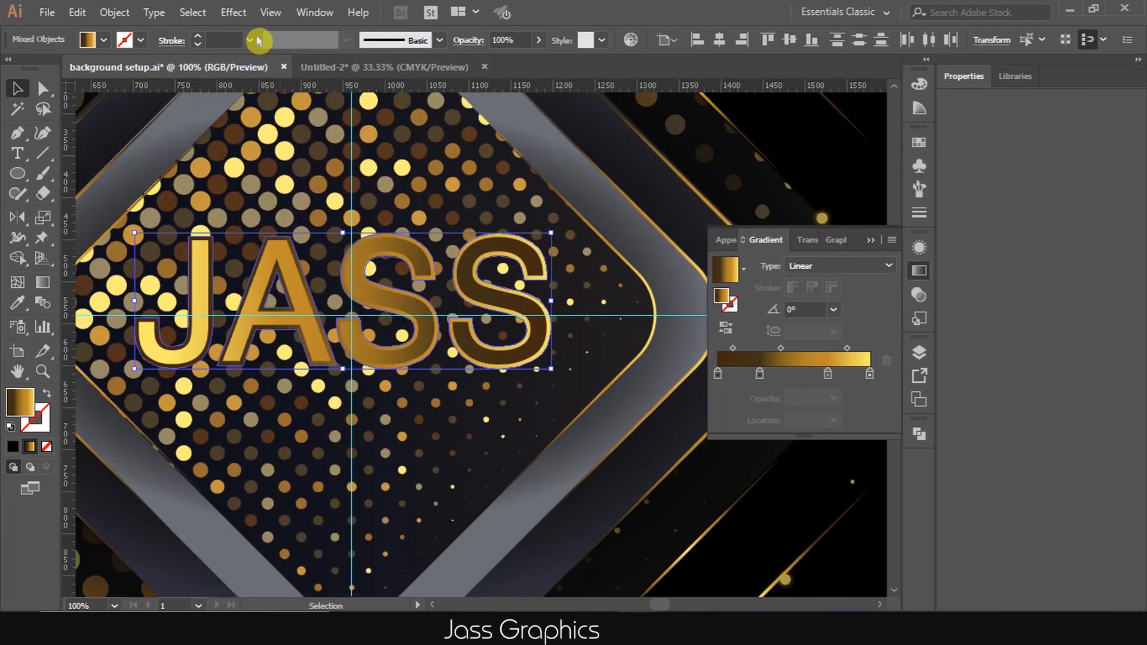
click(236, 14)
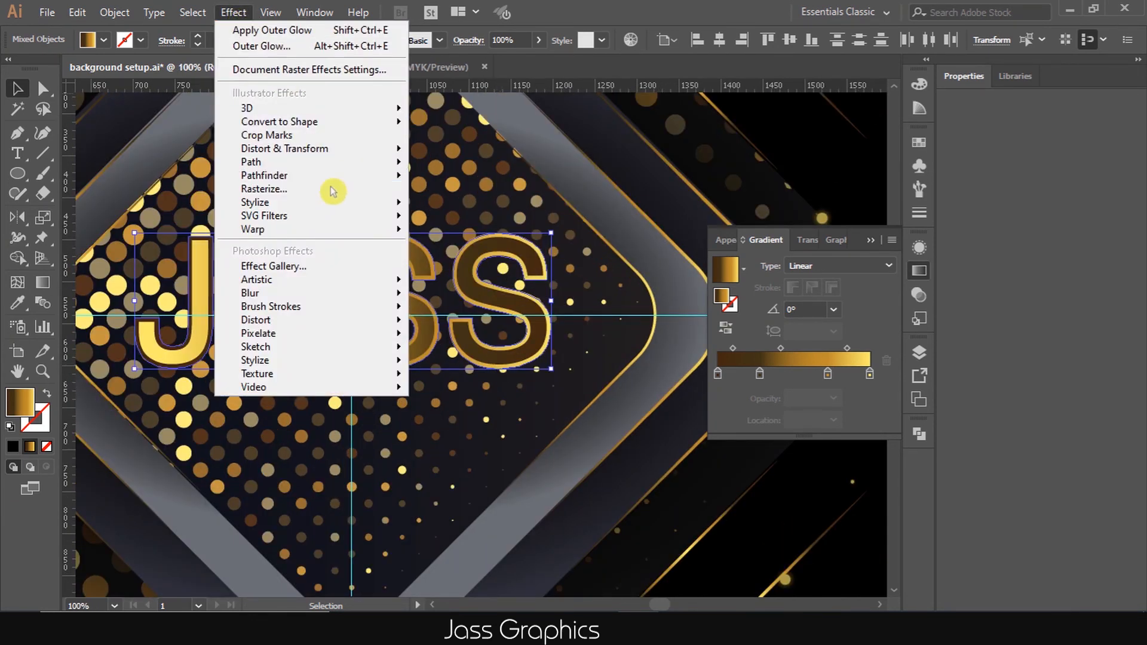
mouse_move(337, 212)
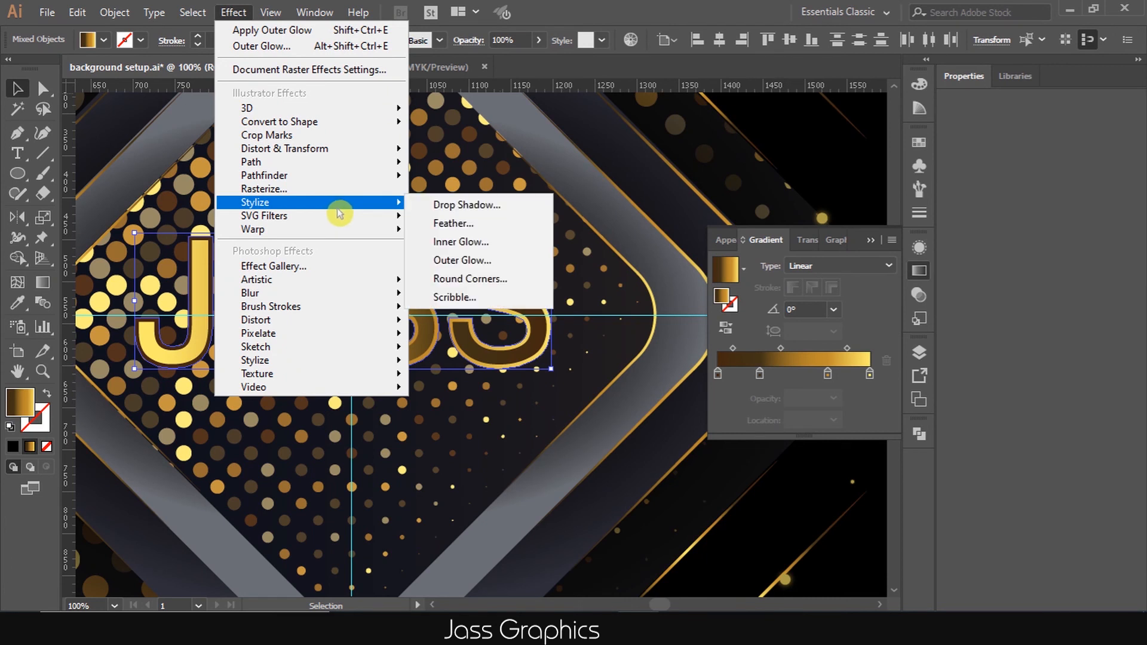
click(417, 205)
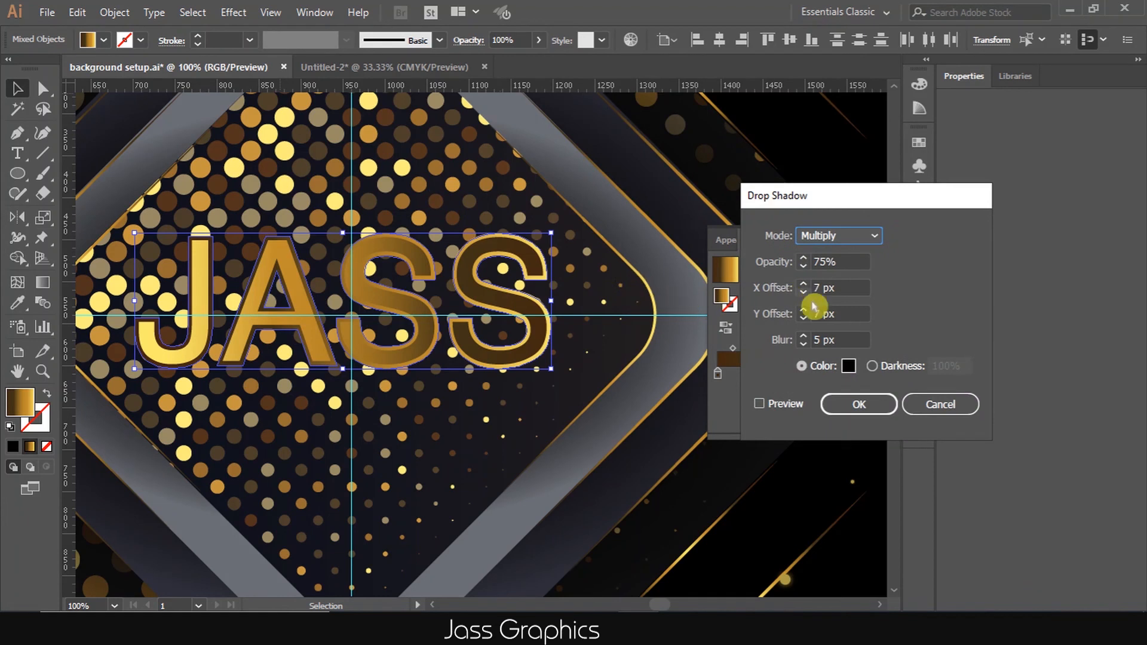
click(788, 406)
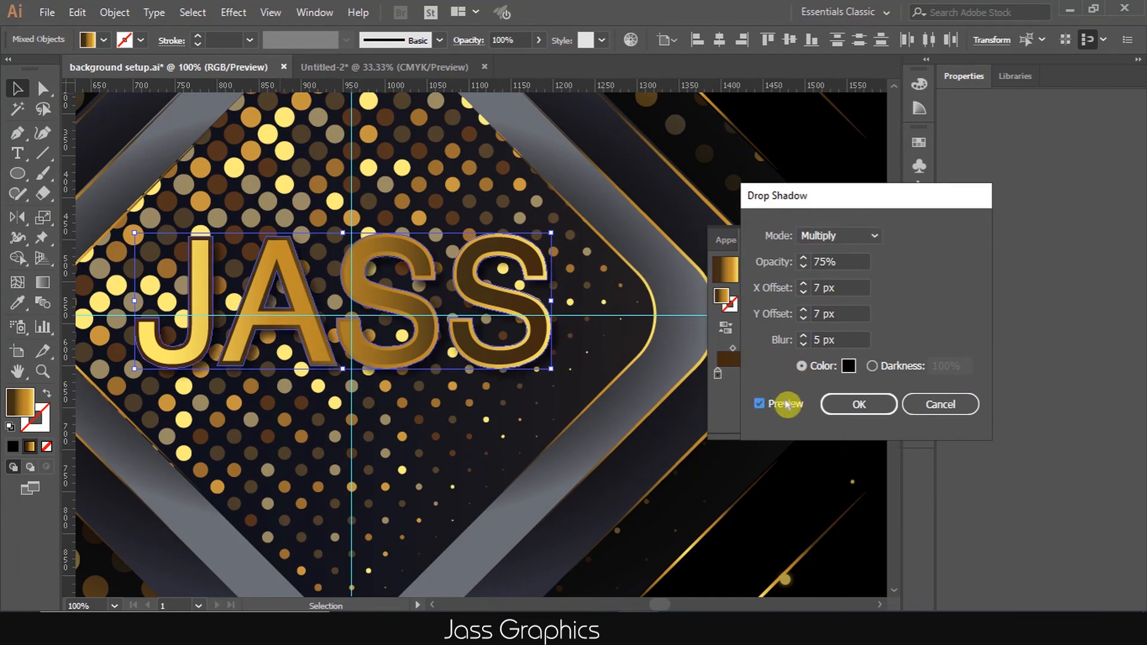
click(865, 239)
click(869, 250)
click(835, 340)
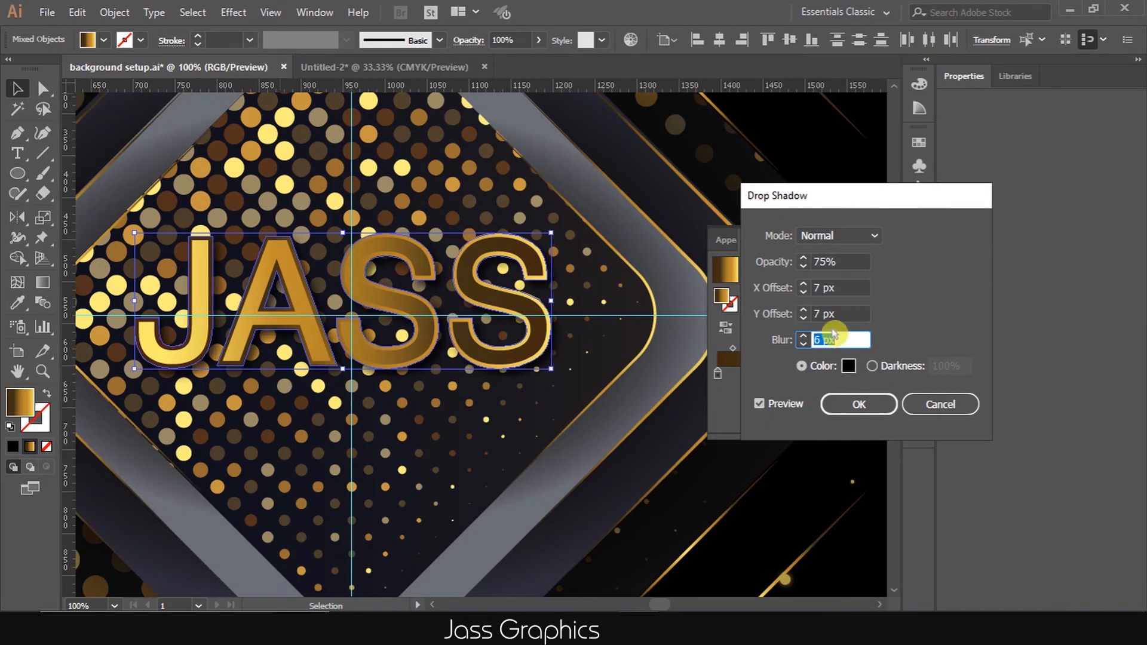
Set the drop shadow's Y offset to 8 px, increase its X offset, and apply the shadow to the lettering
double_click(817, 315)
text(9)
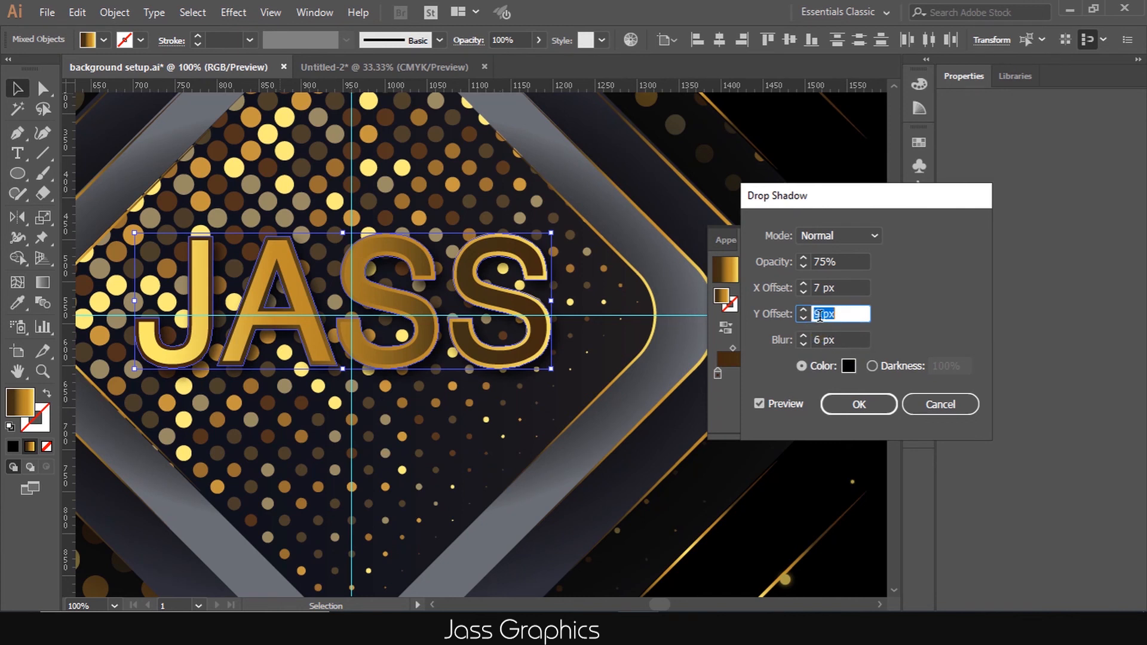
key(Down)
drag(830, 286, 818, 285)
key(Up)
key(Up)
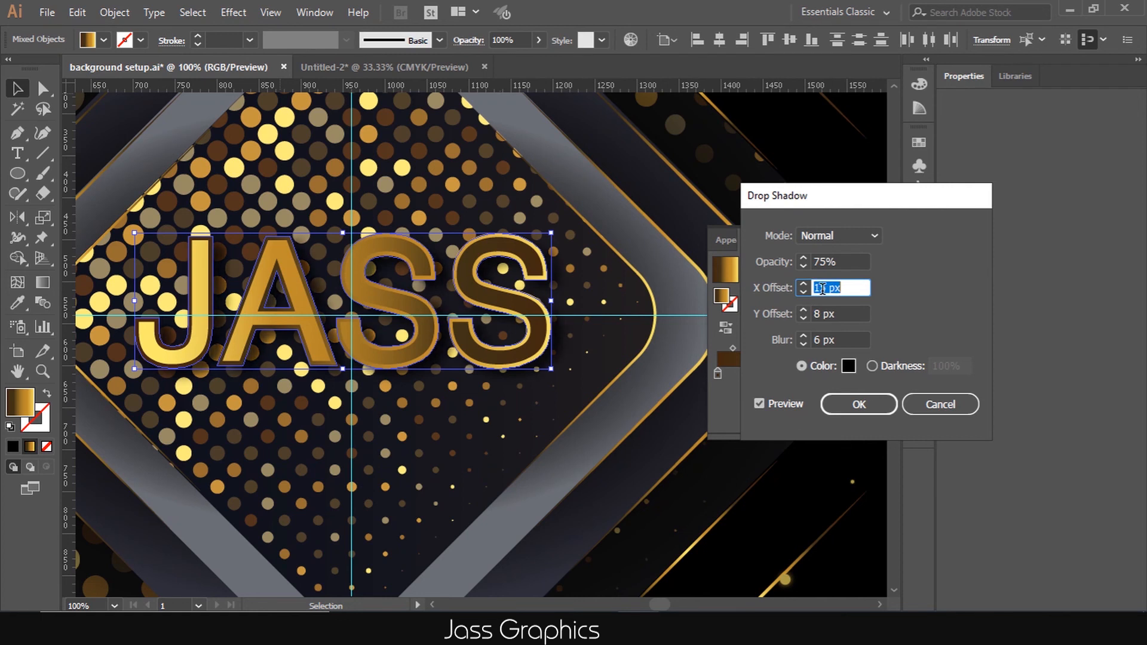
click(858, 404)
click(604, 357)
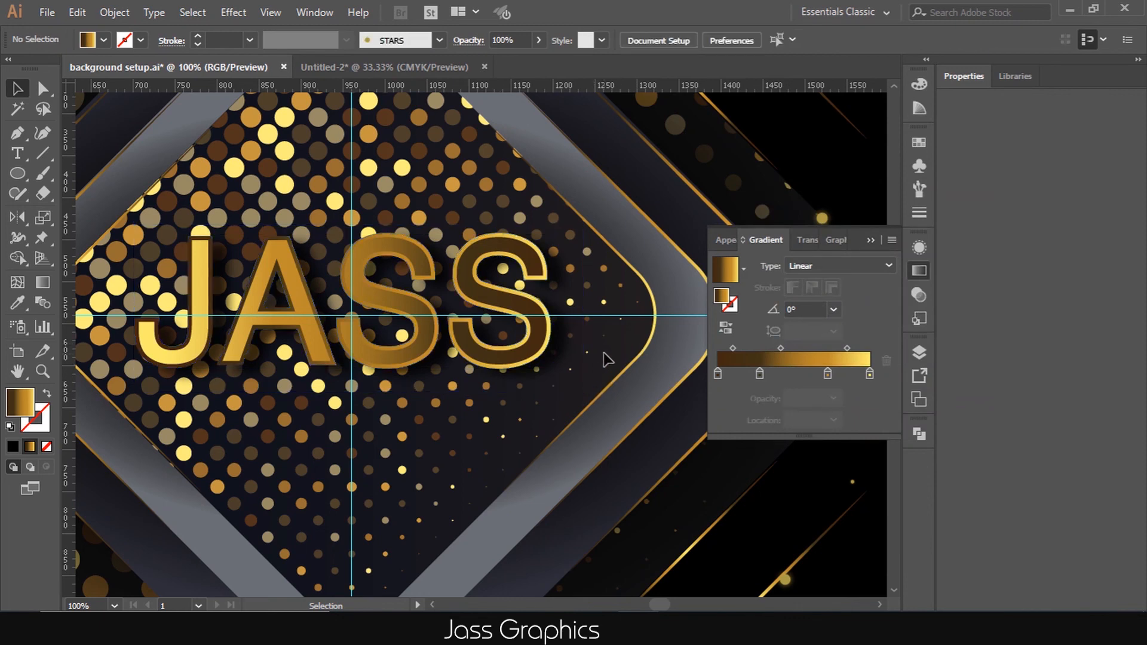
Draw a large circle centred on the midpoint of the artboard's upper edge, reaching down to the JASS lettering
scroll(605, 346, down, 2)
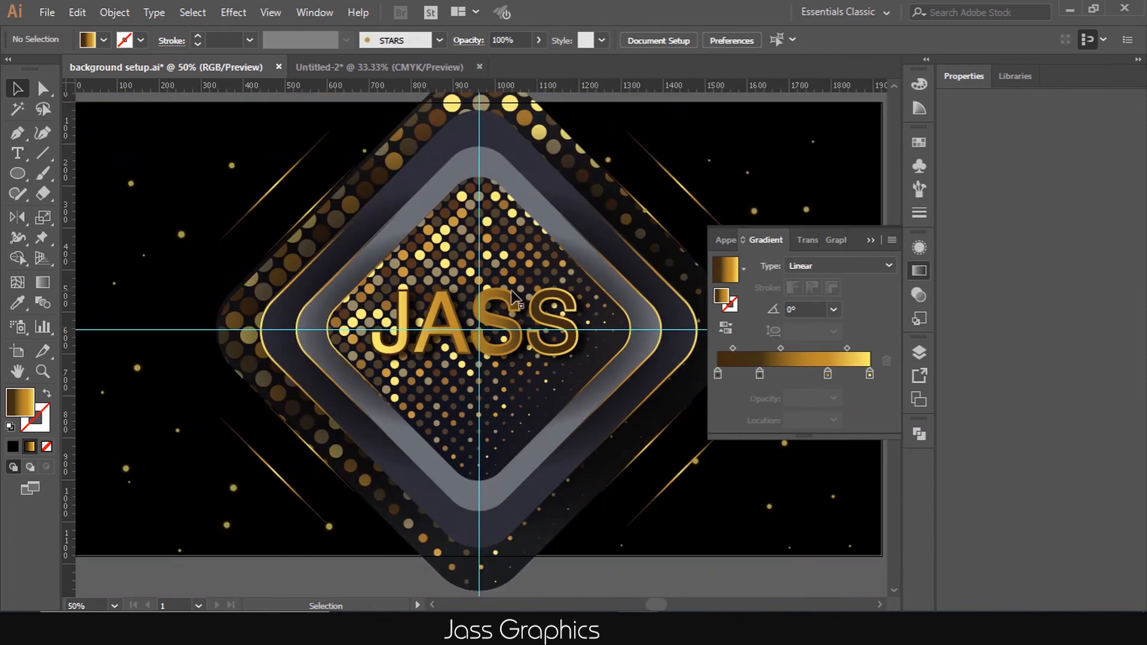
scroll(455, 311, down, 1)
scroll(396, 352, down, 2)
scroll(487, 220, up, 2)
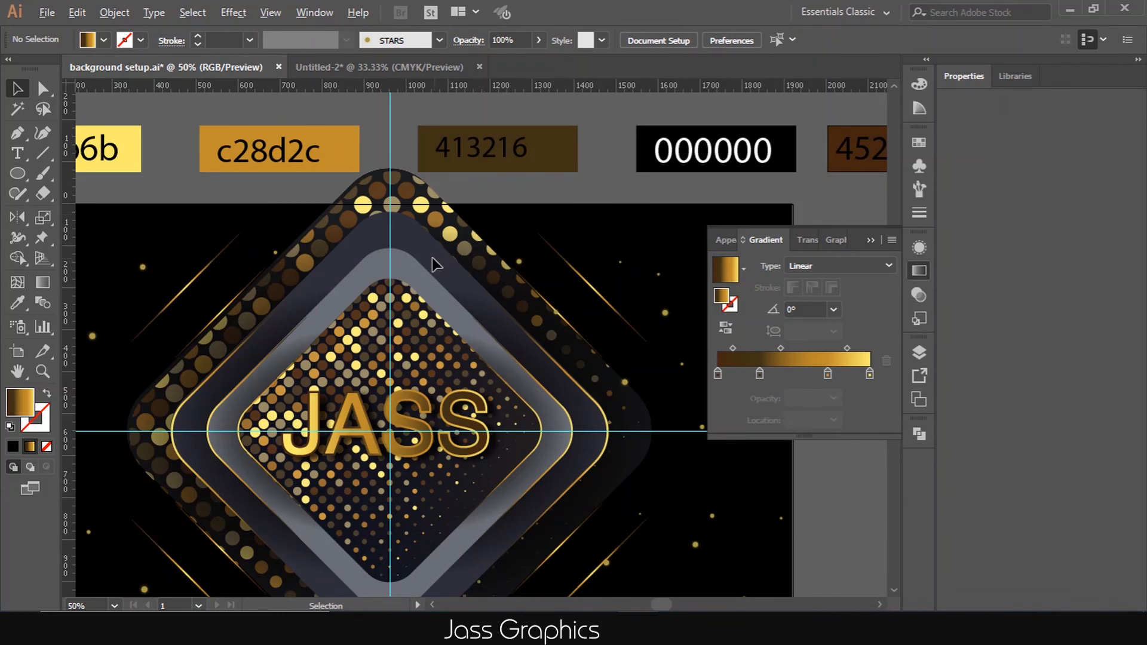
scroll(436, 263, down, 1)
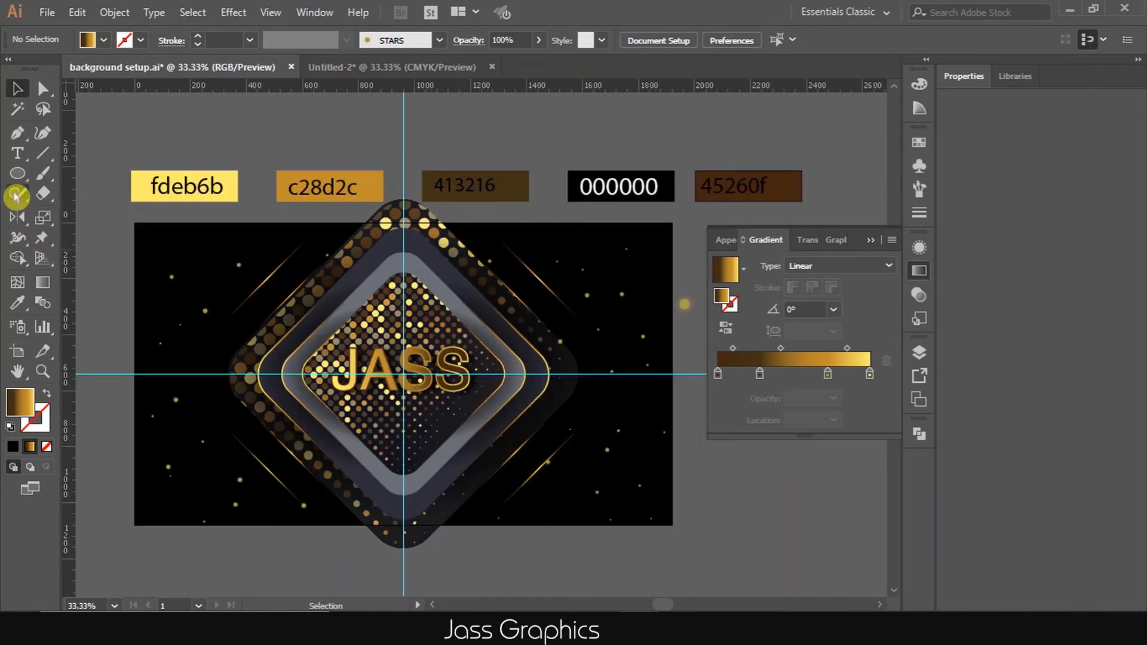
click(17, 172)
scroll(360, 241, down, 2)
scroll(392, 262, up, 2)
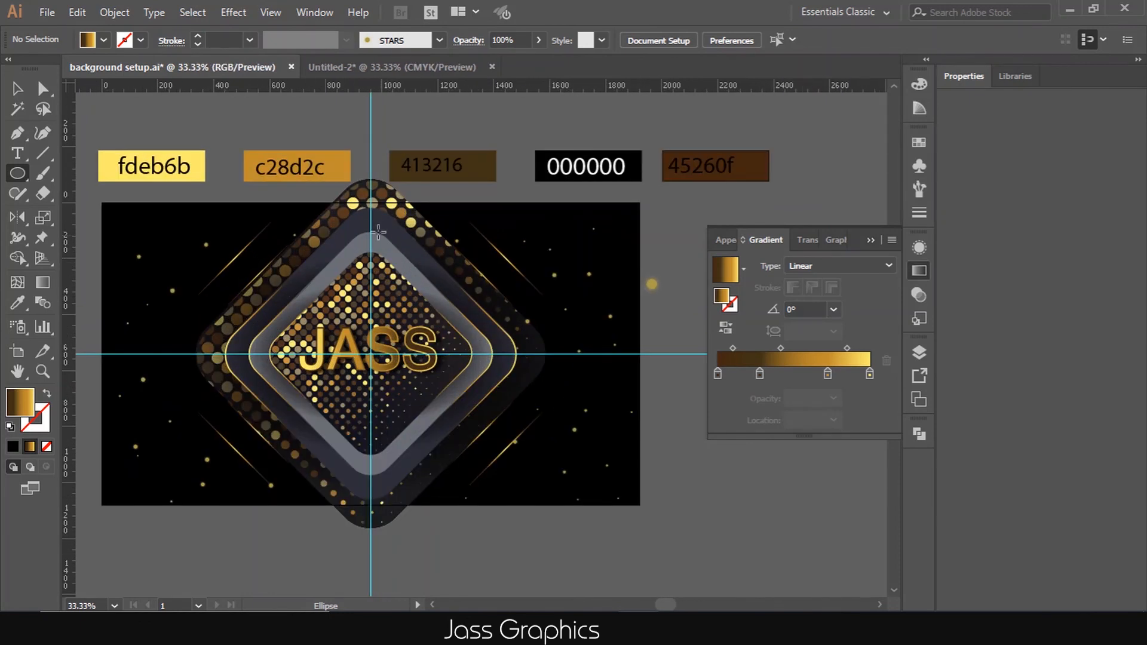
drag(370, 203, 536, 367)
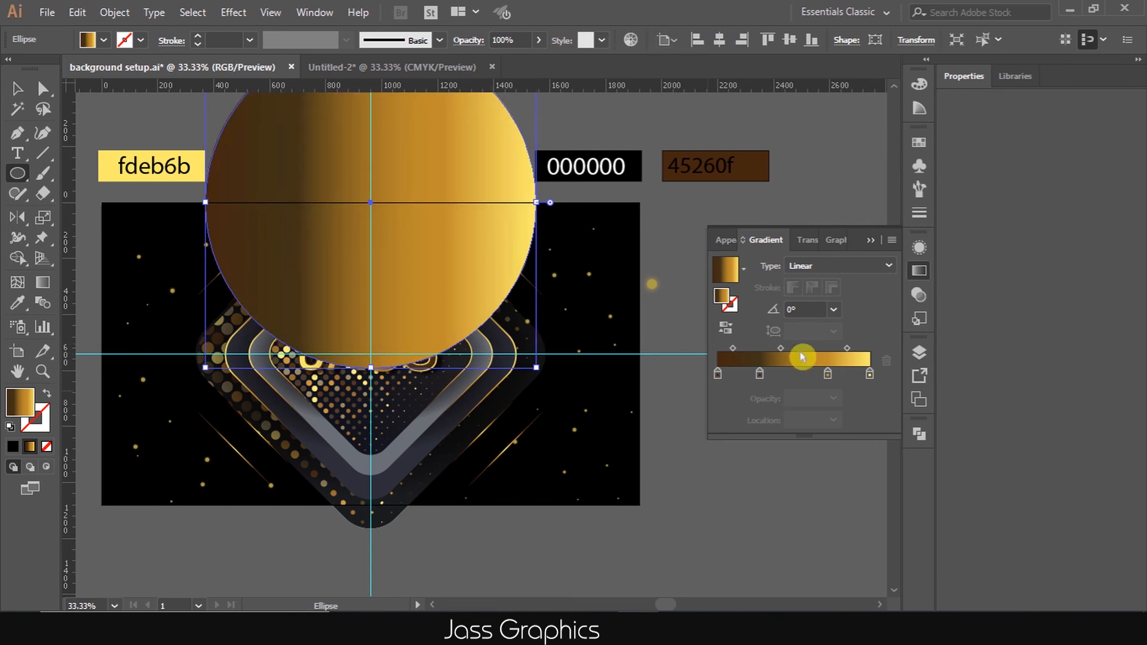
Change the circle's gradient to Radial and reverse it so the yellow sits at the centre
click(818, 266)
click(828, 306)
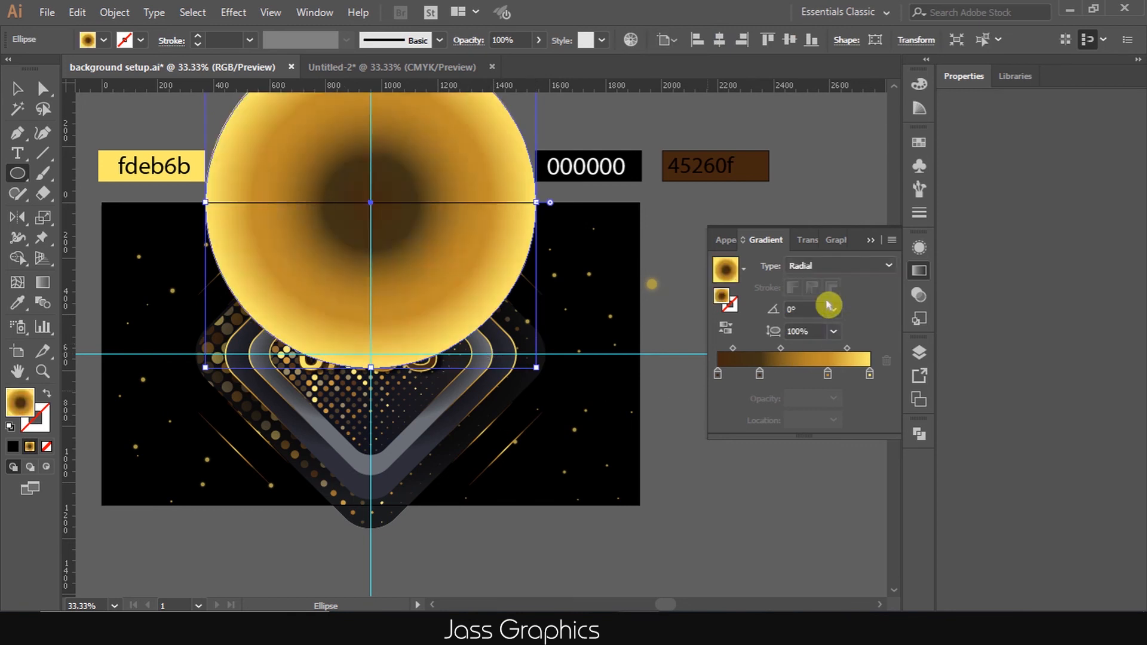
double_click(869, 376)
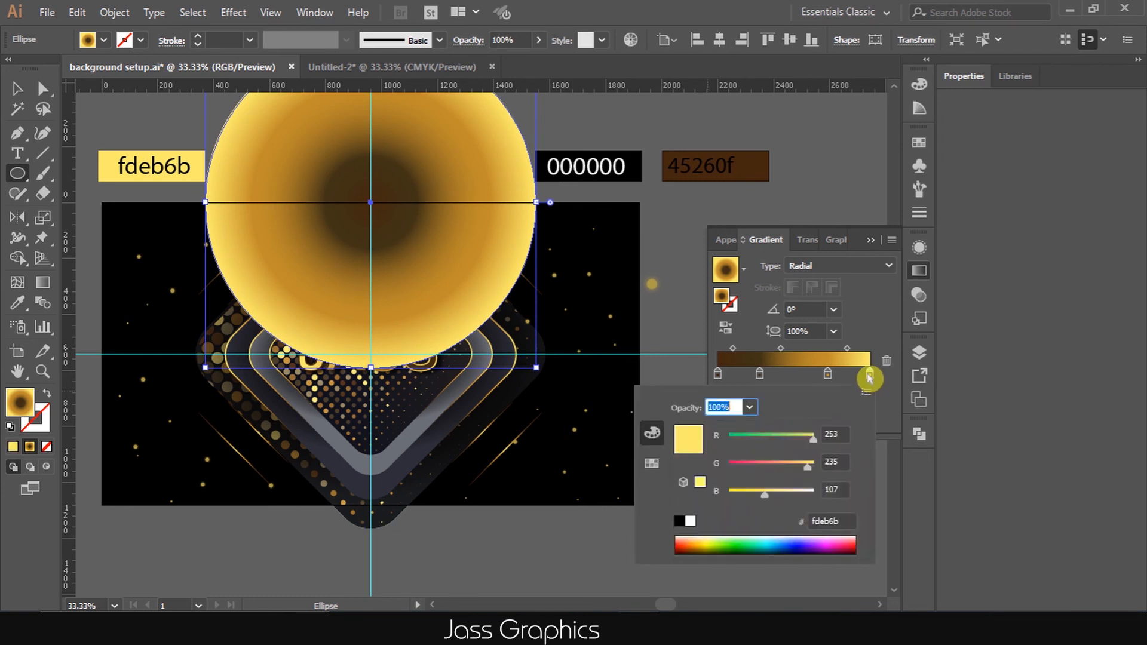
click(720, 378)
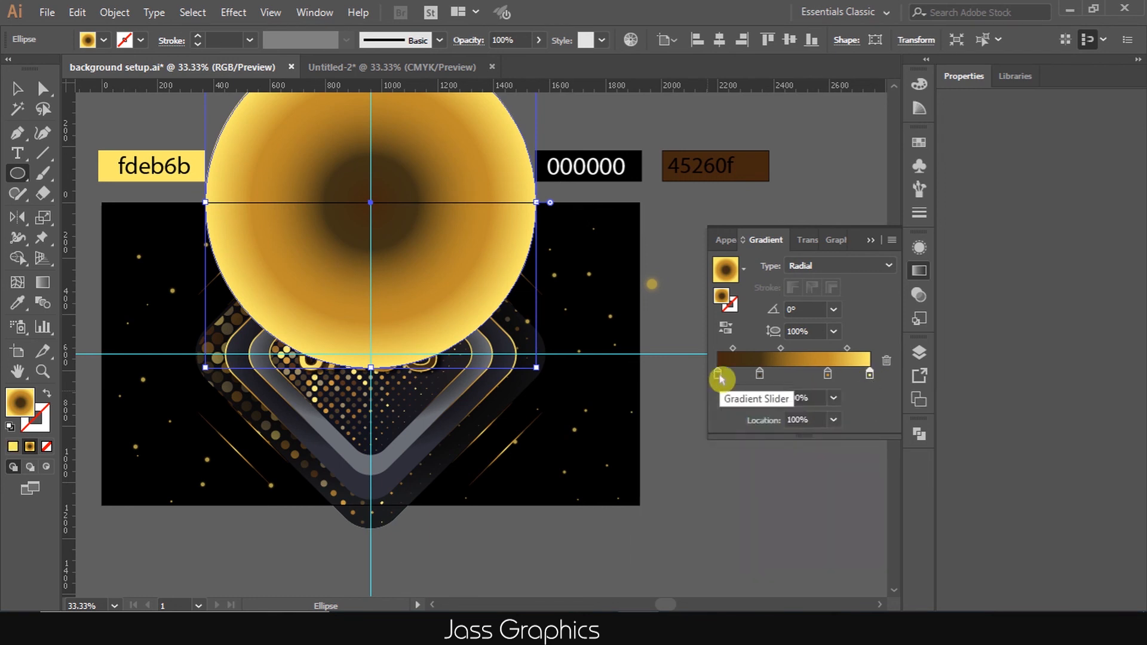
click(727, 331)
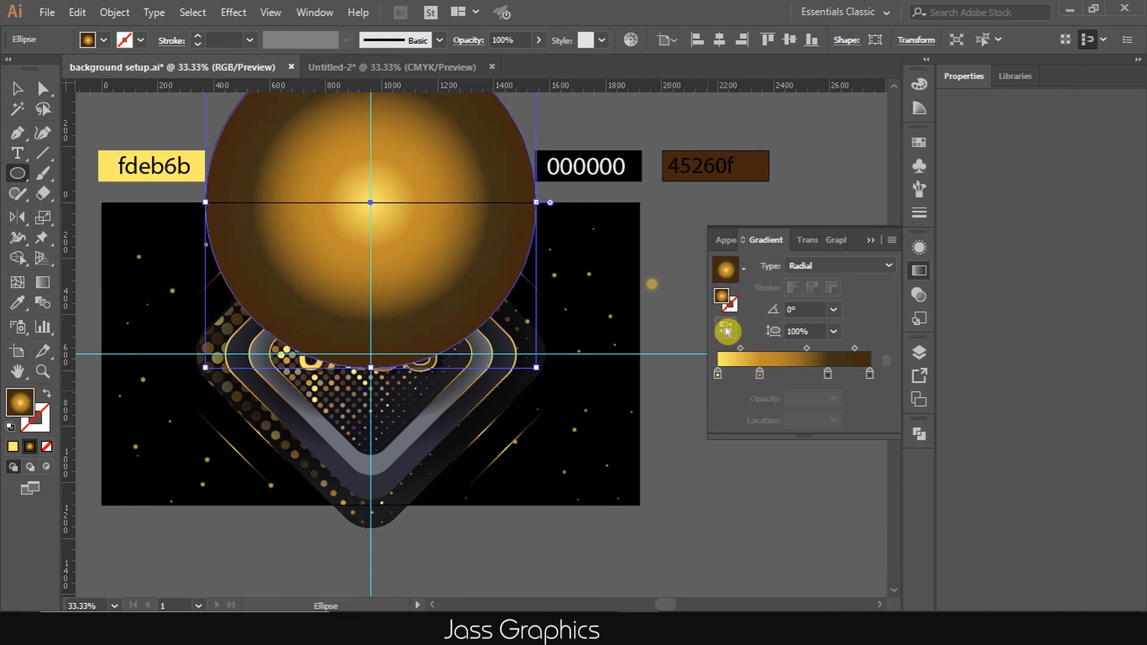
Recolour the radial gradient's outermost stop to black 000000 and move it inward to 83.78%
click(869, 376)
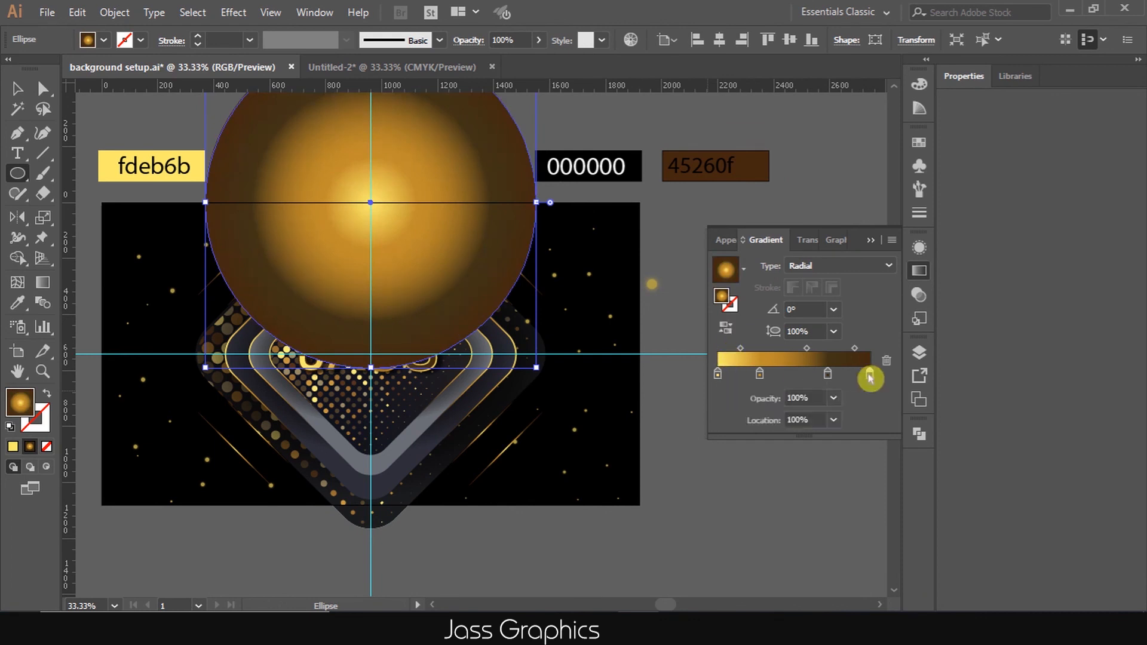
double_click(869, 376)
click(682, 521)
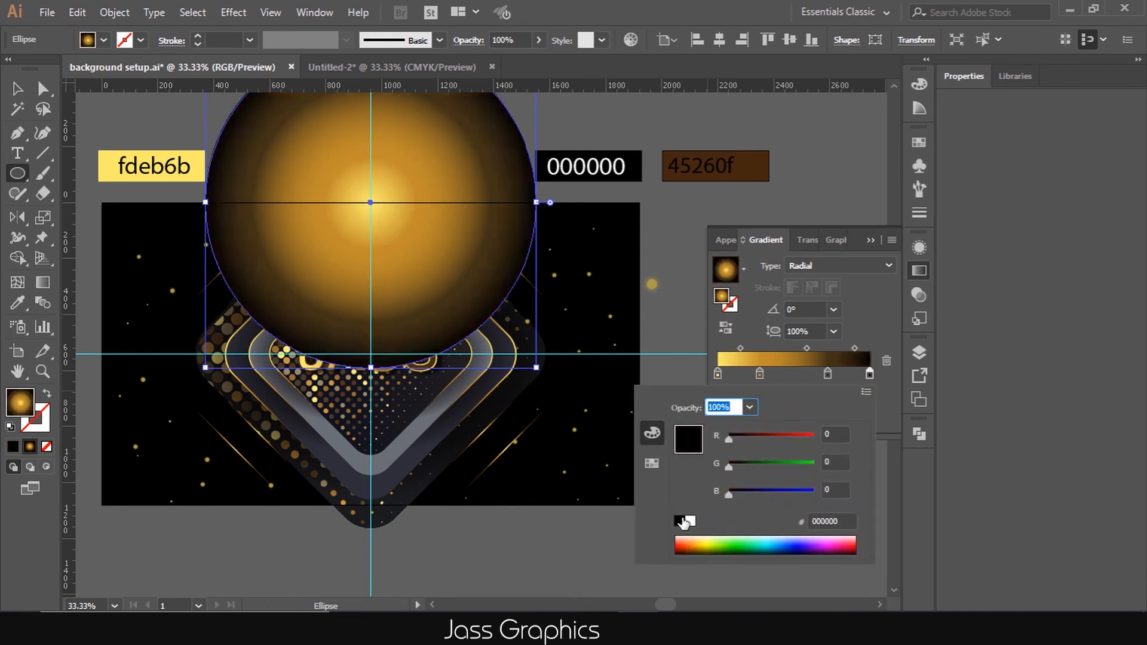
click(878, 338)
mouse_move(870, 375)
mouse_down()
mouse_move(805, 380)
mouse_move(847, 377)
mouse_up()
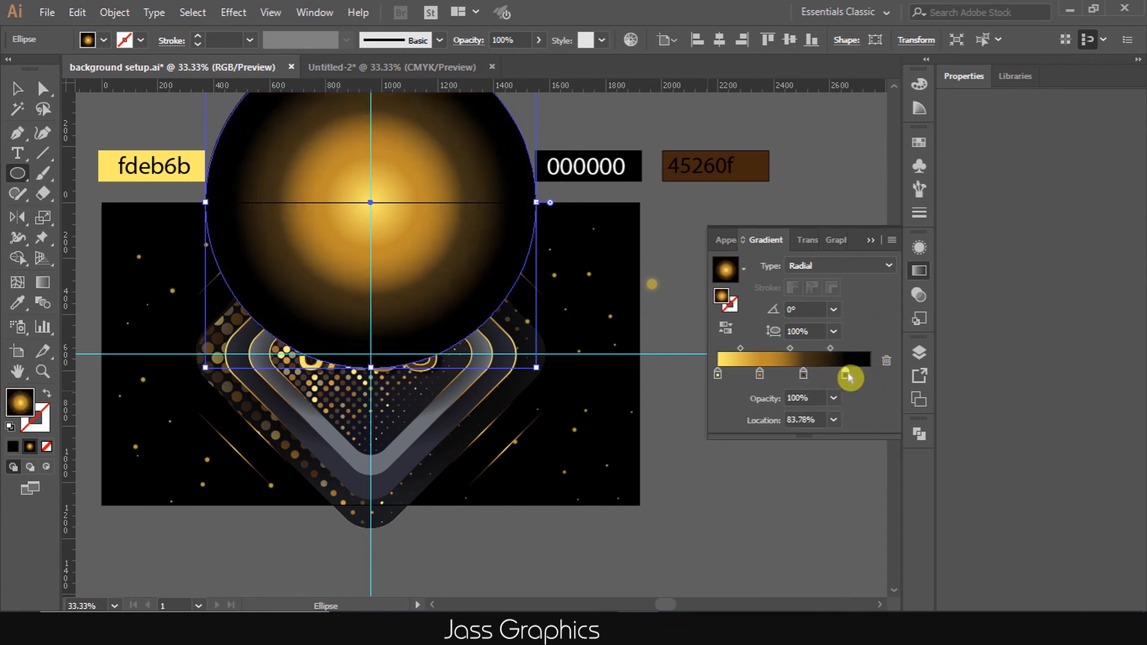
Add another black gradient stop at 93.51% and set the 83.78% stop's opacity to 50%
click(860, 376)
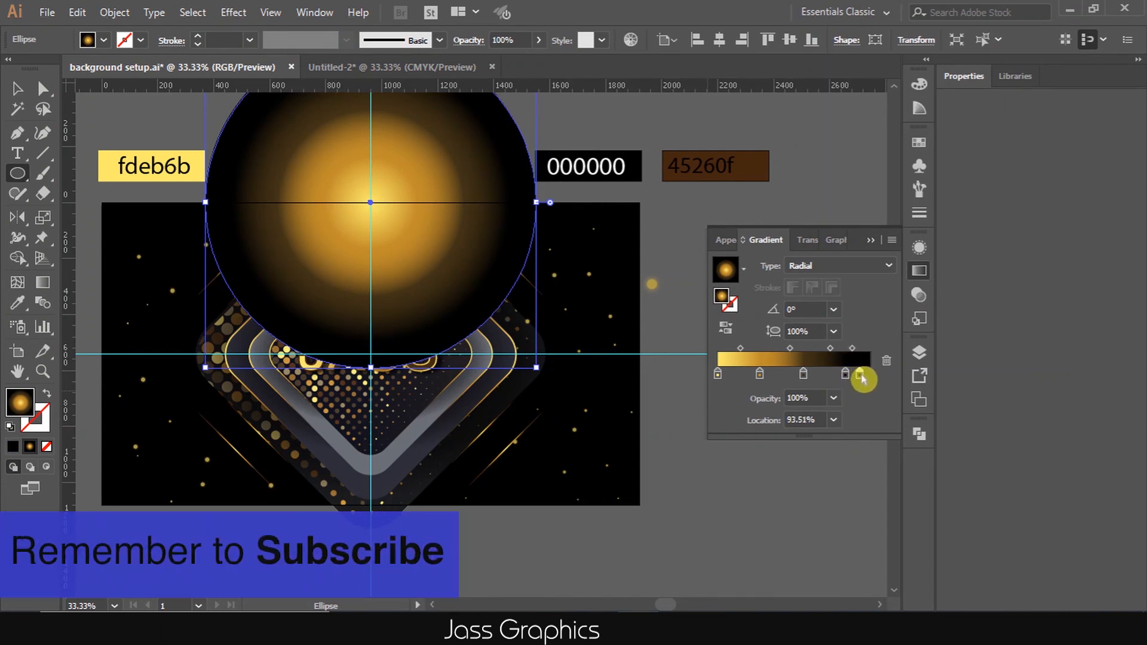
click(845, 375)
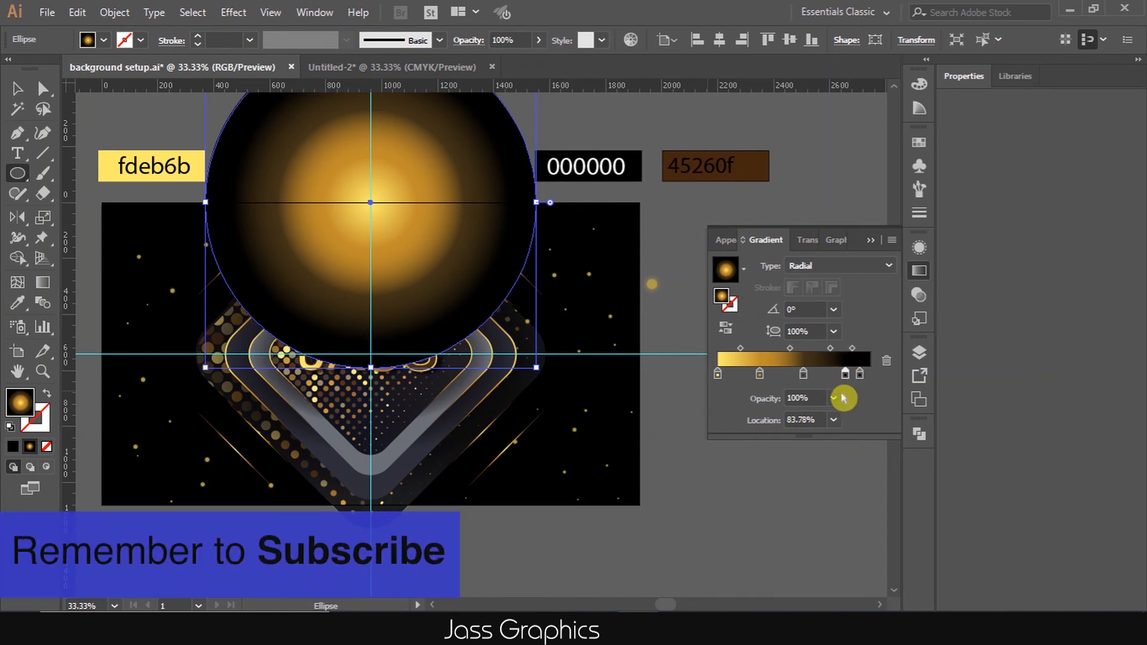
click(834, 398)
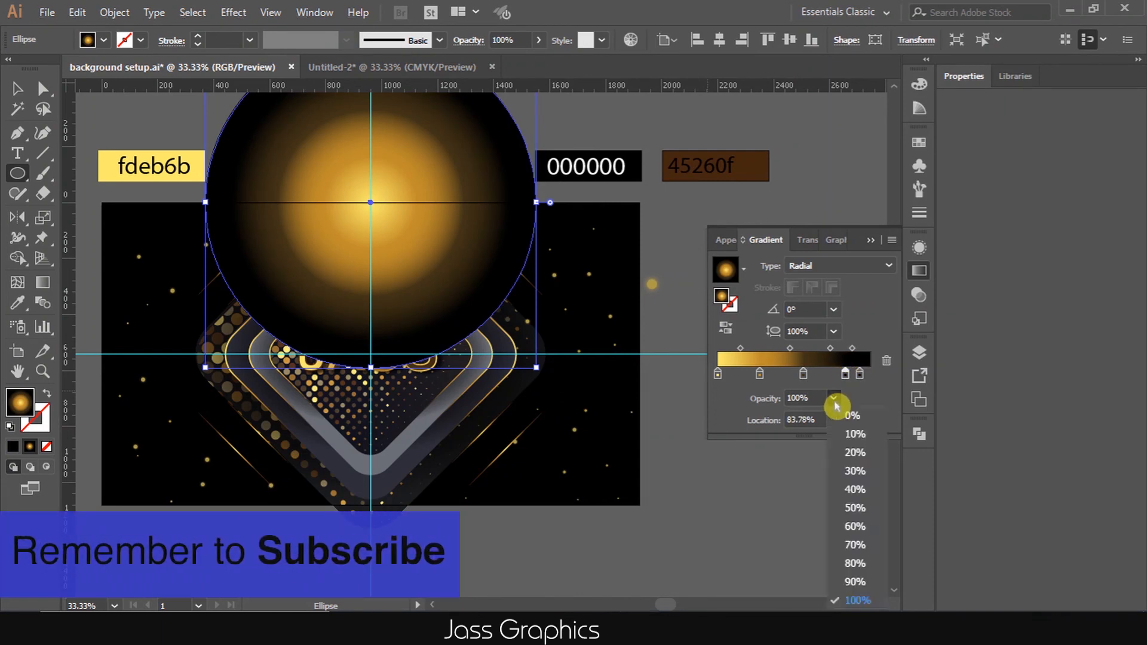
click(857, 507)
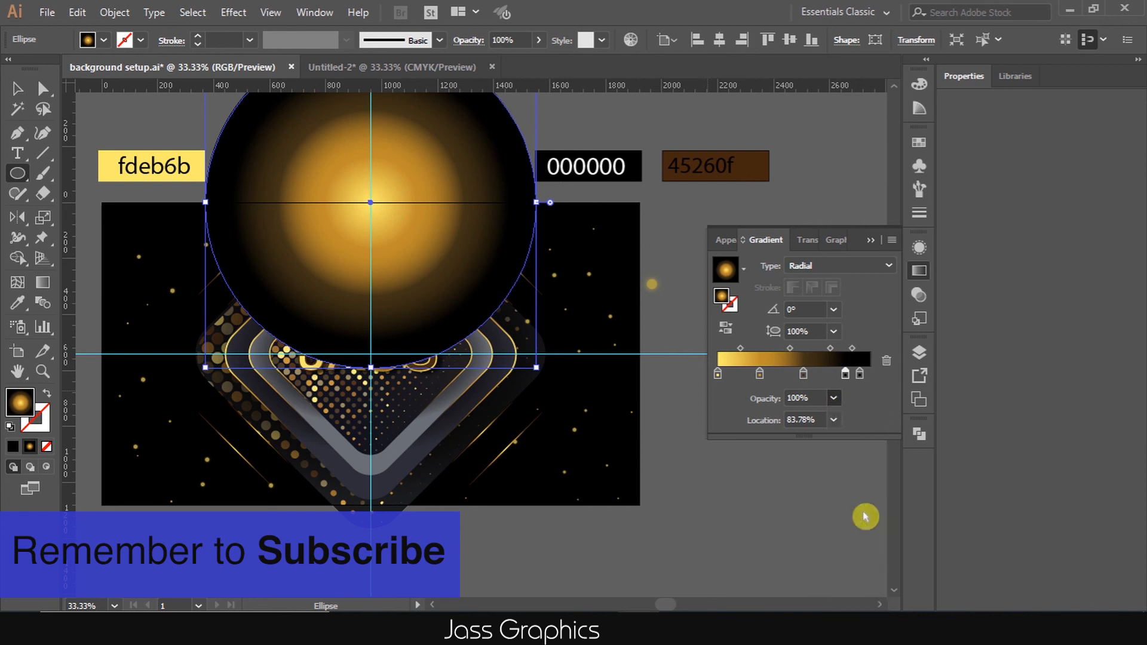
Move the outermost black stop to 97.84% with 10% opacity, and adjust the dark brown stop to 57.03%
click(856, 375)
mouse_move(858, 374)
mouse_down()
mouse_move(853, 416)
mouse_move(867, 378)
mouse_up()
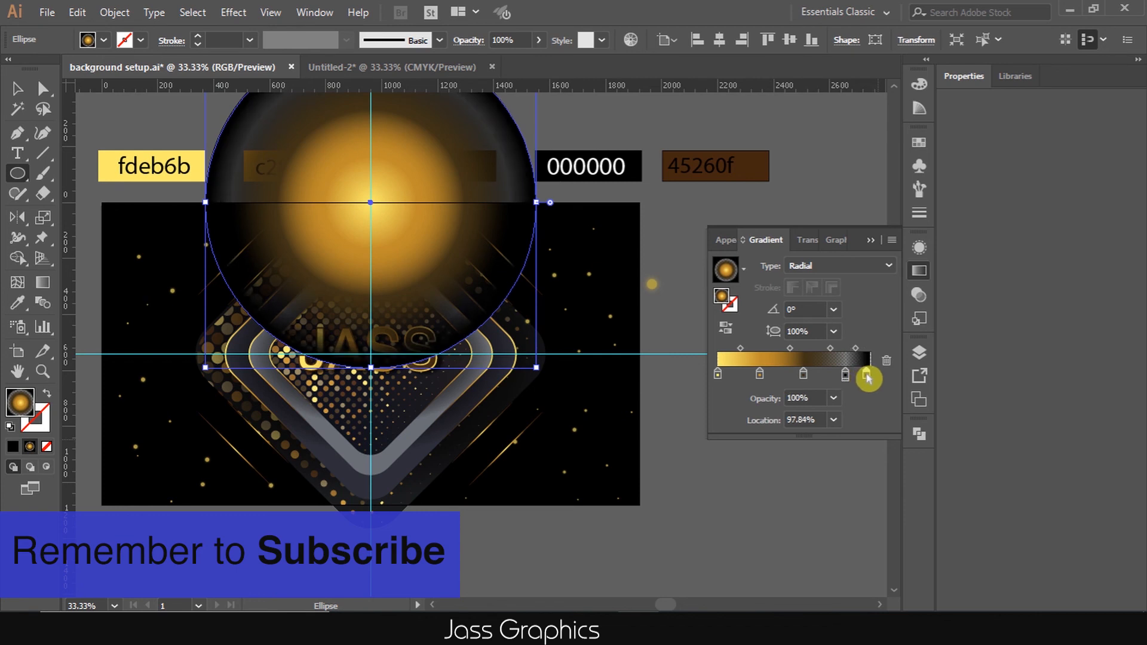
click(833, 398)
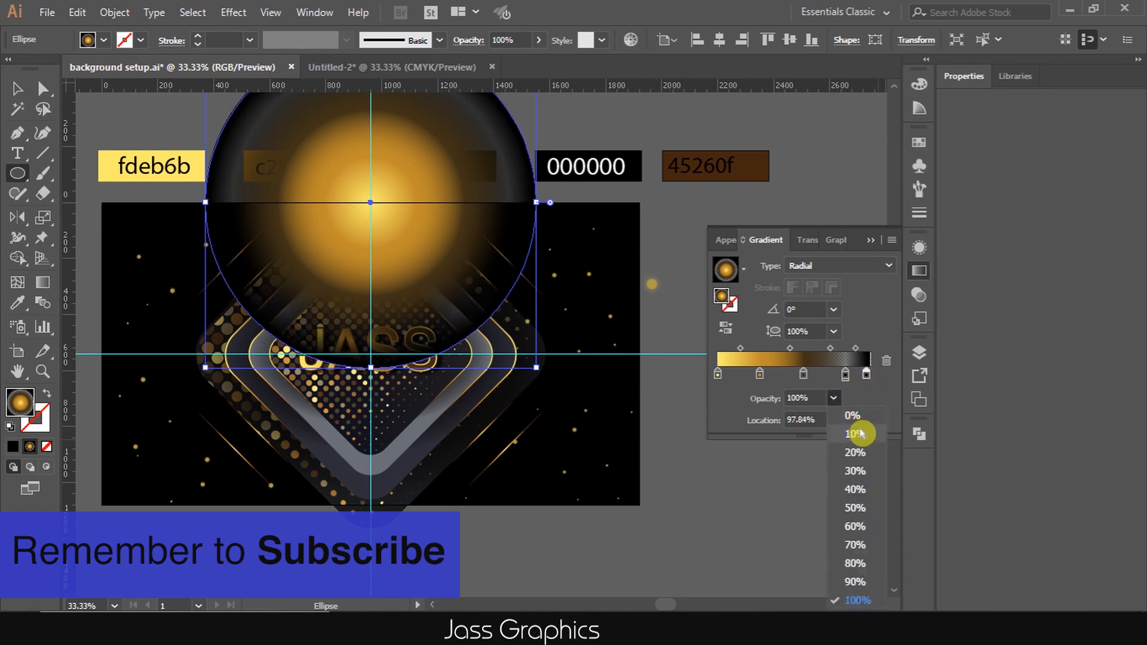
click(856, 434)
drag(791, 349, 804, 374)
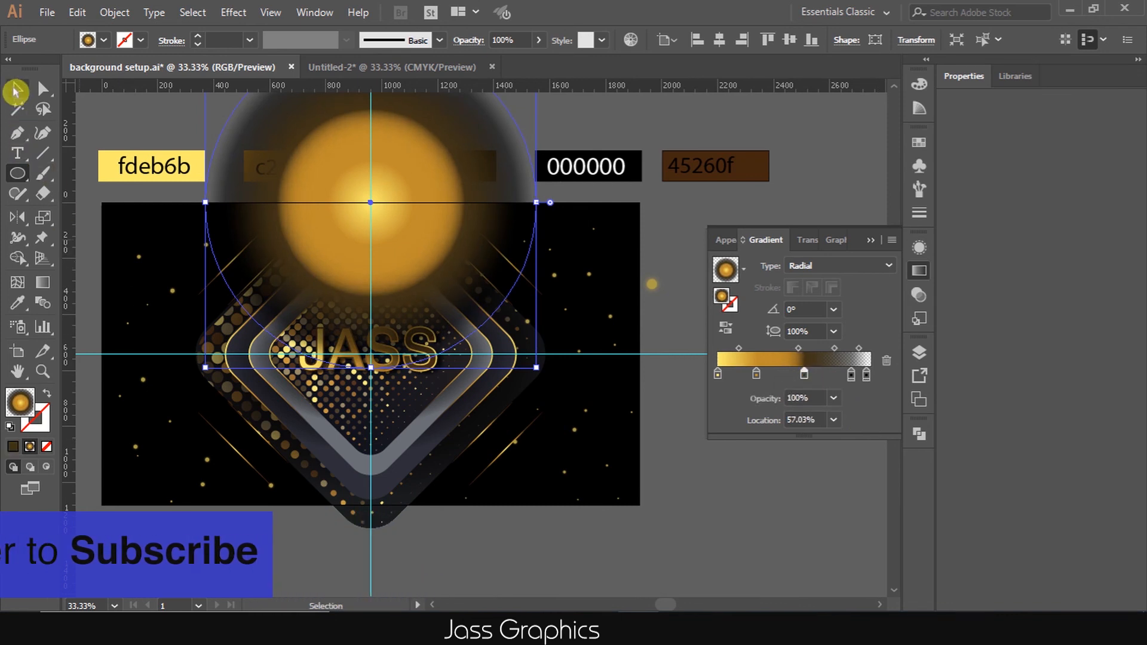
Set the blending mode of the radial gold gradient circle to Overlay and deselect it
key(v)
click(919, 294)
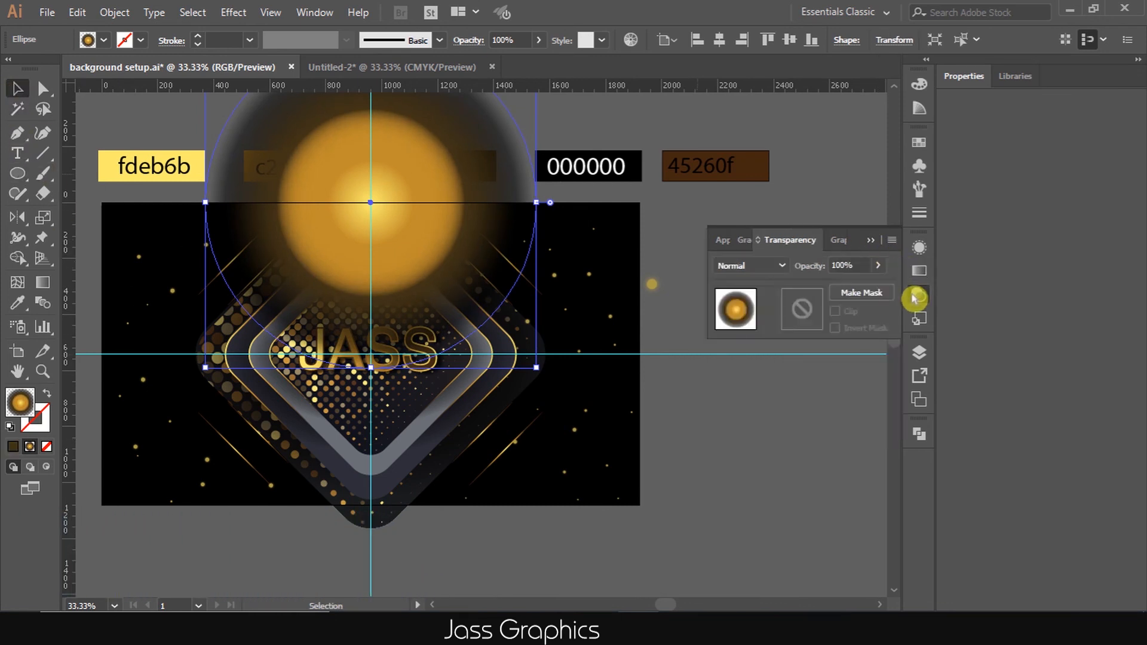
click(766, 267)
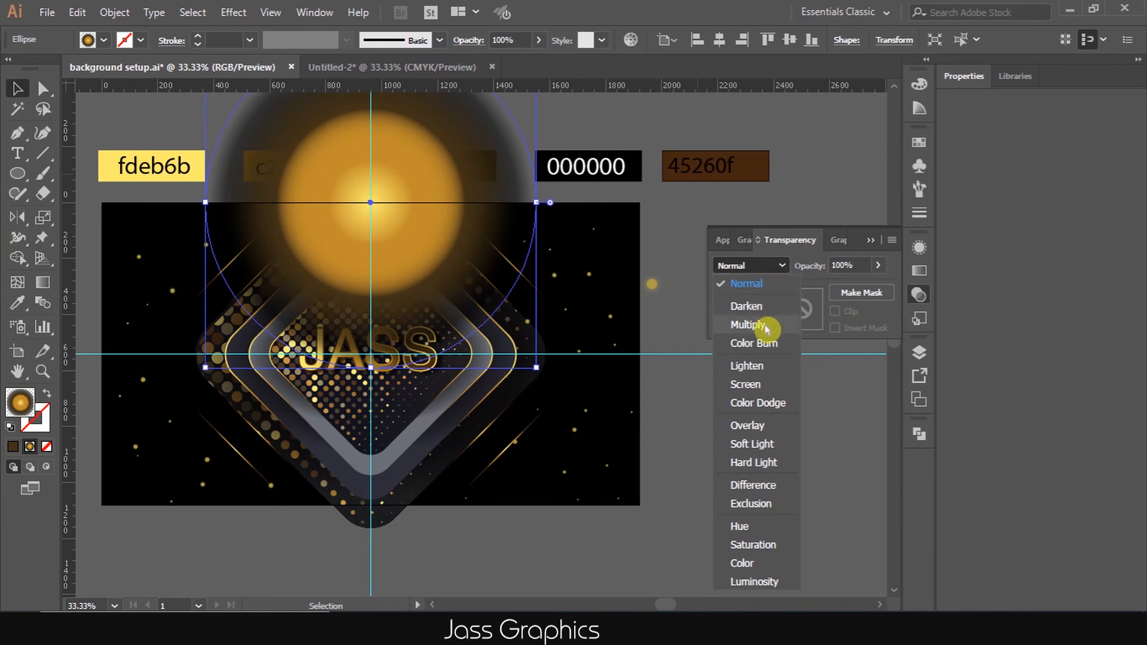
click(772, 424)
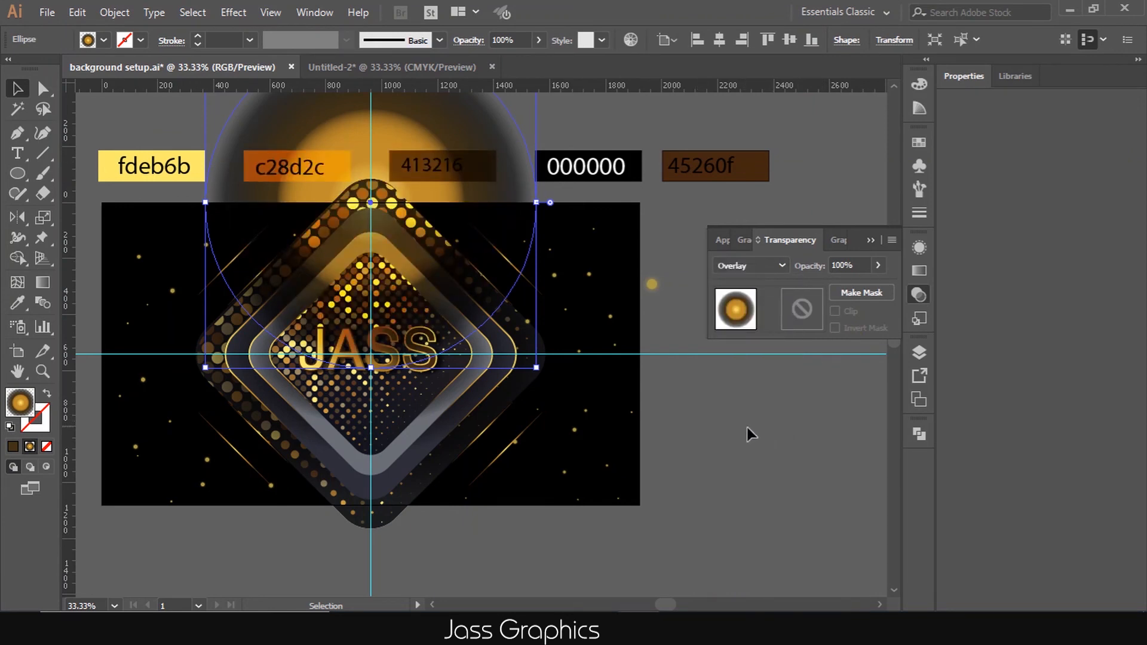
click(755, 425)
scroll(347, 346, up, 2)
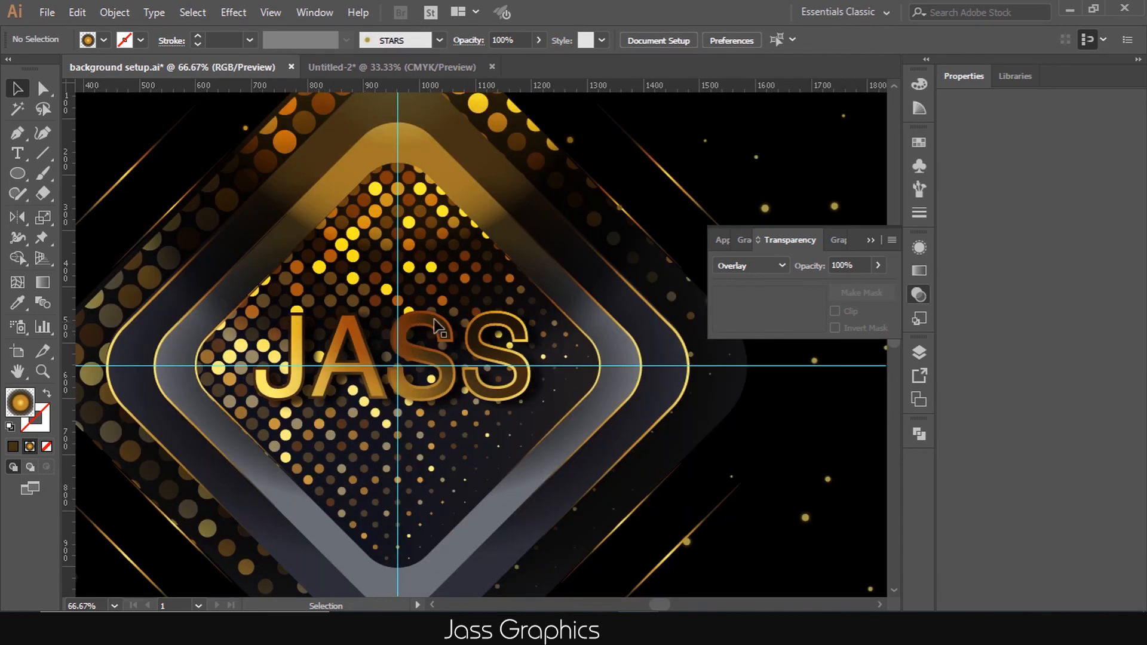
scroll(475, 304, down, 1)
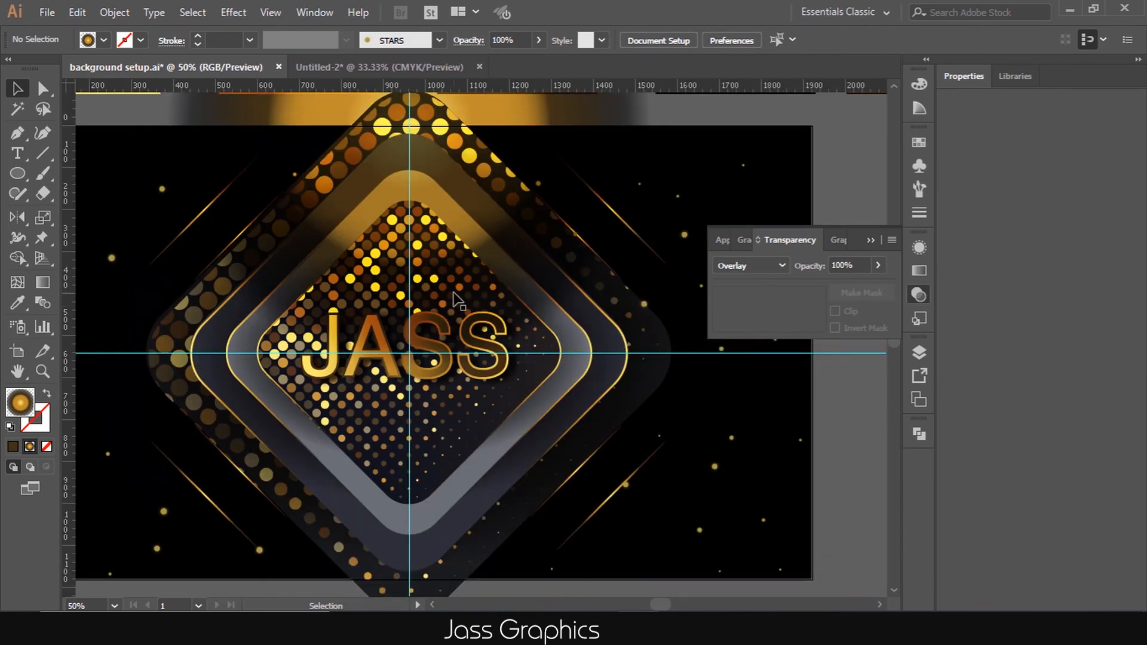
Try the Lighten and Multiply blending modes on the gold gradient circle
click(455, 302)
scroll(457, 355, down, 1)
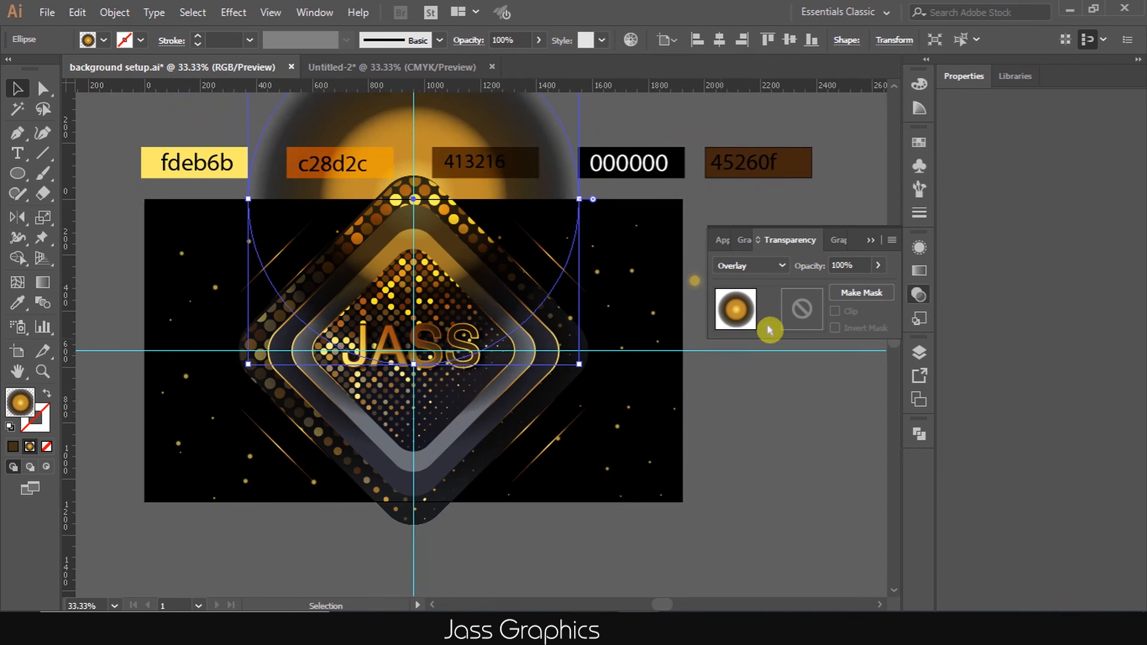
click(744, 240)
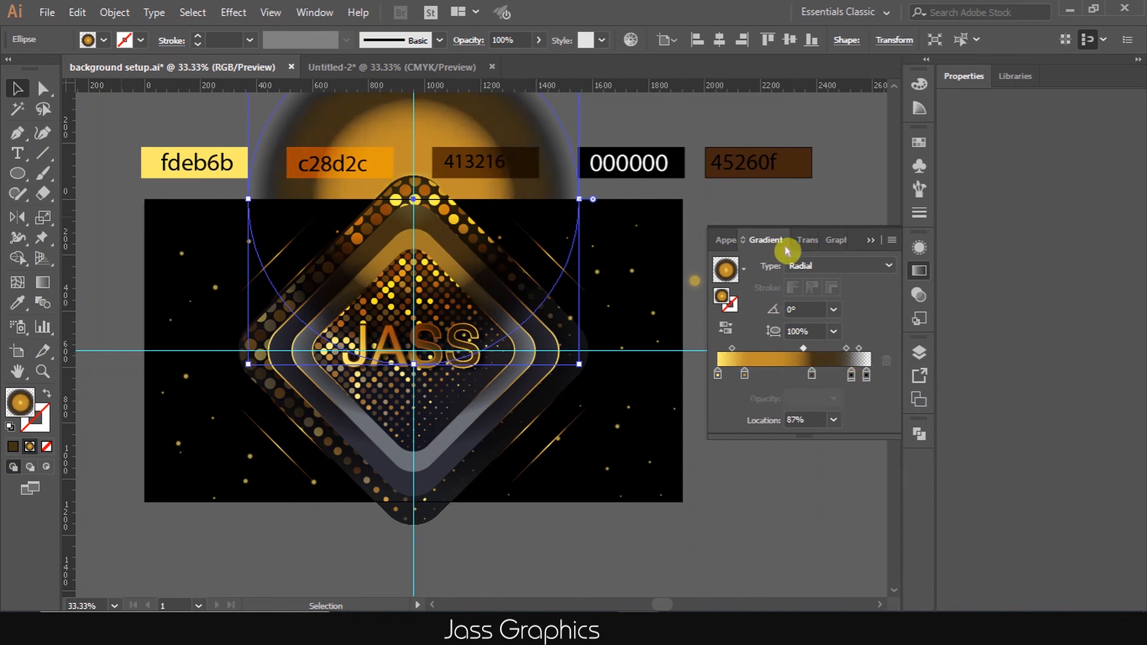
click(807, 239)
click(781, 266)
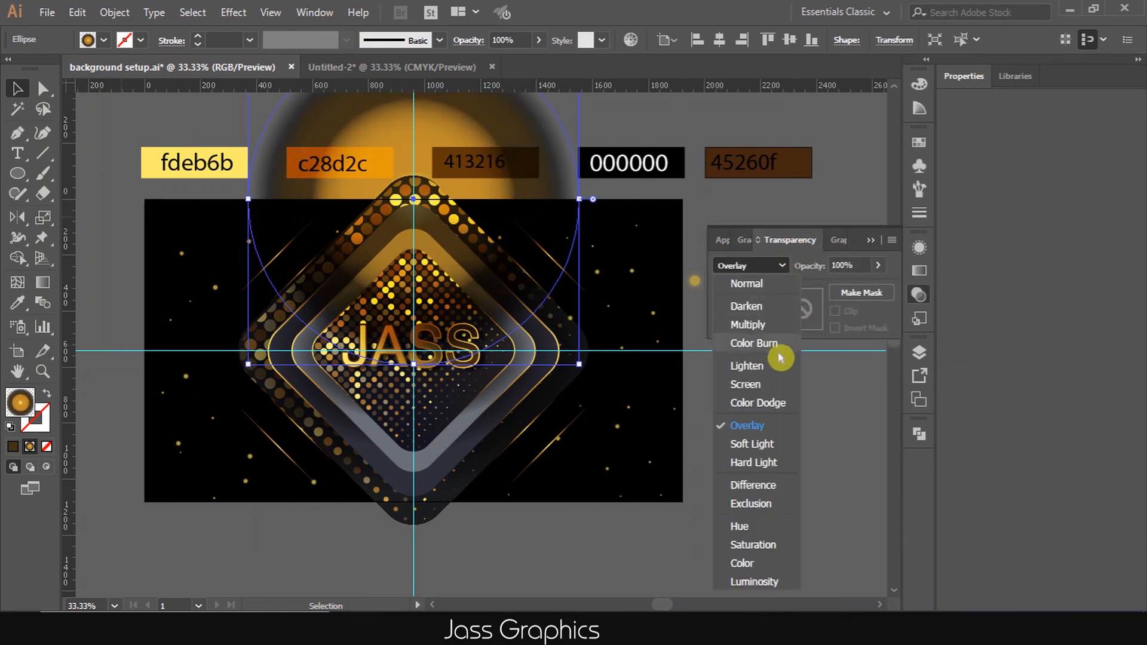
click(750, 366)
click(767, 270)
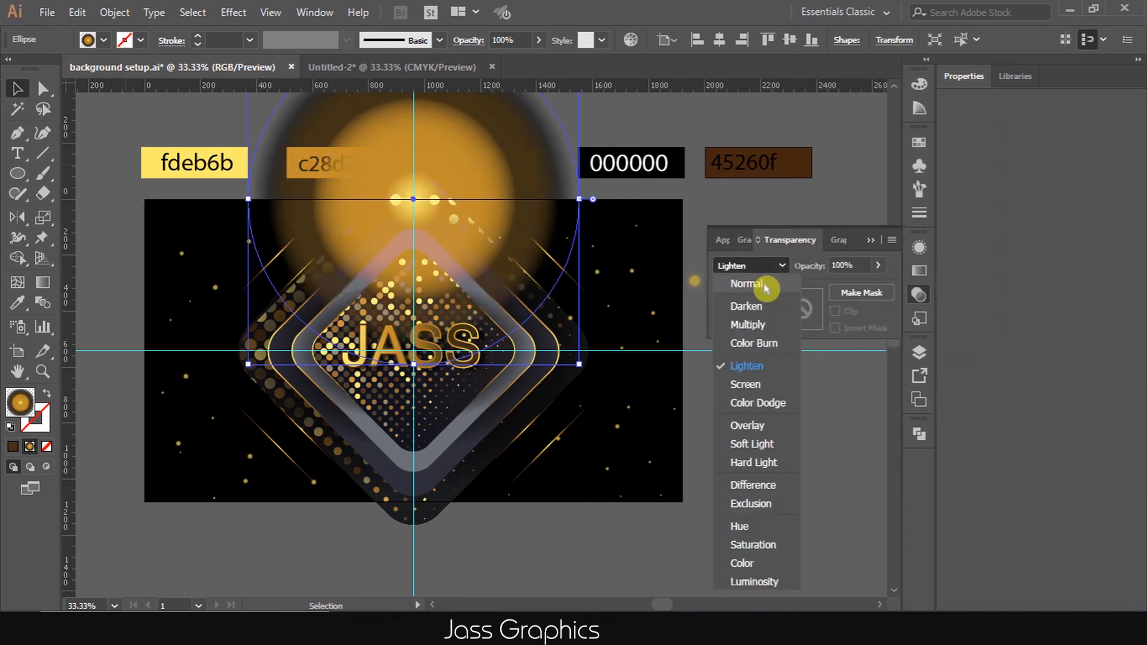
click(761, 324)
click(758, 421)
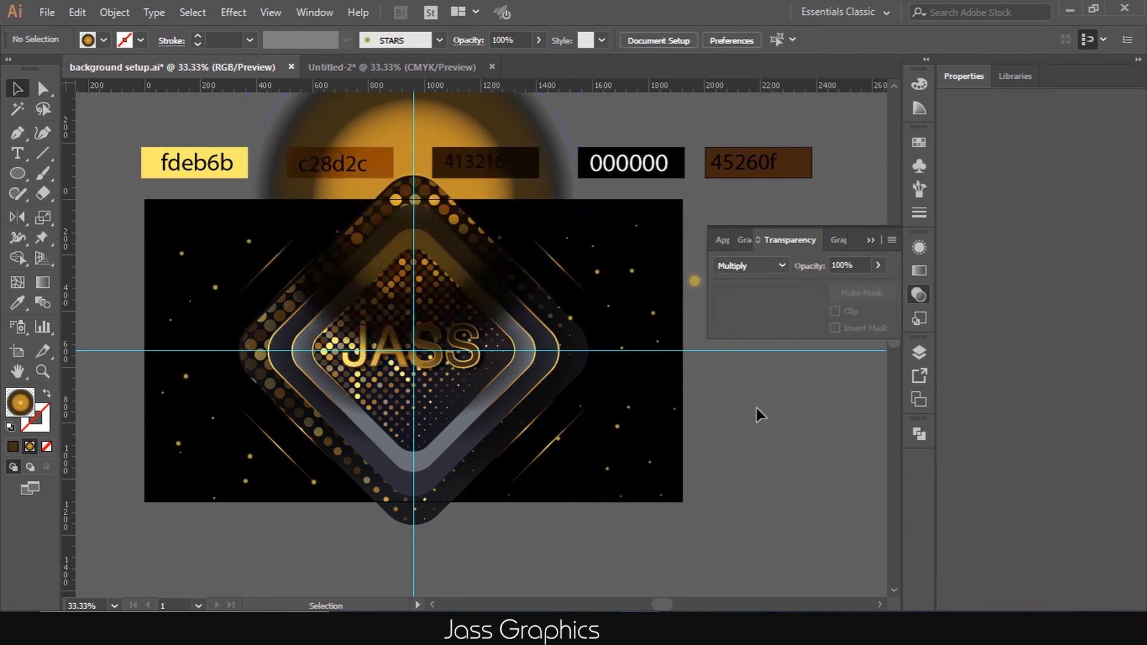
Check the glow over the JASS diamond and undo the blending mode trials on the circle
scroll(490, 294, up, 1)
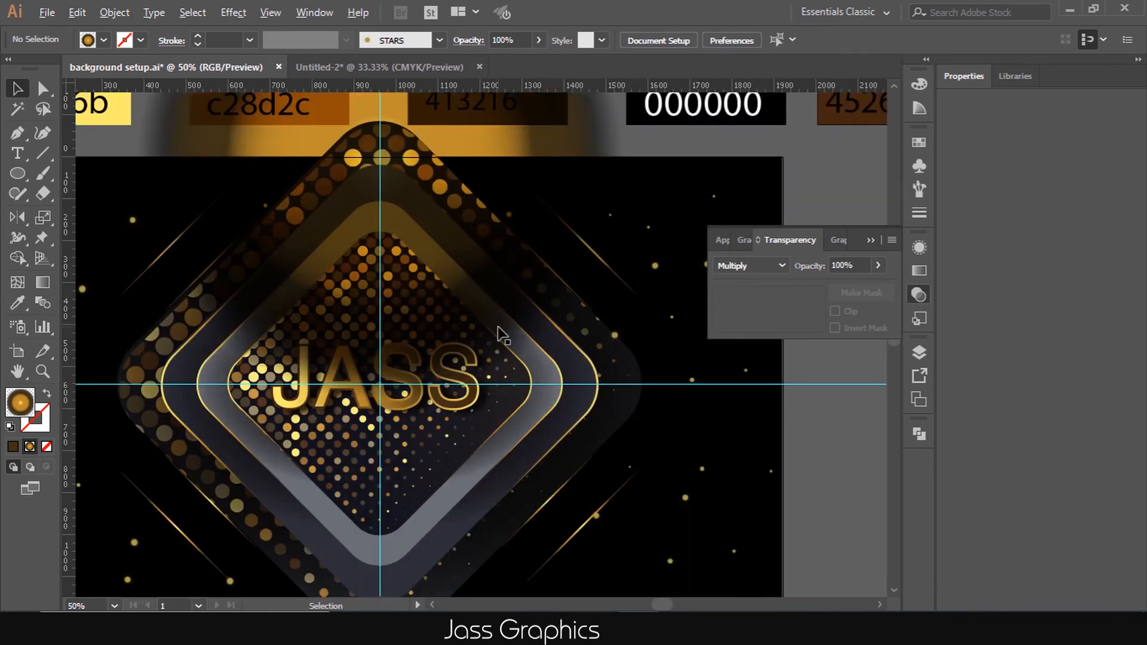
scroll(504, 336, down, 1)
click(459, 289)
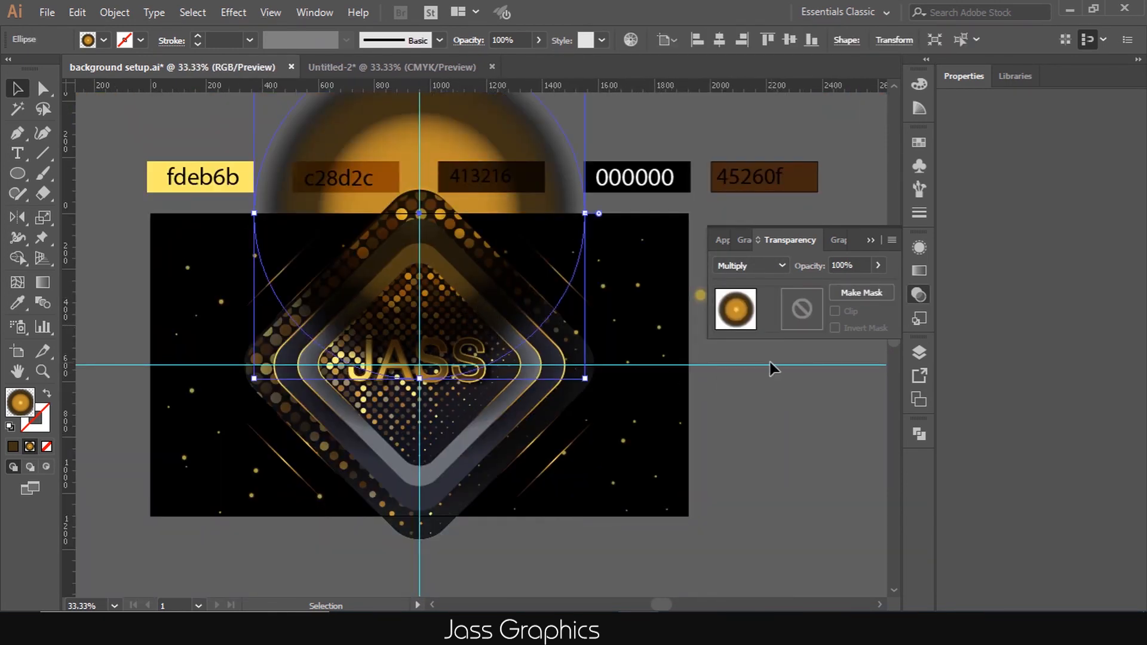
key(ctrl+z)
key(ctrl+z)
key(ctrl+z)
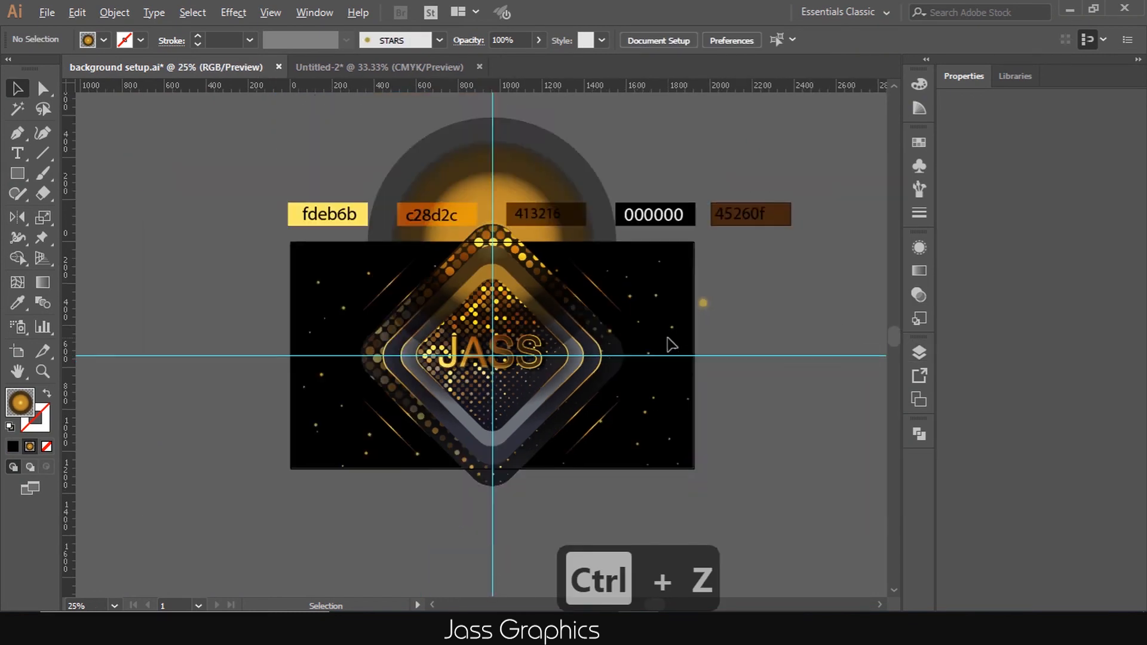
Draw a solid black 000000 rectangle covering the entire artboard on the TEXT layer
click(919, 353)
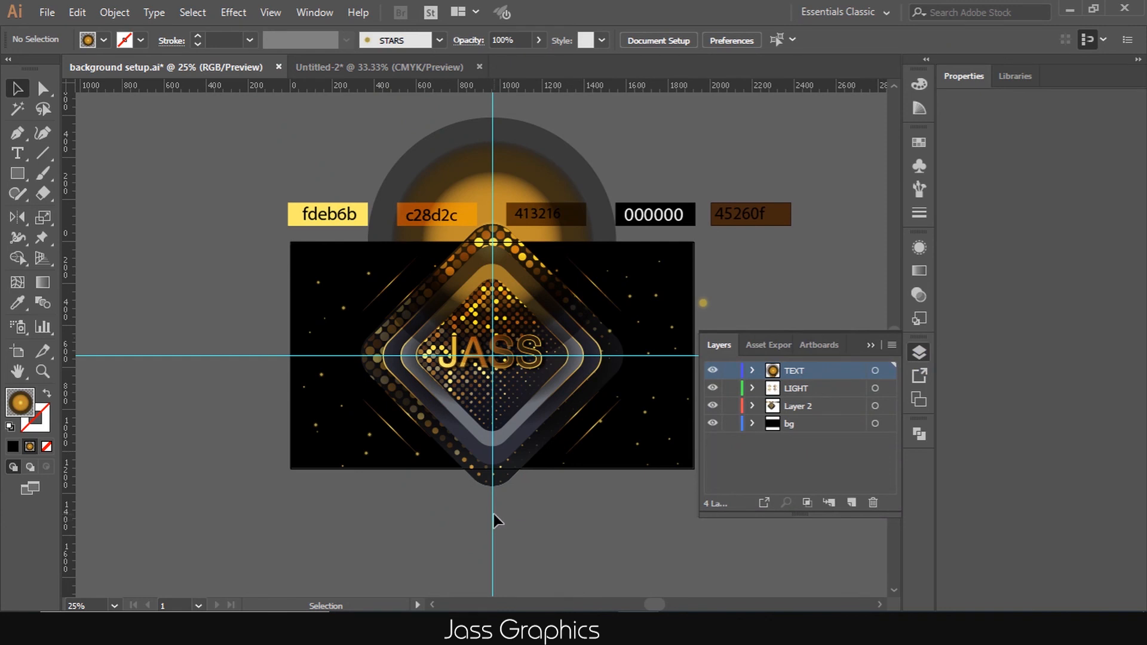
key(m)
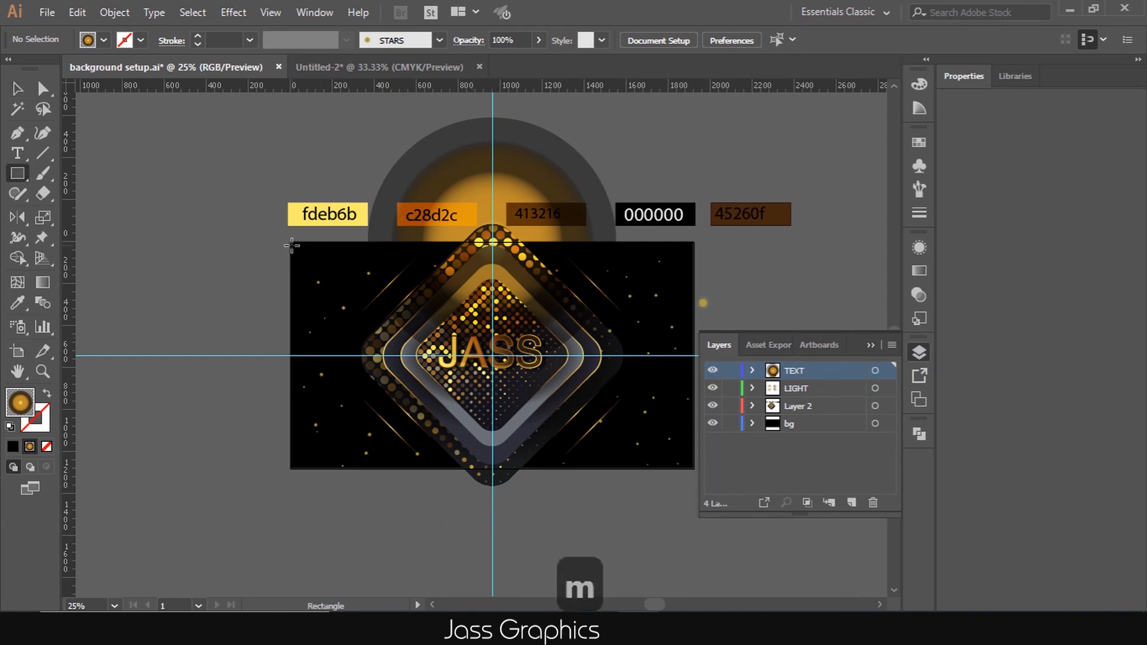
click(13, 446)
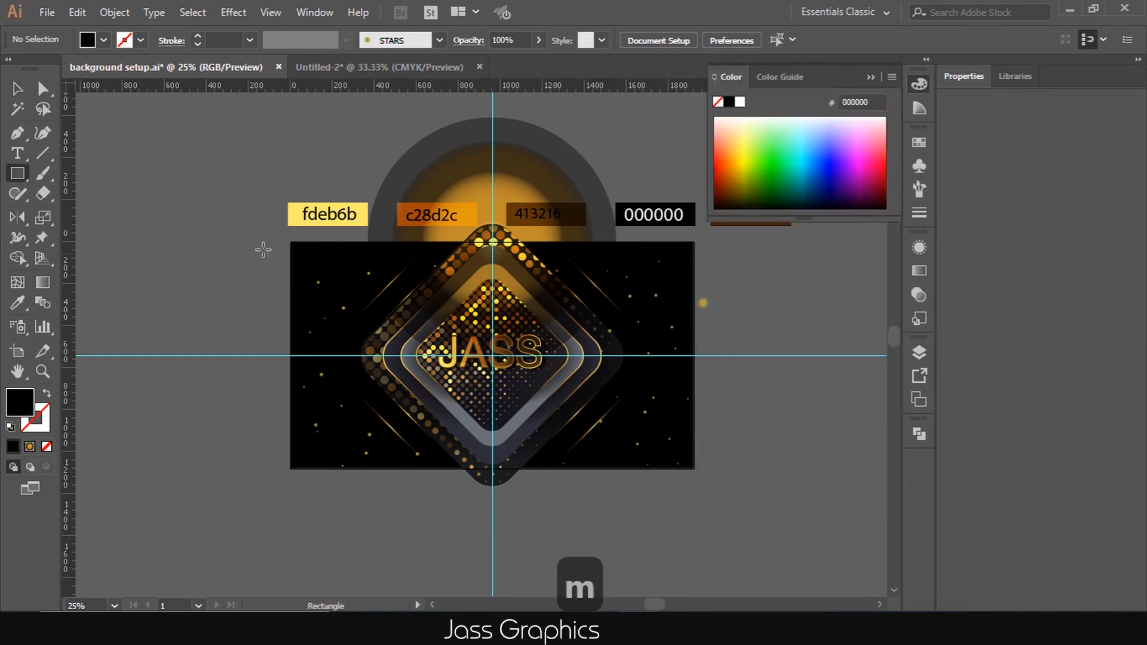
drag(291, 241, 694, 470)
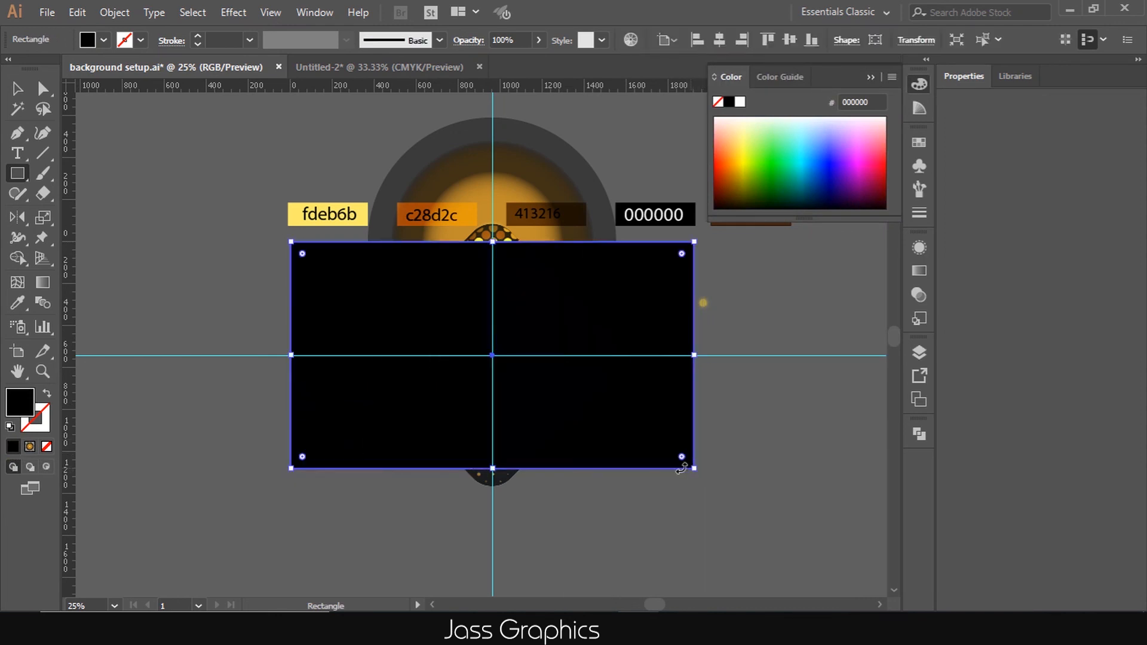
key(v)
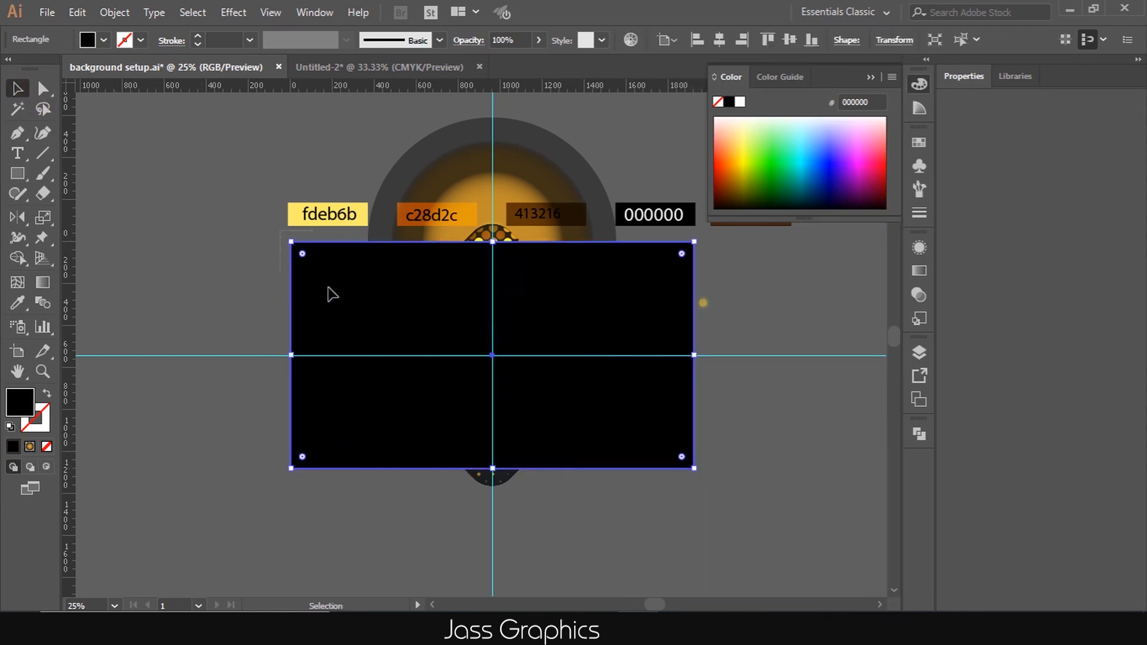
Select all the artwork and make a clipping mask from the black rectangle, trimming everything to the artboard
key(ctrl+a)
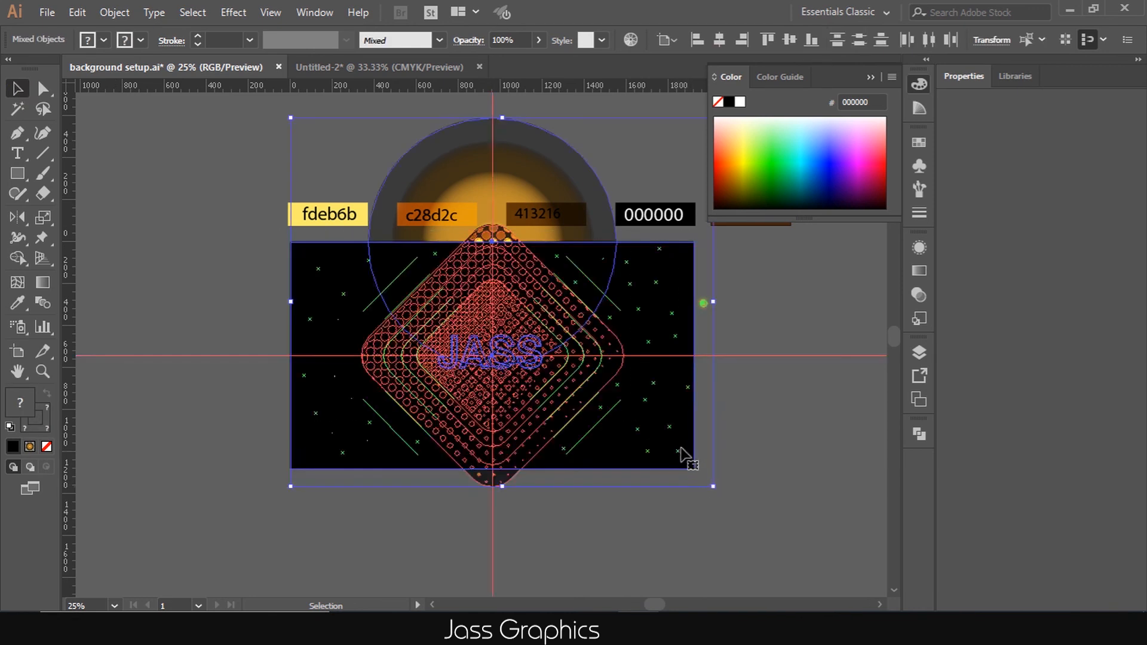
right_click(683, 455)
click(717, 313)
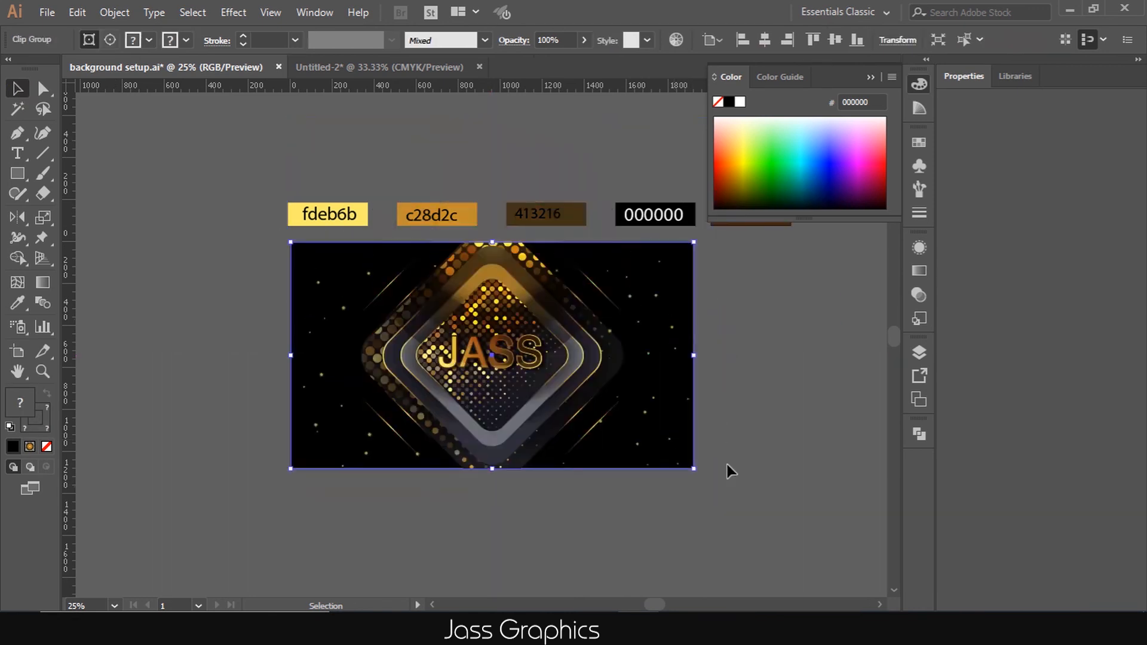
click(727, 465)
Hide the horizontal and vertical centre guides
scroll(679, 432, down, 3)
scroll(588, 363, up, 1)
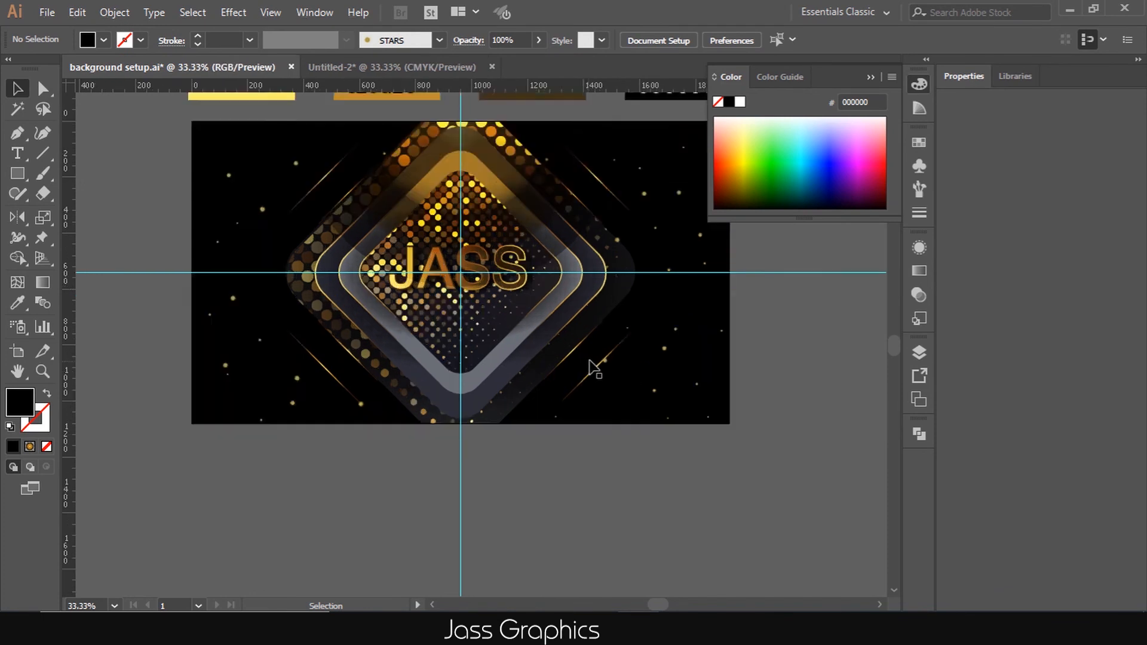
scroll(594, 367, down, 1)
key(Delete)
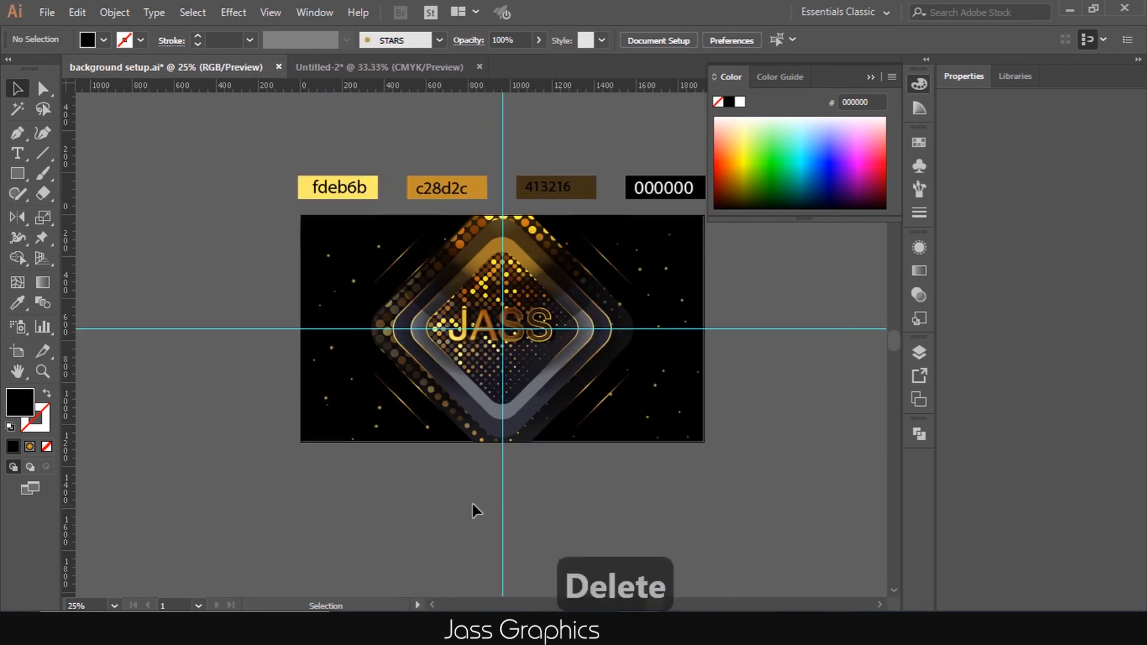
right_click(684, 455)
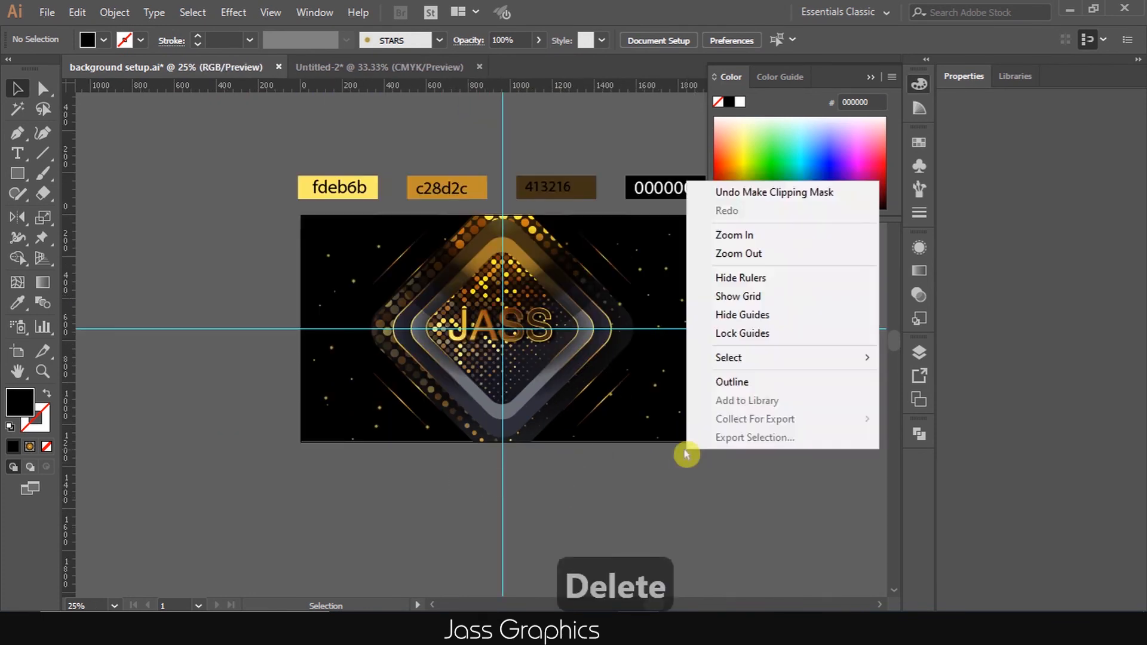
click(734, 313)
Examine the clipped JASS artwork up close and as a whole, leaving it deselected with the colour settings collapsed
scroll(568, 412, up, 3)
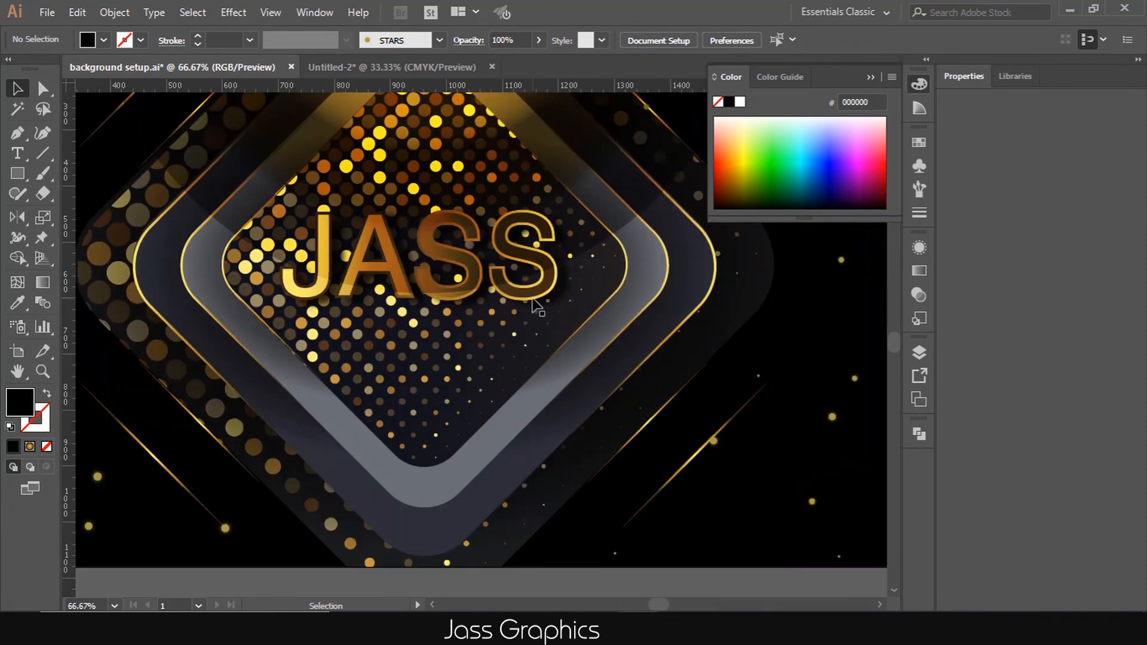
click(534, 302)
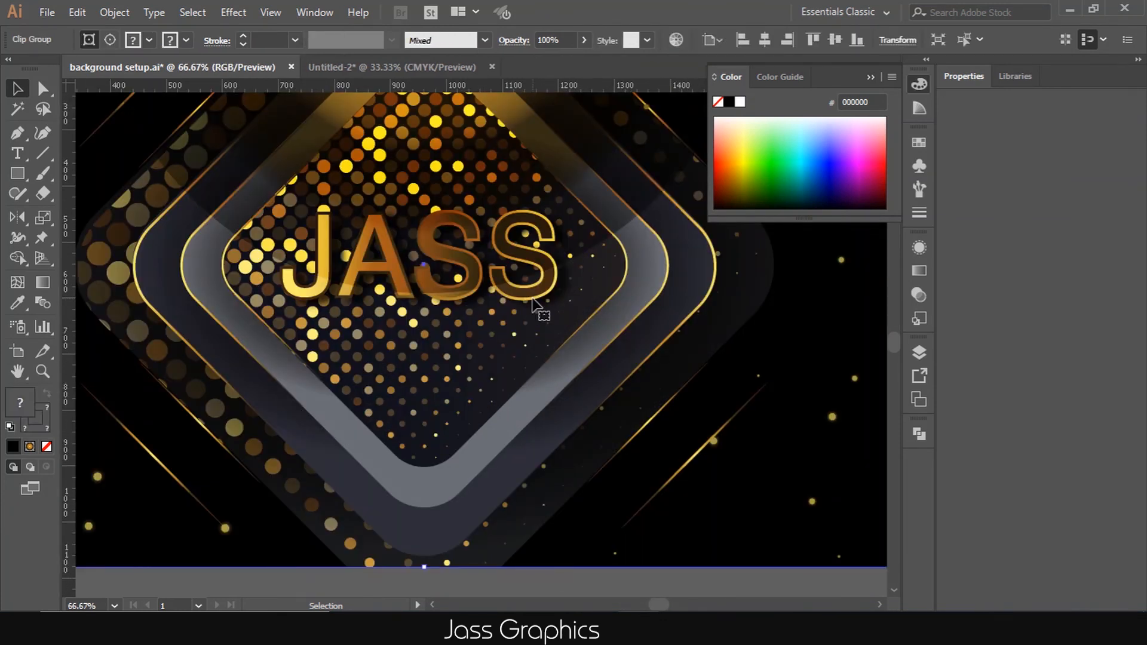
scroll(482, 330, down, 1)
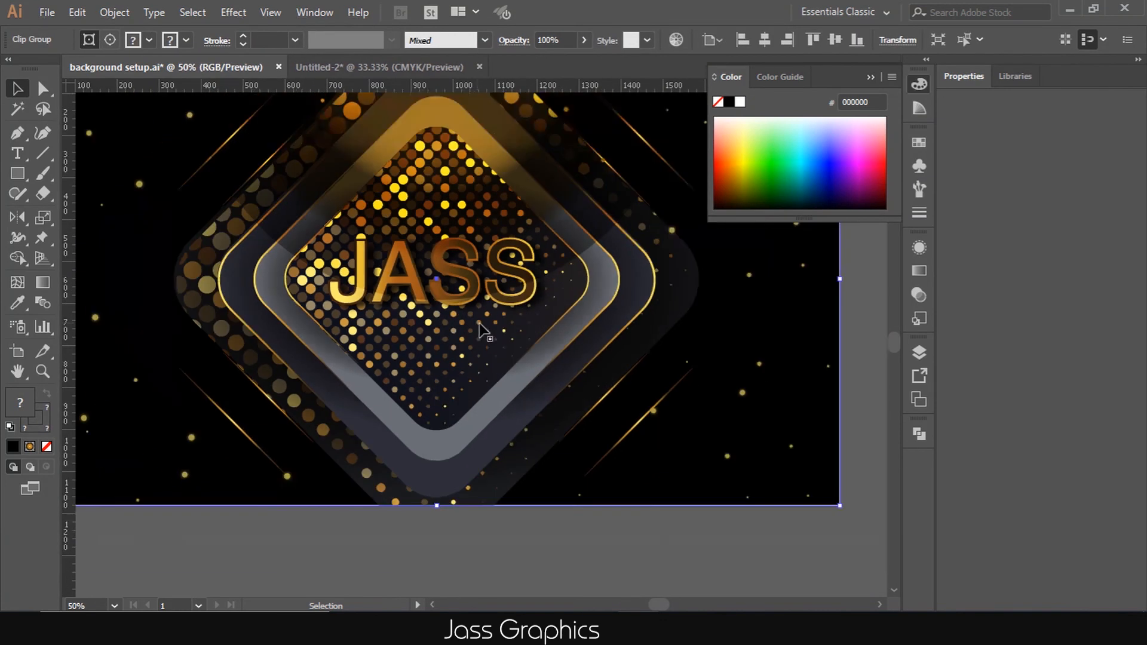
scroll(502, 358, down, 1)
click(684, 532)
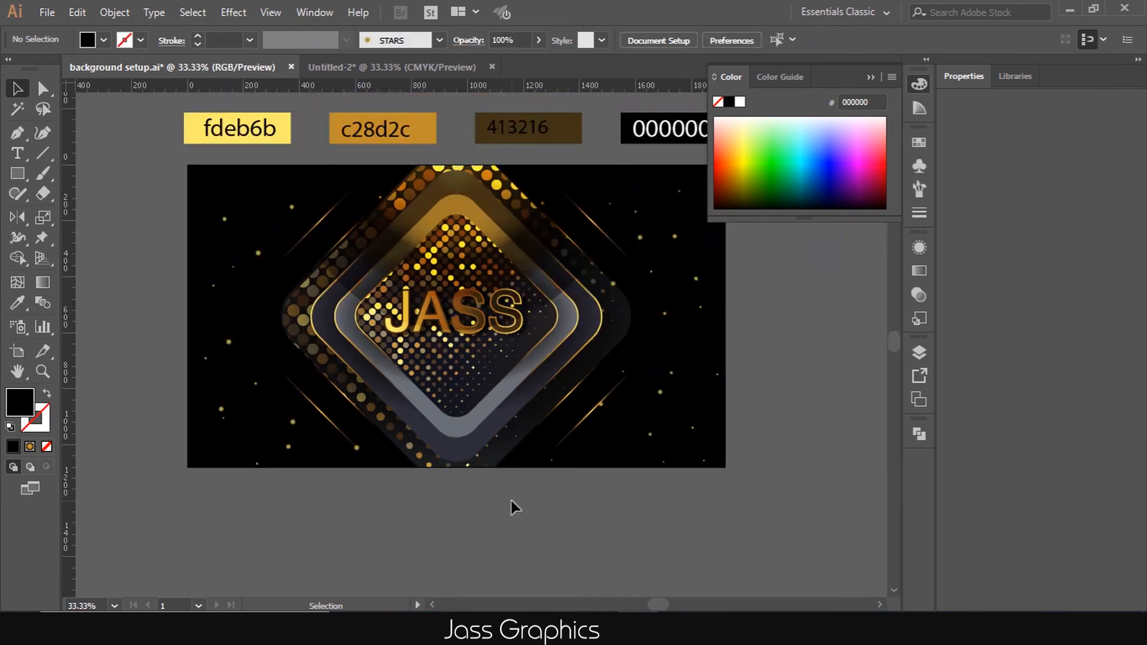
scroll(468, 501, down, 1)
click(870, 77)
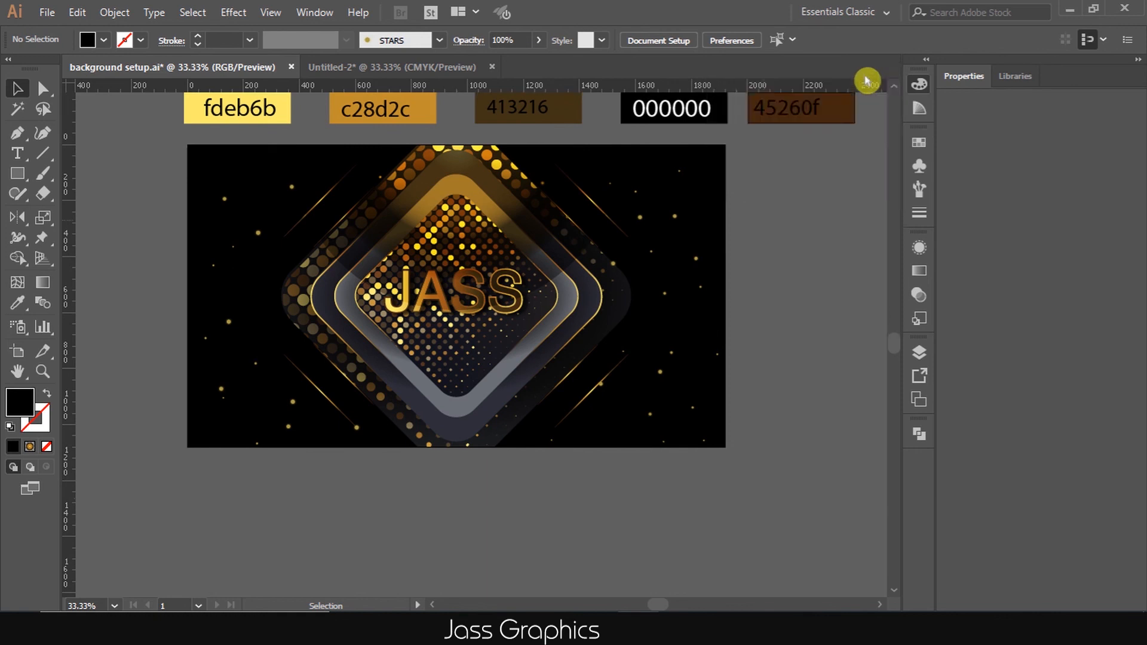
scroll(603, 449, up, 1)
scroll(603, 465, down, 1)
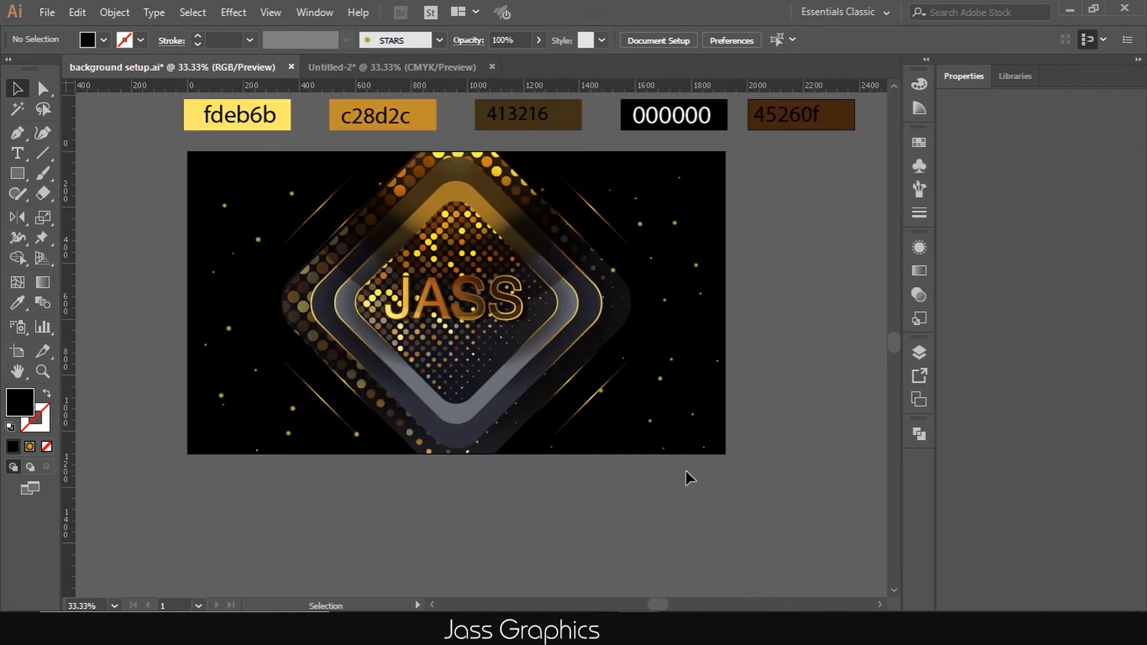